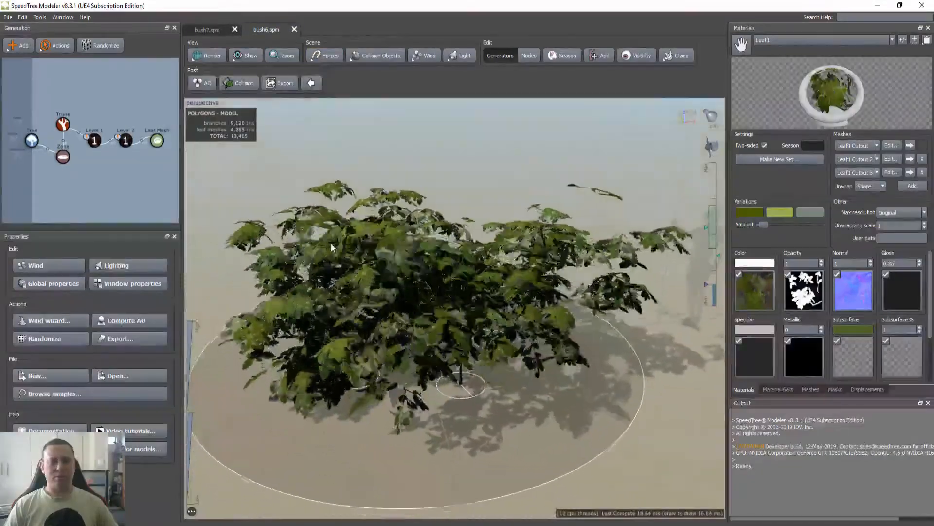
Examine the overall foliage shape of the bush6.spm model from several angles
left_click_drag(331, 247, 246, 194)
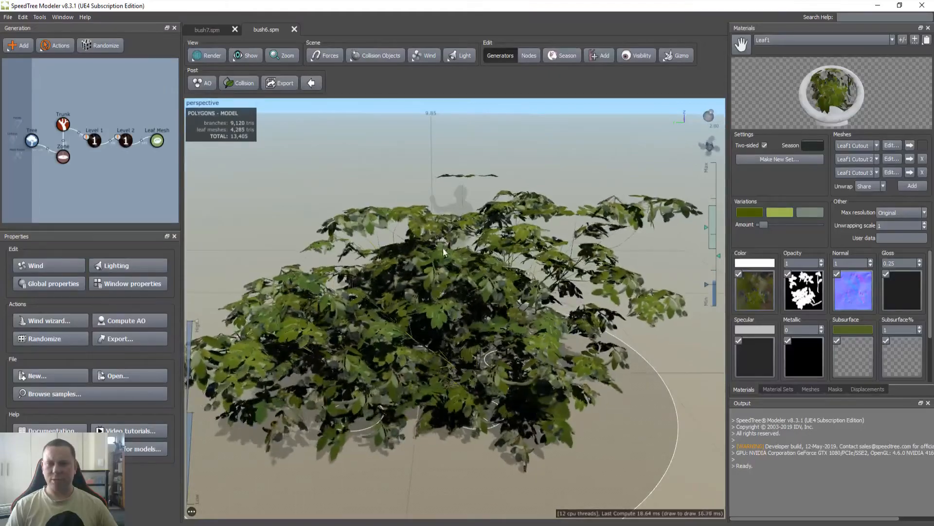
mouse_move(443, 247)
left_mouse_down()
mouse_move(502, 260)
mouse_move(496, 248)
mouse_move(450, 236)
mouse_move(402, 256)
mouse_move(453, 258)
mouse_move(396, 254)
left_mouse_up()
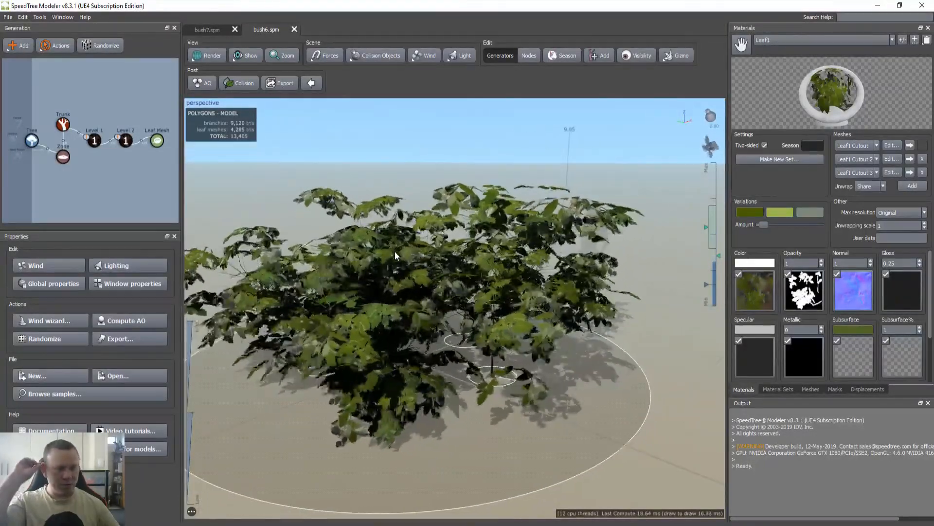
mouse_move(394, 252)
left_mouse_down()
mouse_move(466, 277)
mouse_move(396, 295)
mouse_move(396, 307)
mouse_move(466, 291)
mouse_move(458, 218)
left_mouse_up()
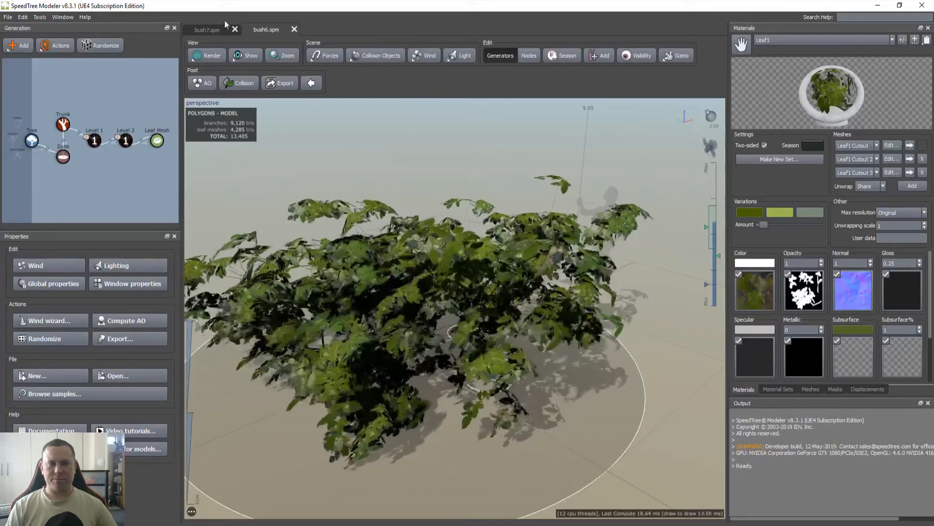
Inspect the bush7.spm model at its lowest and highest levels of detail and from several angles
left_click(206, 27)
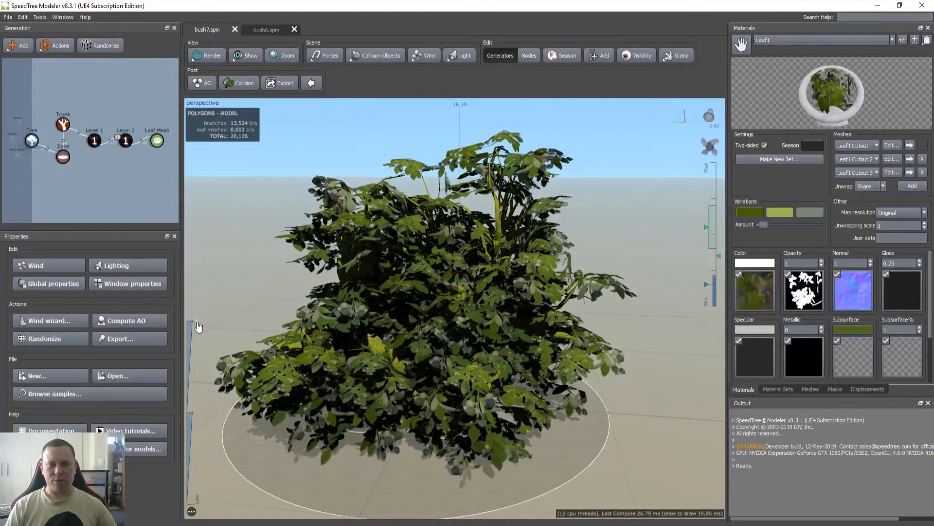
left_click_drag(198, 326, 197, 501)
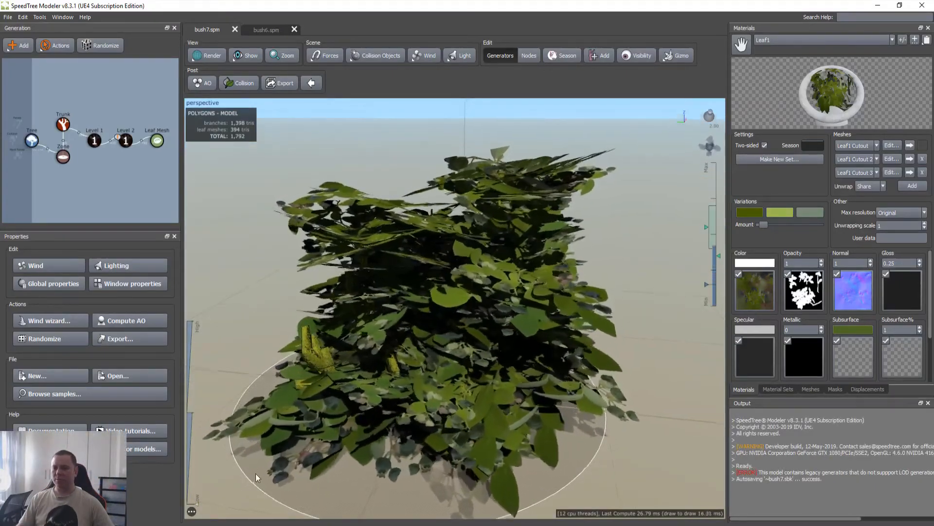
left_click_drag(197, 508, 211, 309)
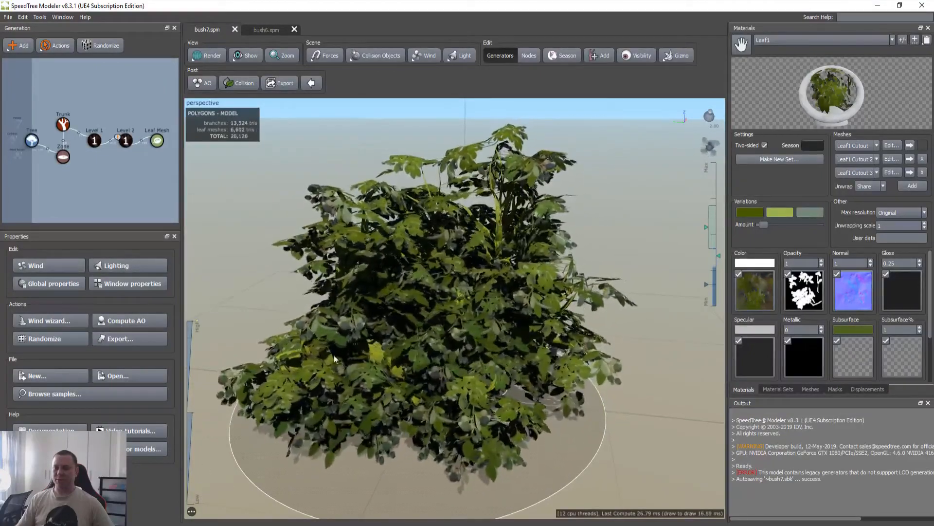
left_click_drag(369, 352, 337, 343)
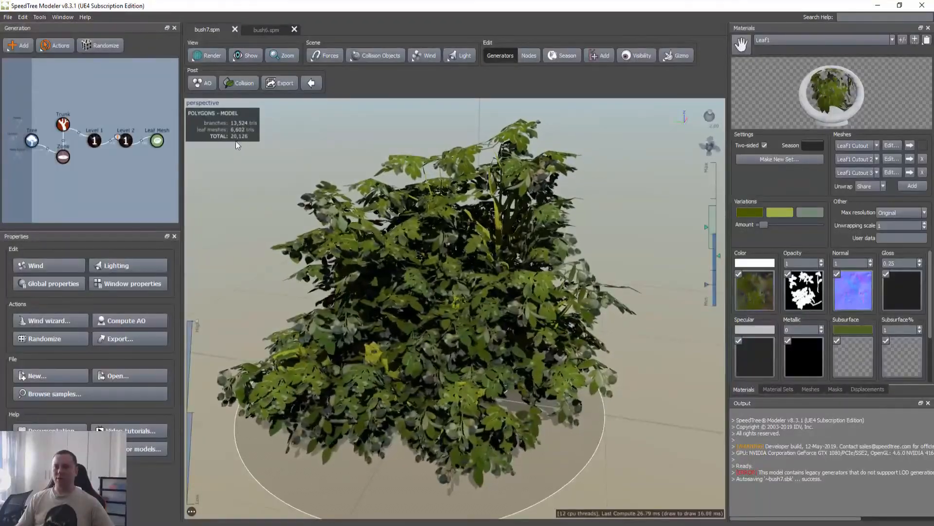
left_click_drag(366, 301, 322, 287)
left_click_drag(483, 231, 449, 293)
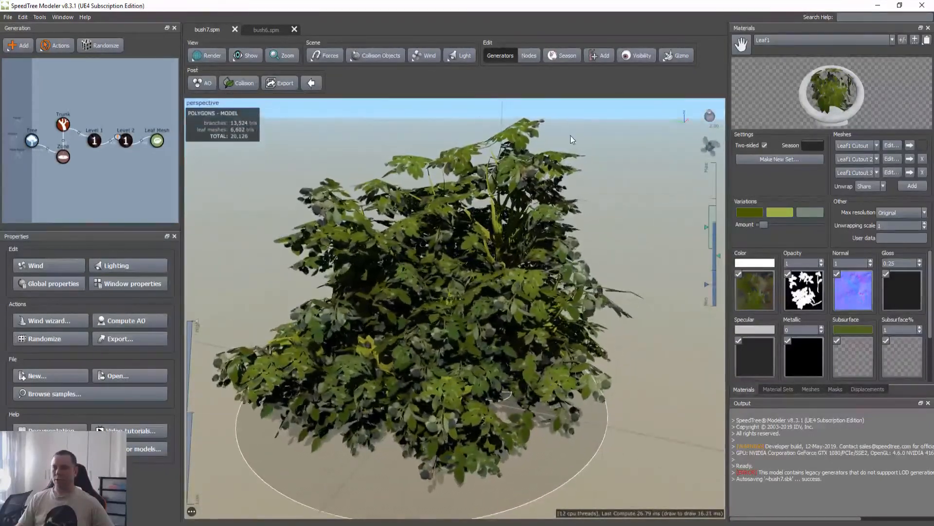
Take another look at the bush6.spm model, and close both the bush6.spm and bush7.spm files
left_click(274, 30)
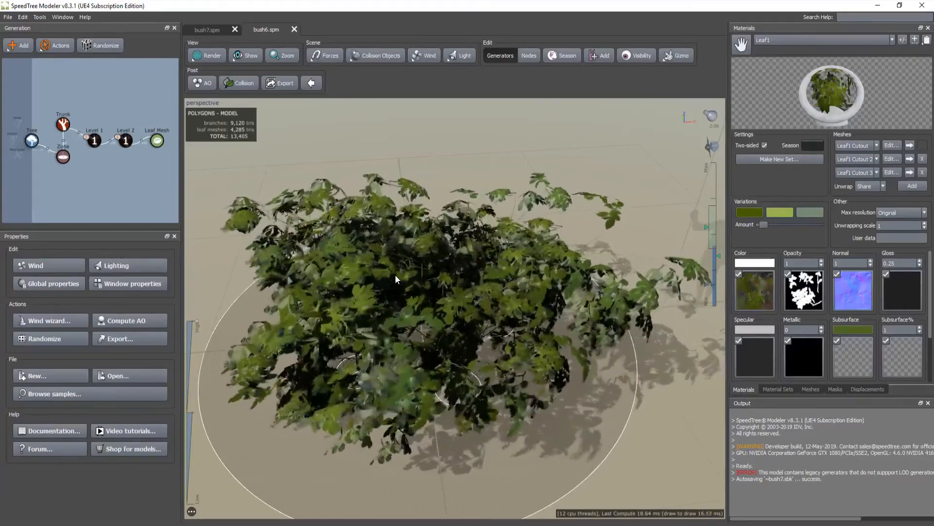
left_click_drag(396, 274, 374, 284)
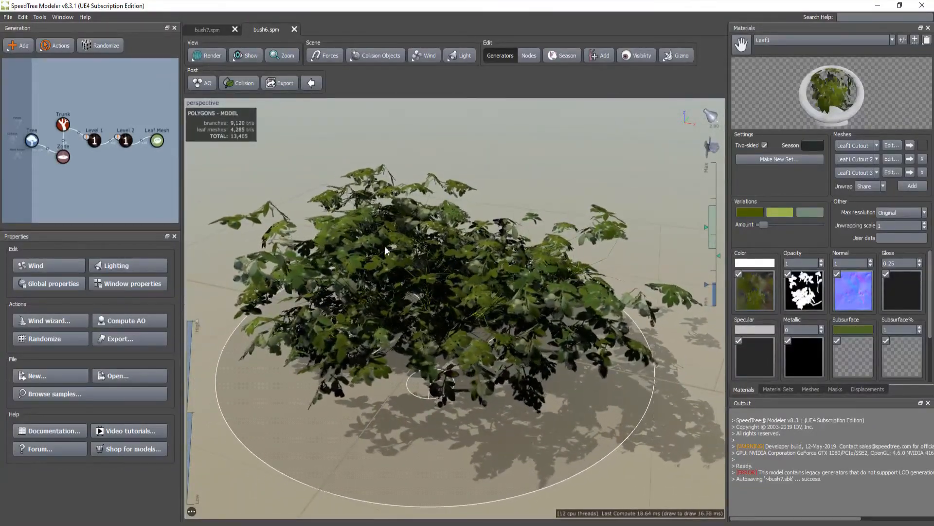
key("ctrl+w")
key("ctrl+w")
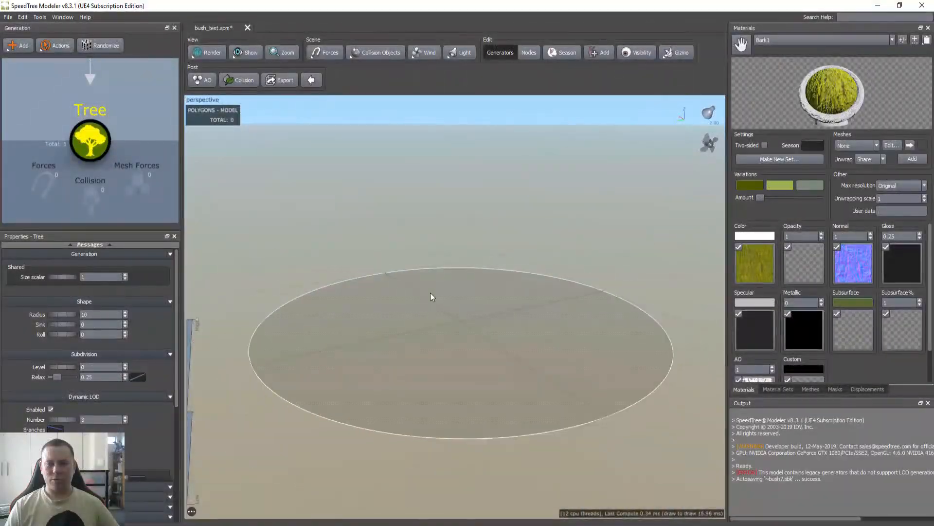
Inspect the Leaf1 material's first cutout mesh in the cutout editor against its opacity map
scroll(430, 293, "down", 1)
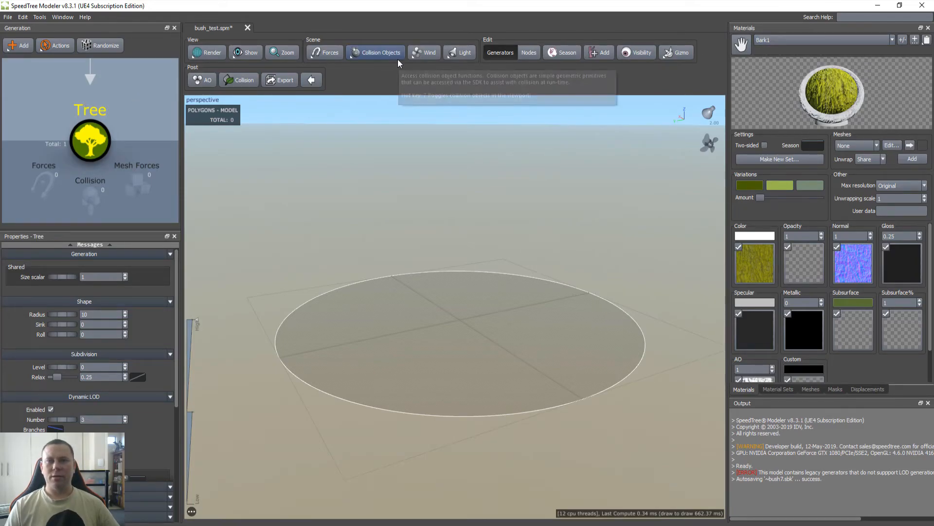
left_click(797, 40)
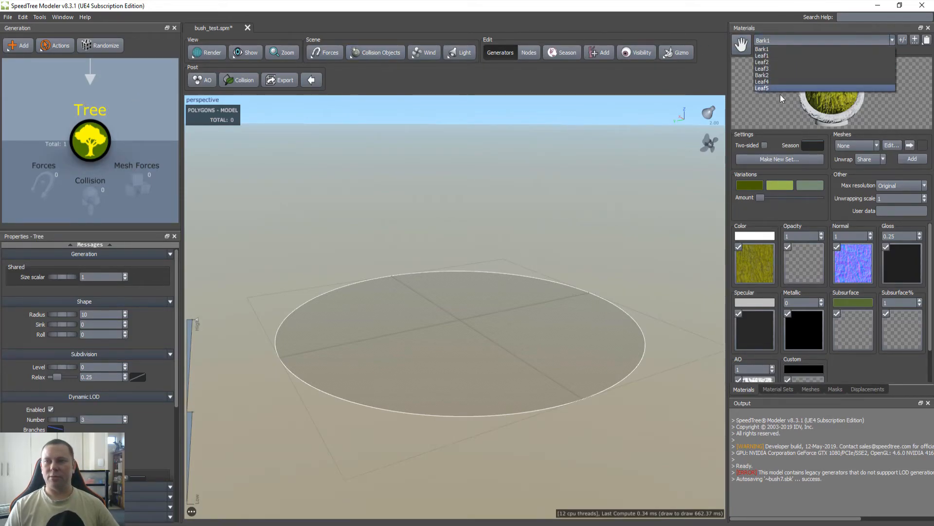
left_click(778, 55)
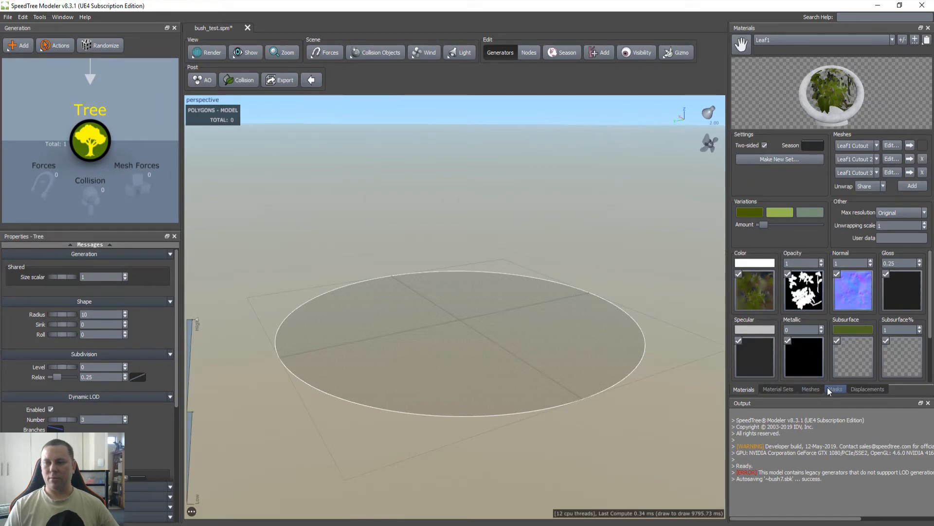
left_click(891, 145)
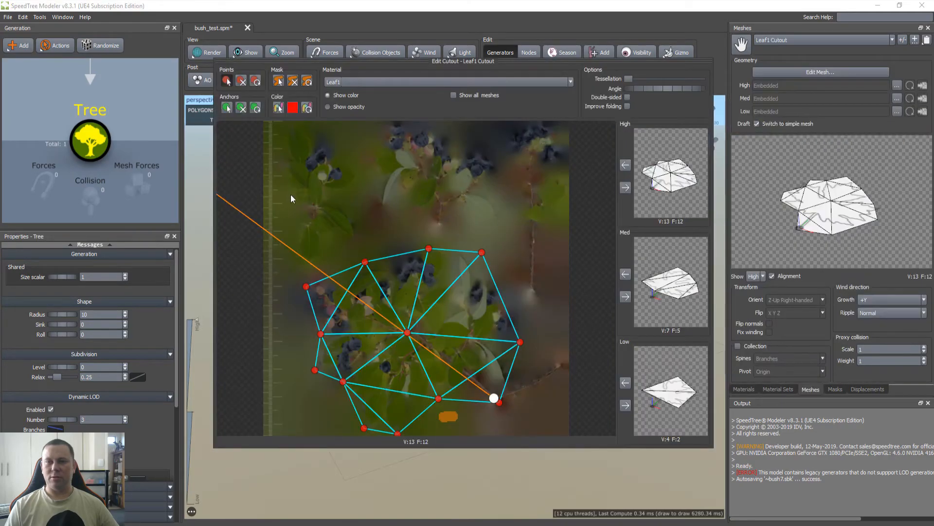
left_click(354, 107)
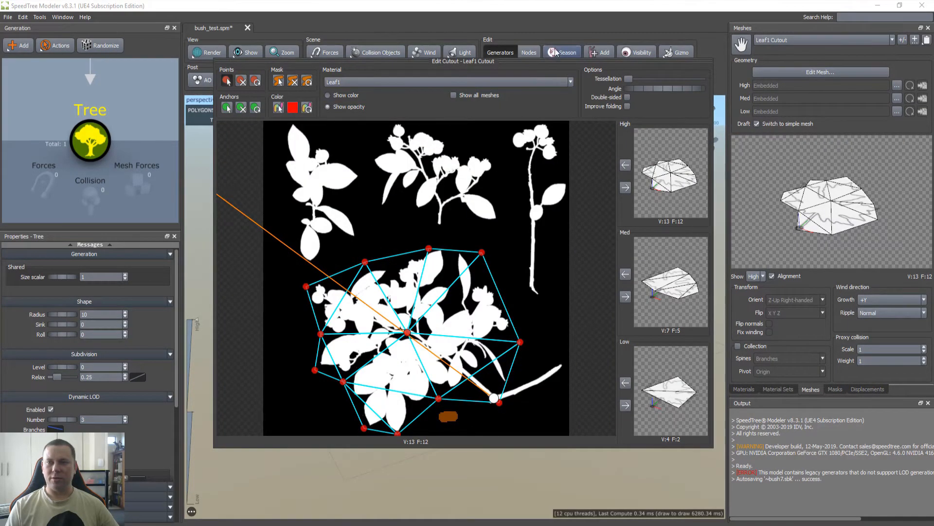
left_click(718, 27)
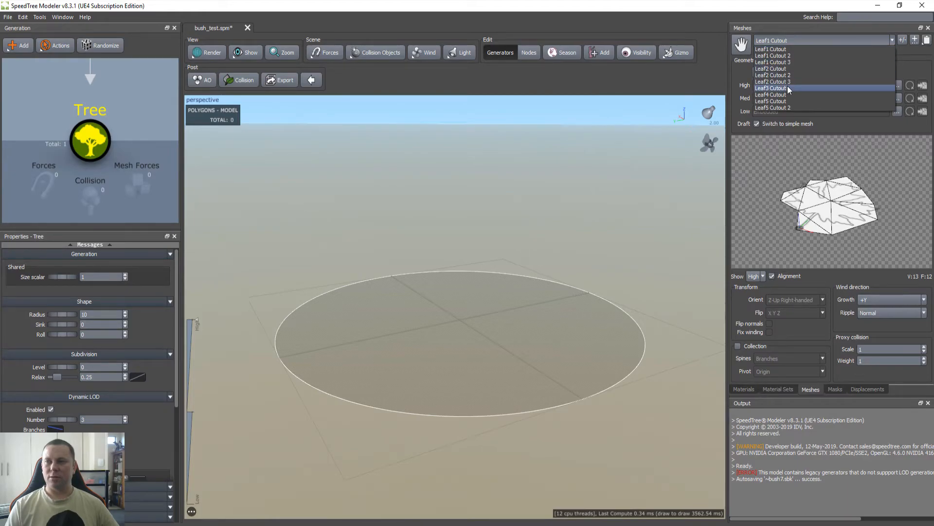
Inspect the Leaf2 Cutout mesh in the cutout editor
left_click(793, 68)
left_click(845, 72)
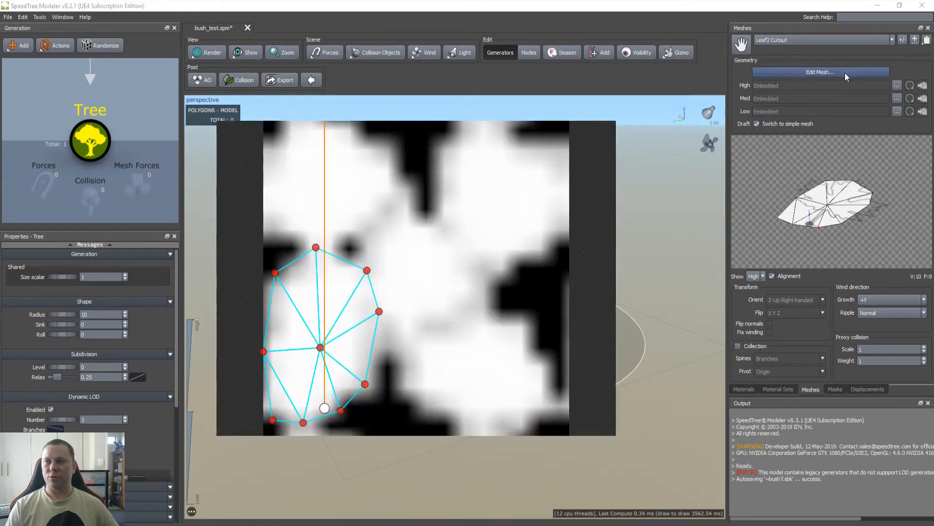
left_click(618, 40)
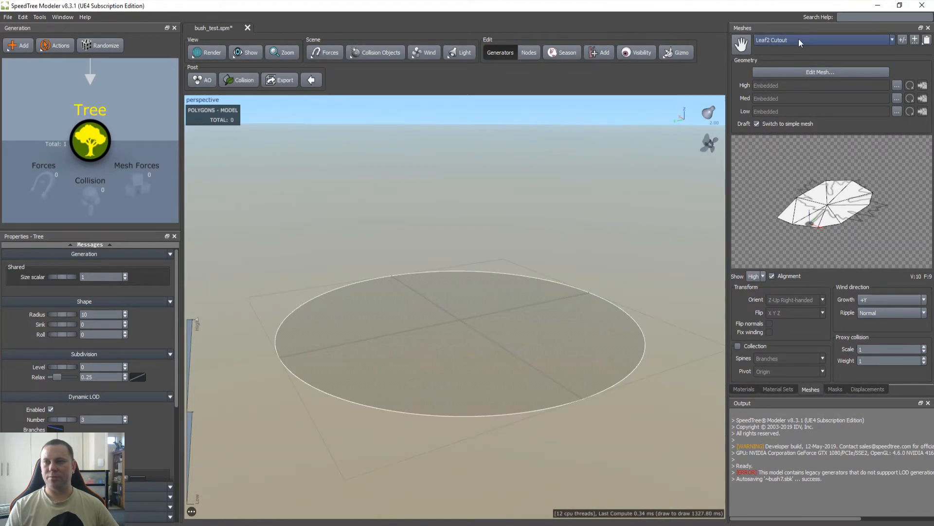
Inspect the Leaf3 Cutout mesh in the cutout editor against both its color and opacity maps
left_click(806, 40)
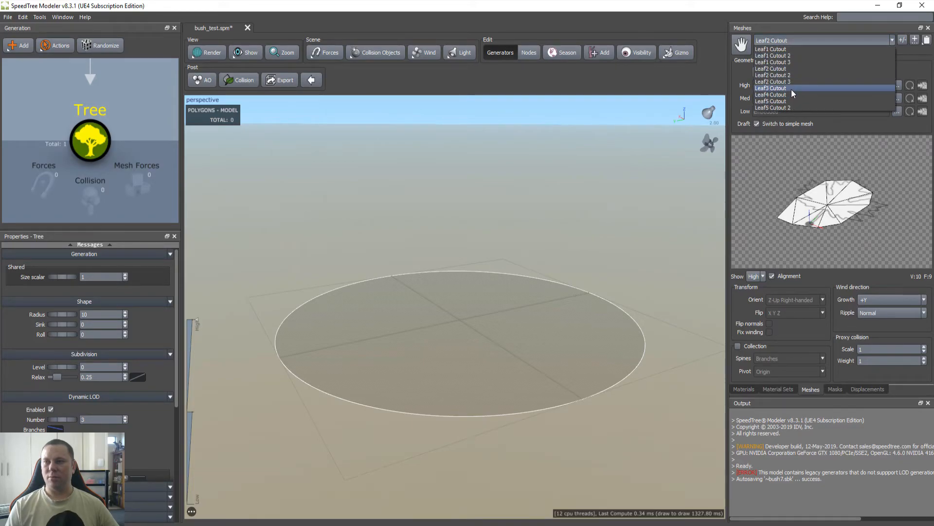
left_click(792, 89)
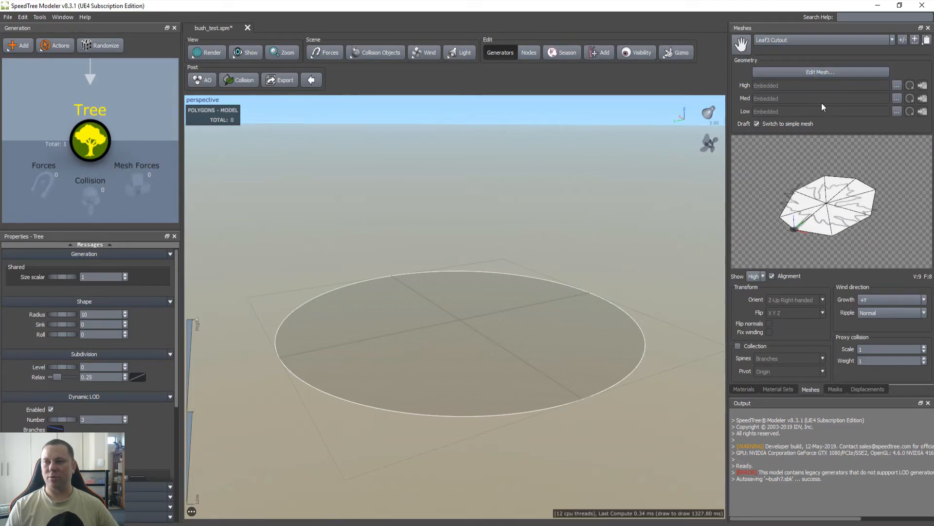
left_click(810, 71)
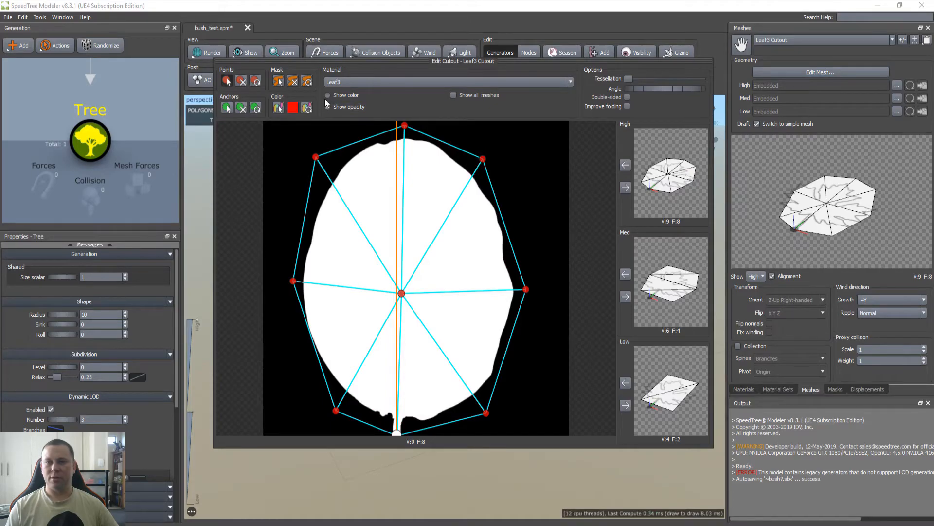
left_click(346, 95)
left_click(353, 108)
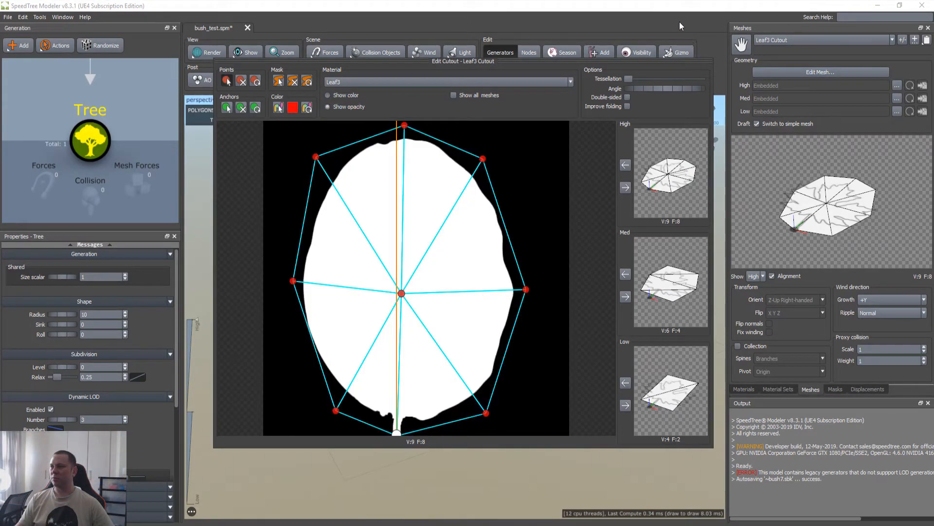
left_click(799, 39)
Inspect the Leaf5 Cutout mesh in the cutout editor
left_click(801, 39)
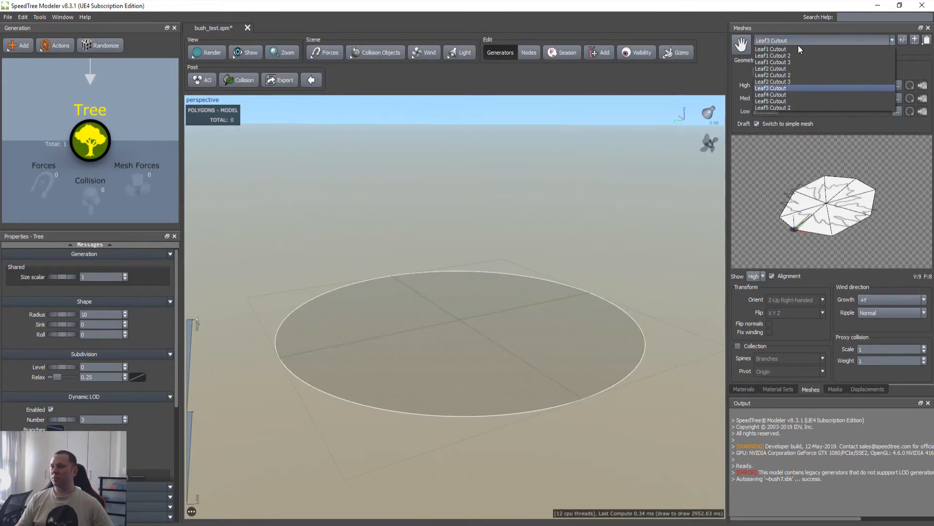
left_click(789, 101)
left_click(824, 72)
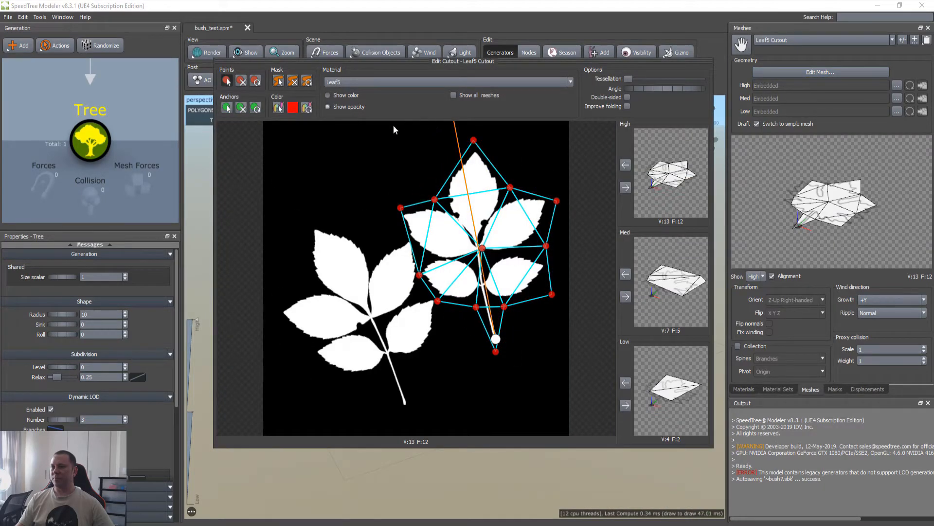
left_click(586, 21)
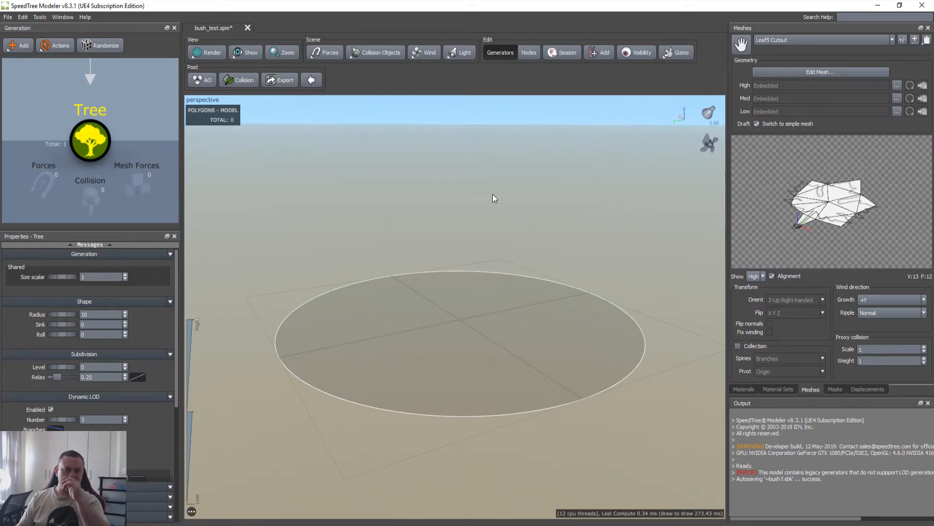
scroll(484, 276, "down", 2)
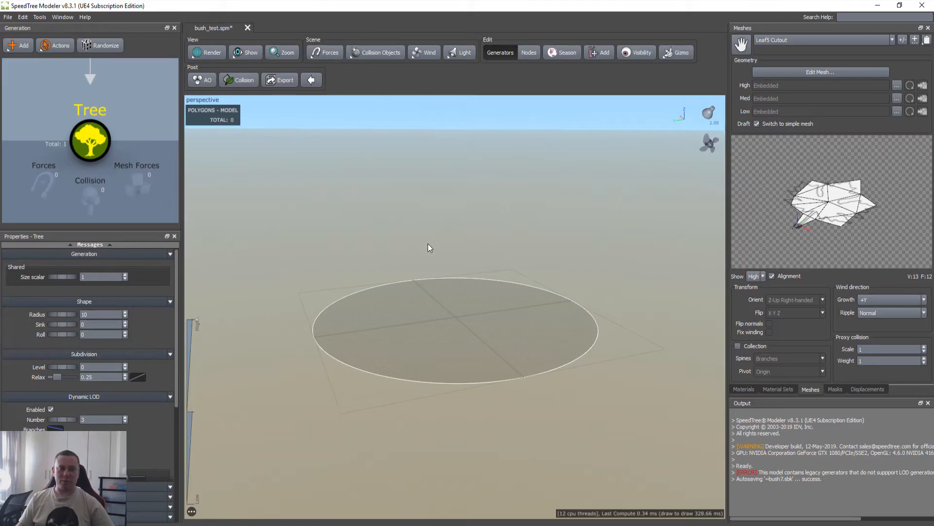
left_click_drag(439, 238, 420, 263)
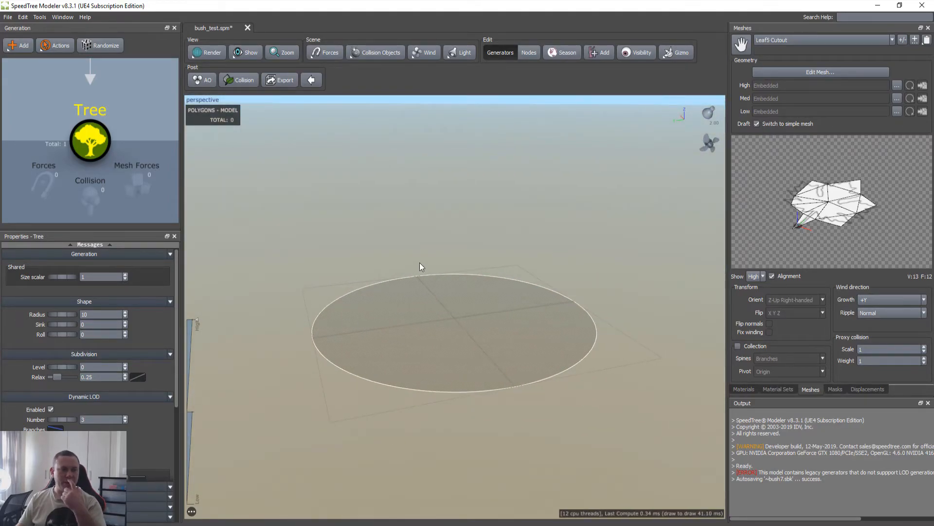
mouse_move(420, 264)
left_mouse_down()
mouse_move(443, 285)
mouse_move(434, 274)
left_mouse_up()
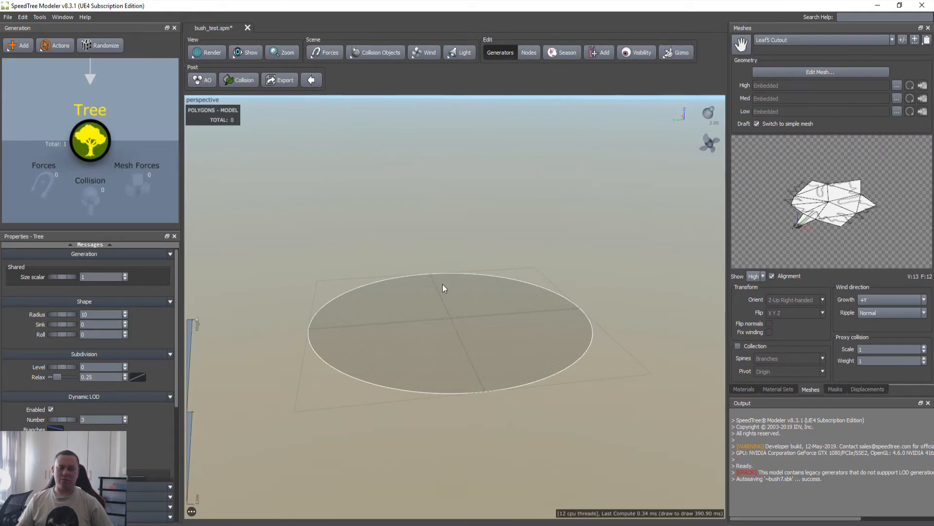
mouse_move(445, 287)
left_mouse_down()
mouse_move(451, 300)
mouse_move(442, 290)
mouse_move(429, 300)
mouse_move(434, 307)
left_mouse_up()
scroll(449, 293, "up", 1)
scroll(449, 293, "down", 2)
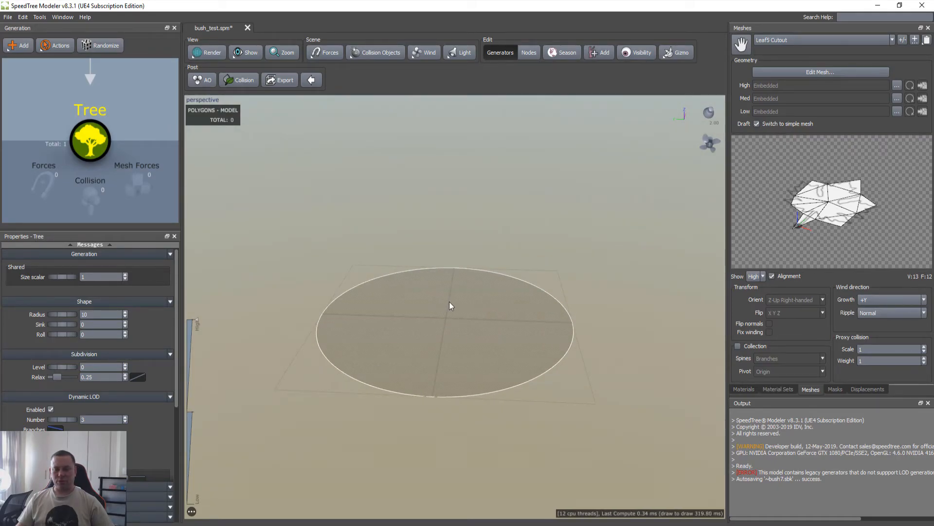
mouse_move(442, 307)
left_mouse_down()
mouse_move(450, 319)
mouse_move(445, 309)
left_mouse_up()
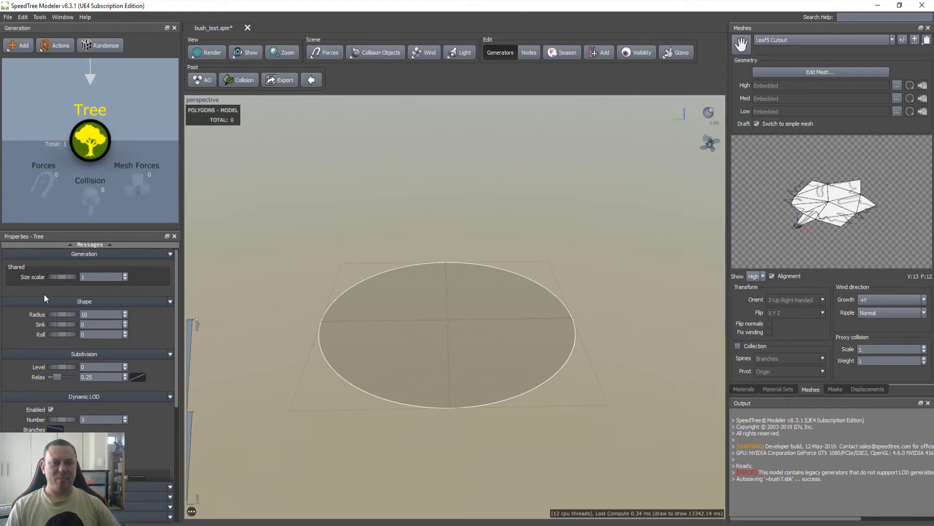
Add a Trunk generator to the Tree node and bring the whole trunk into view
scroll(158, 183, "up", 2)
scroll(154, 179, "down", 3)
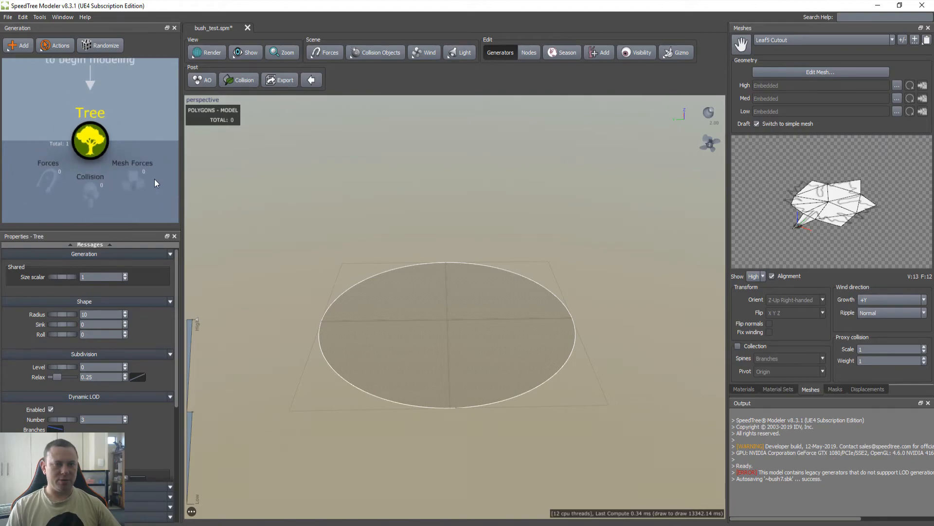
right_click(118, 143)
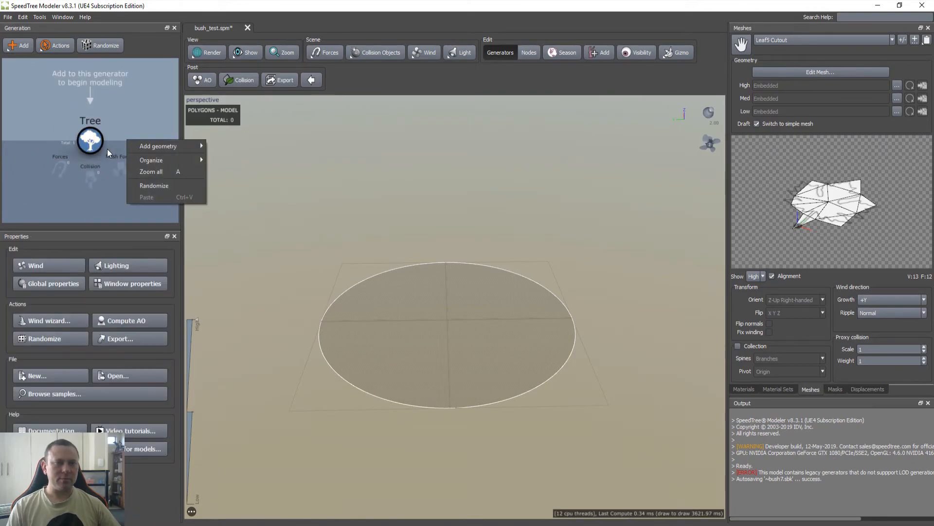
left_click(107, 150)
left_click(91, 145)
right_click(91, 145)
mouse_move(214, 142)
left_click(276, 145)
left_click_drag(467, 349, 507, 351)
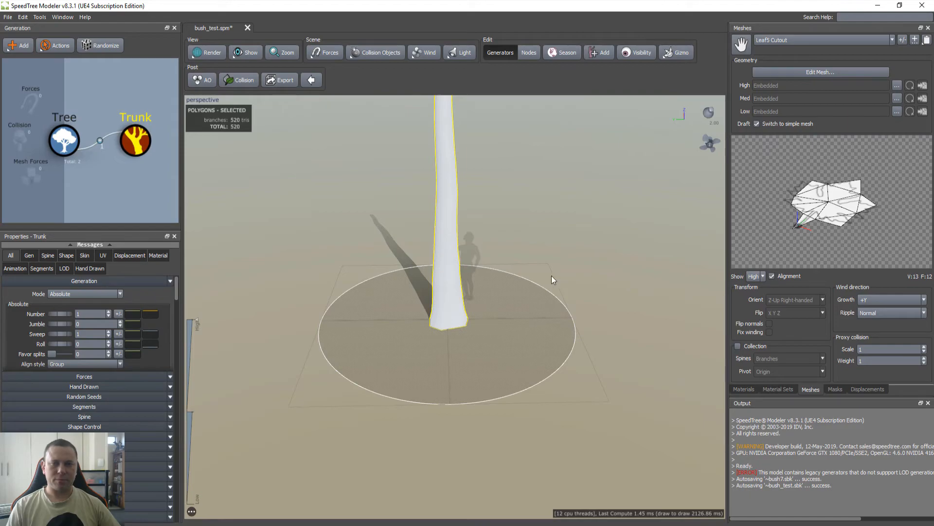
scroll(550, 275, "down", 3)
left_click_drag(455, 183, 477, 275)
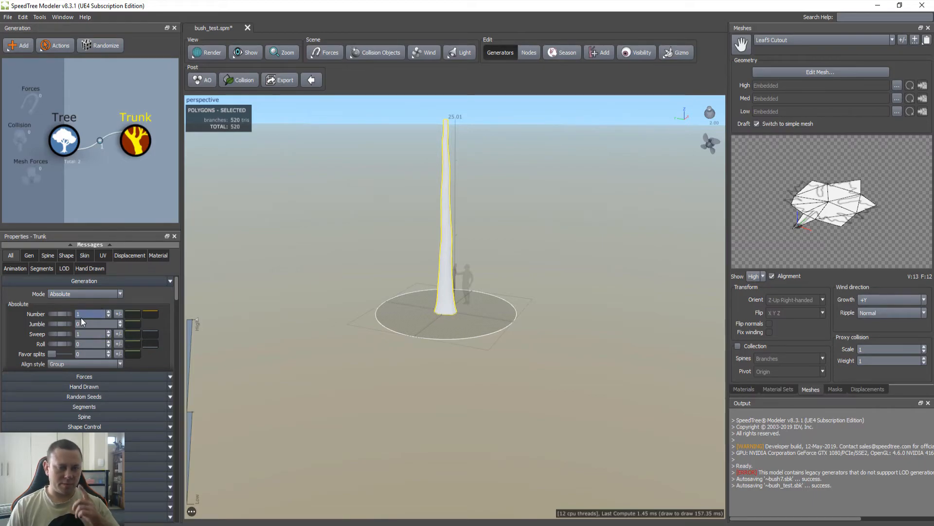
Set the trunk's absolute spine length to 3
scroll(177, 322, "down", 5)
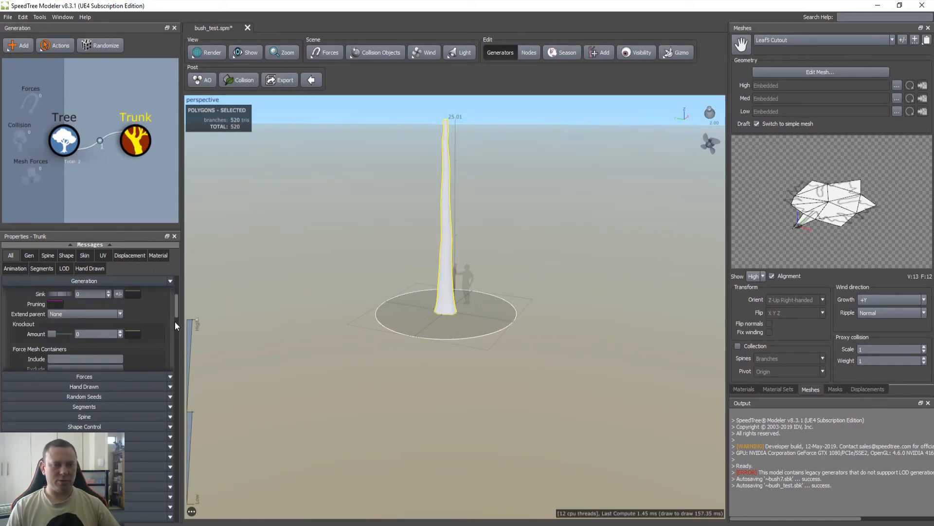
scroll(174, 321, "down", 3)
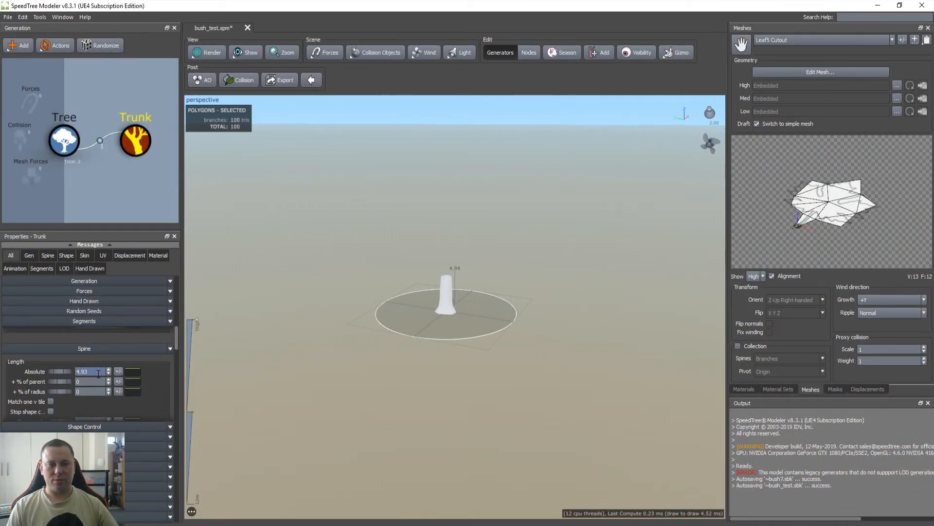
type("3")
key("Tab")
scroll(490, 315, "up", 3)
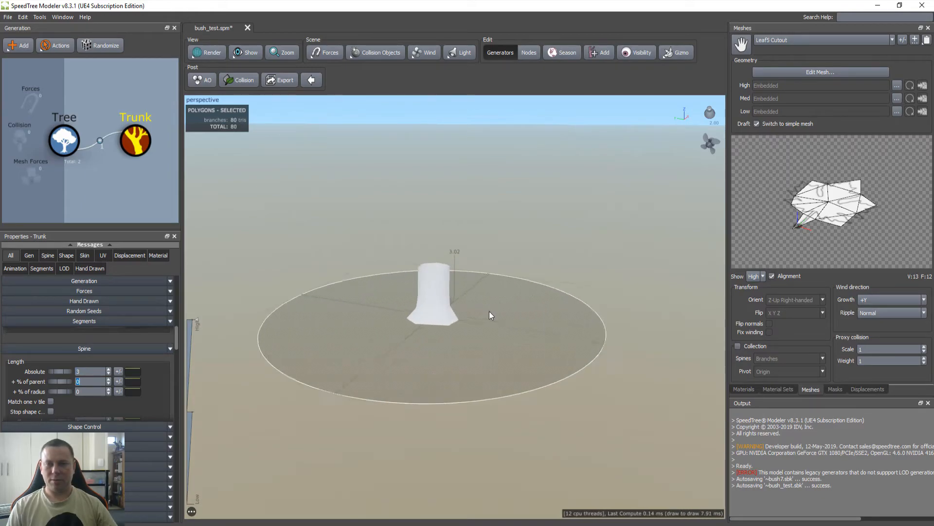
scroll(490, 311, "up", 4)
left_click_drag(473, 312, 393, 319)
double_click(89, 371)
left_click_drag(417, 311, 414, 340)
Thin the trunk by setting its absolute skin radius to 0.075
scroll(138, 358, "down", 5)
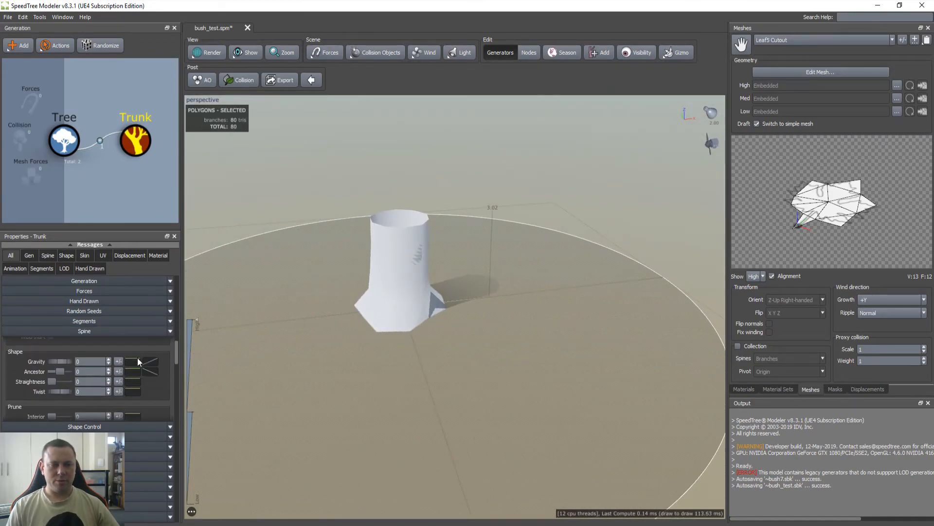
scroll(140, 361, "down", 8)
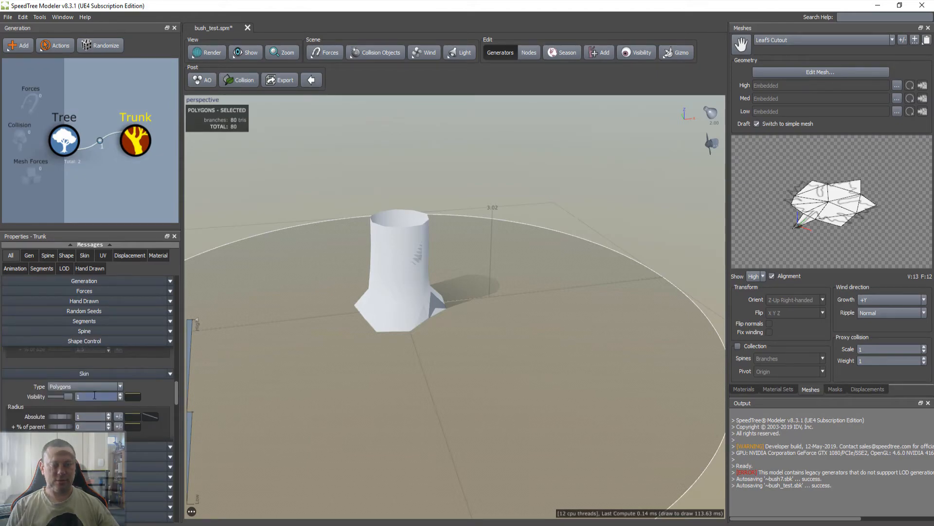
left_click_drag(67, 417, 30, 414)
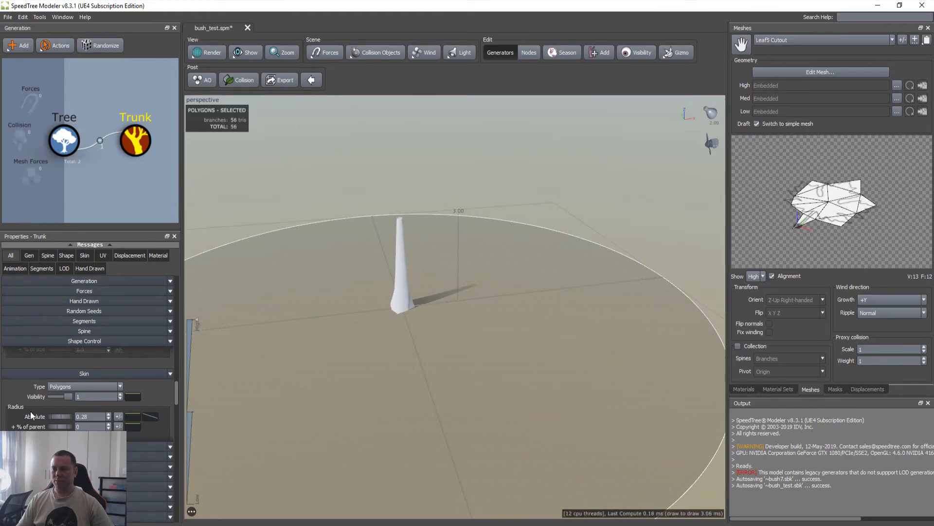
left_click(105, 416)
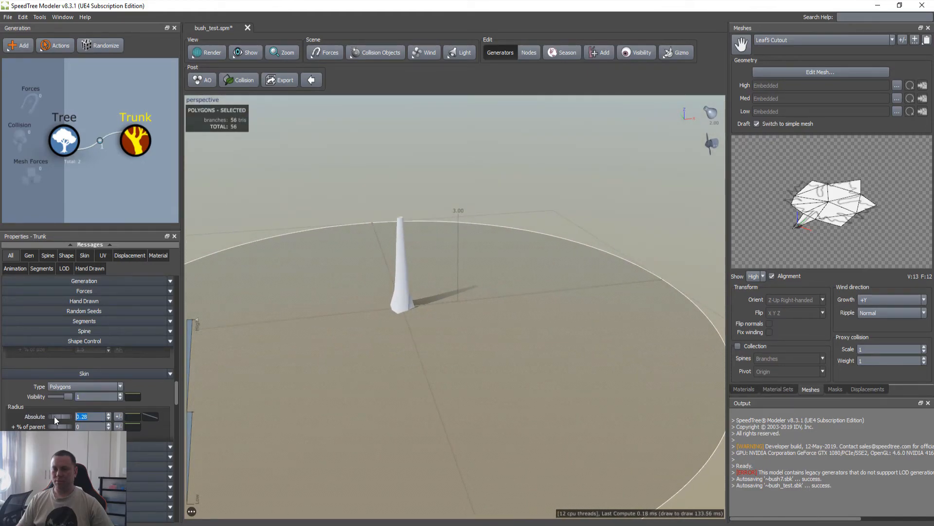
type("0.05")
key("Tab")
left_click_drag(389, 318, 408, 323)
type("0.7")
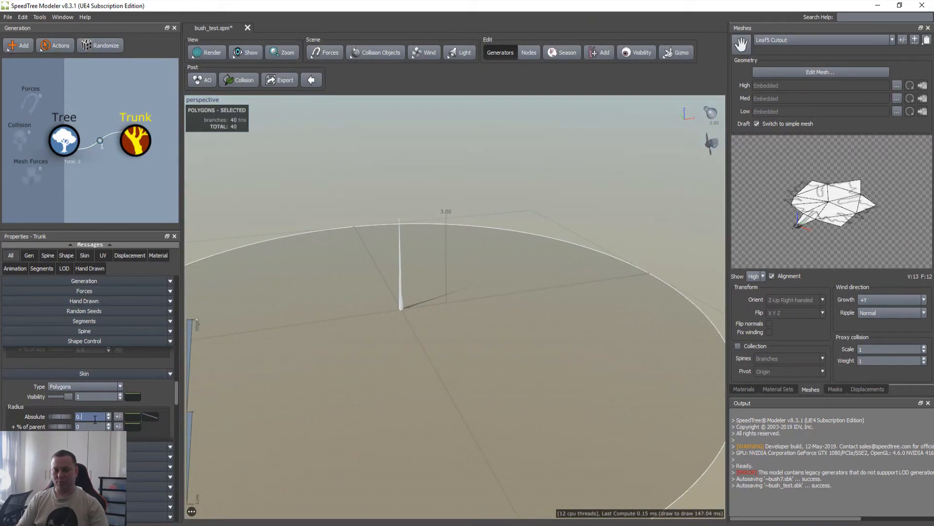
key("Return")
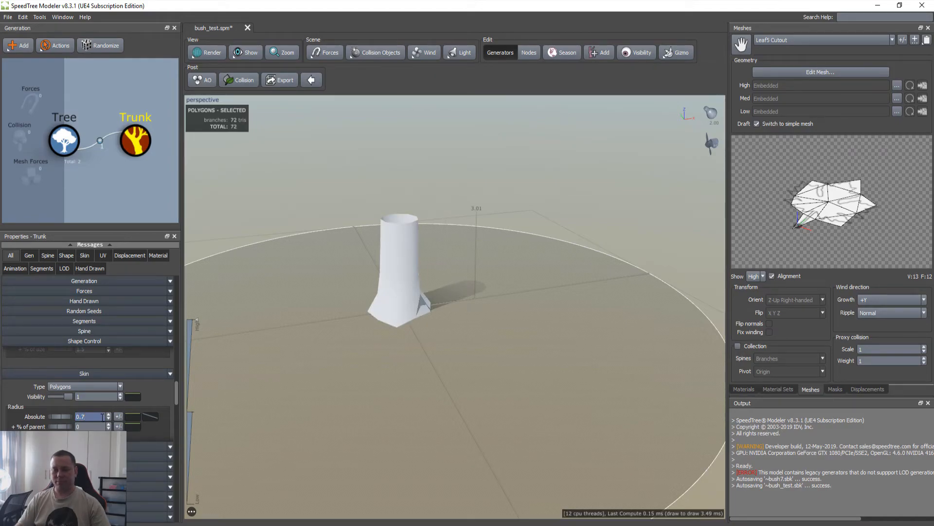
type("0.075")
key("Return")
left_click_drag(387, 373, 392, 363)
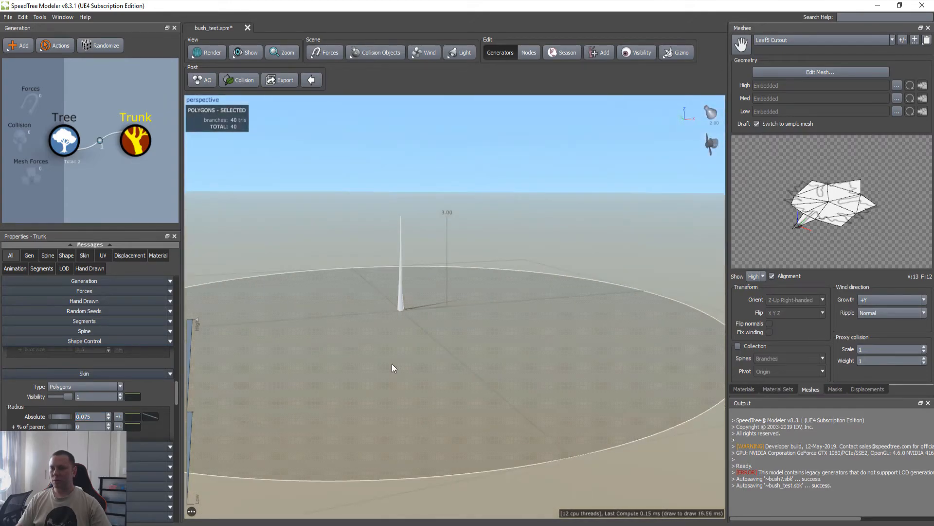
Raise the end point of the trunk's absolute radius profile curve to about 0.068 for a nearly uniform thickness
left_click(151, 419)
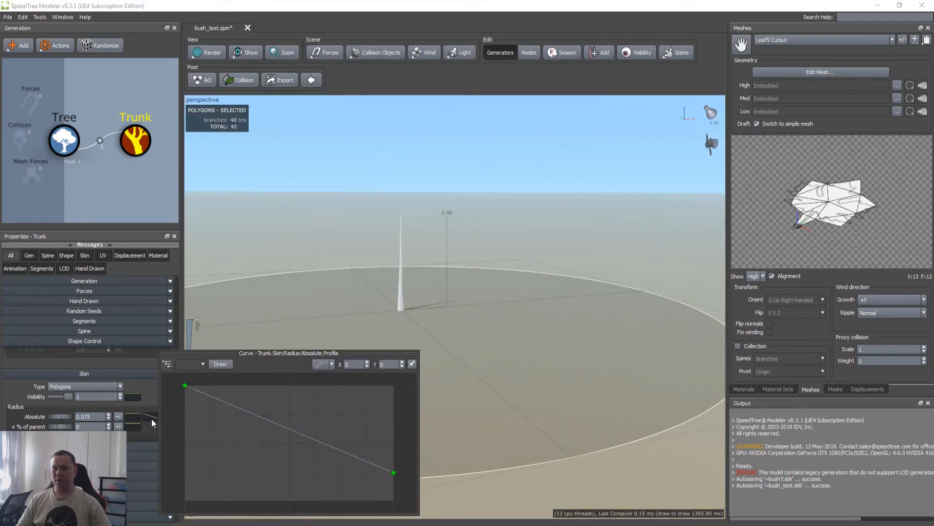
left_click_drag(395, 476, 394, 396)
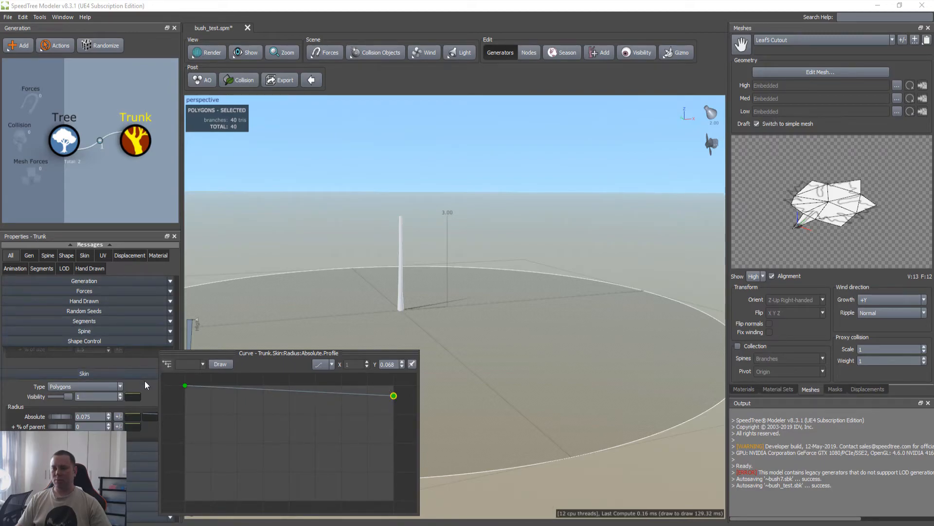
left_click(339, 346)
left_click_drag(389, 303, 456, 333)
scroll(385, 296, "up", 4)
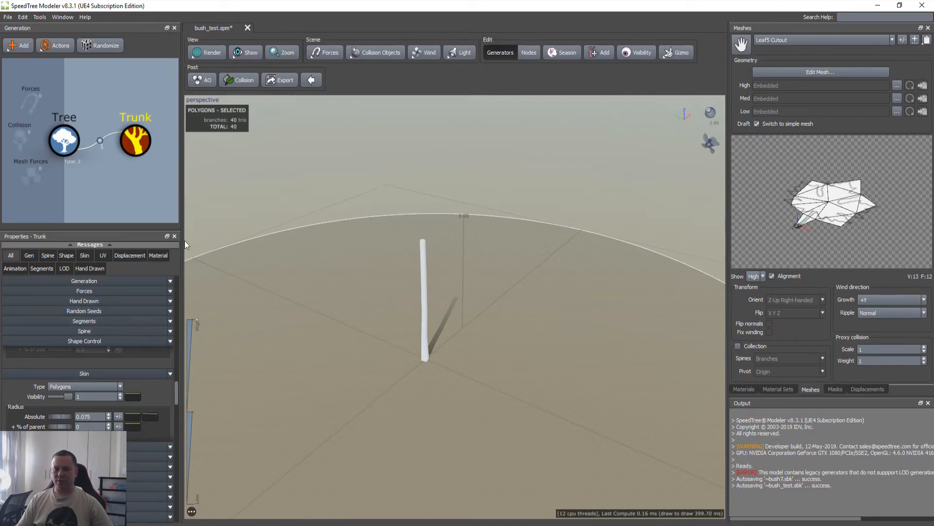
scroll(388, 301, "down", 3)
scroll(388, 303, "up", 4)
mouse_move(379, 305)
left_mouse_down()
mouse_move(375, 298)
mouse_move(385, 311)
left_mouse_up()
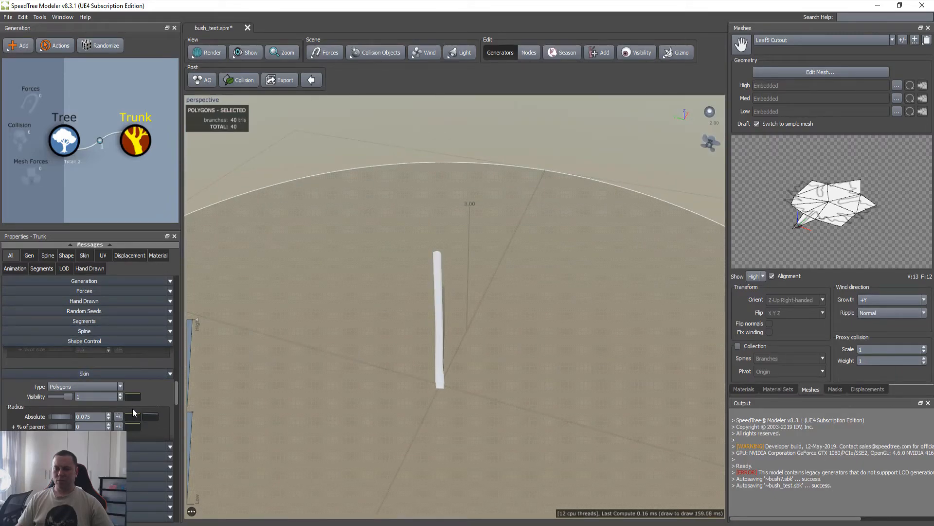
left_click_drag(410, 317, 373, 300)
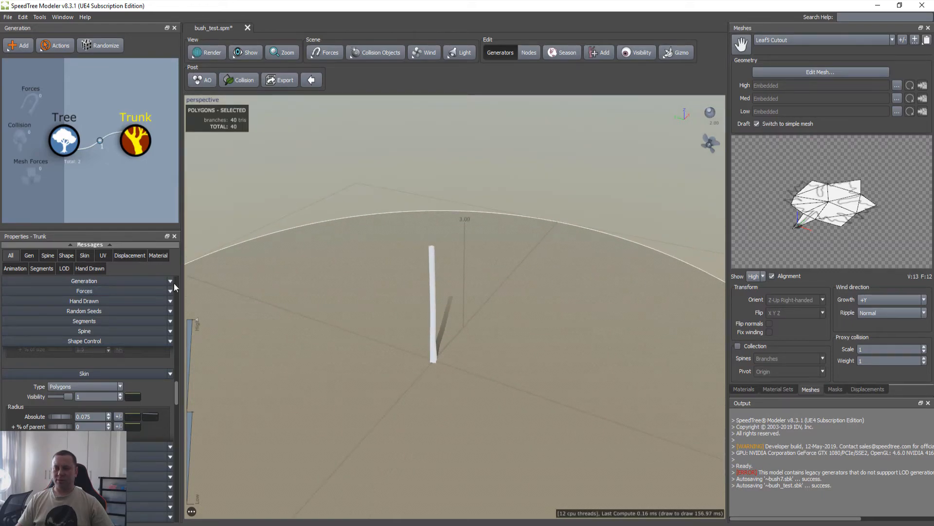
scroll(160, 368, "up", 10)
scroll(162, 354, "up", 3)
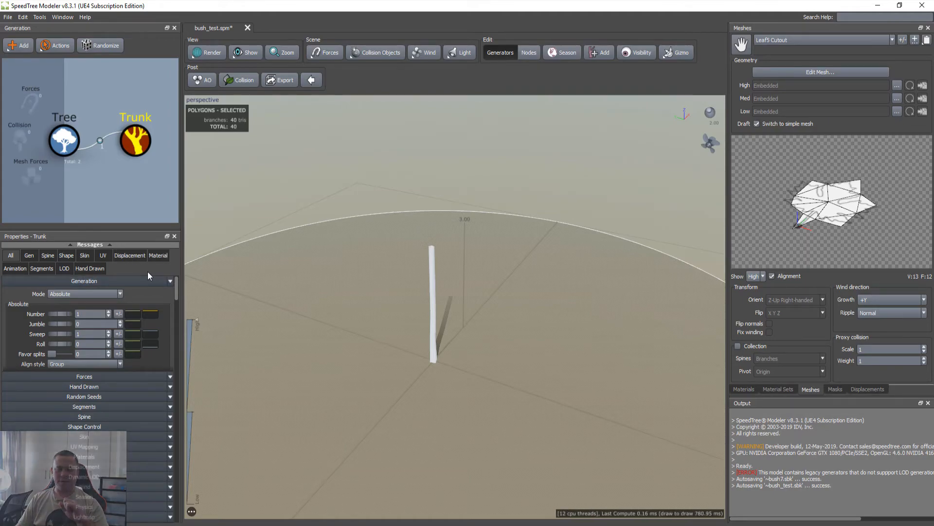
right_click(136, 145)
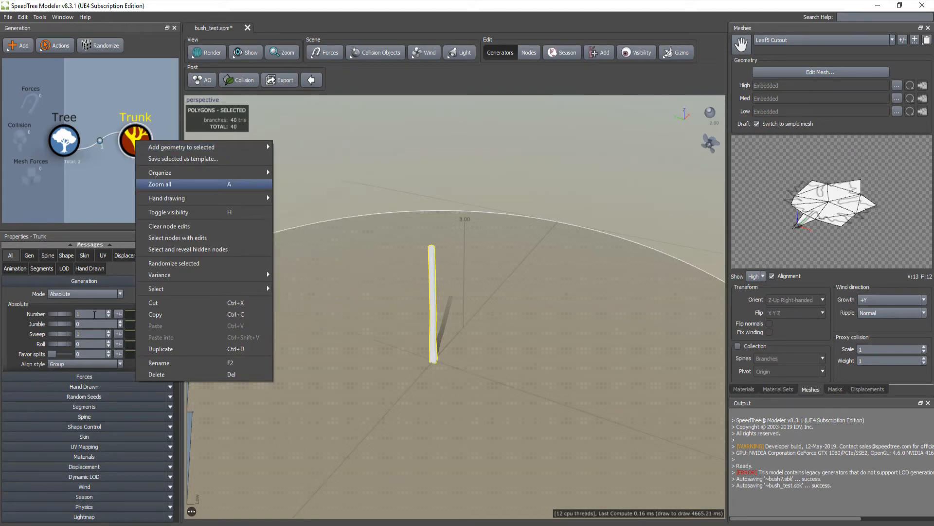
left_click(123, 258)
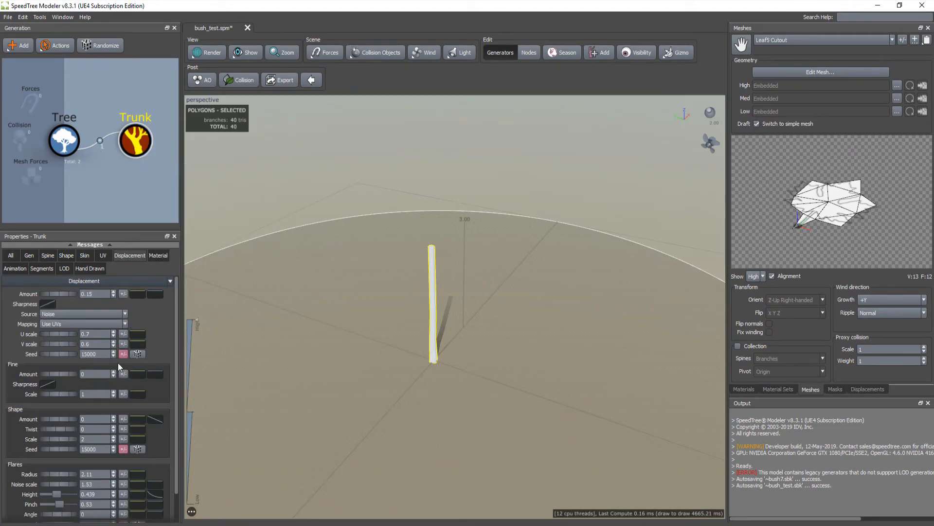
left_click(11, 256)
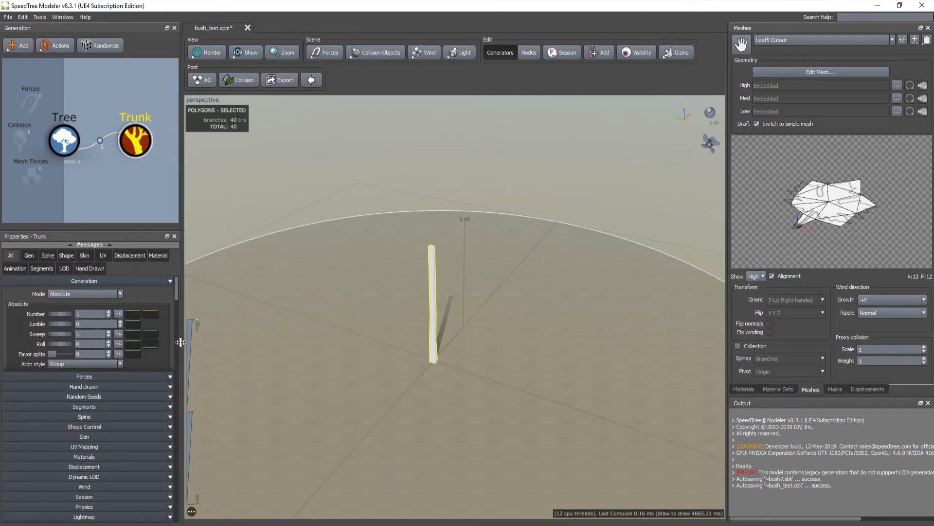
Try a length optimization of 3.6 on the trunk's segments and reset it to 0
scroll(168, 333, "down", 5)
scroll(167, 333, "down", 1)
scroll(157, 333, "down", 3)
scroll(156, 333, "down", 5)
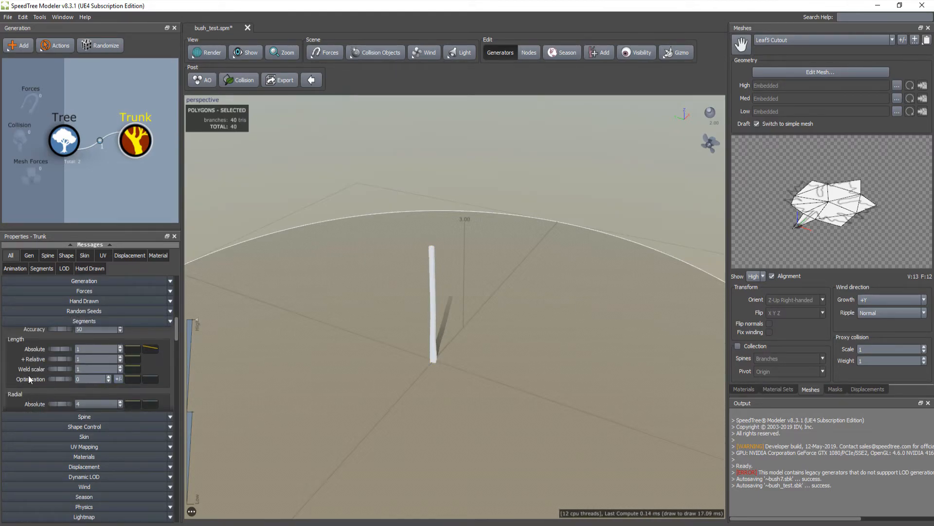
left_click_drag(174, 381, 115, 380)
left_click_drag(383, 292, 424, 354)
scroll(406, 355, "up", 3)
key("ctrl+z")
left_click_drag(22, 369, 48, 379)
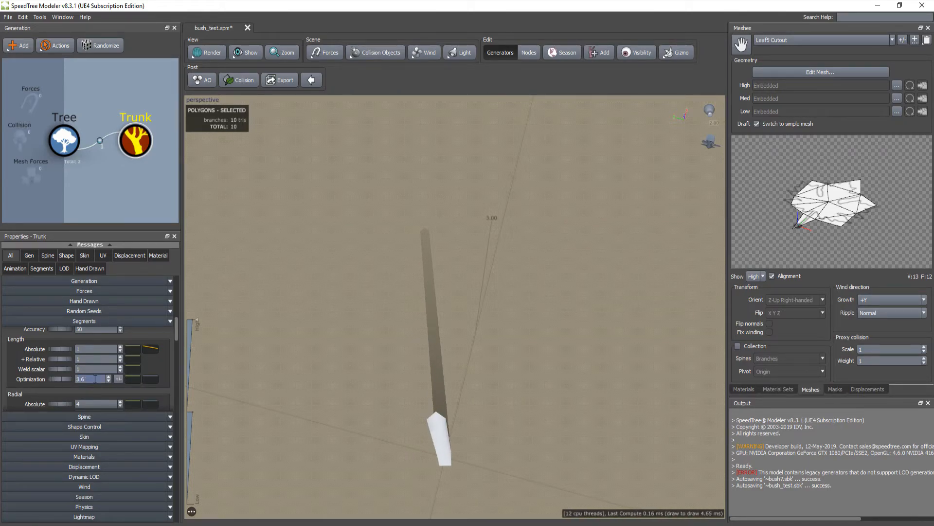
type("0")
key("Return")
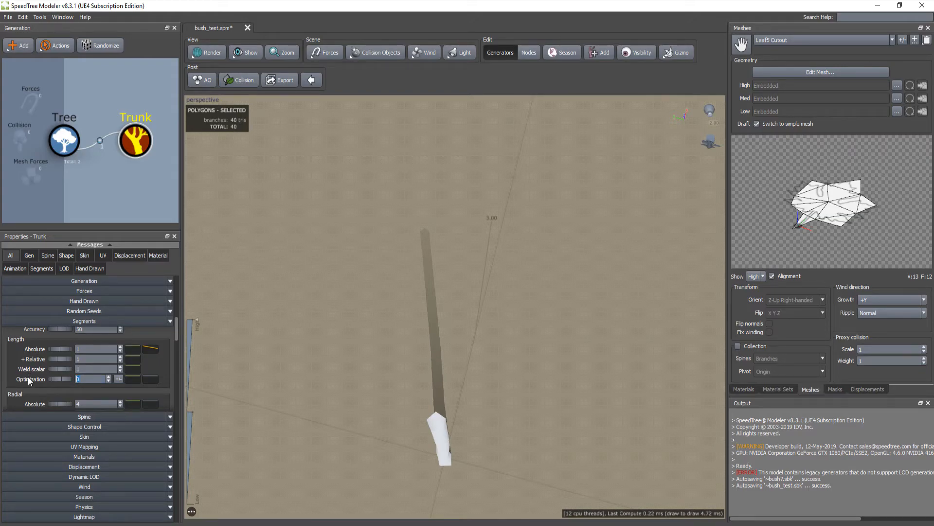
Display the trunk with its wireframe to examine the segments along its length
left_click_drag(451, 376, 440, 186)
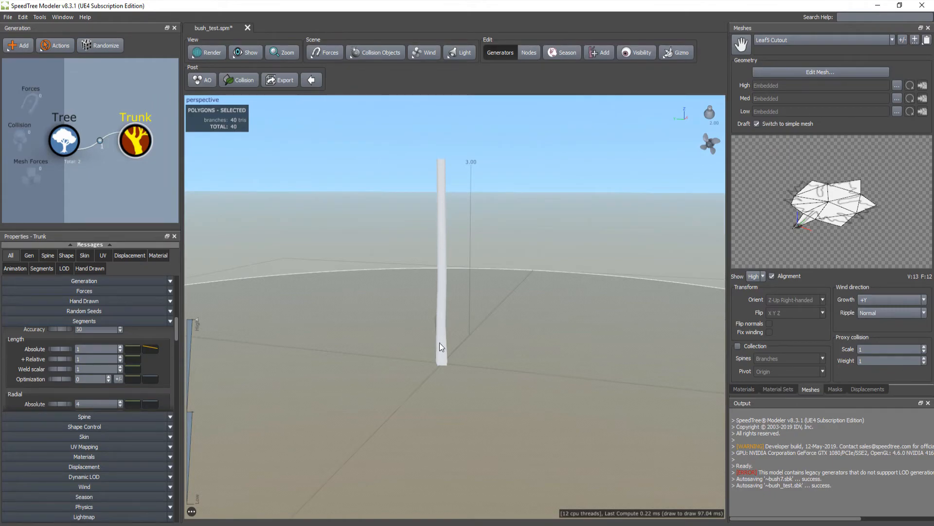
left_click_drag(401, 301, 392, 284)
left_click_drag(451, 288, 395, 308)
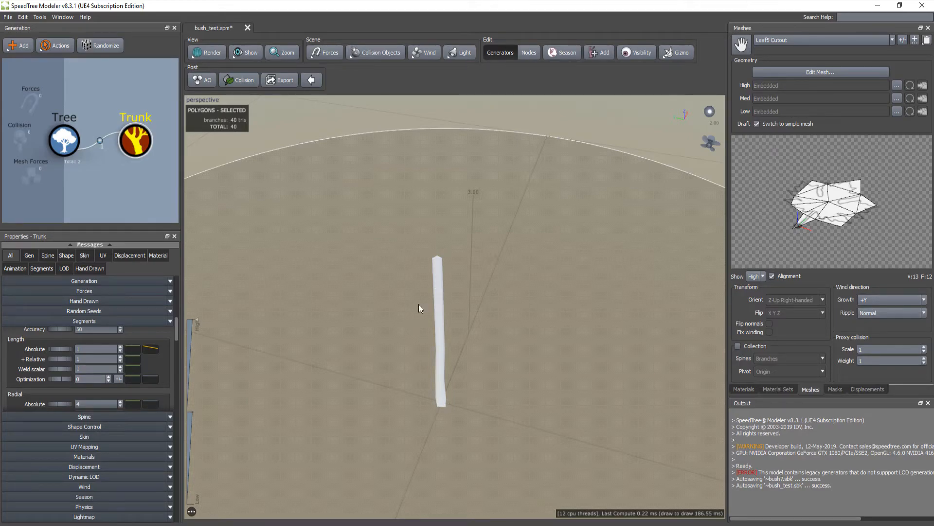
key("l")
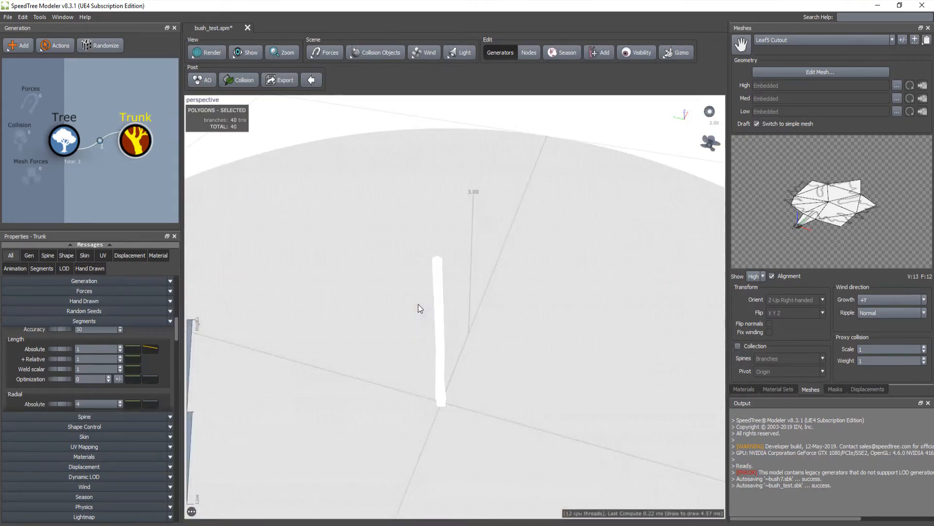
key("w")
mouse_move(416, 308)
left_mouse_down()
mouse_move(413, 322)
mouse_move(415, 306)
left_mouse_up()
Compare length optimization values of 3.08 and 1 on the wireframed trunk and return the setting to 0
left_click_drag(61, 379, 185, 379)
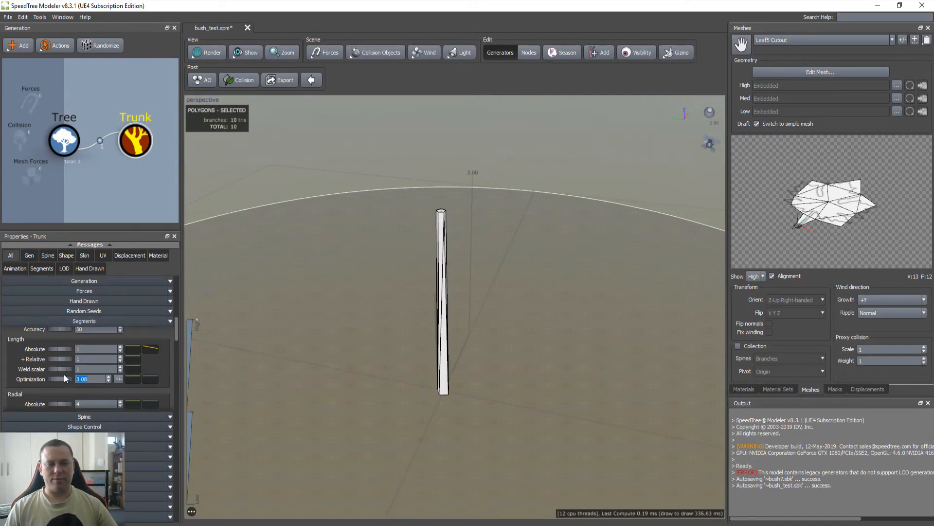
type("0")
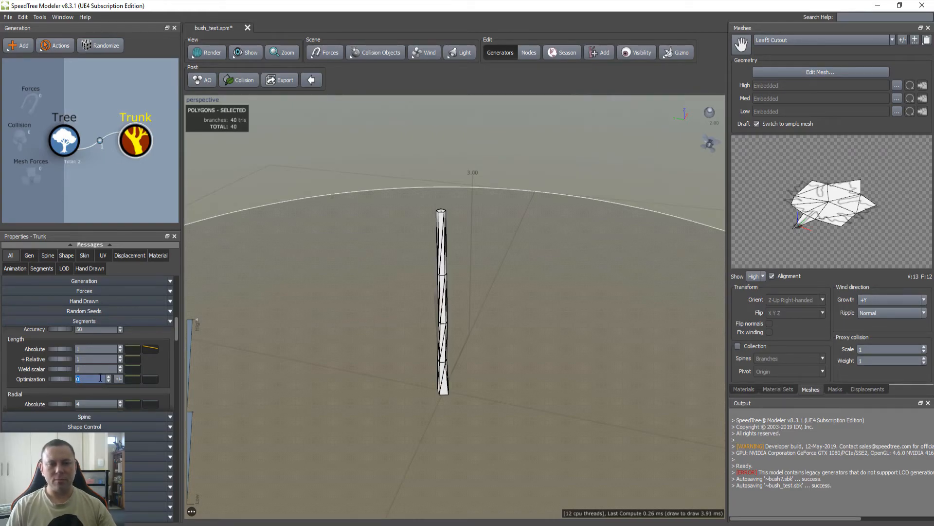
type("1")
key("Return")
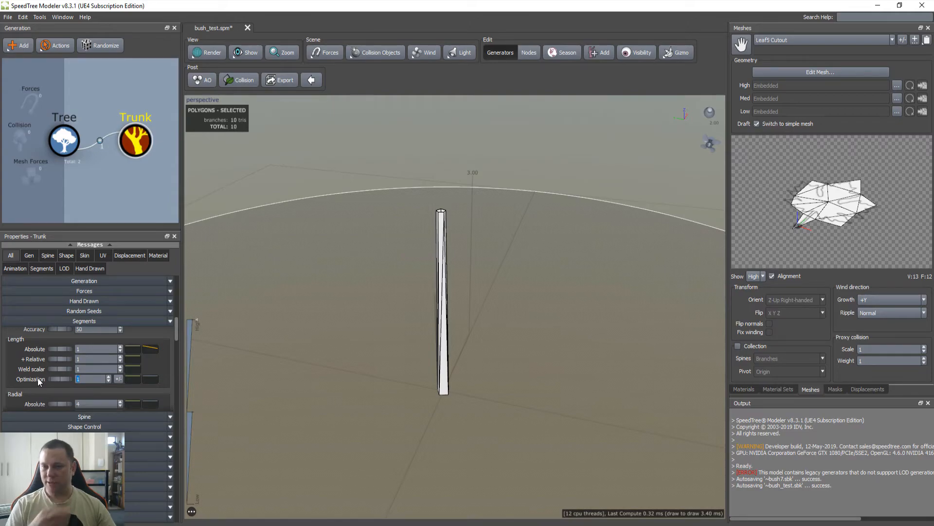
left_click_drag(373, 344, 229, 363)
type("0")
key("Return")
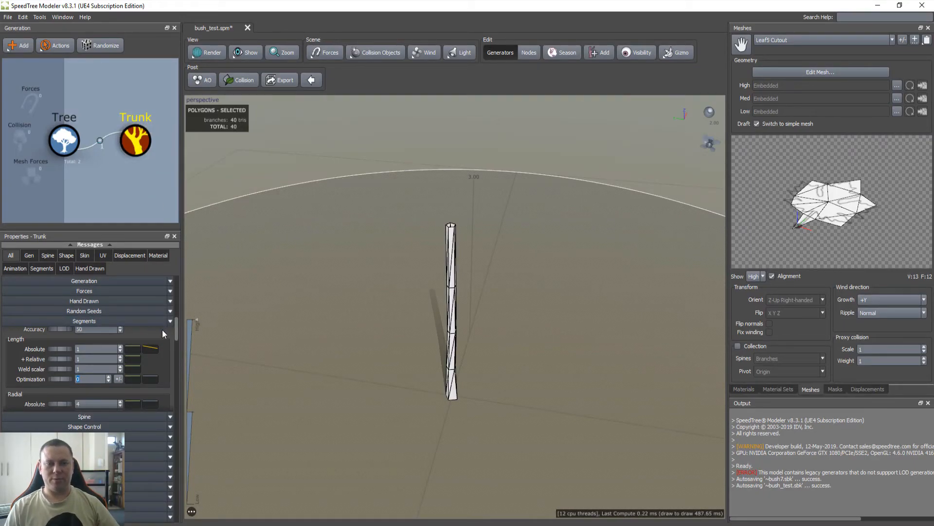
Turn off the wireframe display on the trunk
left_click_drag(317, 299, 321, 301)
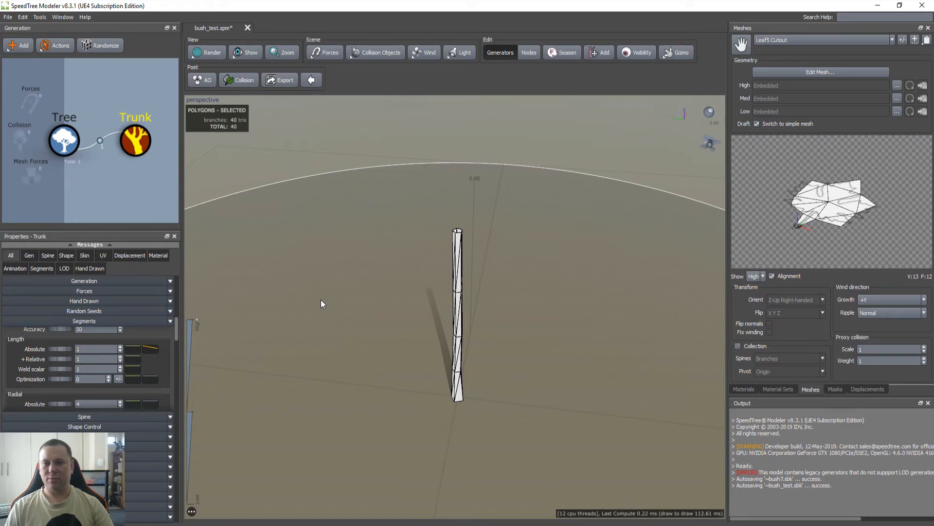
left_click(320, 299)
left_click_drag(332, 314, 350, 325)
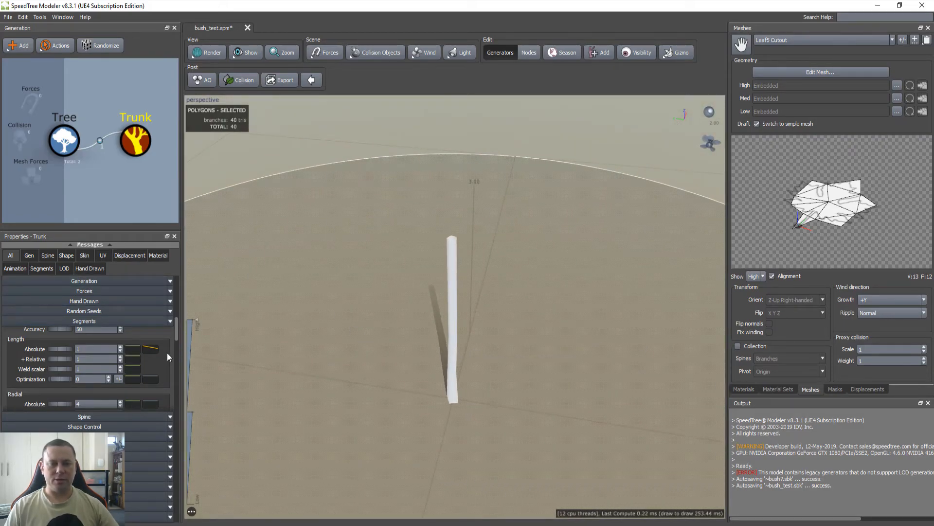
Add a Big Branches generator to the Trunk node
scroll(168, 344, "up", 10)
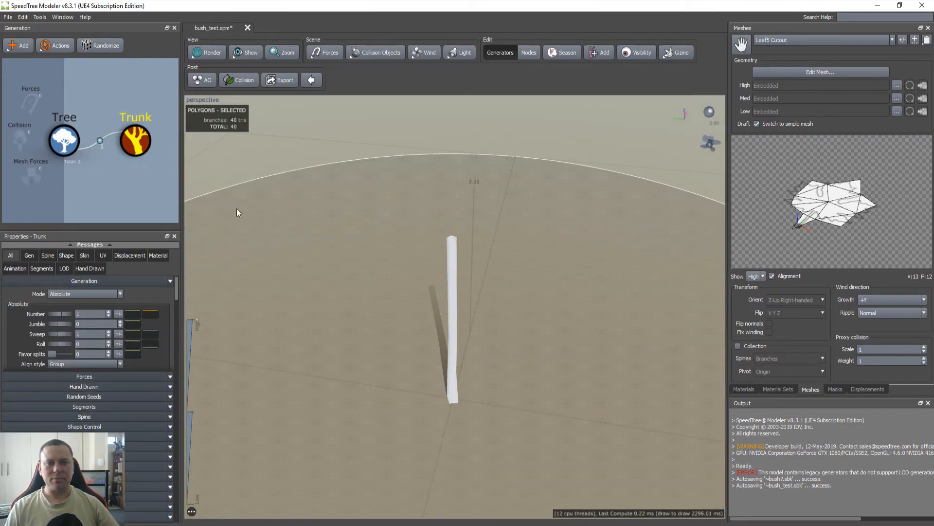
left_click_drag(329, 298, 327, 278)
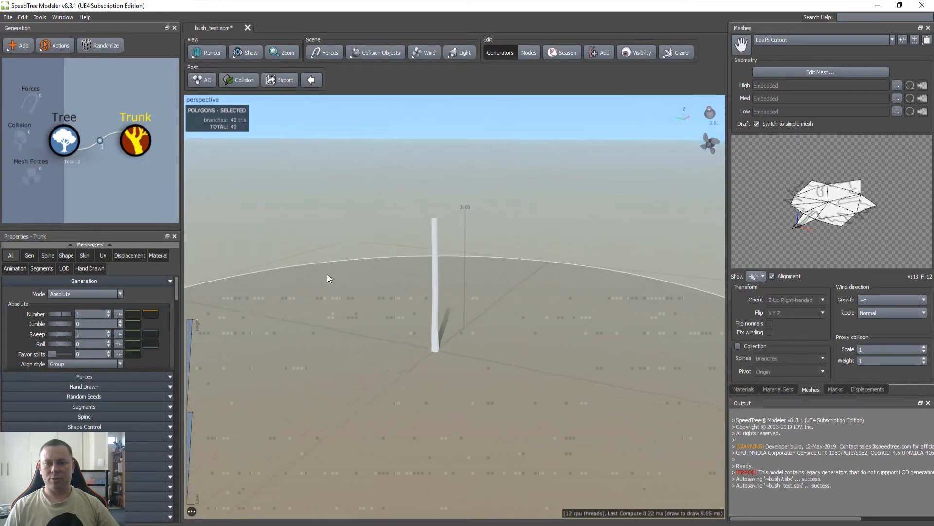
right_click(136, 144)
mouse_move(265, 147)
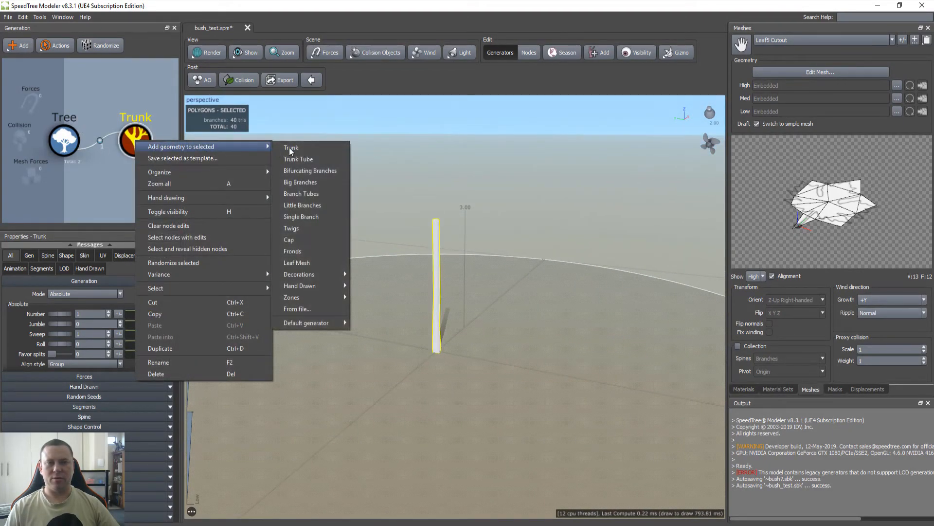
left_click(320, 183)
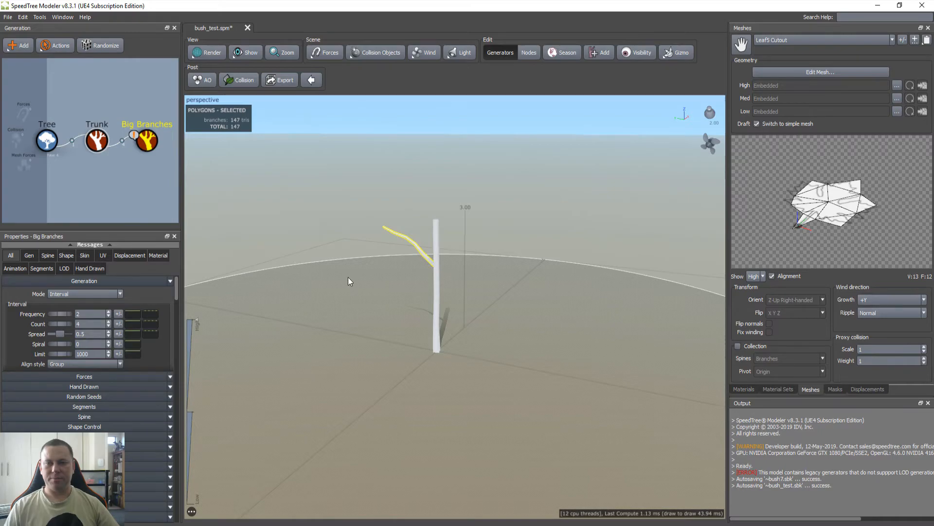
Check the Big Branches generator's messages and set its interval frequency to 14.64
left_click(110, 244)
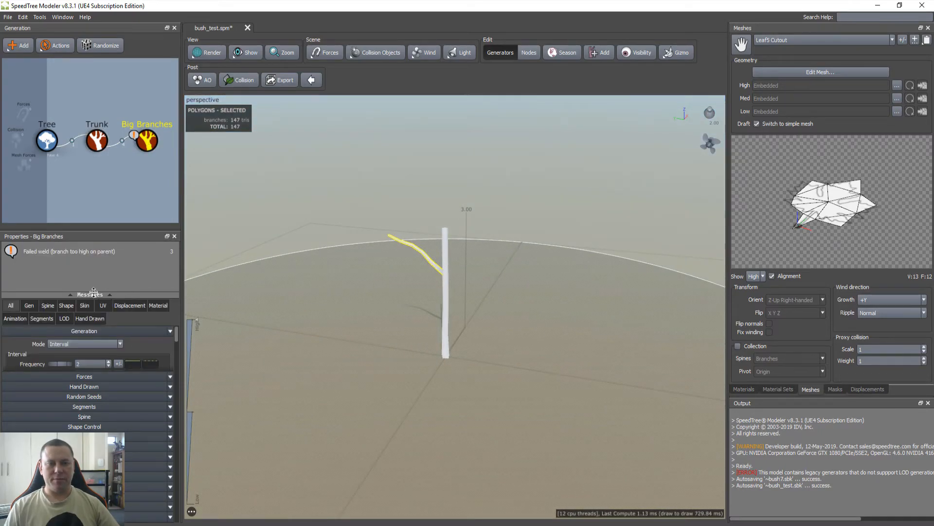
left_click(93, 291)
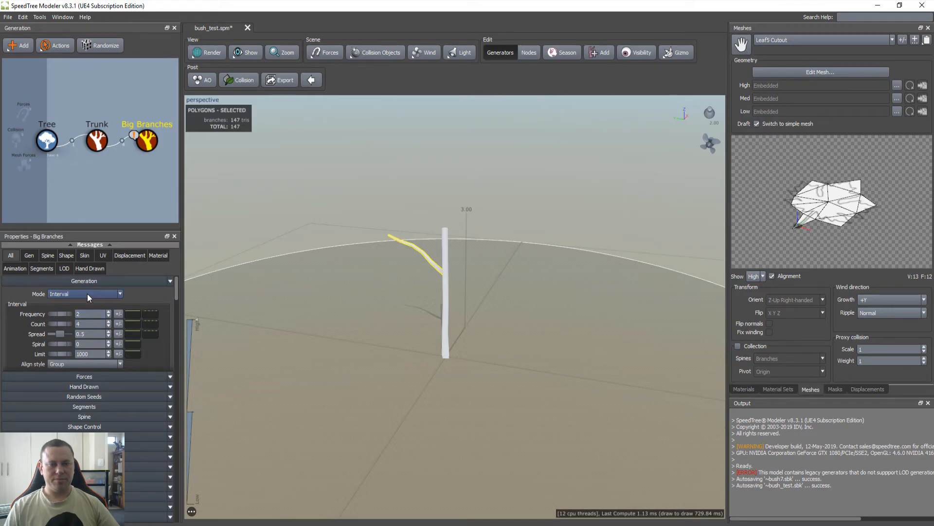
left_click_drag(53, 314, 663, 306)
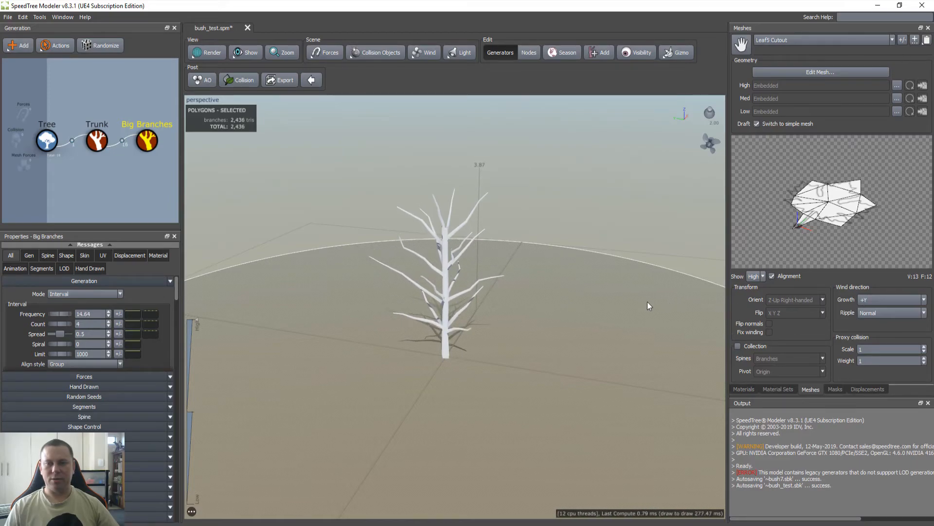
left_click_drag(282, 192, 310, 261)
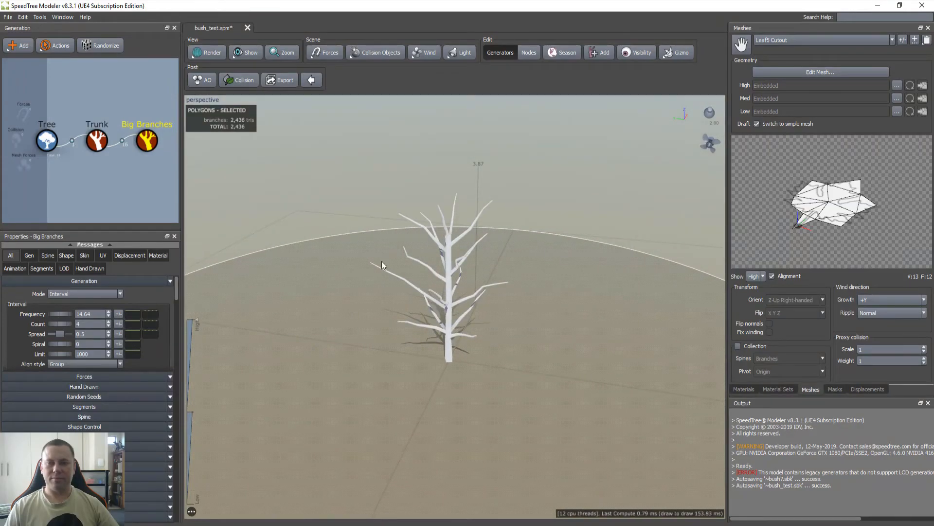
left_click(148, 141)
left_click_drag(206, 215, 260, 272)
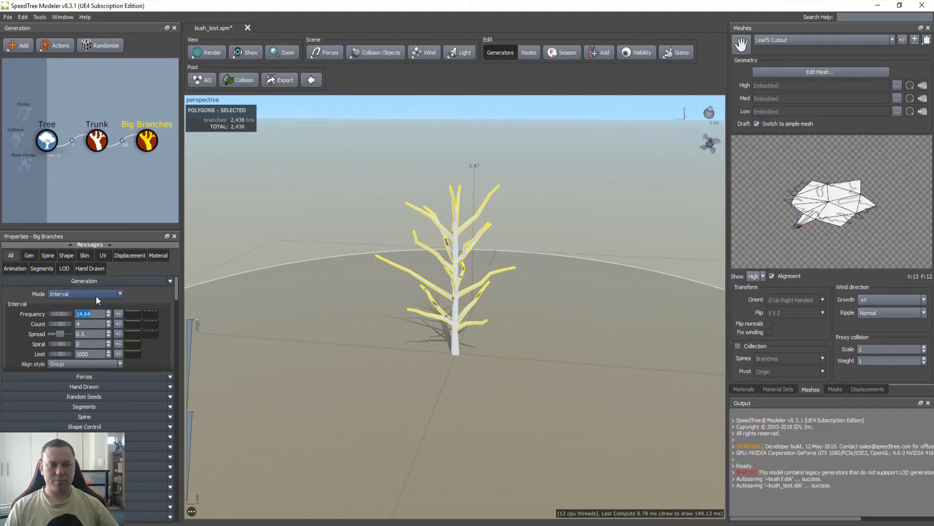
Set the Big Branches generation boundaries to First 0 and Last 1 so branches span the whole trunk
scroll(122, 321, "down", 5)
left_click_drag(99, 329, 38, 331)
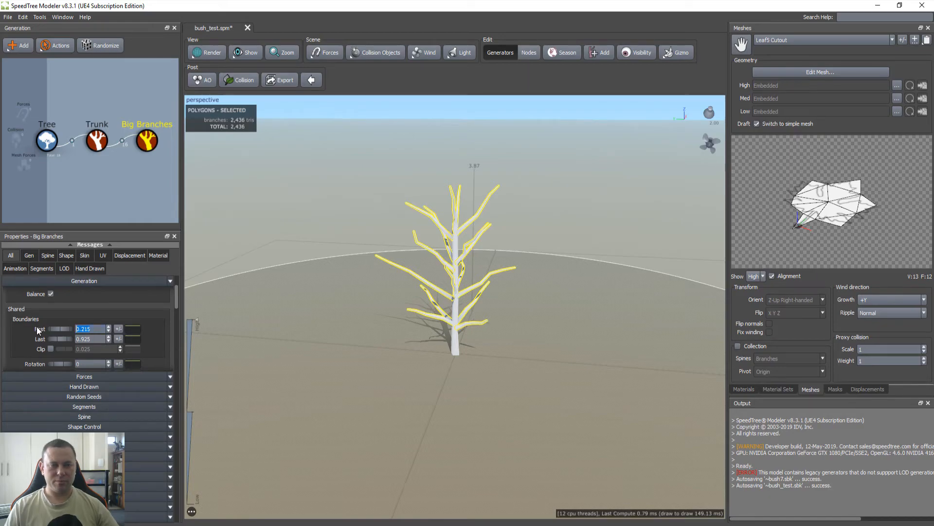
type("0")
key("Tab")
type("1")
key("Return")
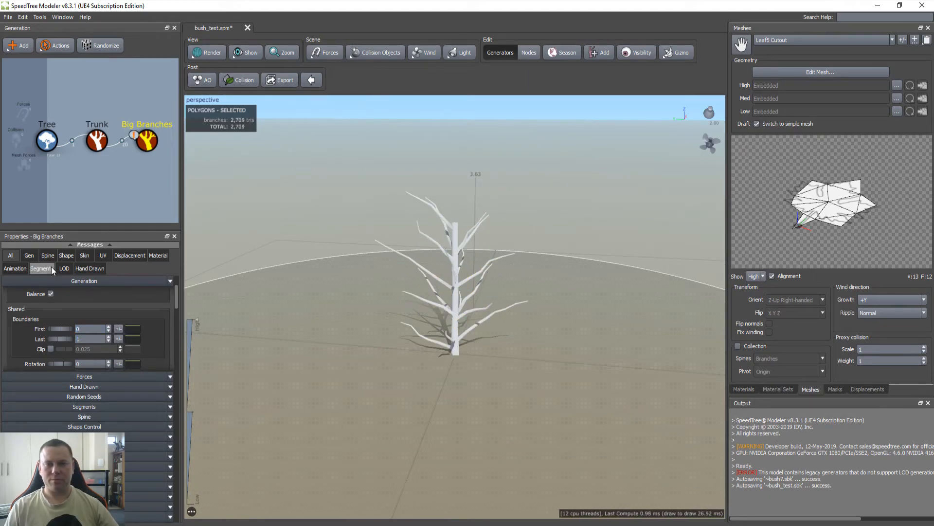
Set the interval frequency of the Big Branches to 10
mouse_move(313, 267)
left_mouse_down()
mouse_move(317, 292)
mouse_move(316, 262)
left_mouse_up()
scroll(159, 322, "up", 3)
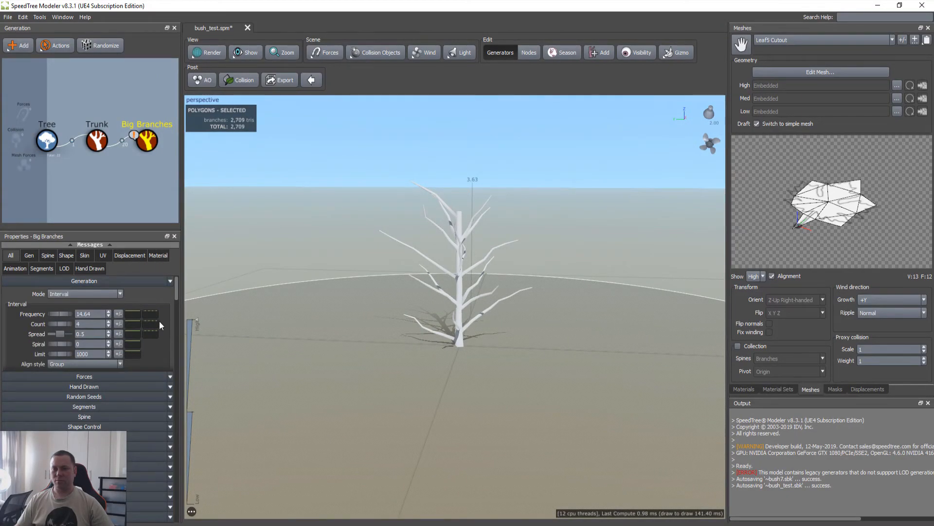
type("10")
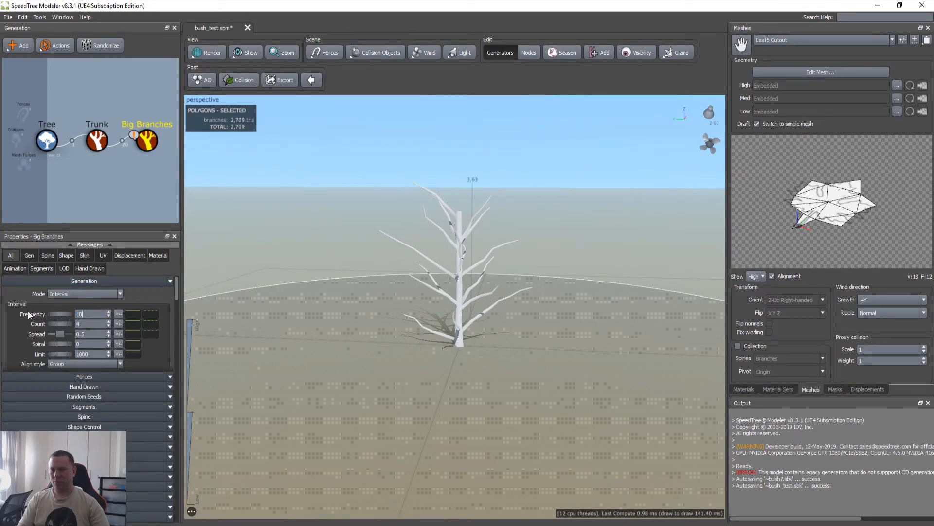
key("Return")
left_click_drag(375, 314, 401, 308)
Switch the Big Branches generation mode to Absolute and set the number of branches to 15
left_click(99, 294)
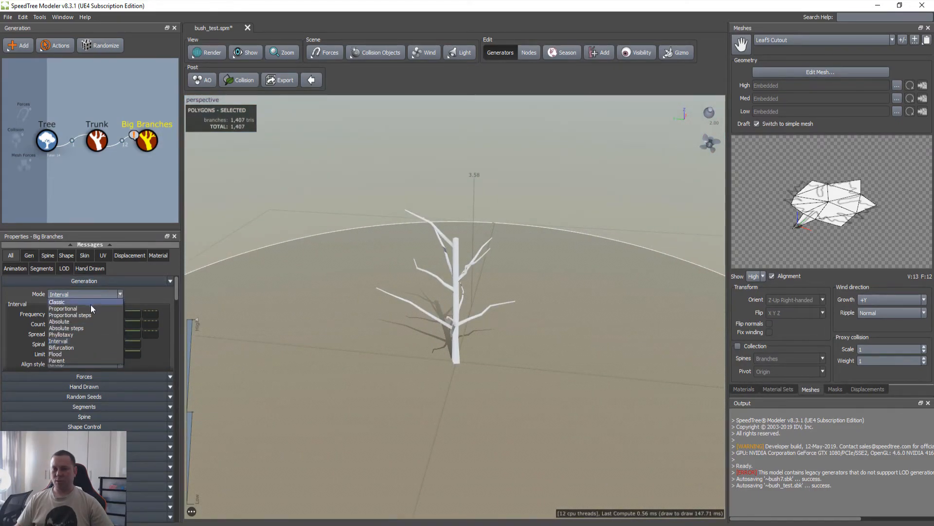
left_click(77, 322)
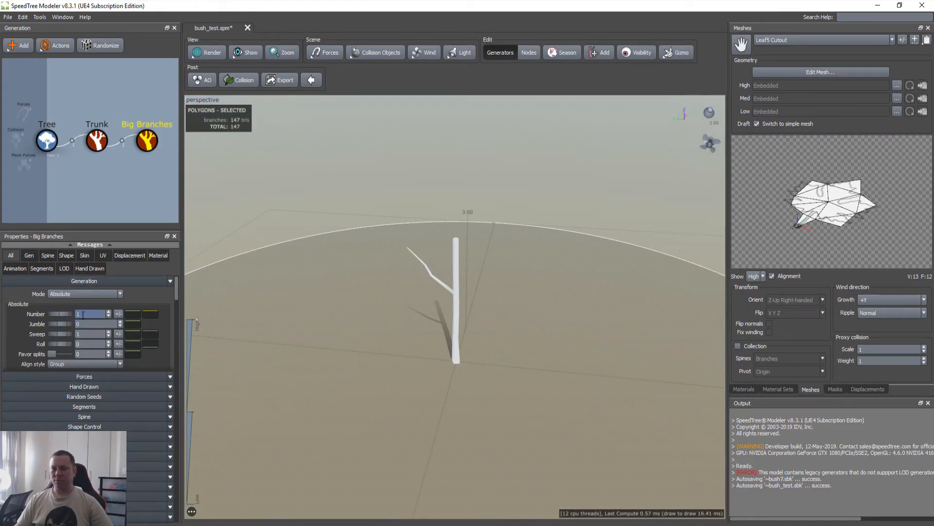
left_click_drag(51, 314, 287, 304)
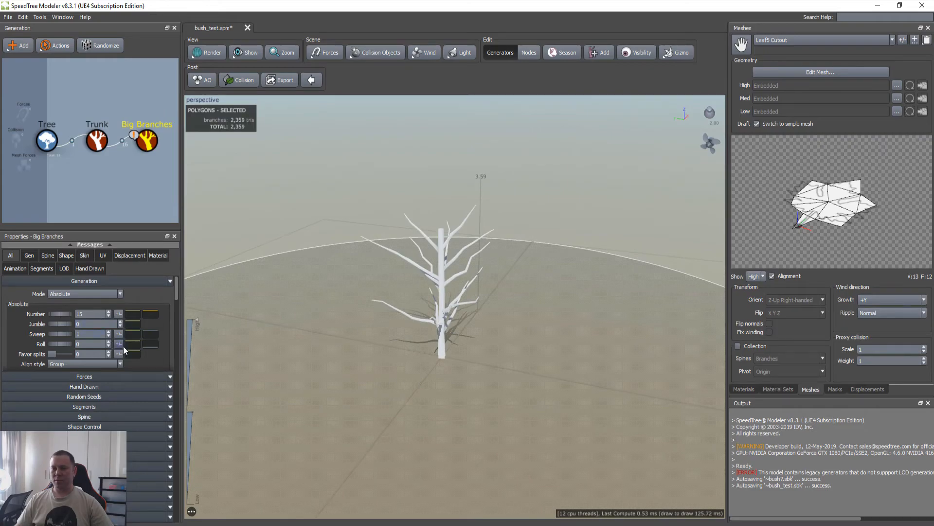
Try a First boundary of 0.02 and a Last boundary of 1.06 on the Big Branches, returning them to 0 and 1
scroll(148, 326, "down", 2)
scroll(146, 325, "down", 2)
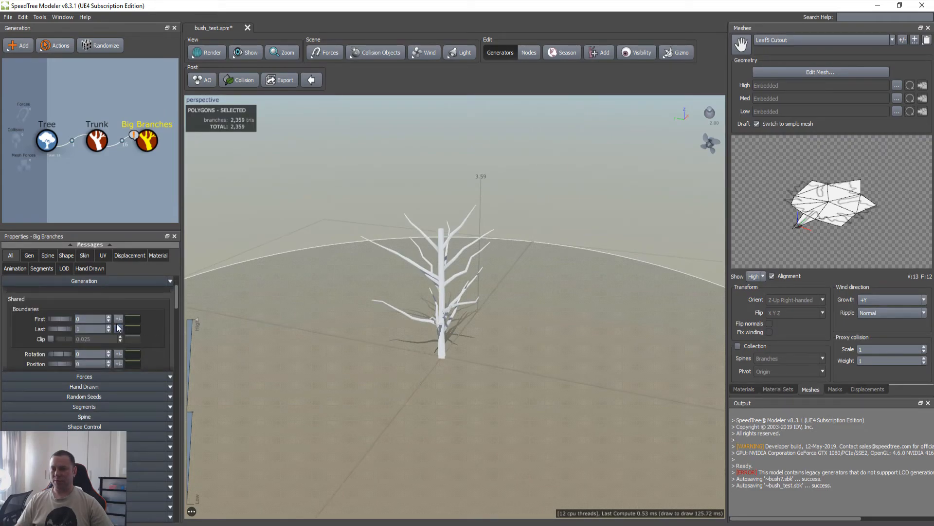
left_click_drag(59, 318, 77, 326)
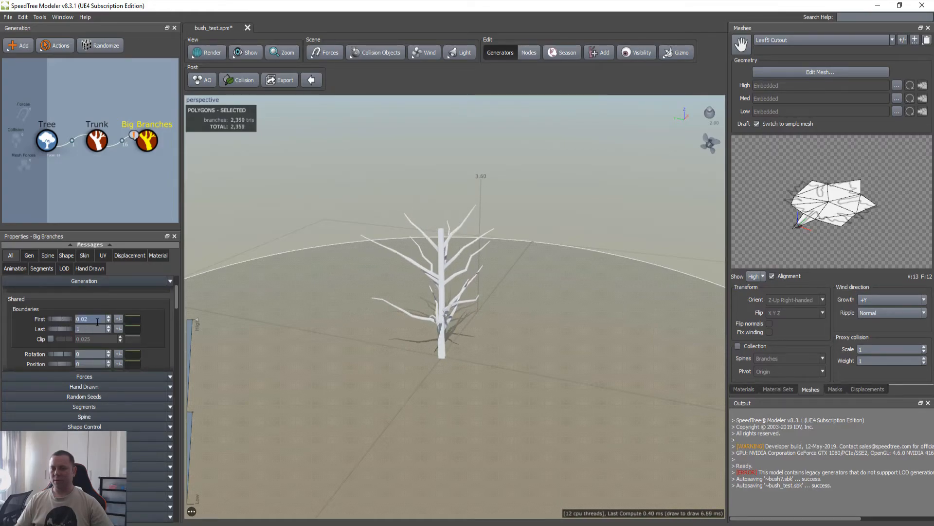
type("0")
key("Tab")
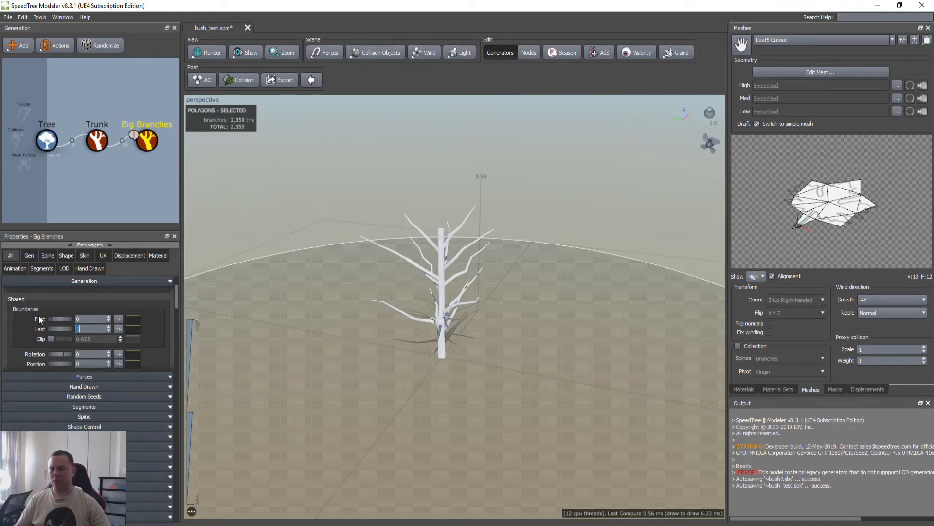
mouse_move(55, 327)
left_mouse_down()
mouse_move(64, 336)
mouse_move(78, 327)
mouse_move(39, 329)
left_mouse_up()
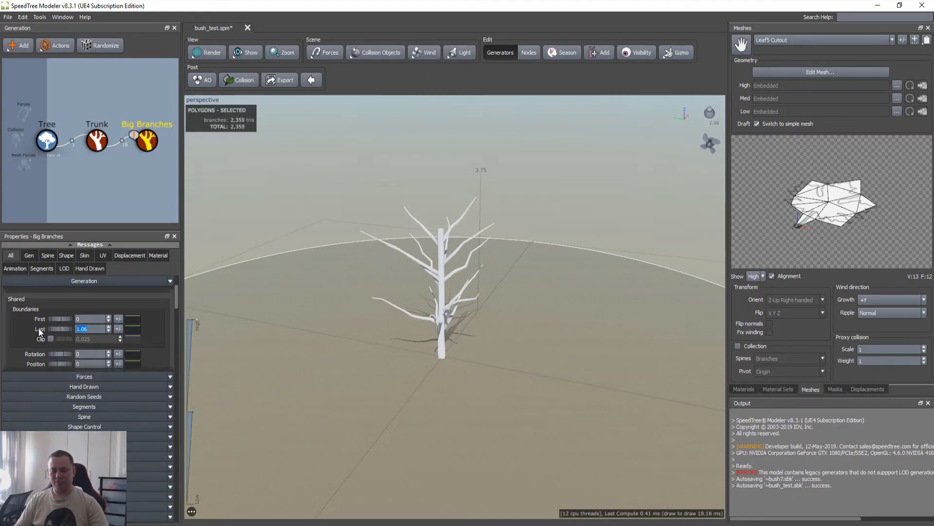
type("1")
key("Return")
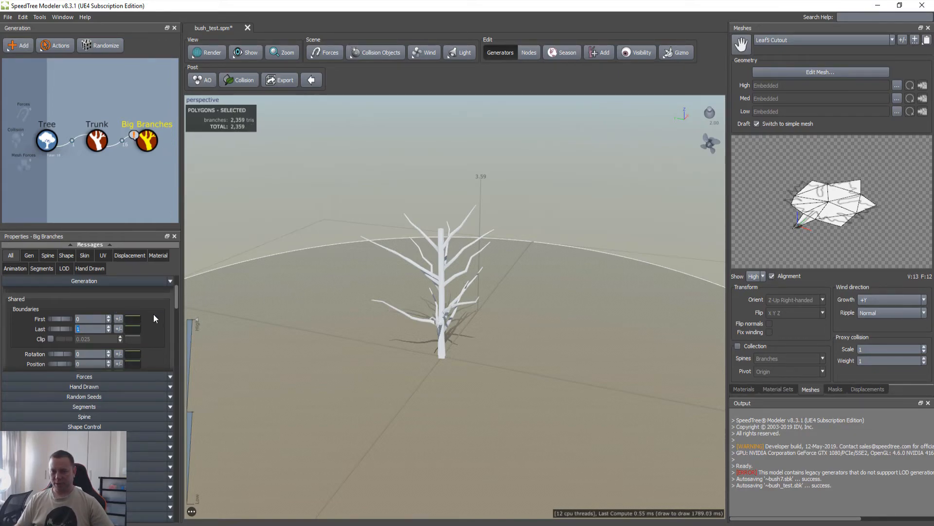
Try a different relative length segment value on the Big Branches and undo it
scroll(154, 319, "down", 4)
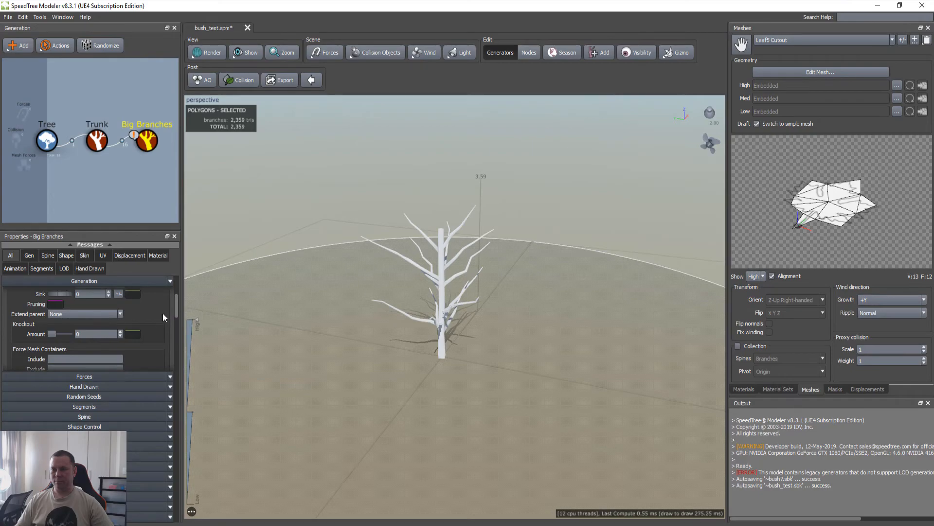
scroll(162, 314, "down", 5)
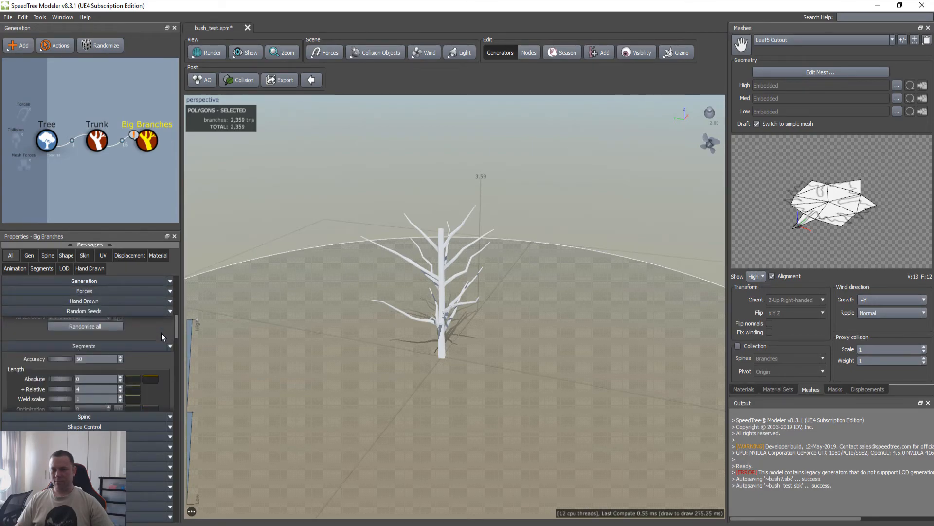
scroll(162, 335, "down", 2)
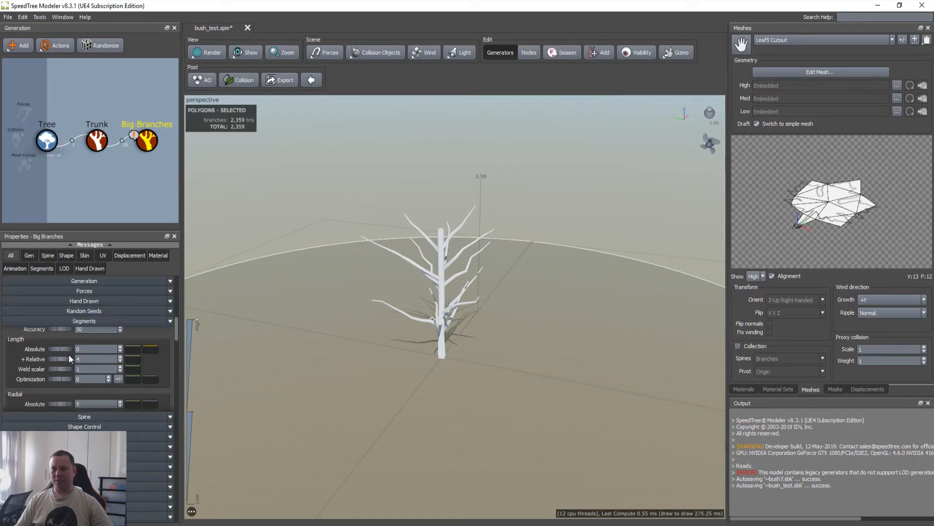
left_click_drag(55, 357, 246, 330)
key("ctrl+z")
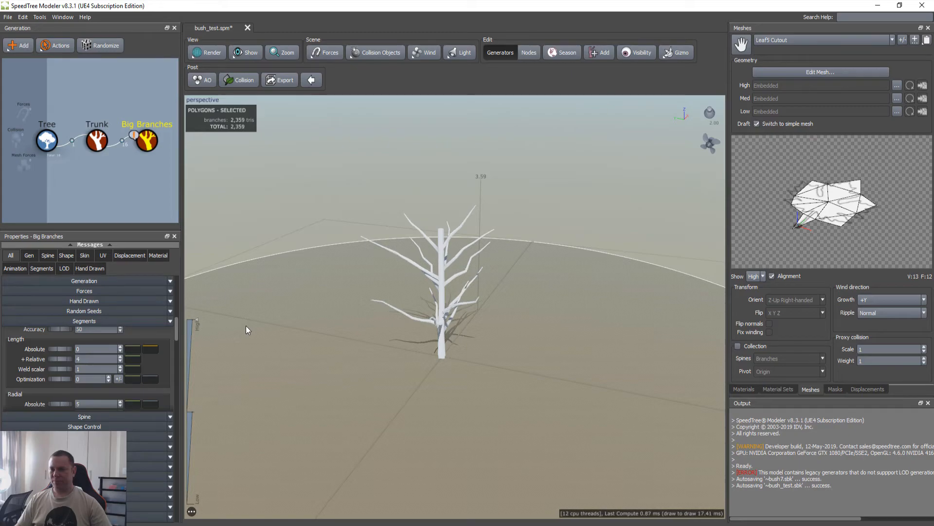
Try varying the Big Branches' spine length as a percentage of parent and leave it at 0.4
scroll(159, 352, "down", 2)
scroll(162, 352, "down", 2)
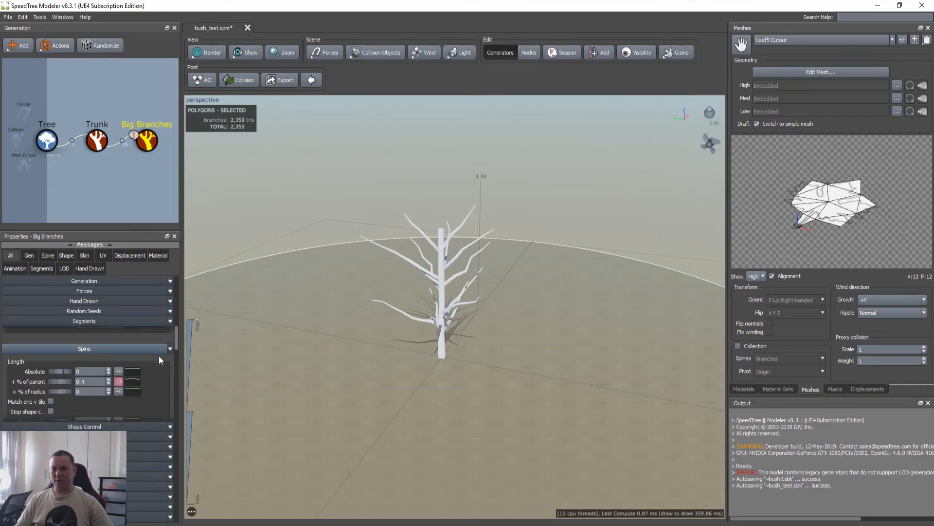
mouse_move(66, 381)
left_mouse_down()
mouse_move(48, 381)
mouse_move(68, 378)
left_mouse_up()
left_click_drag(416, 311, 392, 323)
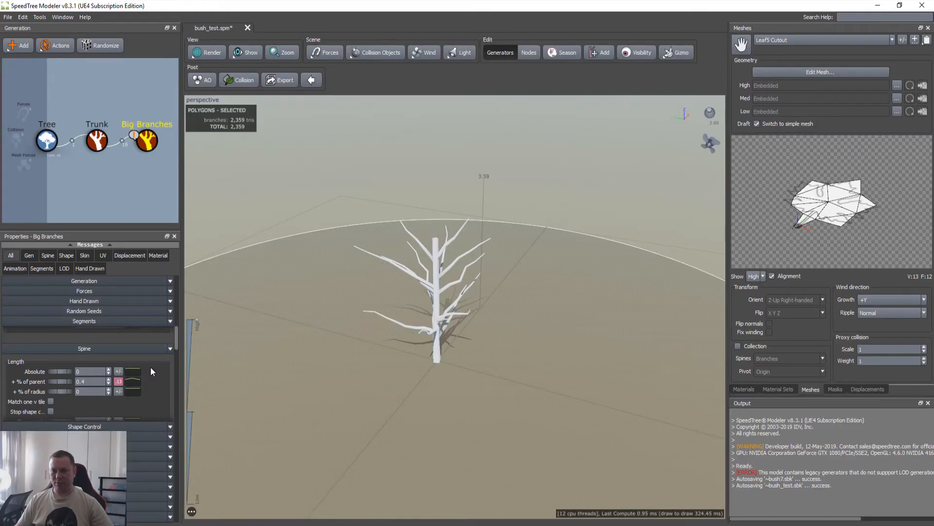
Thin the Big Branches by setting their skin radius percentage of parent to 0.33
scroll(151, 367, "down", 5)
scroll(153, 369, "down", 6)
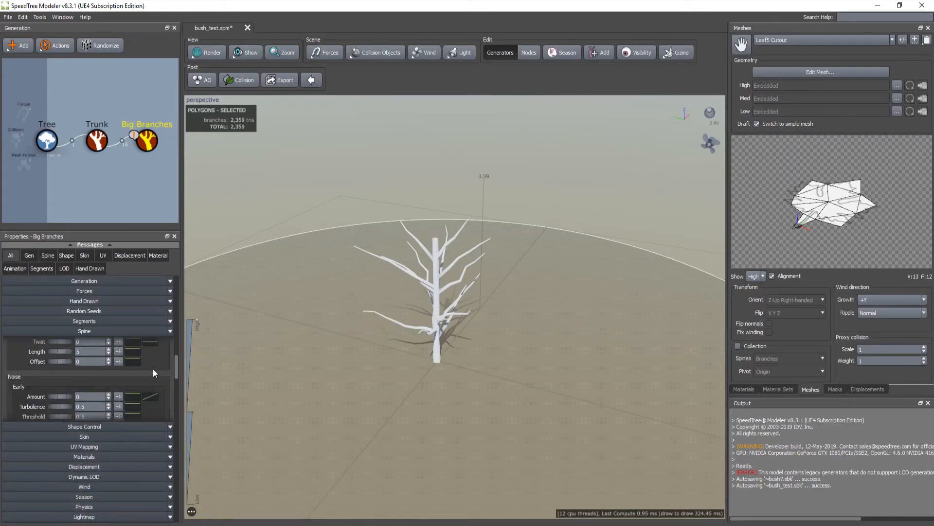
scroll(152, 369, "up", 2)
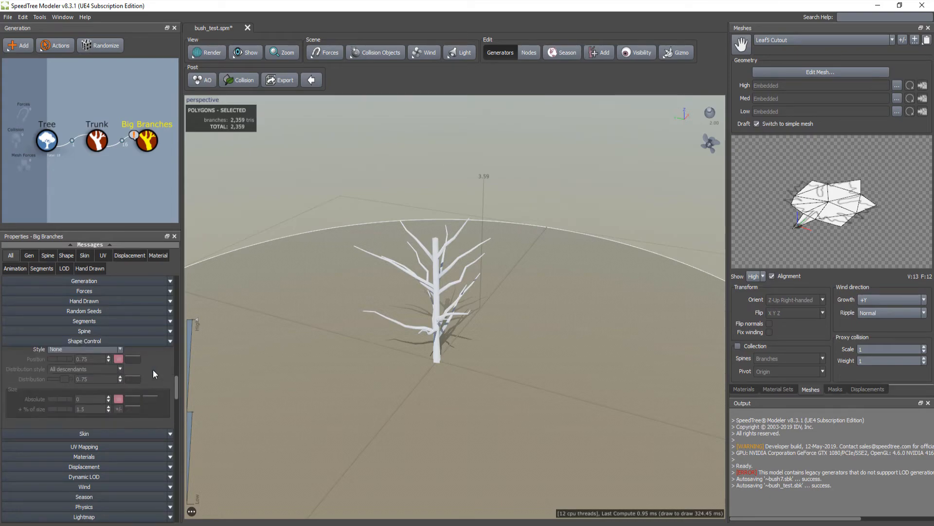
scroll(153, 369, "down", 3)
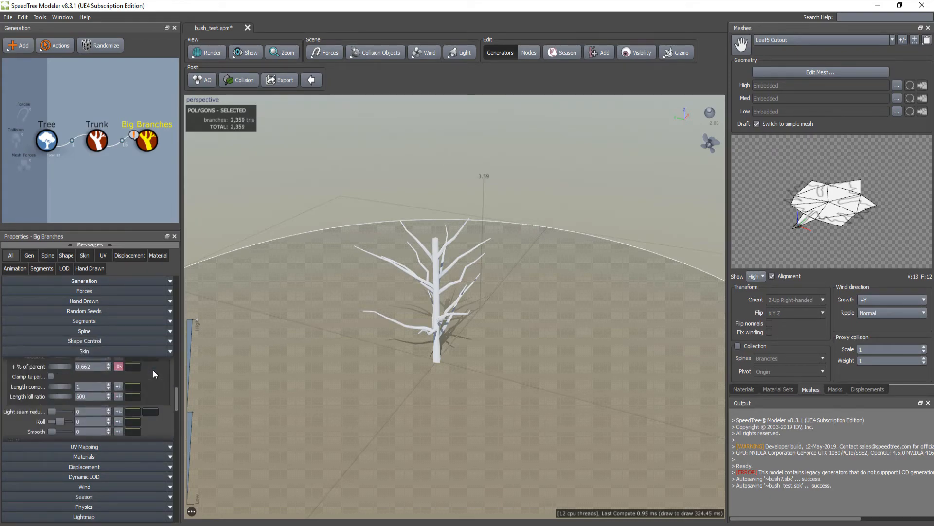
scroll(152, 369, "down", 3)
scroll(112, 403, "down", 1)
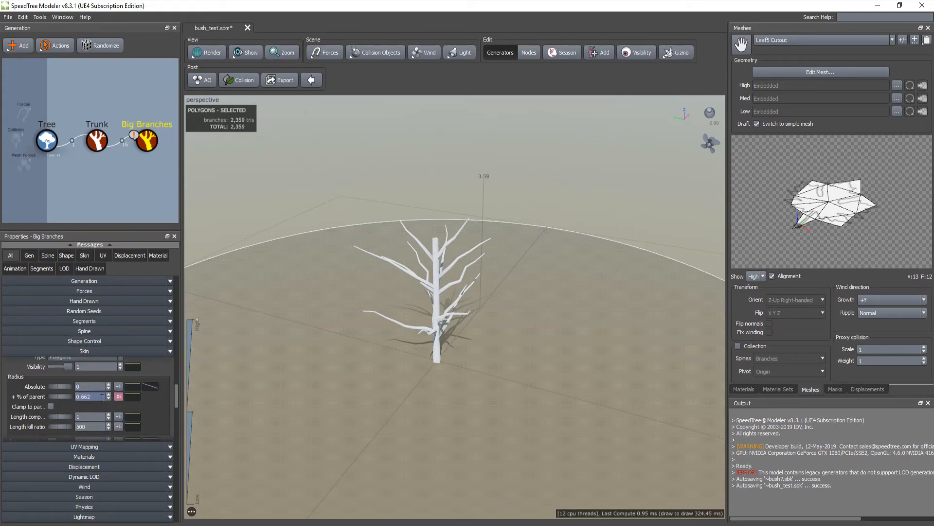
mouse_move(65, 396)
left_mouse_down()
mouse_move(36, 392)
mouse_move(50, 393)
left_mouse_up()
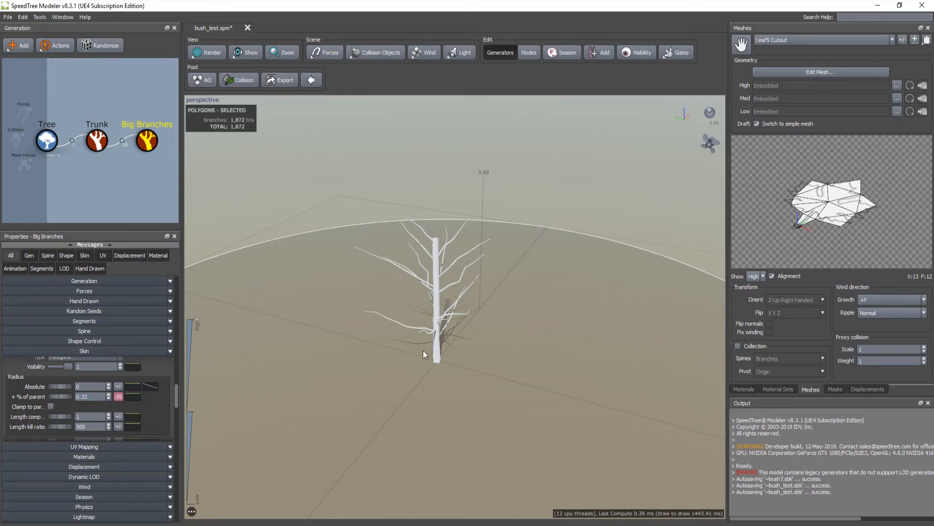
Undo and redo the radius change to compare the branch thickness, keeping the thinner branches
key("ctrl+z")
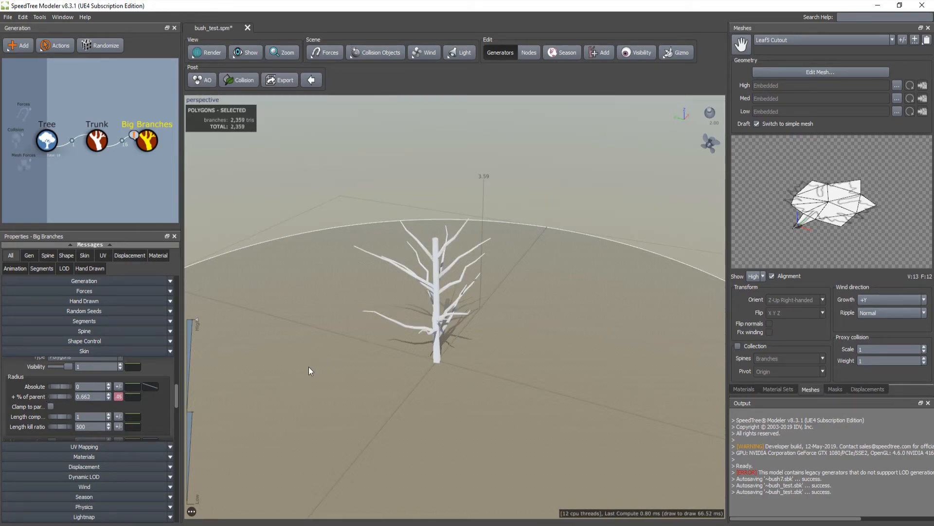
key("ctrl+y")
mouse_move(387, 337)
left_mouse_down()
mouse_move(402, 364)
mouse_move(374, 333)
mouse_move(396, 337)
mouse_move(377, 340)
mouse_move(382, 348)
mouse_move(370, 331)
left_mouse_up()
left_click_drag(353, 275, 330, 299)
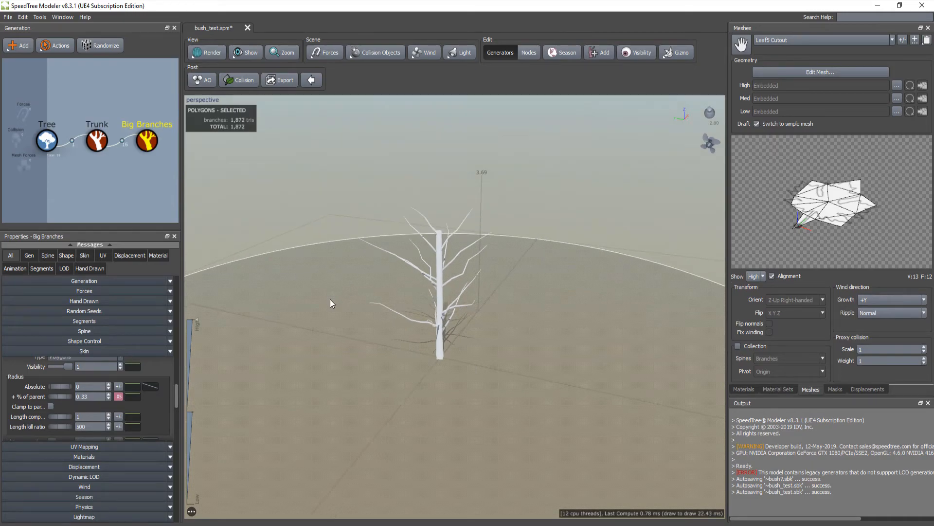
Set the Big Branches' radial segments to 1 absolute and 1 relative
scroll(161, 393, "down", 6)
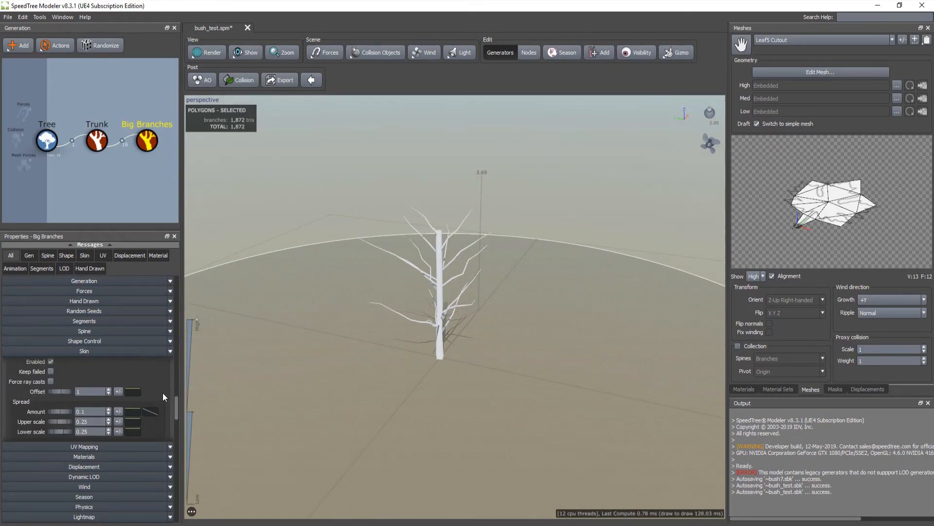
scroll(163, 392, "down", 8)
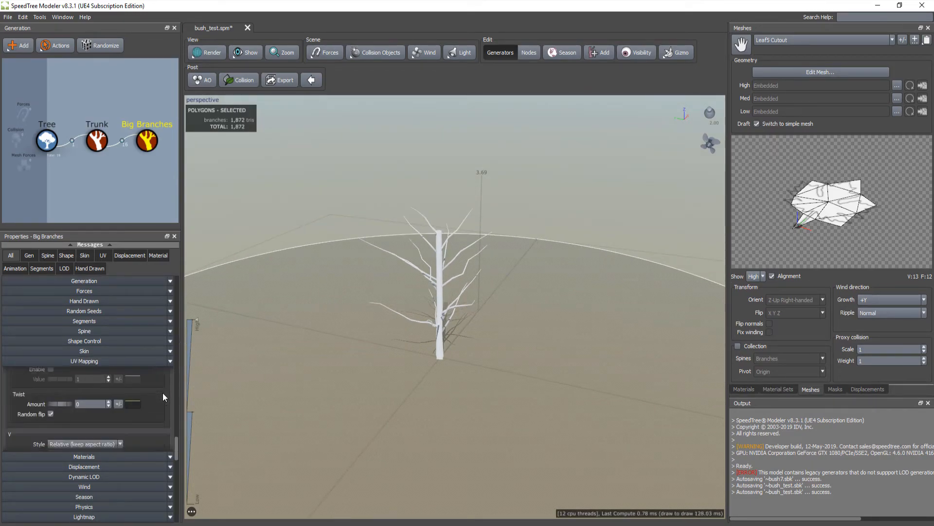
scroll(162, 392, "up", 8)
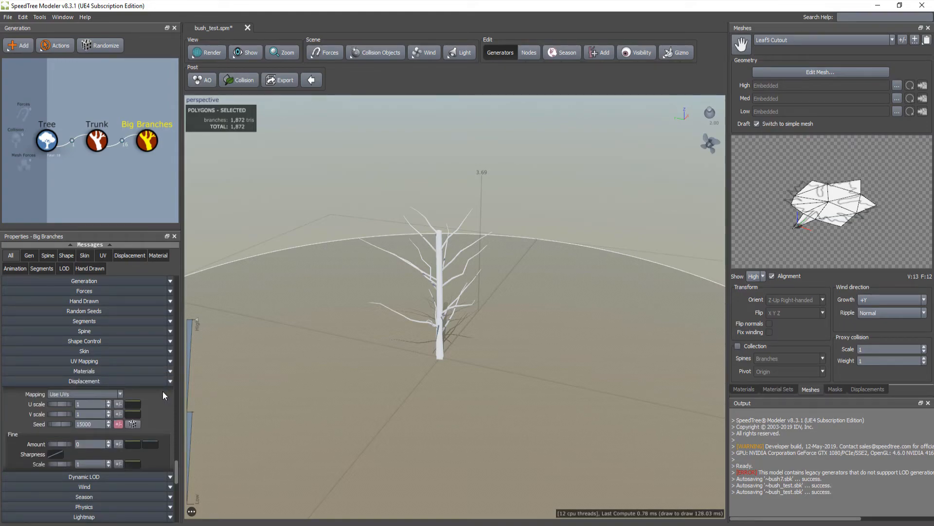
scroll(149, 397, "up", 2)
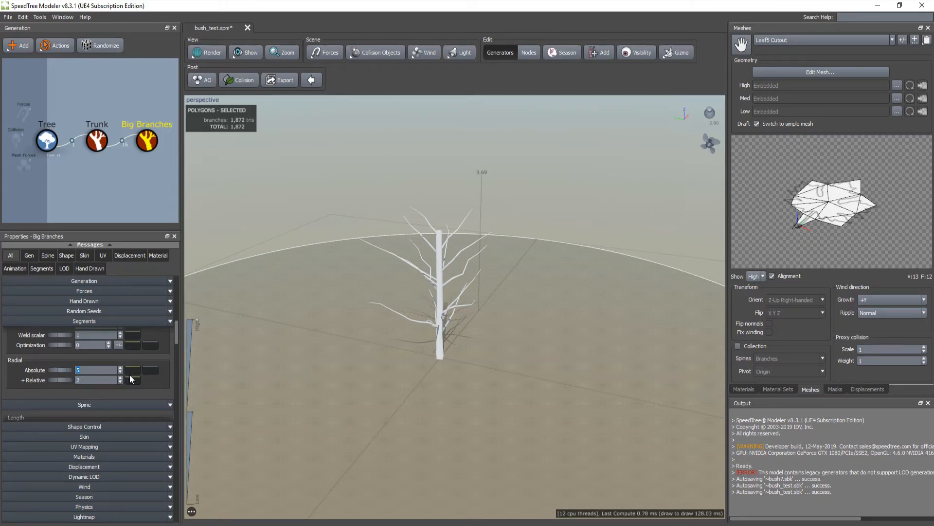
key("Tab")
type("1")
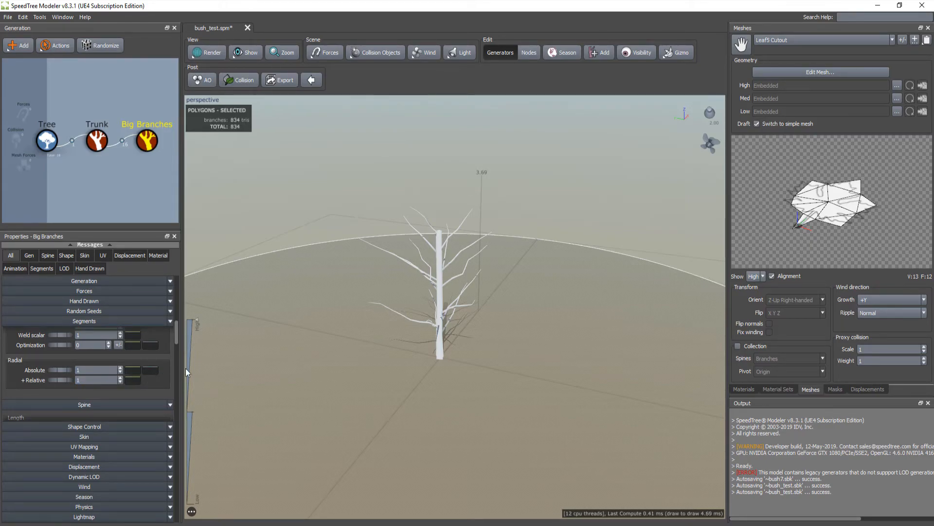
Examine the Big Branches' thickness and their joints with the trunk up close and from several angles
left_click(329, 284)
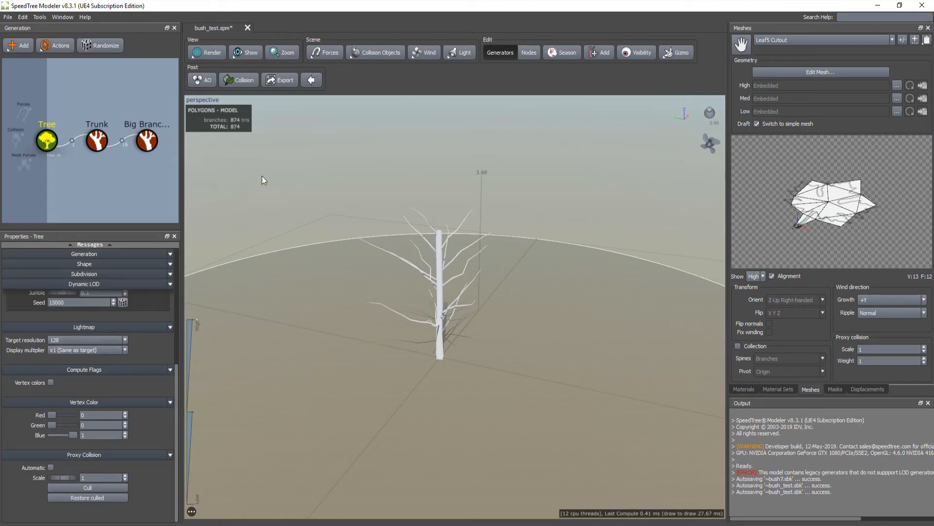
left_click(142, 141)
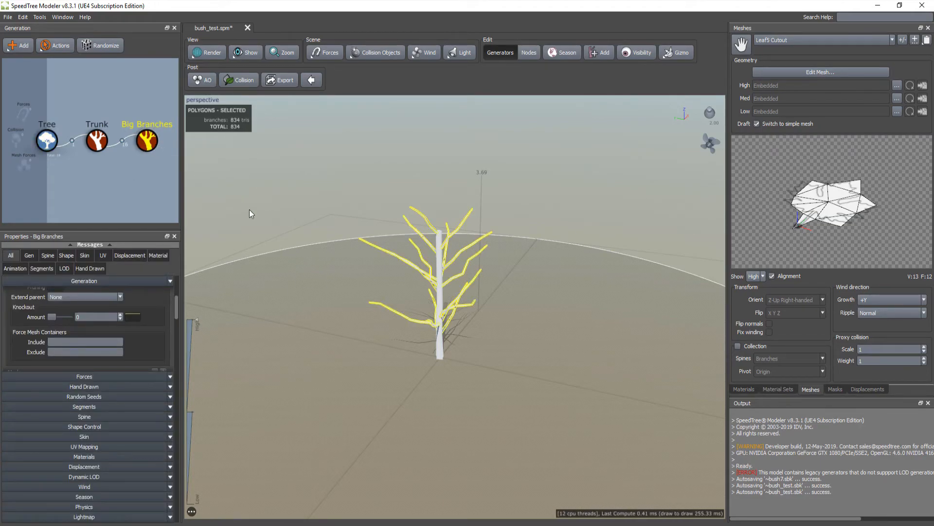
left_click(305, 276)
mouse_move(304, 276)
left_mouse_down()
mouse_move(338, 292)
mouse_move(303, 273)
left_mouse_up()
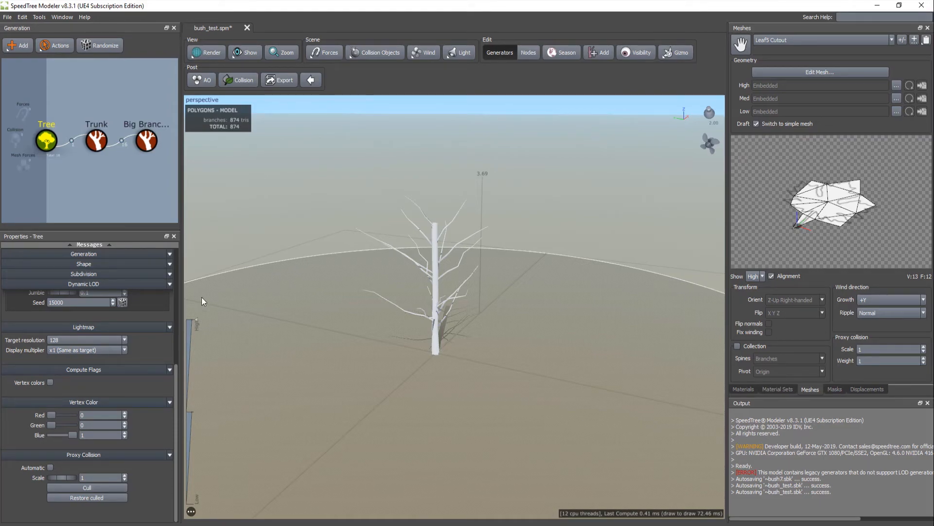
scroll(164, 326, "up", 10)
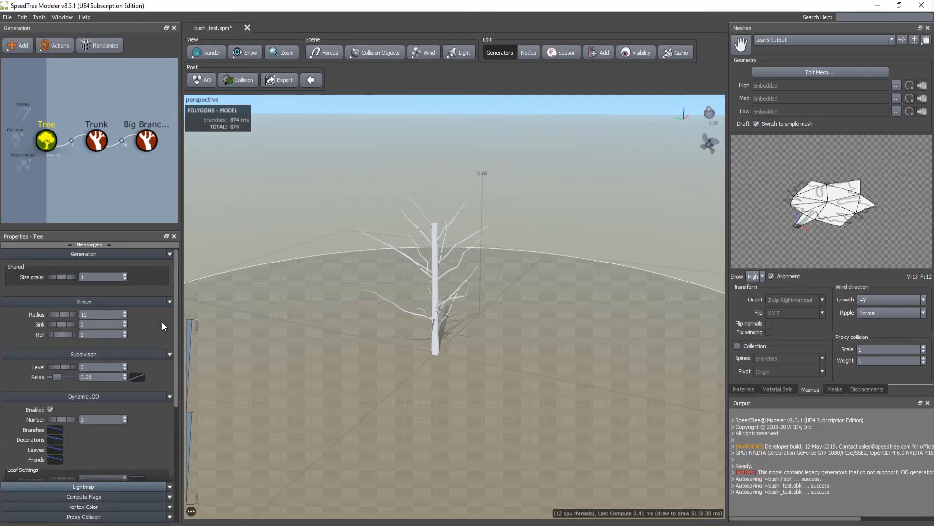
left_click_drag(316, 293, 330, 310)
left_click(412, 312)
scroll(411, 312, "up", 10)
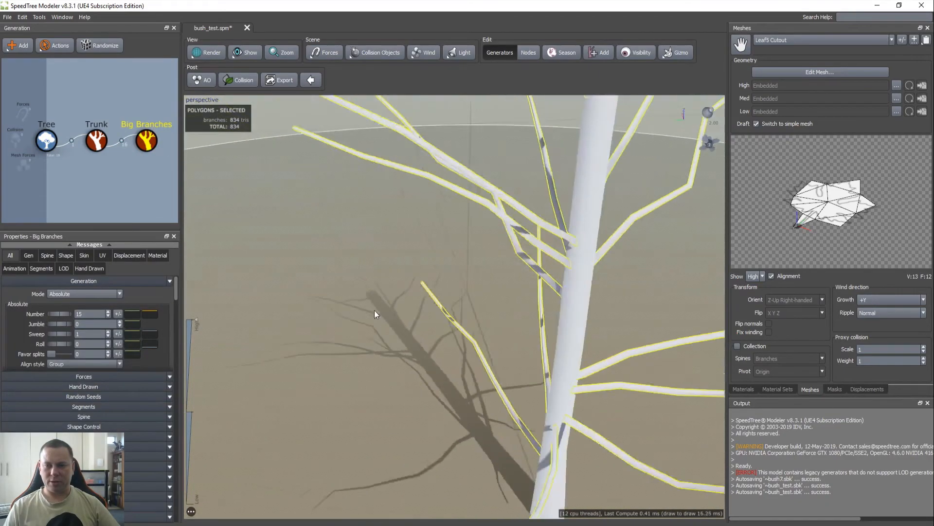
left_click(569, 356)
left_click_drag(411, 327, 401, 306)
scroll(401, 305, "up", 5)
scroll(401, 305, "down", 8)
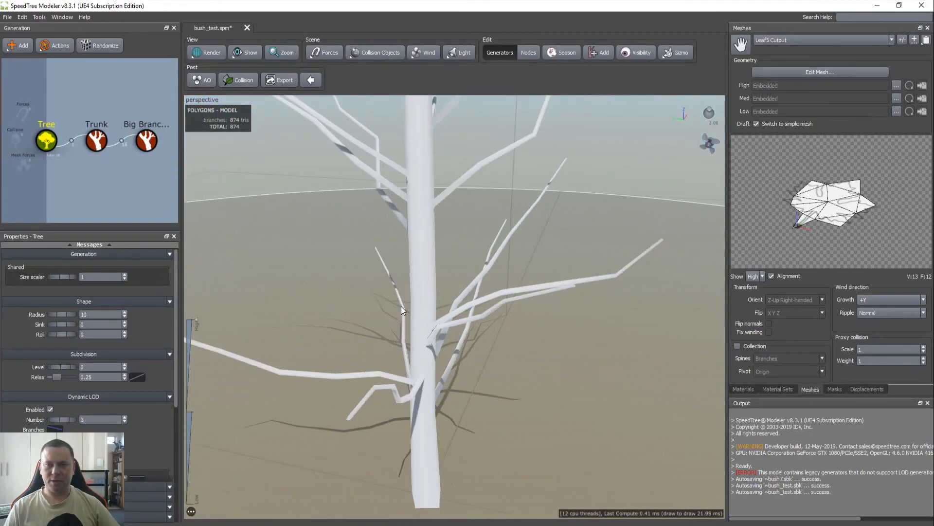
Try Bark1 as the Trunk's branch material and settle on Bark2
left_click(97, 142)
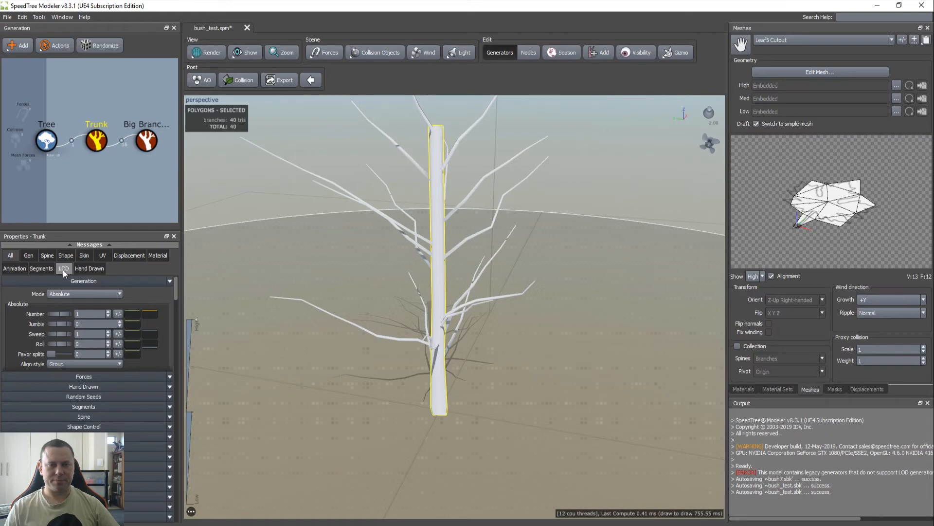
left_click(157, 255)
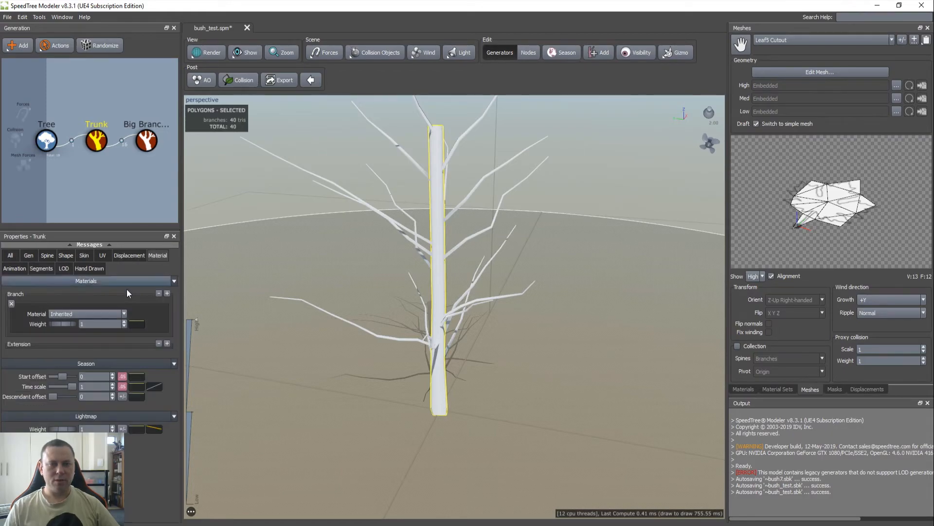
left_click(93, 313)
left_click(72, 327)
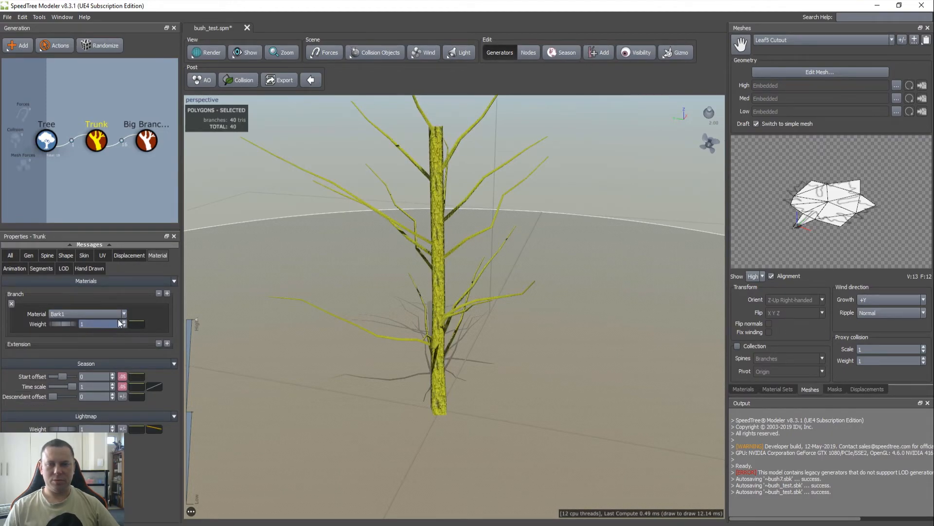
left_click(89, 312)
left_click(70, 352)
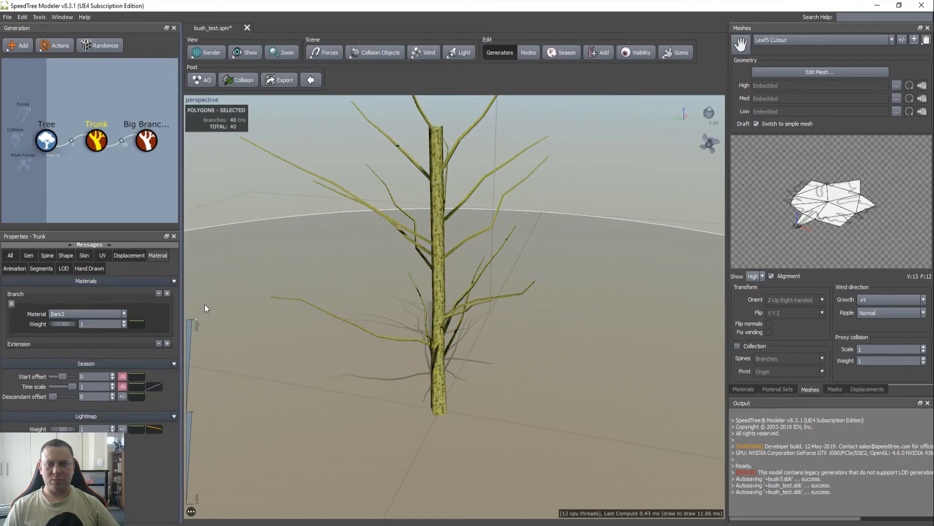
Examine how the bark texture looks on the trunk and branches, up close and from different angles
left_click_drag(389, 257, 408, 276)
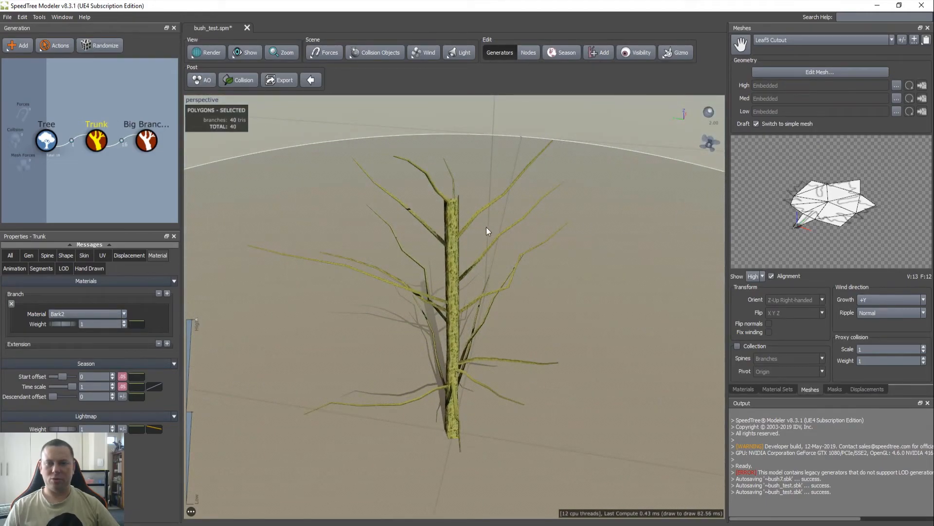
scroll(471, 253, "up", 10)
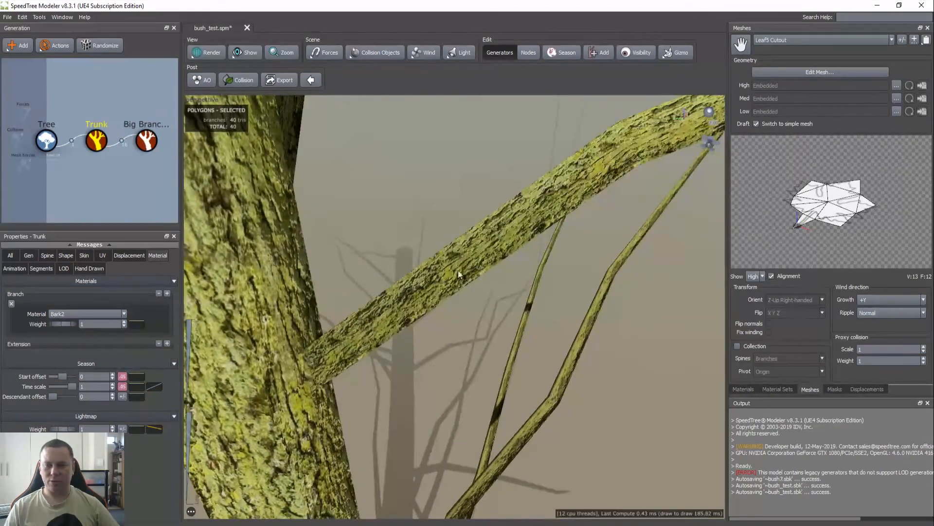
scroll(438, 276, "down", 10)
scroll(433, 277, "up", 12)
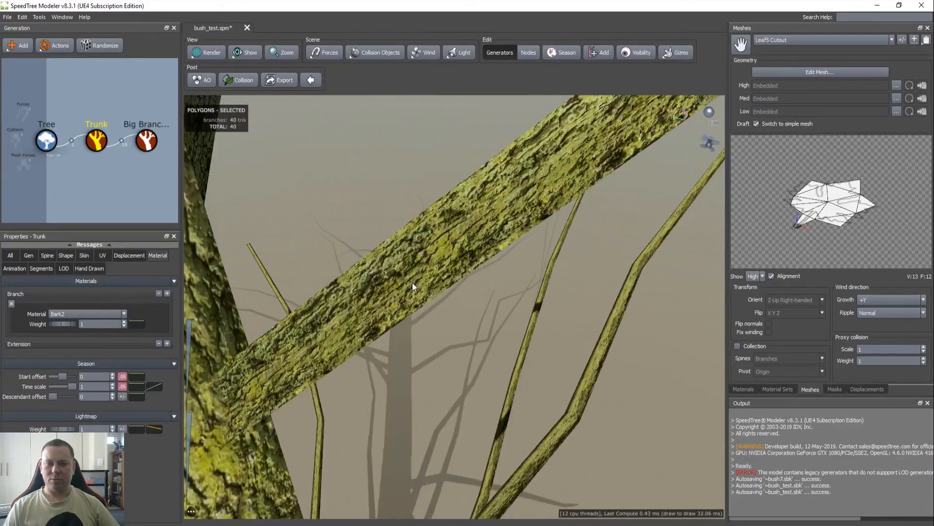
scroll(488, 222, "down", 10)
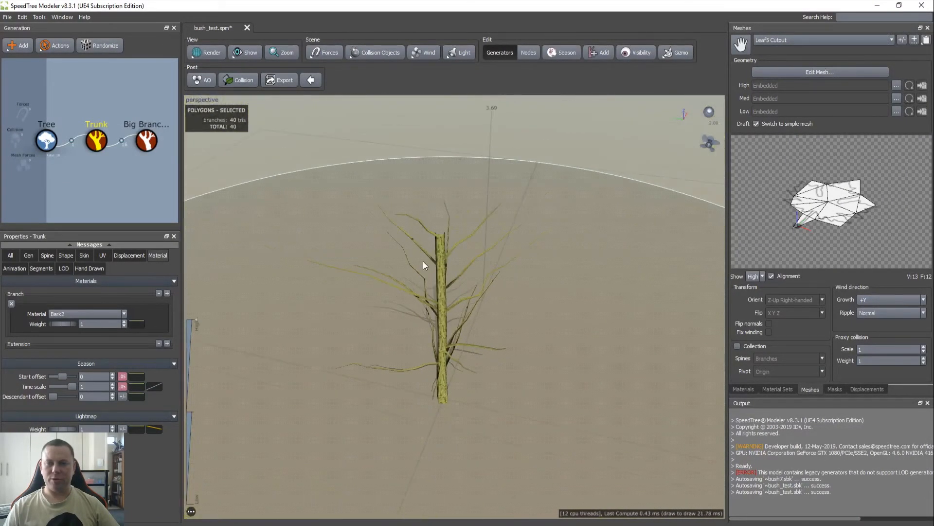
left_click_drag(393, 300, 472, 291)
scroll(471, 287, "up", 6)
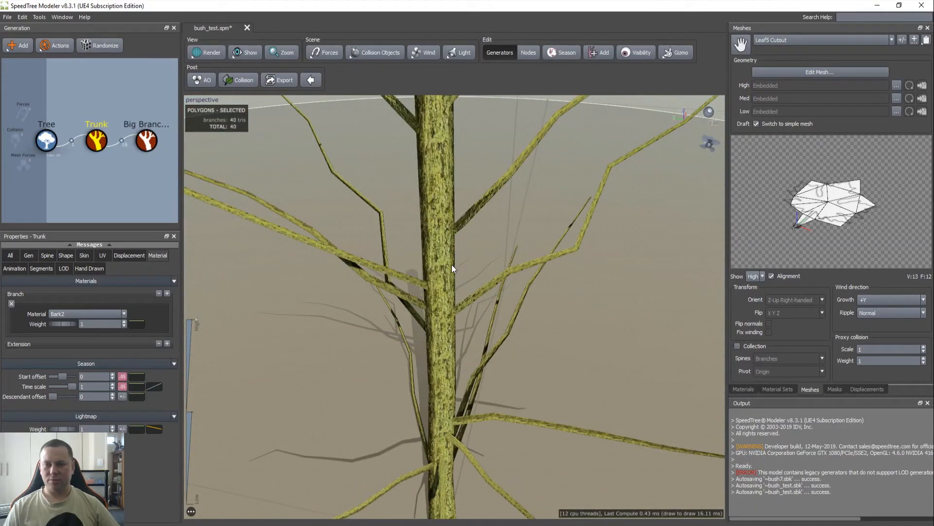
scroll(452, 265, "down", 8)
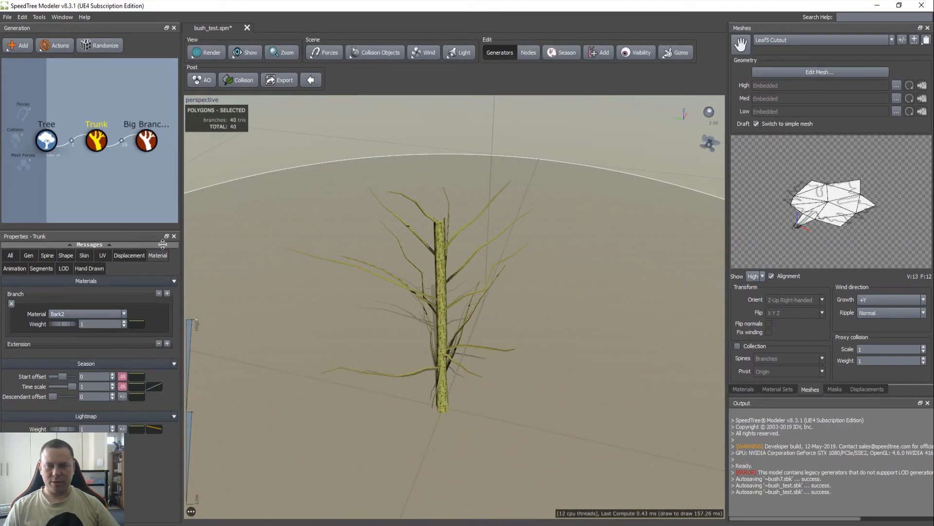
Thicken the Big Branches by trying a skin radius percentage of parent of 0.6 and raising it to 1
left_click(146, 140)
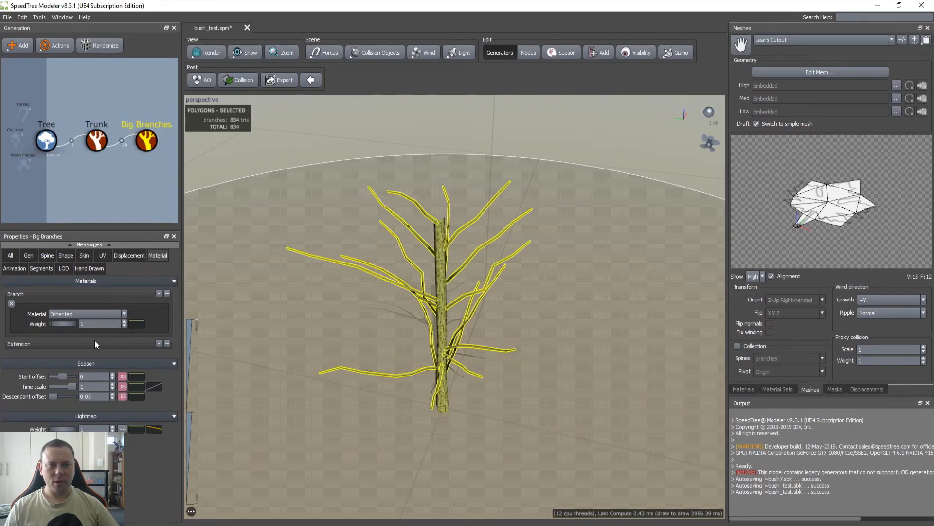
left_click(10, 255)
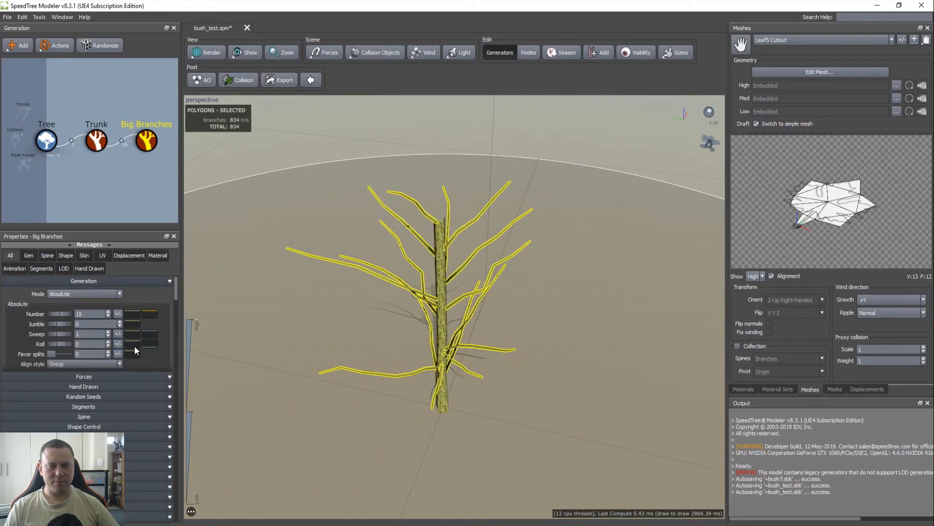
scroll(160, 354, "down", 10)
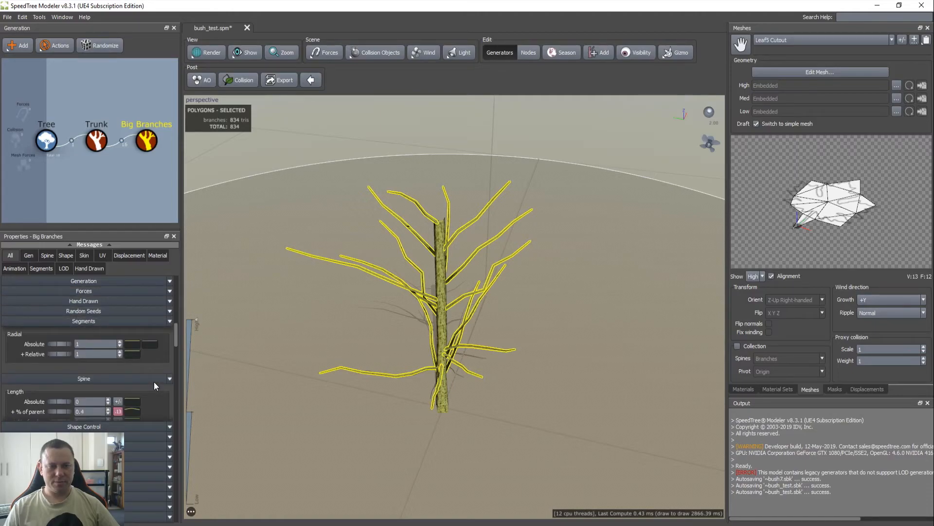
scroll(153, 381, "up", 3)
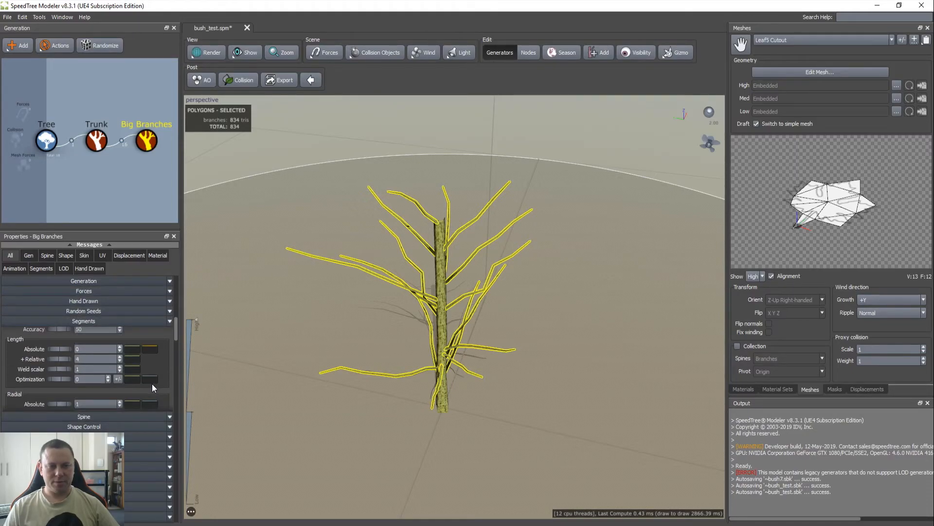
scroll(152, 383, "up", 5)
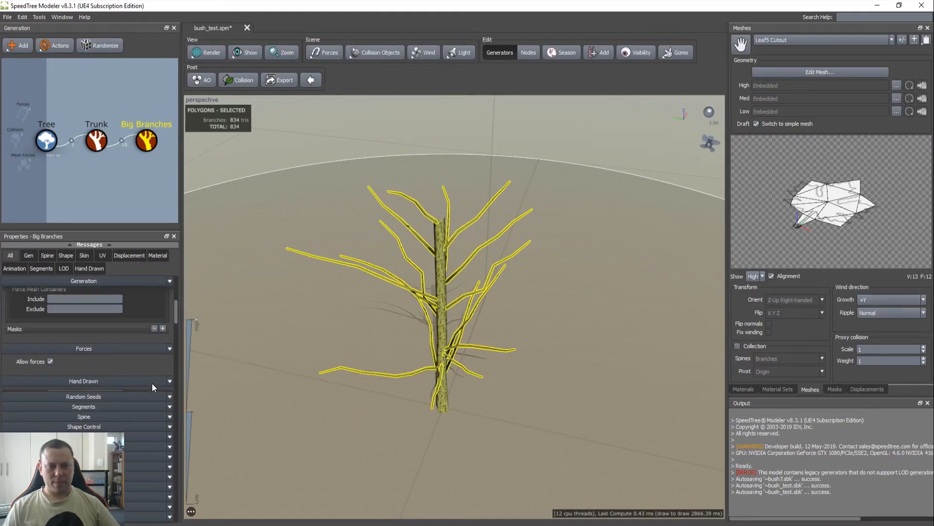
scroll(151, 360, "down", 7)
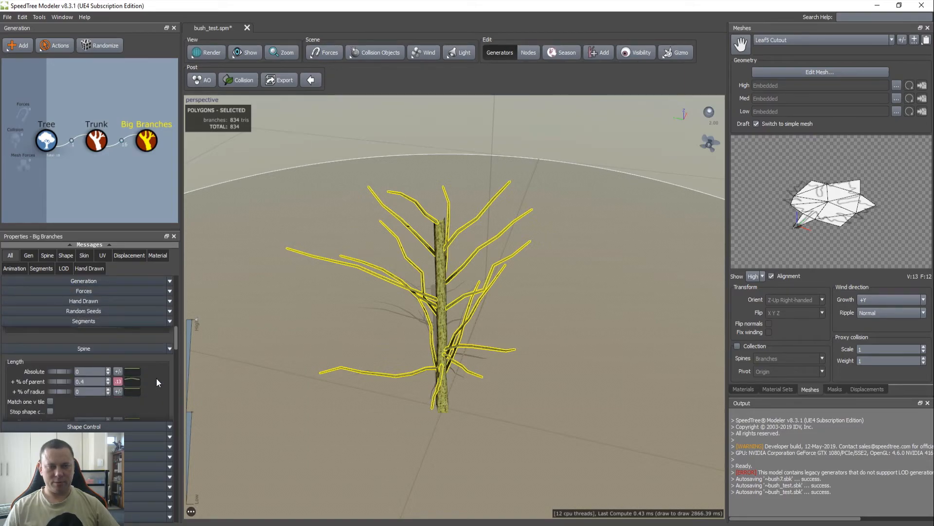
scroll(157, 386, "down", 5)
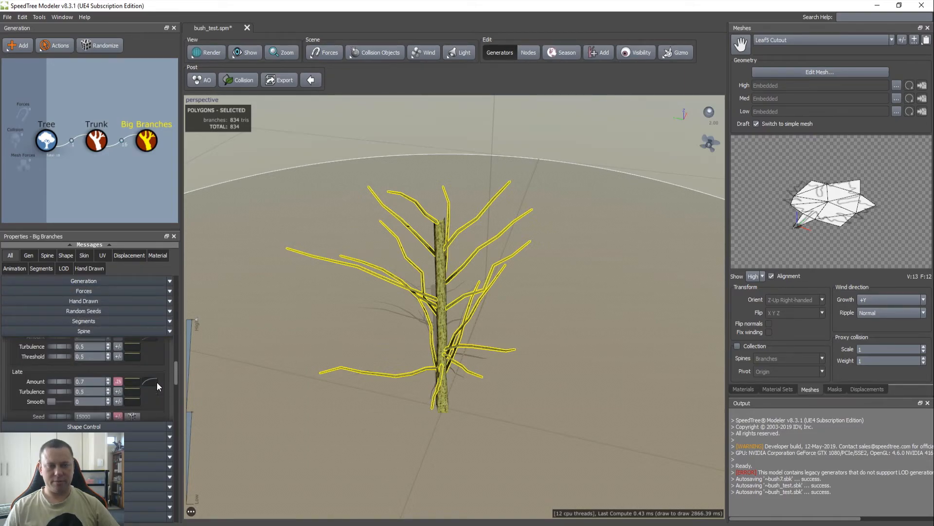
scroll(157, 383, "down", 5)
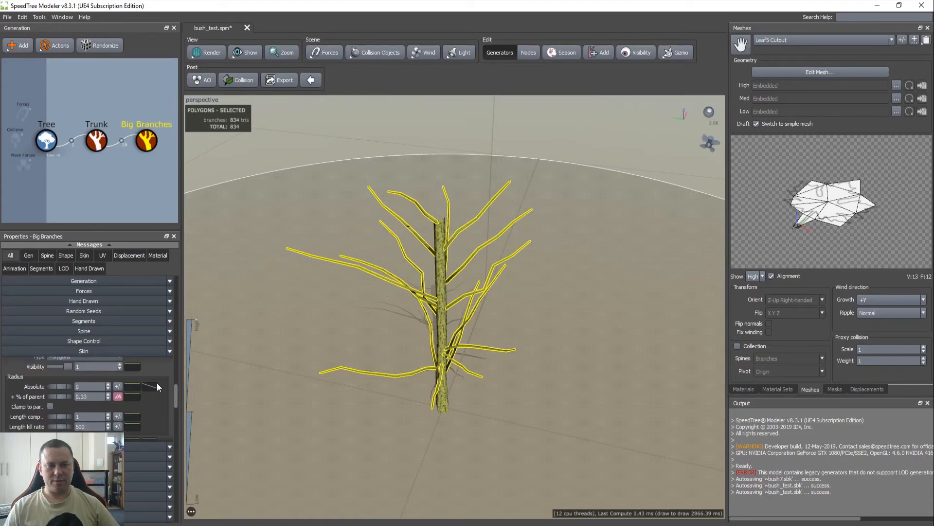
type("0.6")
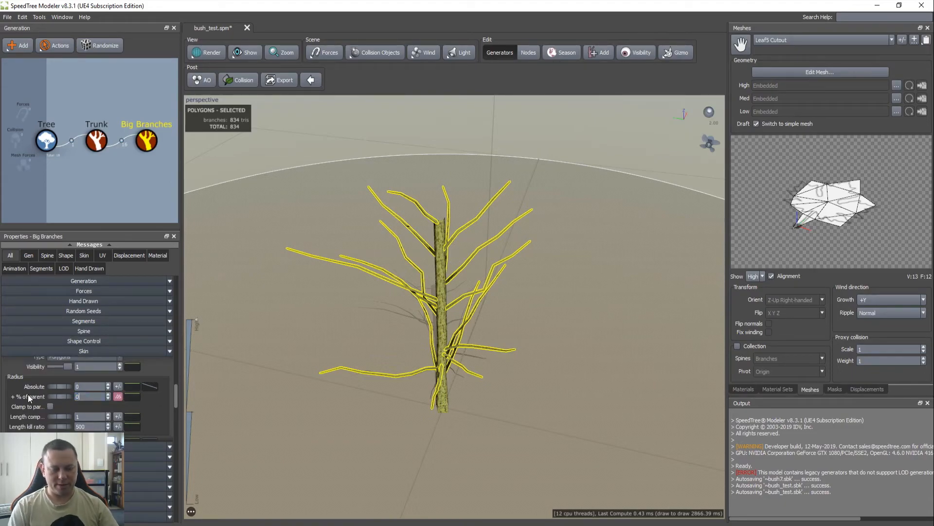
key("Return")
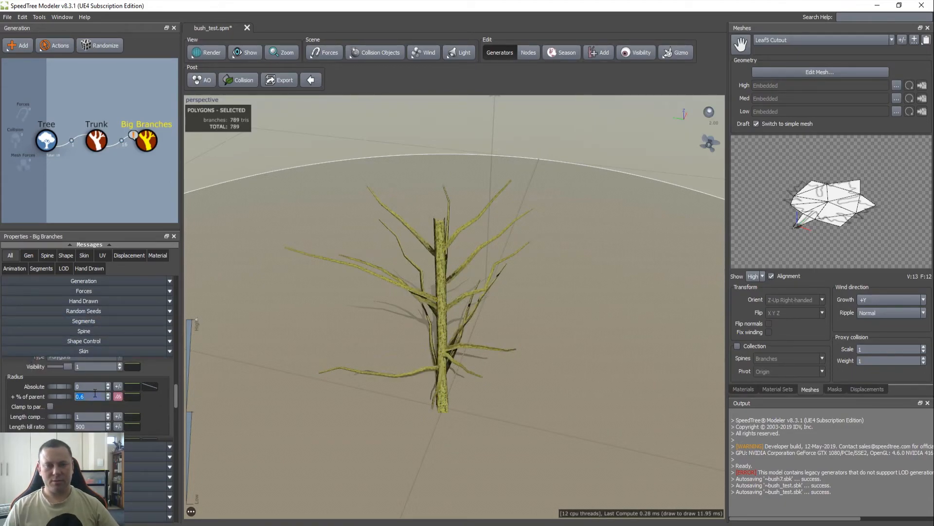
type("1")
key("Return")
left_click_drag(371, 364, 355, 363)
Thin the Trunk by setting its absolute skin radius to 0.035, and check the shape from other angles
left_click(96, 140)
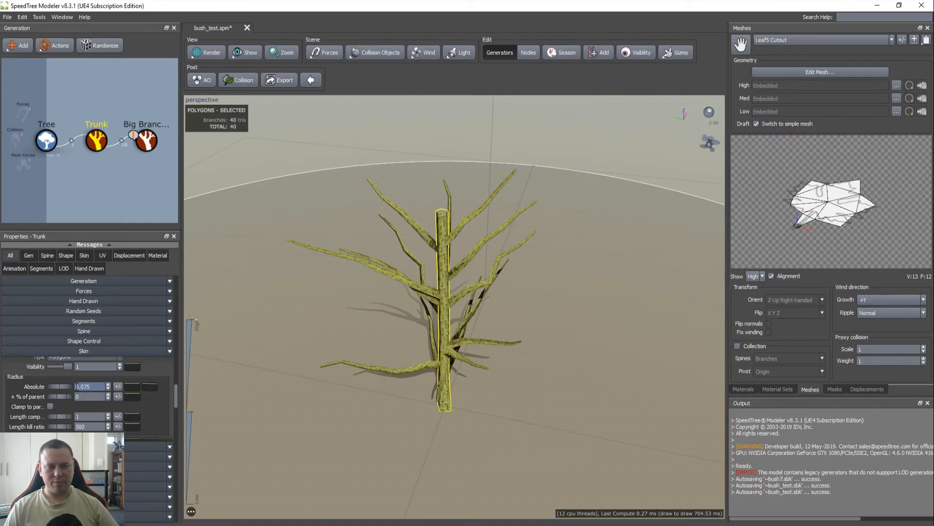
mouse_move(68, 386)
left_mouse_down()
mouse_move(59, 385)
mouse_move(80, 386)
mouse_move(50, 384)
left_mouse_up()
type("0.035")
key("Return")
left_click_drag(348, 325, 414, 319)
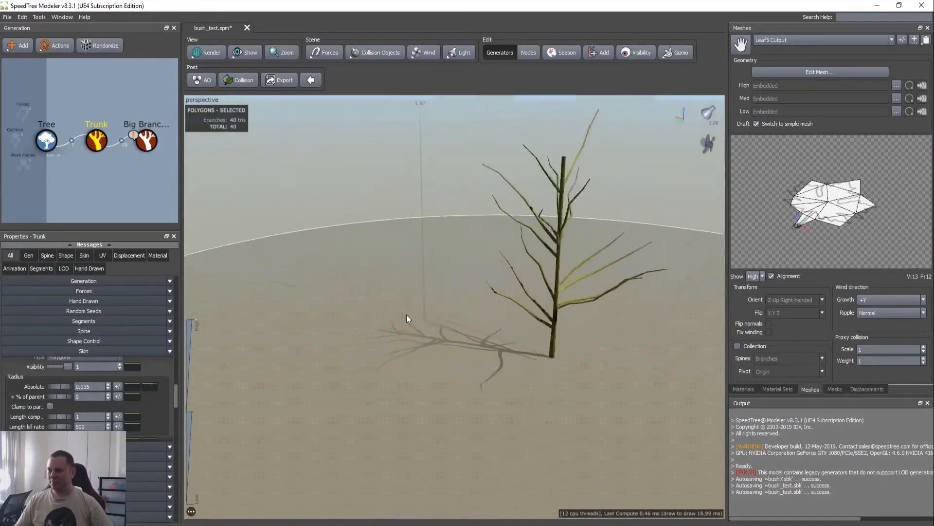
left_click_drag(414, 314, 348, 312)
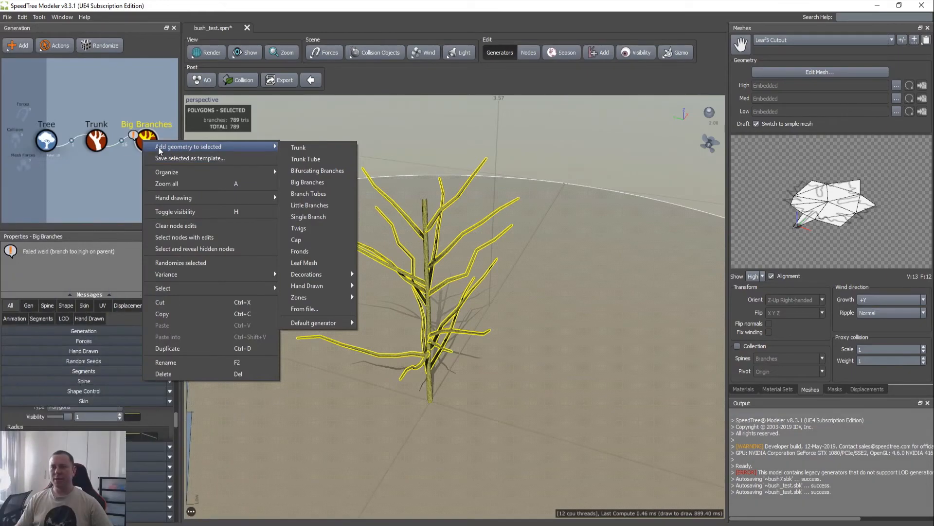
Add a Little Branches generator to the Big Branches
left_click(119, 163)
right_click(144, 140)
mouse_move(203, 142)
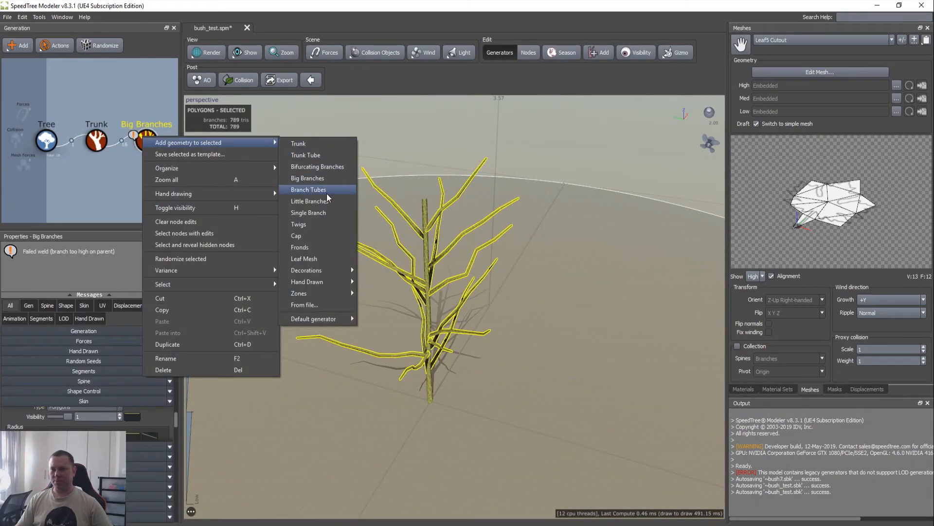
left_click(325, 201)
mouse_move(373, 270)
left_mouse_down()
mouse_move(390, 282)
mouse_move(369, 266)
mouse_move(383, 273)
left_mouse_up()
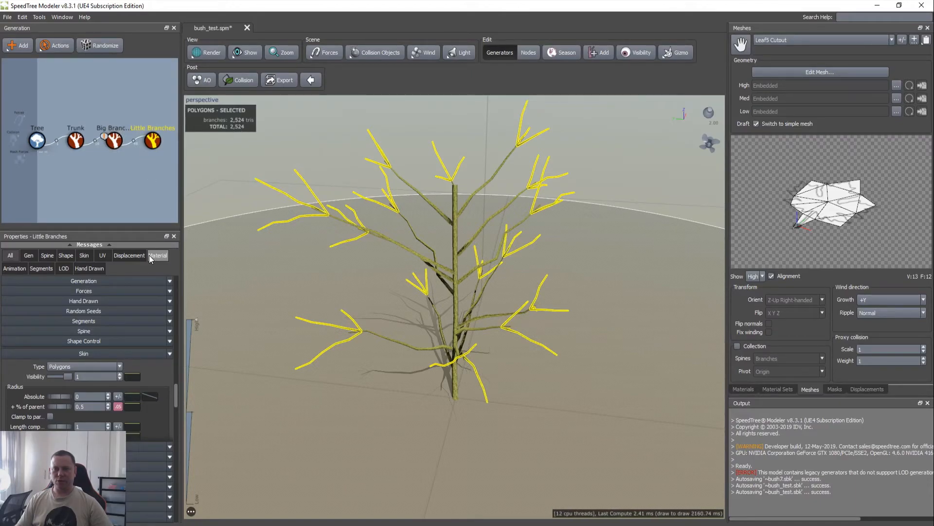
Try the Proportional steps generation mode for the Little Branches, switch them to Absolute and set the number to 10
left_click(154, 297)
scroll(156, 297, "up", 7)
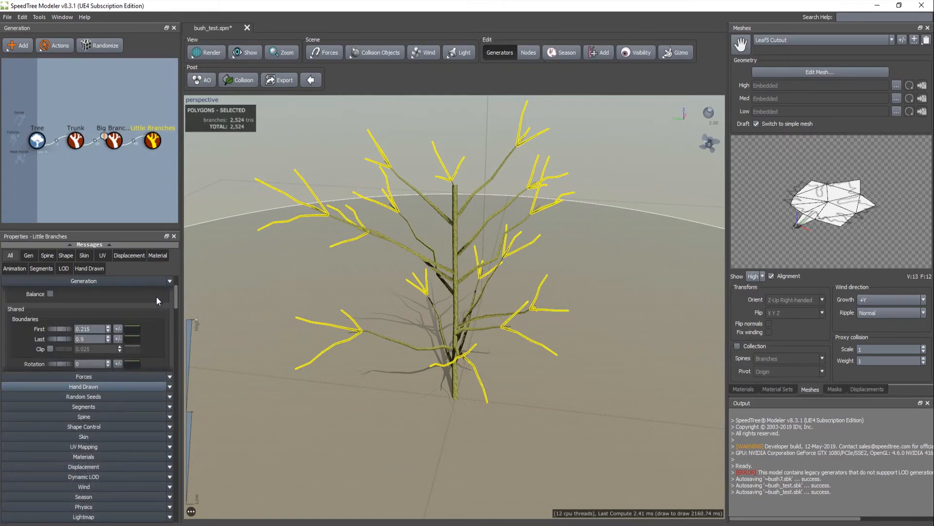
left_click(76, 293)
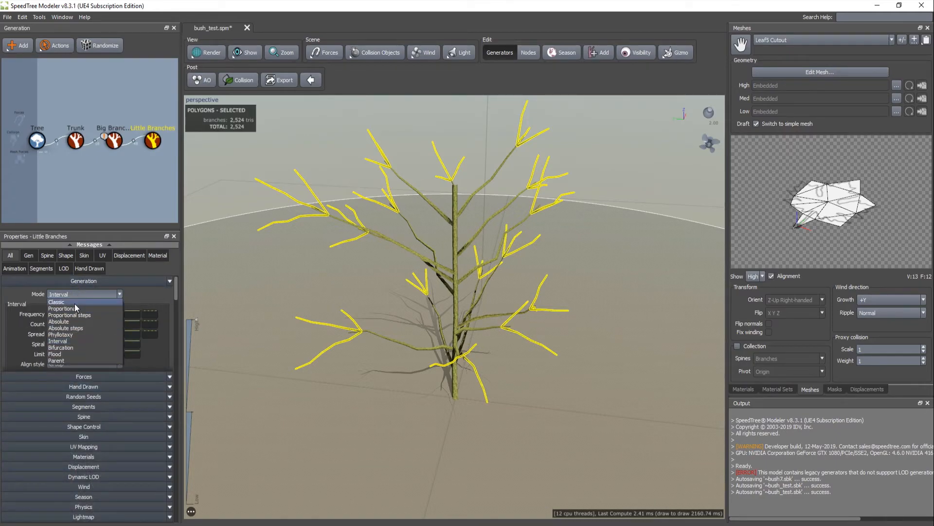
left_click(78, 295)
left_click(81, 296)
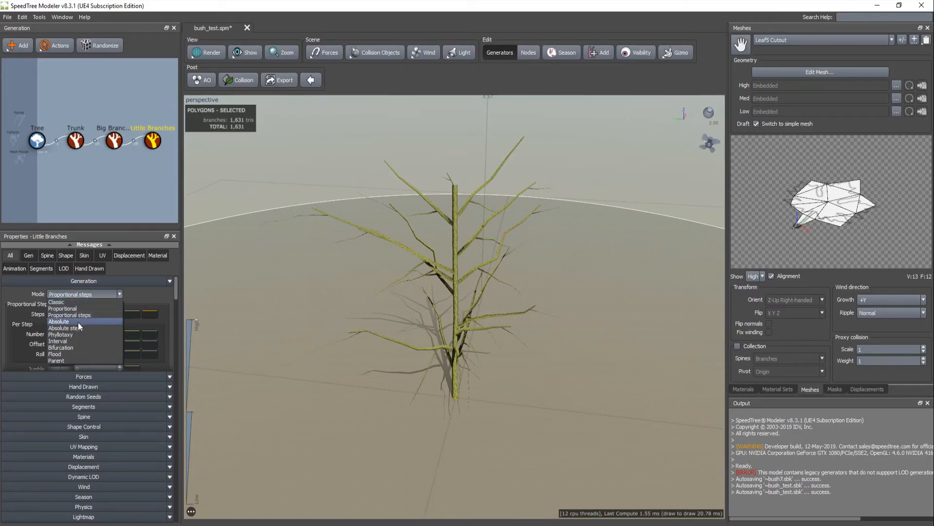
left_click(77, 322)
type("10")
key("Tab")
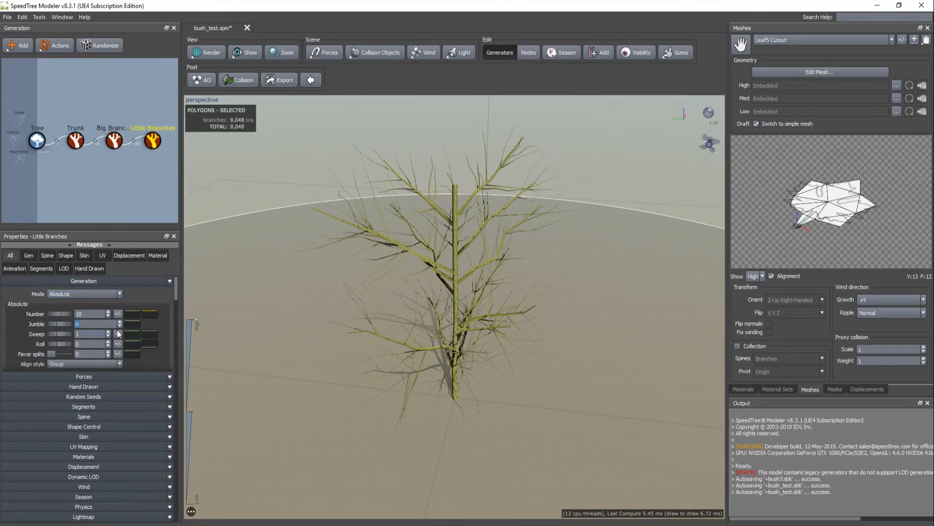
Set the Little Branches' generation boundaries to first 0 and last 1, and check the bush from another angle
scroll(144, 317, "down", 3)
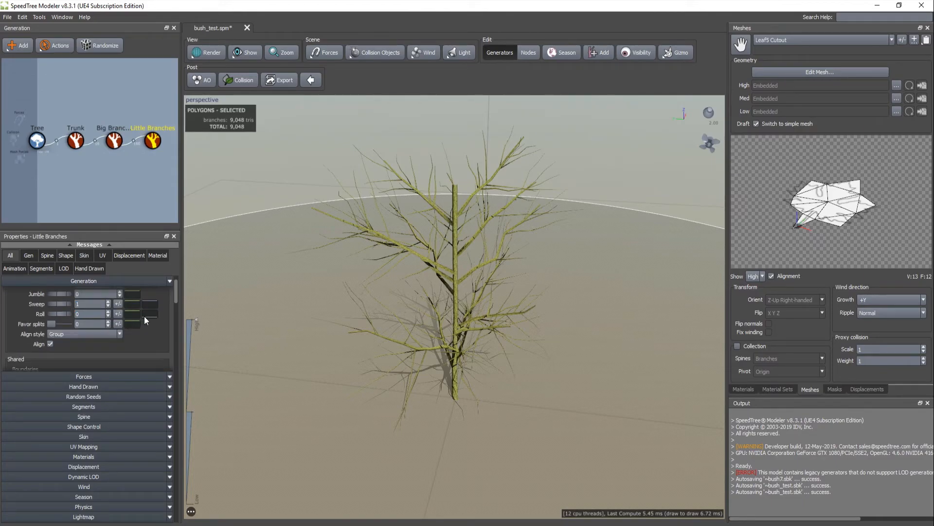
left_click_drag(99, 318, 76, 319)
type("0")
key("Tab")
type("1")
left_click_drag(384, 289, 179, 219)
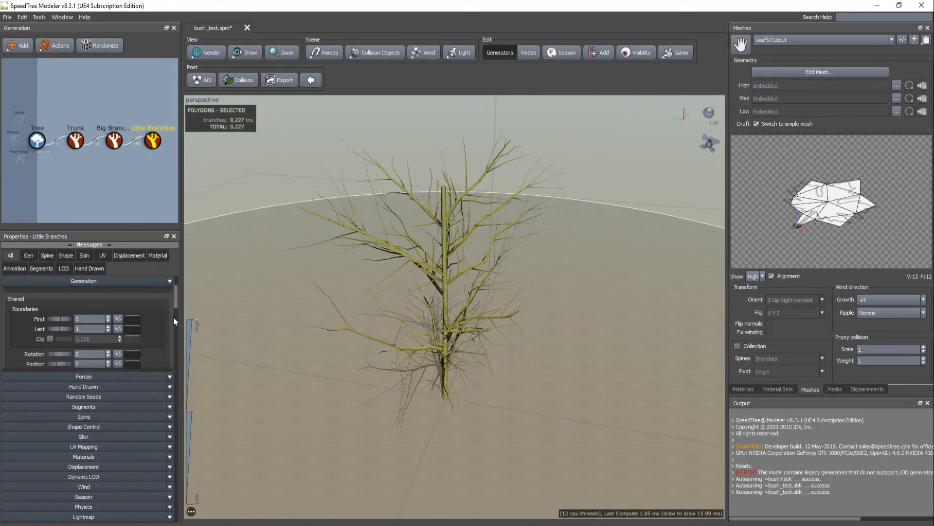
Set the Little Branches' absolute radial segments to 1
scroll(168, 316, "down", 4)
scroll(168, 316, "down", 5)
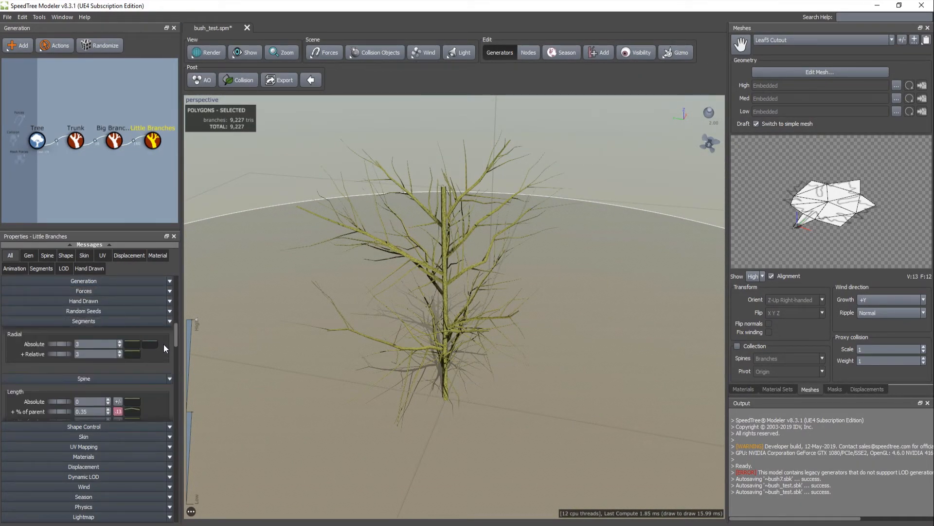
scroll(138, 349, "up", 1)
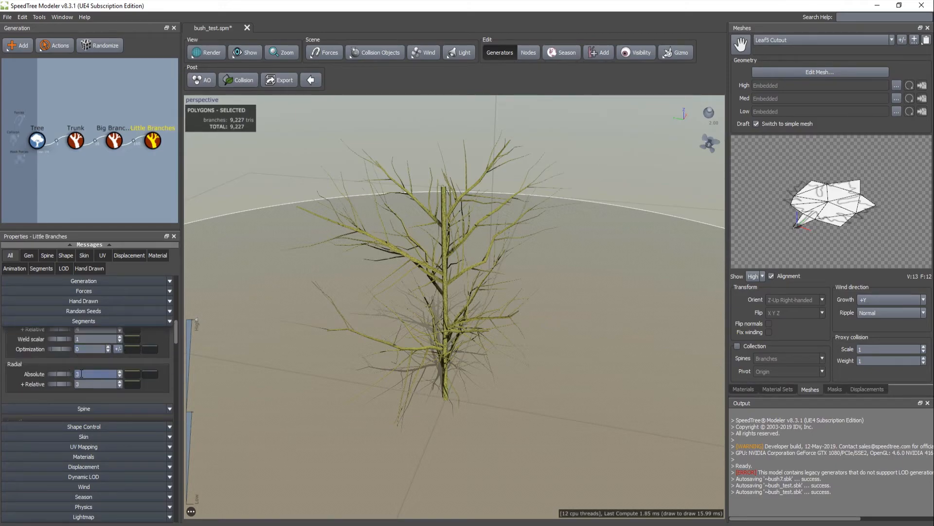
type("1")
key("Return")
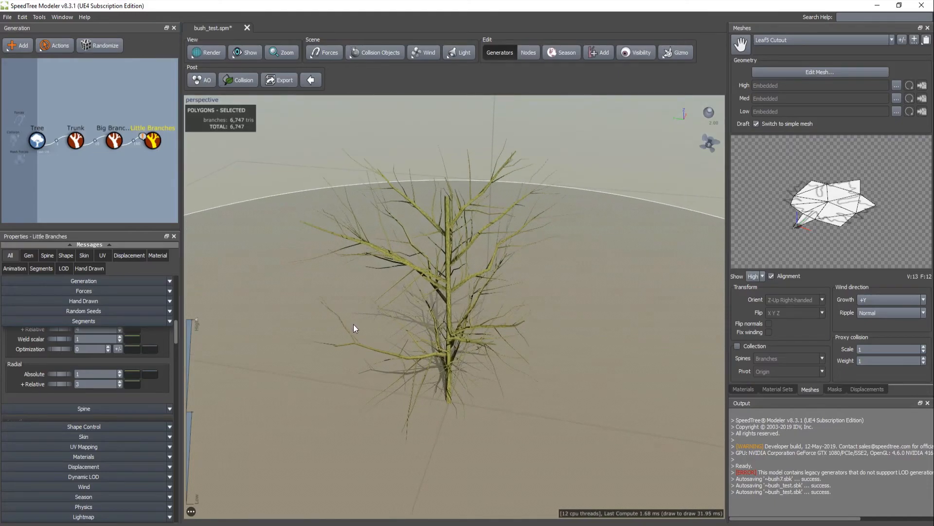
Examine the bare branch structure from different angles and distances, and look through the Tree generator's properties
scroll(154, 371, "down", 1)
scroll(159, 369, "down", 1)
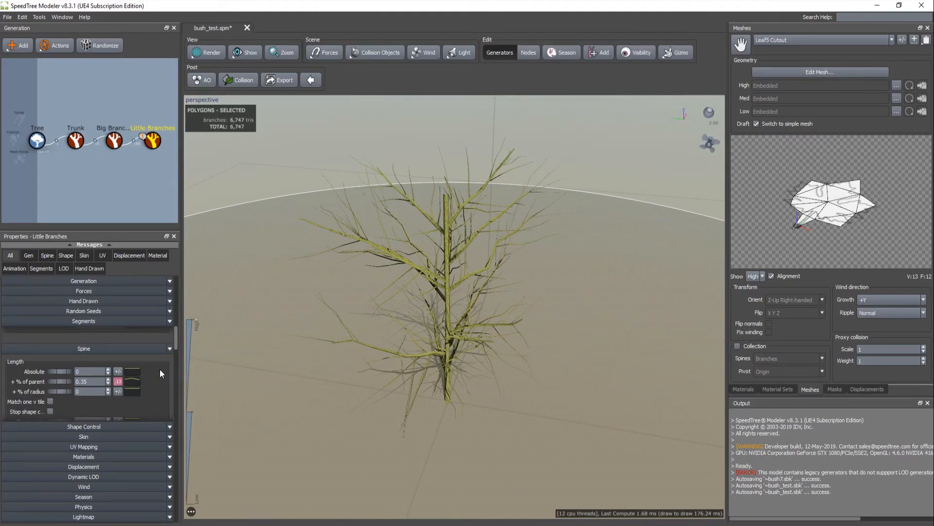
left_click(273, 299)
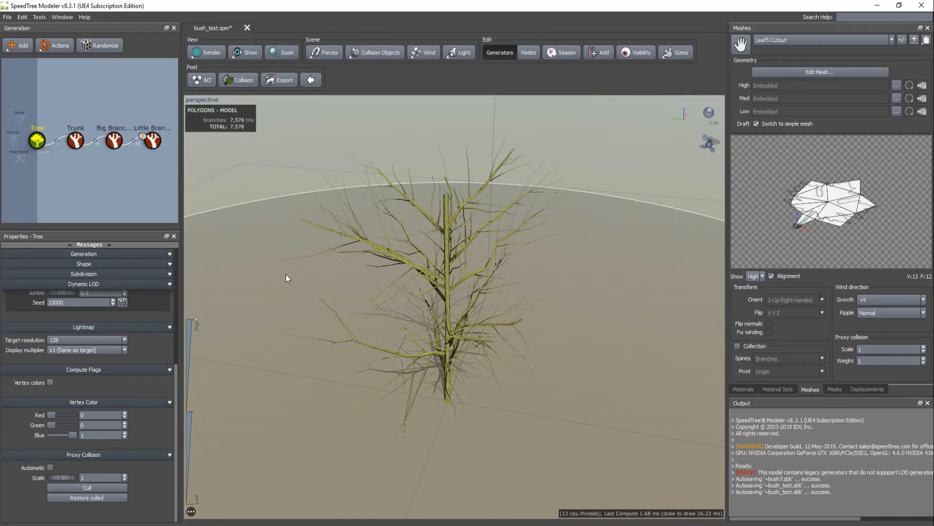
left_click_drag(286, 278, 349, 264)
scroll(351, 273, "up", 5)
scroll(351, 274, "down", 5)
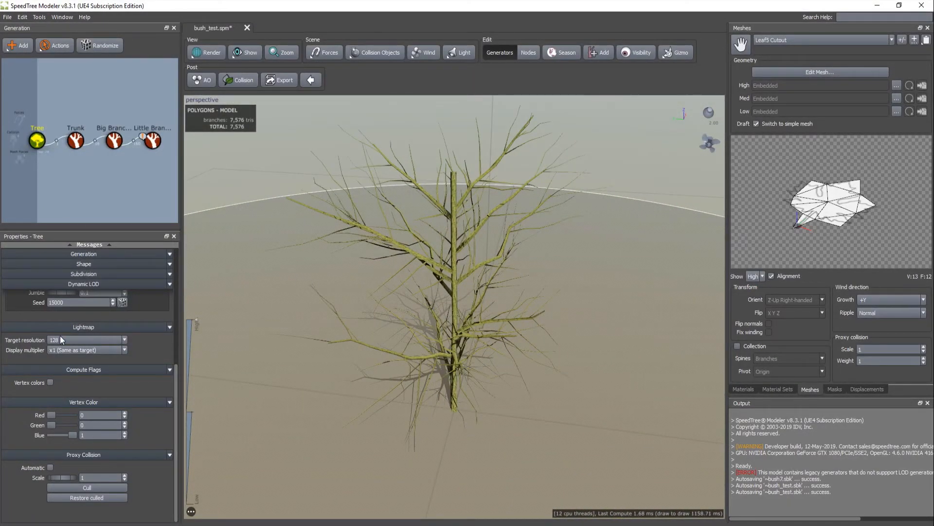
scroll(154, 328, "up", 2)
scroll(154, 328, "up", 3)
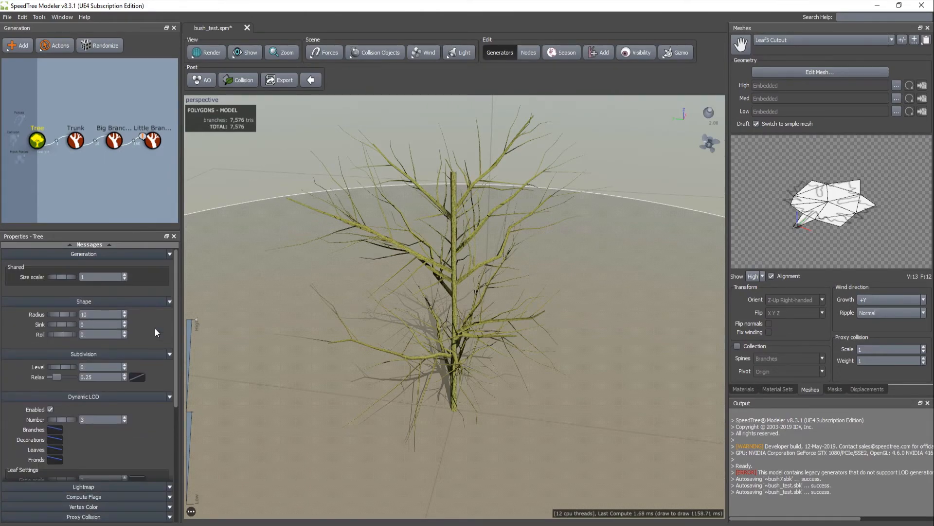
scroll(154, 328, "down", 5)
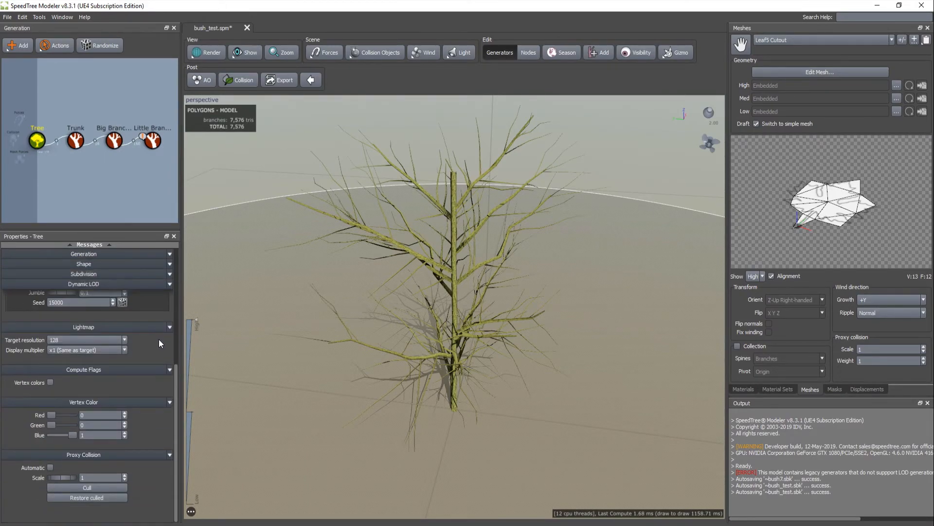
Shorten the Little Branches by trying a spine length percentage of parent of 0.18 and setting it to 0.25
left_click(153, 141)
left_click(97, 294)
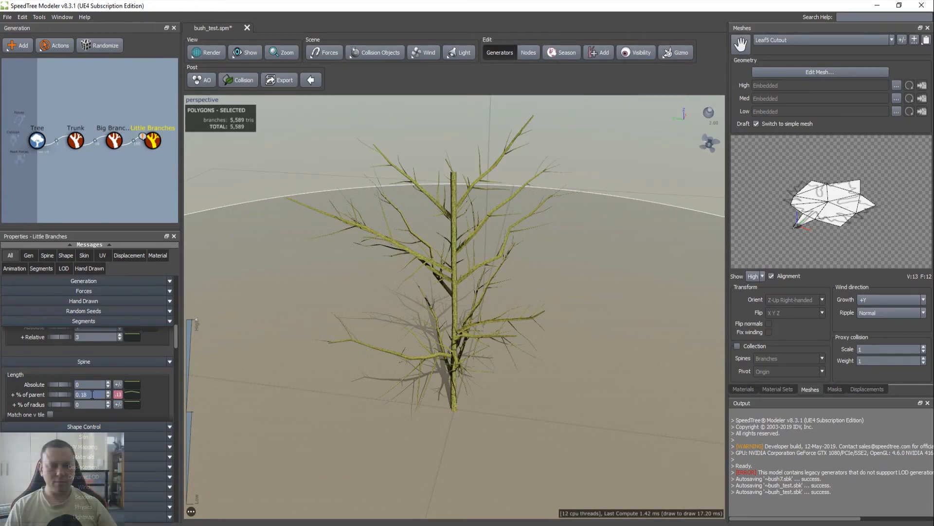
left_click_drag(108, 394, 203, 363)
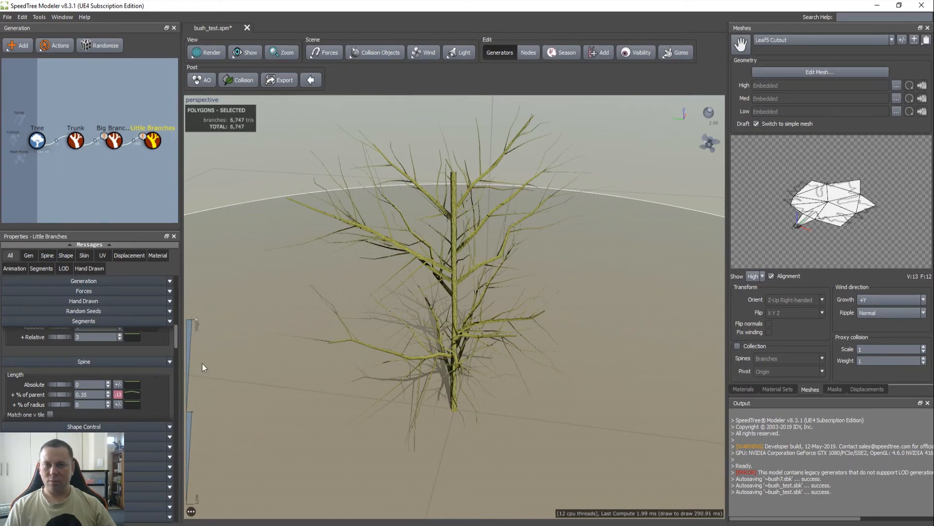
type("0")
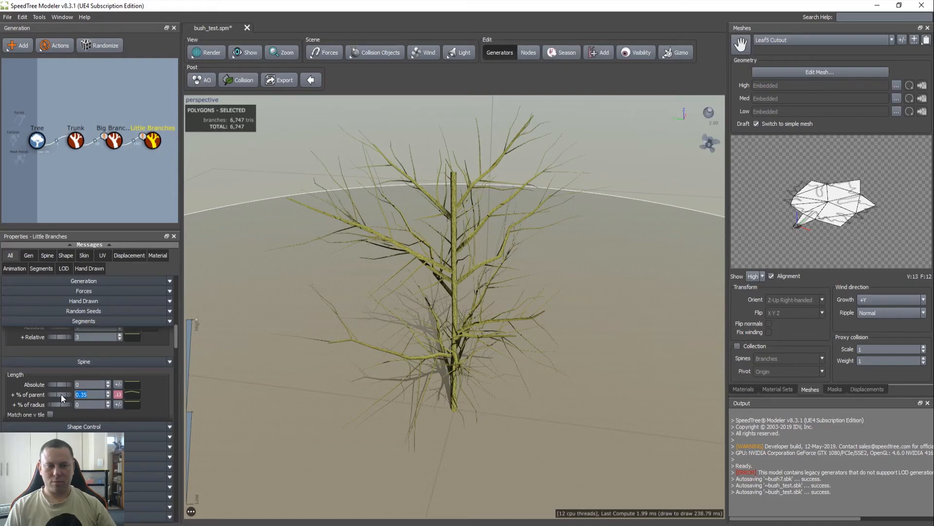
type(".25")
key("Return")
left_click_drag(321, 337, 302, 292)
Add a Leaf Mesh generator to the Little Branches and assign it the Leaf1 material
right_click(150, 142)
mouse_move(189, 149)
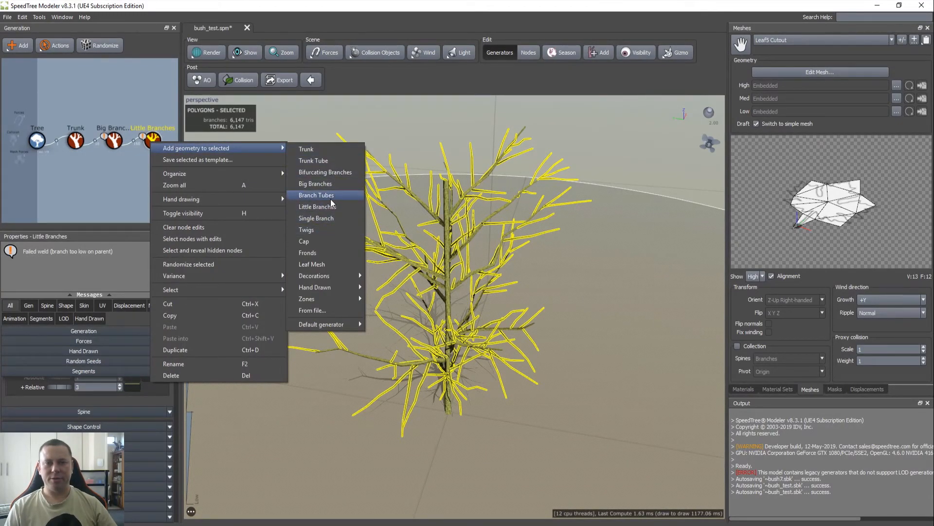
left_click(326, 265)
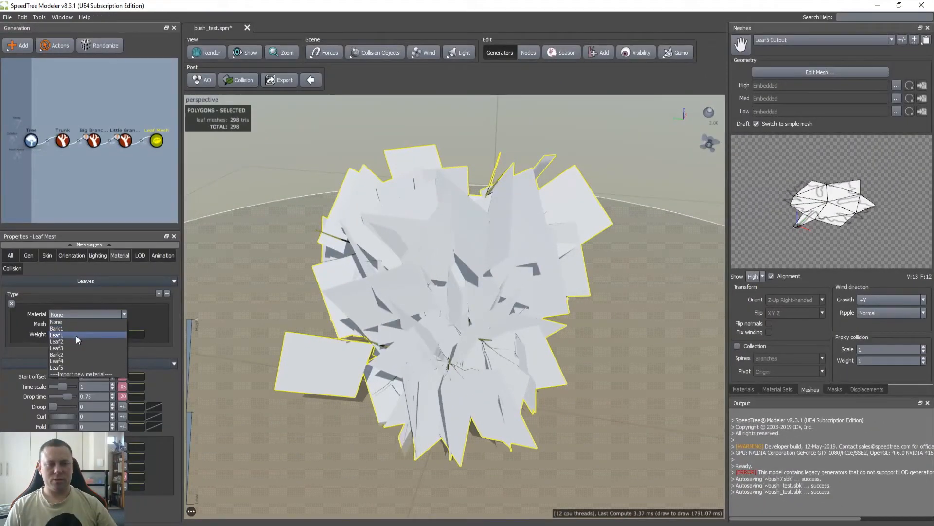
left_click(76, 335)
left_click_drag(288, 339, 204, 310)
Change the Leaf Mesh material to Leaf2 and check the foliage from another angle
left_click(118, 314)
left_click(70, 337)
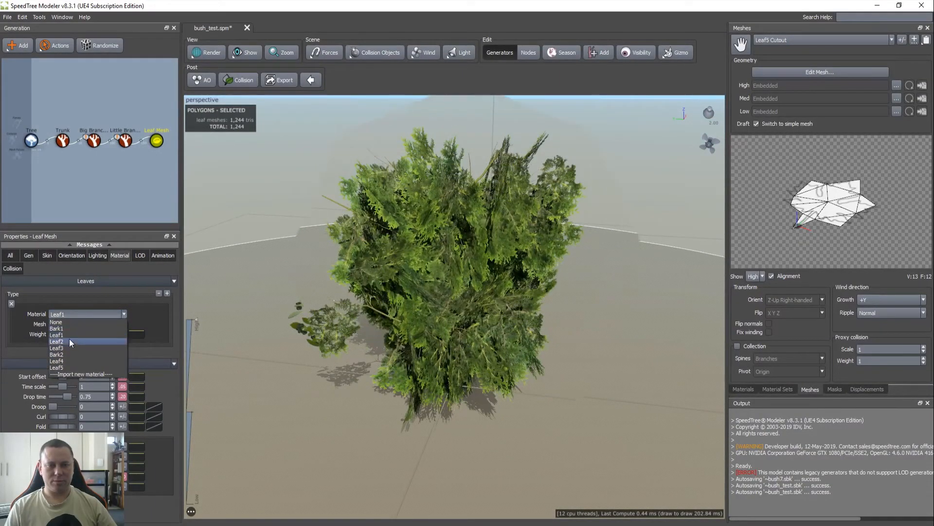
mouse_move(279, 243)
left_mouse_down()
mouse_move(320, 230)
mouse_move(274, 246)
mouse_move(290, 253)
left_mouse_up()
left_click(284, 250)
left_click(157, 141)
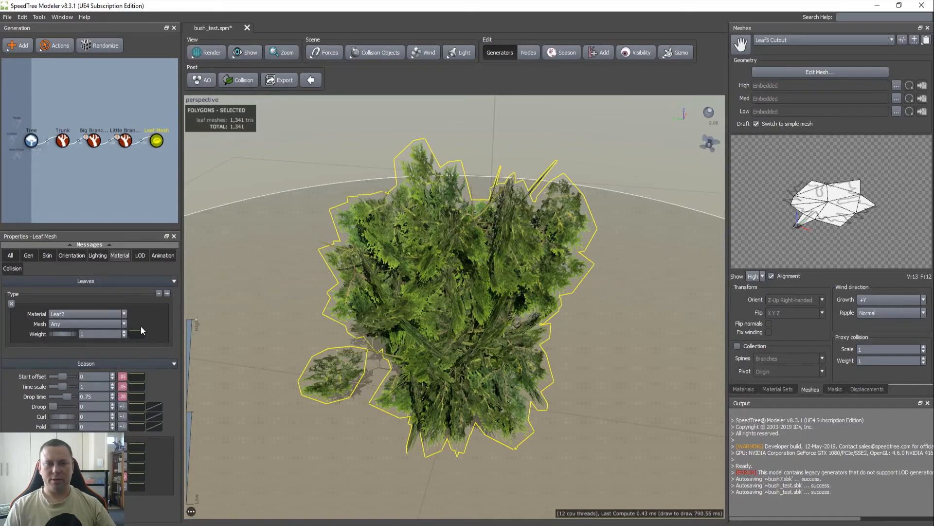
Try a Leaf Mesh generation number of 2 and set it back to 1
left_click(11, 255)
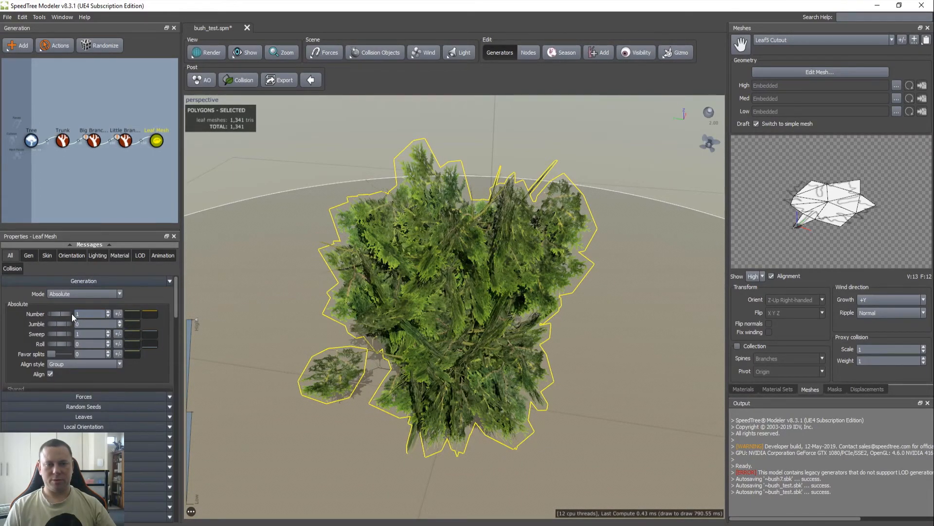
mouse_move(64, 313)
left_mouse_down()
mouse_move(34, 310)
mouse_move(57, 314)
left_mouse_up()
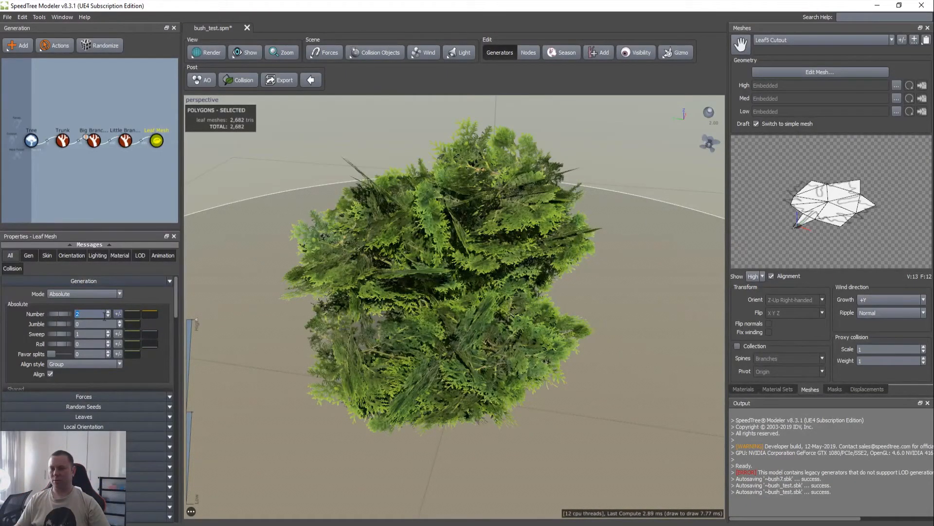
type("1")
key("Return")
mouse_move(351, 290)
left_mouse_down()
mouse_move(337, 266)
mouse_move(344, 286)
left_mouse_up()
Thin out the foliage by setting the Little Branches' number to 5, and check the bush from another side
left_click(125, 140)
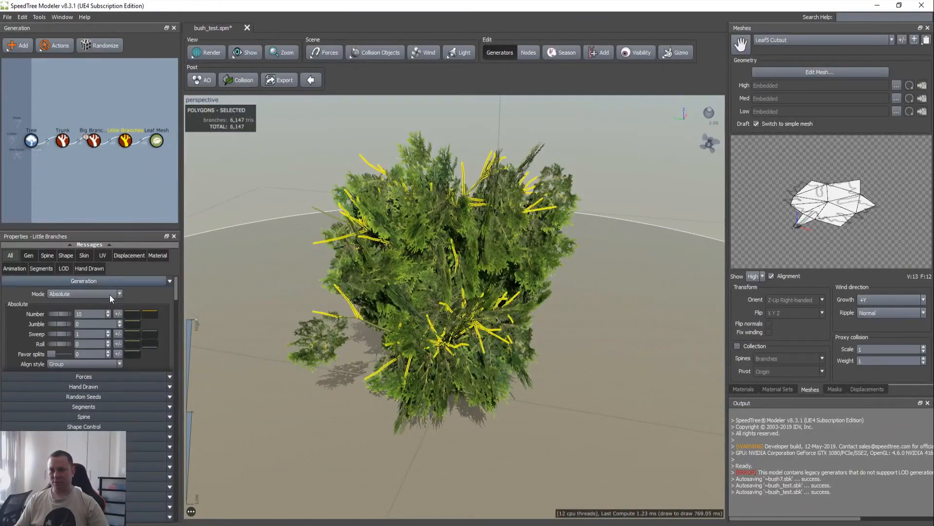
left_click_drag(89, 315, 36, 315)
type("5")
key("Return")
left_click_drag(355, 343, 328, 331)
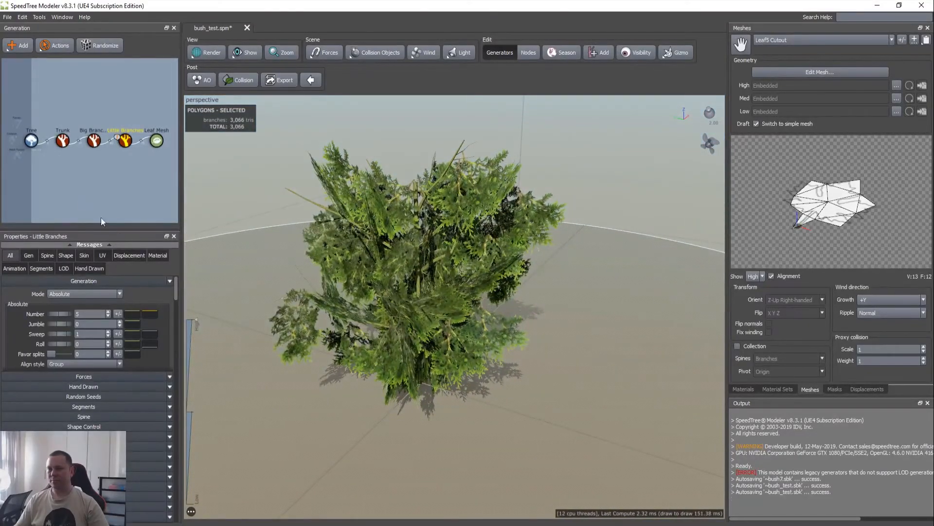
Shorten the Big Branches by setting their spine length percentage of parent to 0.3
left_click(94, 141)
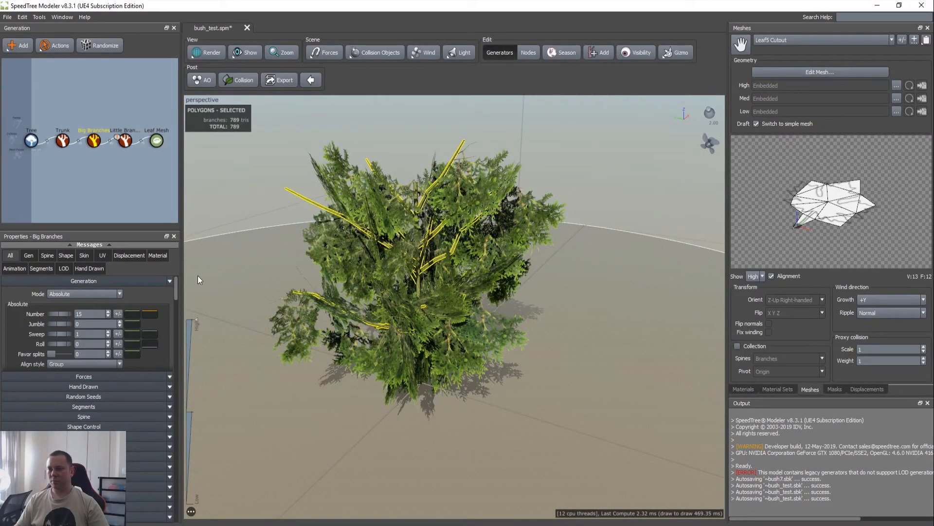
scroll(164, 323, "down", 5)
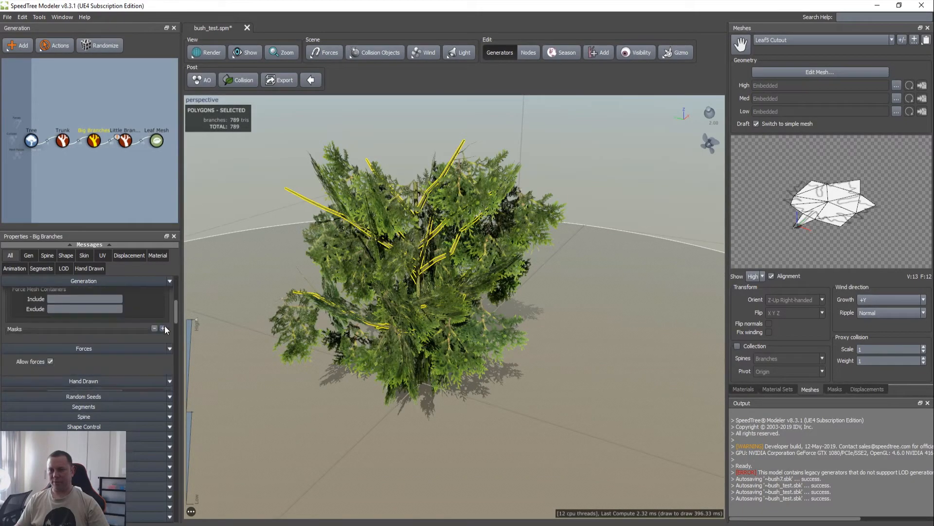
scroll(165, 326, "down", 8)
scroll(165, 349, "down", 5)
left_click_drag(64, 381, 63, 381)
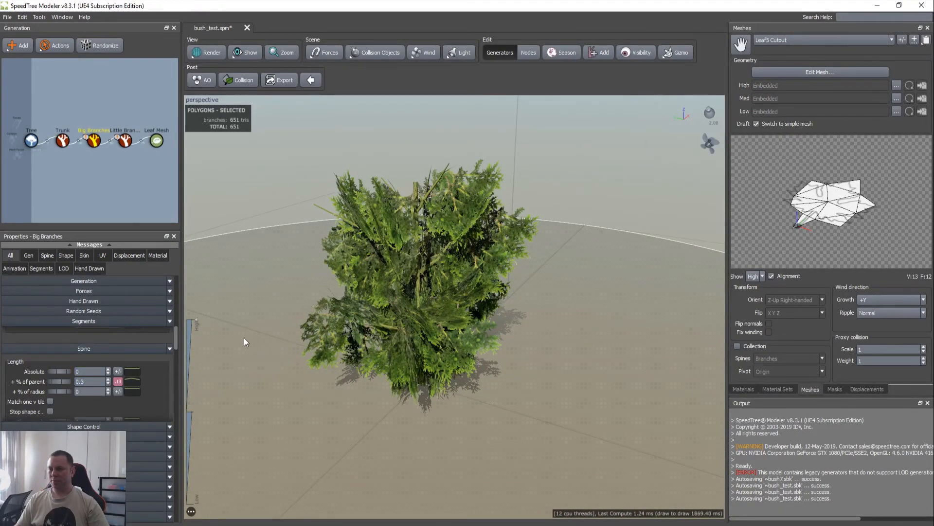
left_click_drag(244, 337, 231, 343)
Reduce the Leaf Mesh size to 0.74
left_click(156, 140)
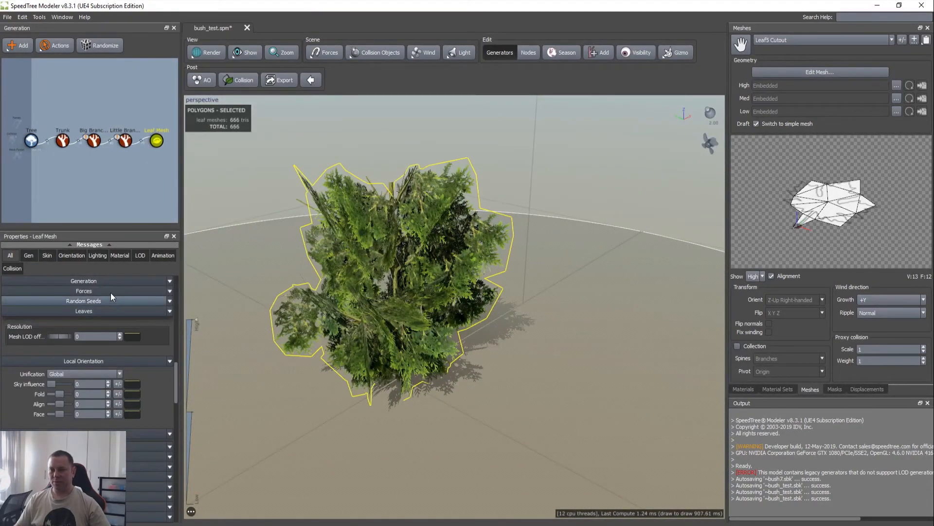
scroll(156, 363, "down", 5)
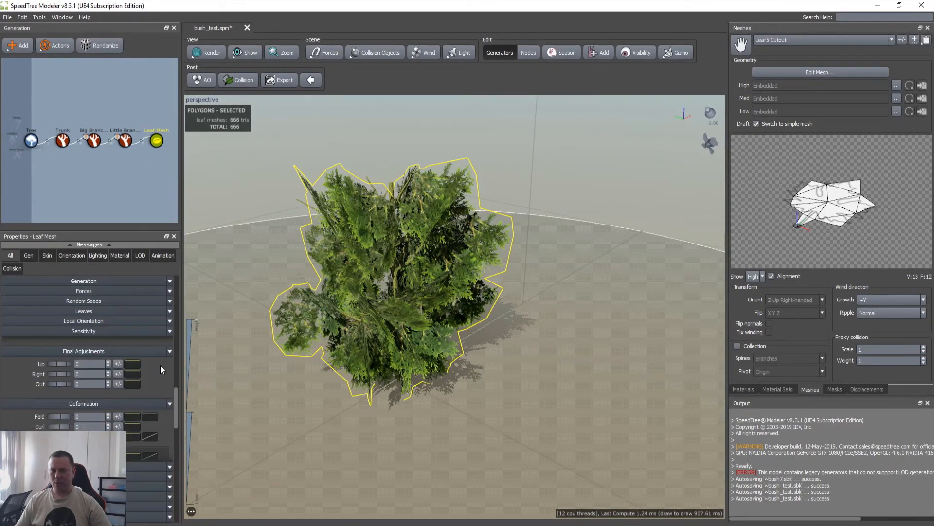
scroll(161, 366, "down", 5)
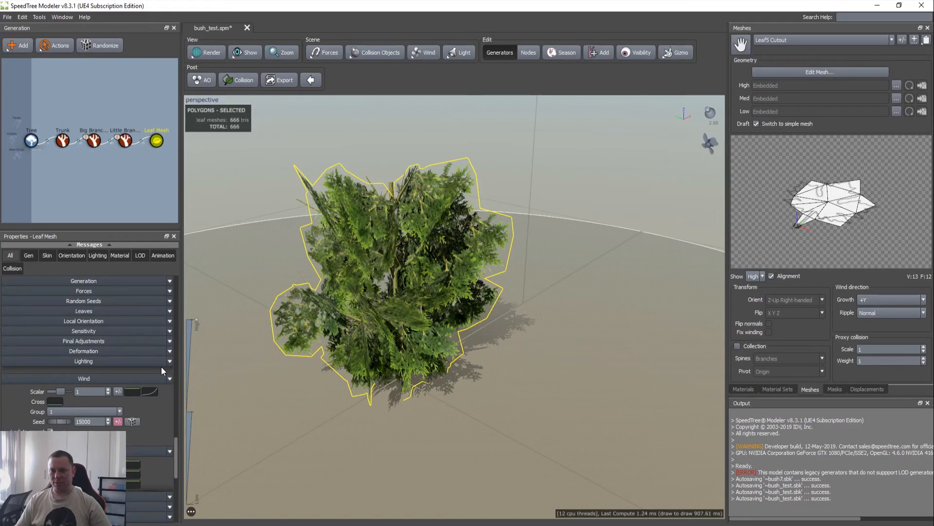
scroll(162, 366, "down", 3)
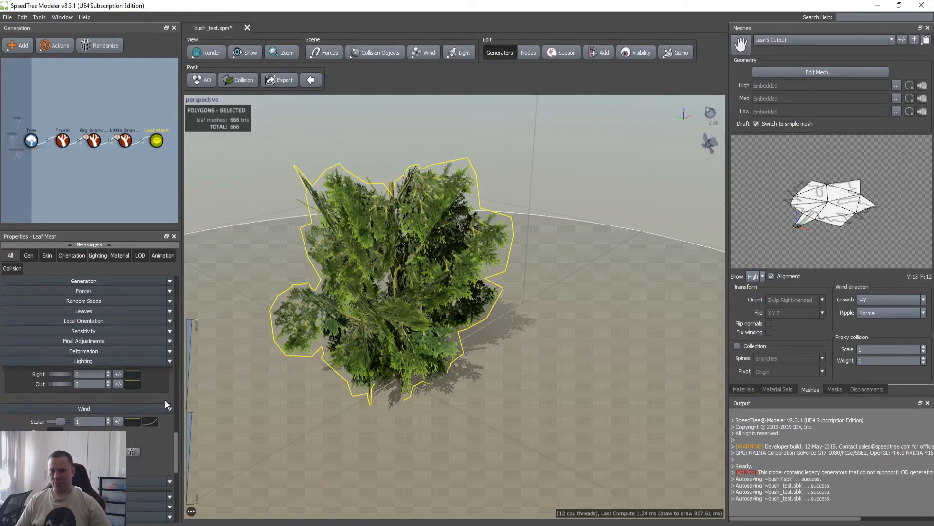
scroll(165, 401, "up", 5)
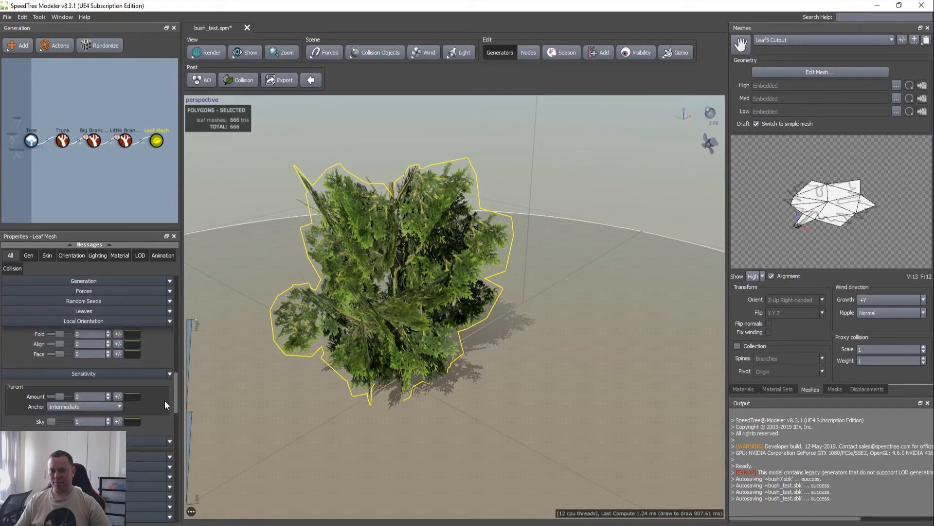
scroll(164, 401, "up", 5)
scroll(157, 394, "down", 3)
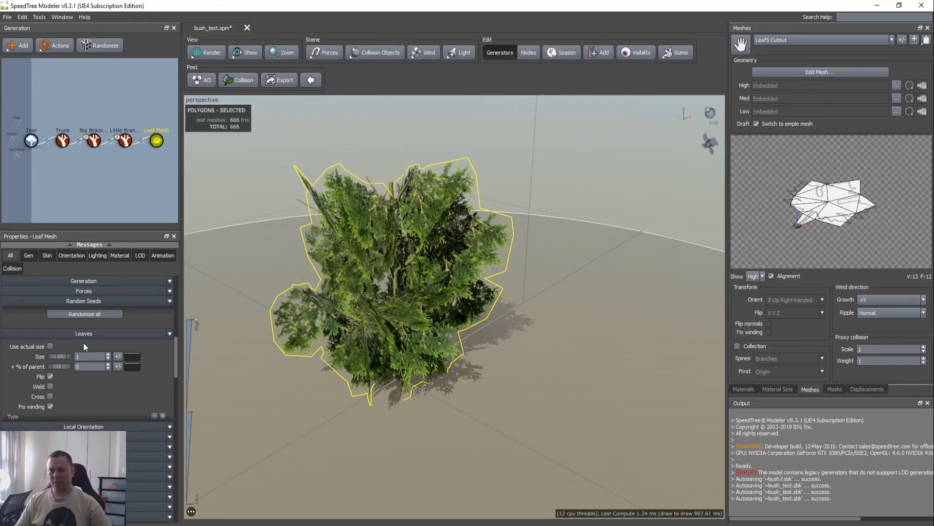
double_click(91, 359)
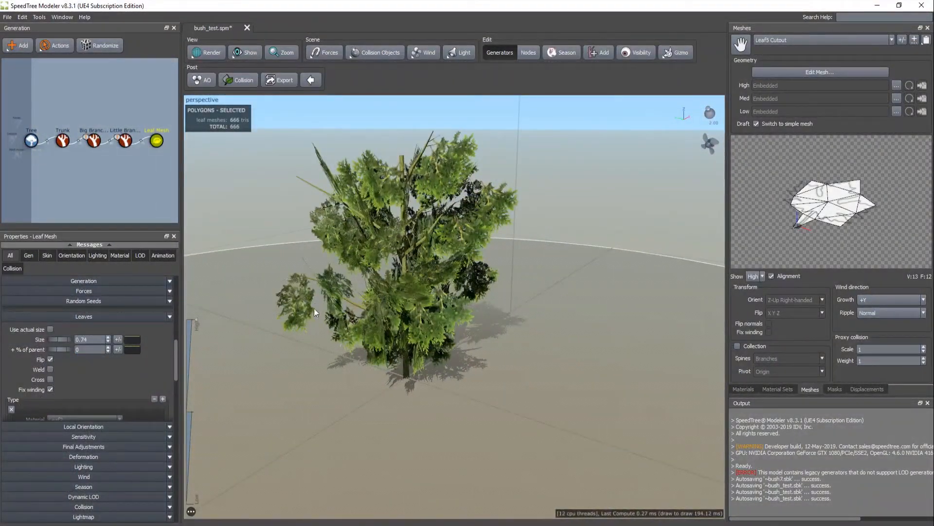
Reorient the leaf meshes with final adjustments of Up 0.83, Right -0.7 and Out 0.38
scroll(153, 359, "down", 6)
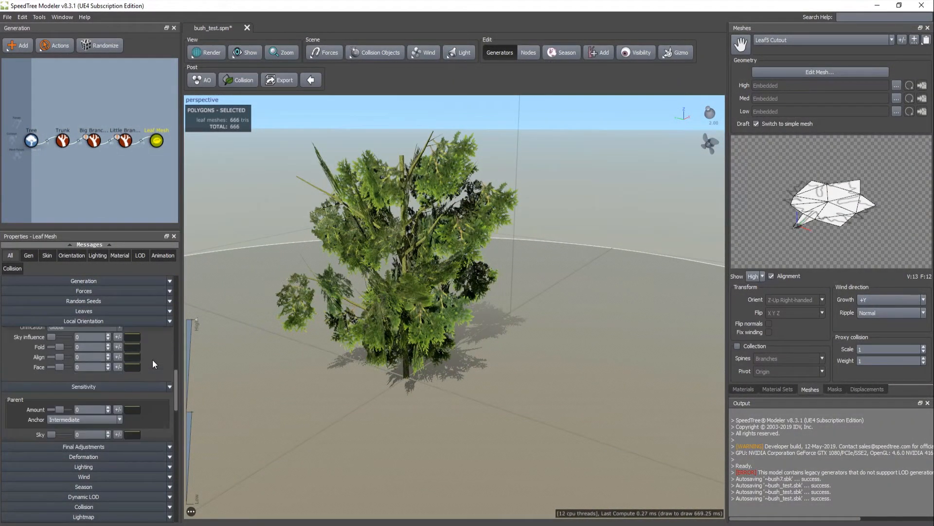
left_click_drag(65, 377, 72, 396)
mouse_move(345, 301)
left_mouse_down()
mouse_move(459, 300)
mouse_move(435, 284)
mouse_move(346, 304)
mouse_move(319, 299)
mouse_move(343, 294)
mouse_move(346, 282)
left_mouse_up()
left_click_drag(53, 395, 69, 377)
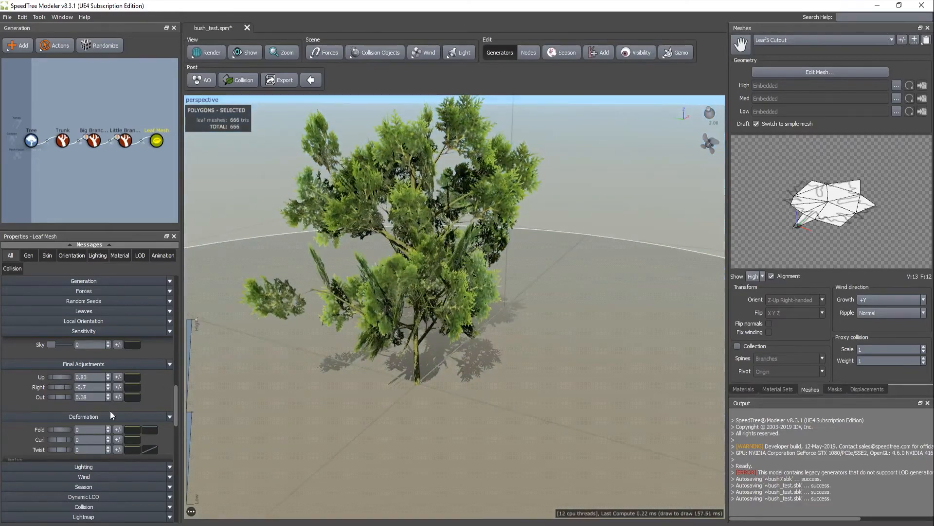
Deform the Leaf Mesh by setting Fold, Curl and Twist to 0.3 each
scroll(146, 409, "down", 3)
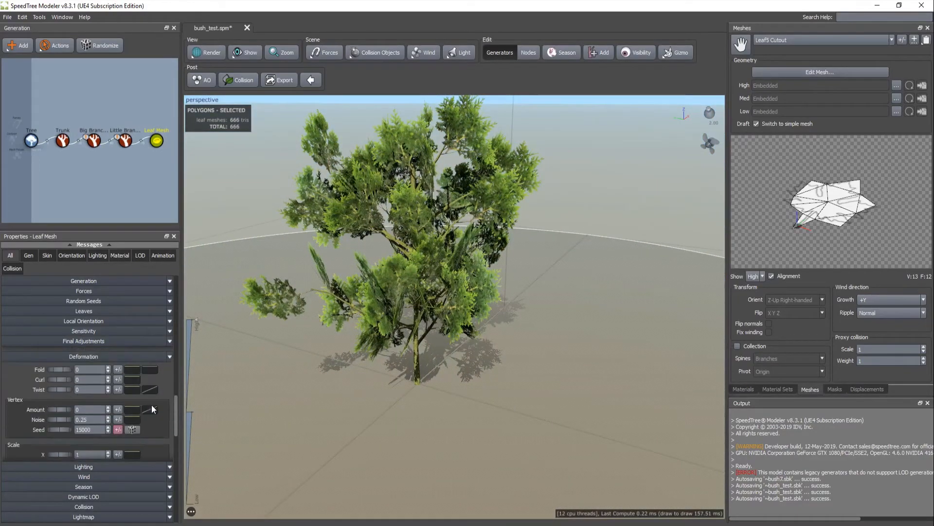
left_click_drag(56, 368, 99, 369)
type("0.3")
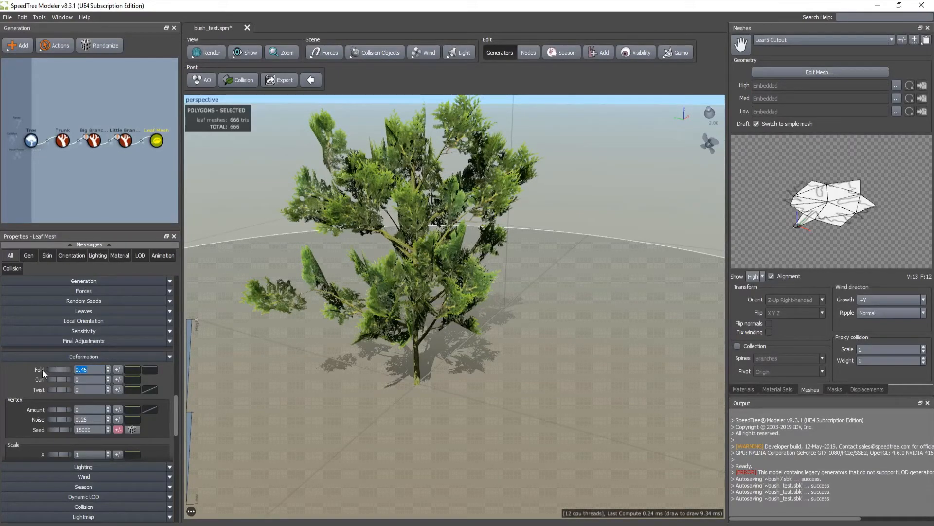
key("Tab")
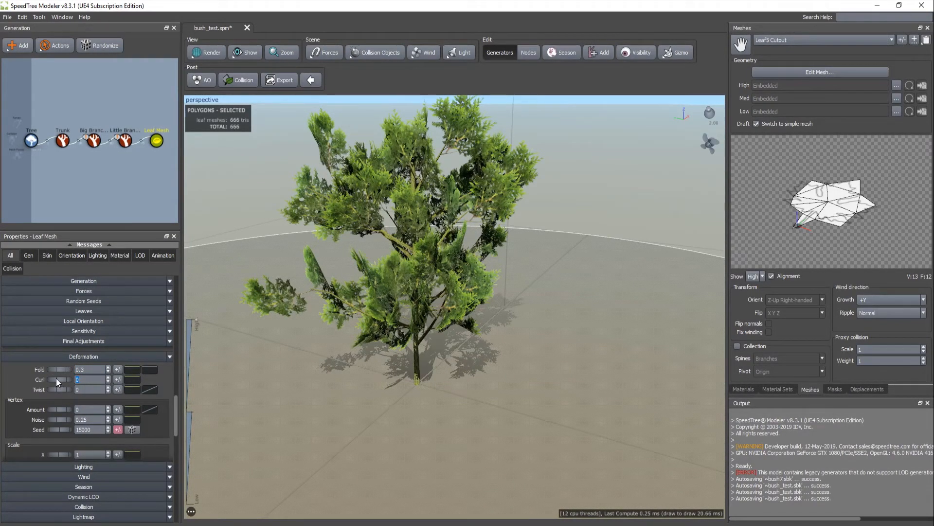
type("0.3")
mouse_move(56, 389)
left_mouse_down()
mouse_move(74, 390)
mouse_move(39, 391)
left_mouse_up()
type("0.3")
key("Tab")
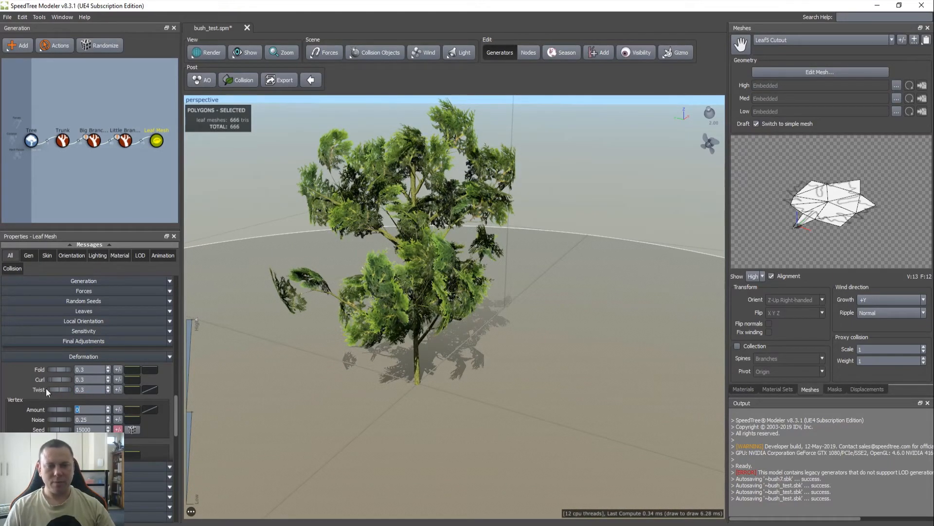
Give the Leaf Mesh's Fold, Curl and Twist a variance of 0.1 each
left_click(118, 369)
type(".1")
key("Return")
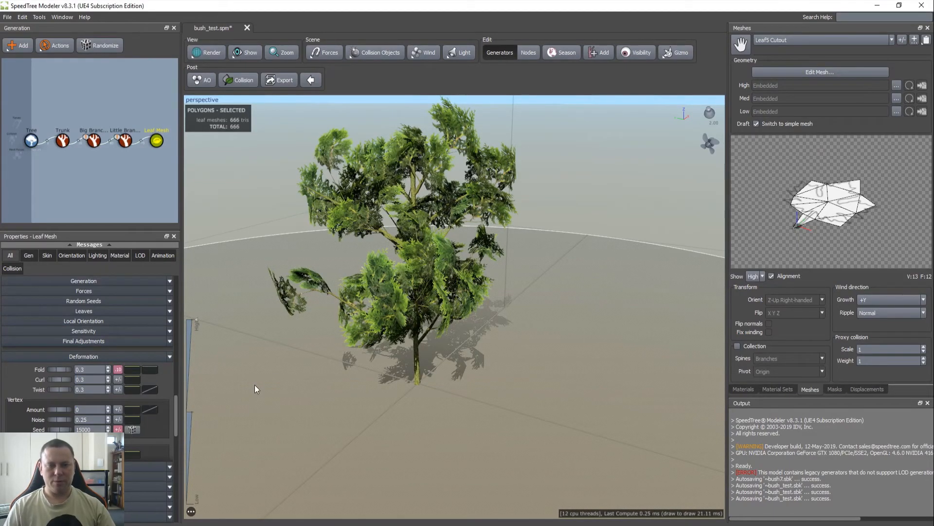
left_click(118, 381)
type(".1")
key("Return")
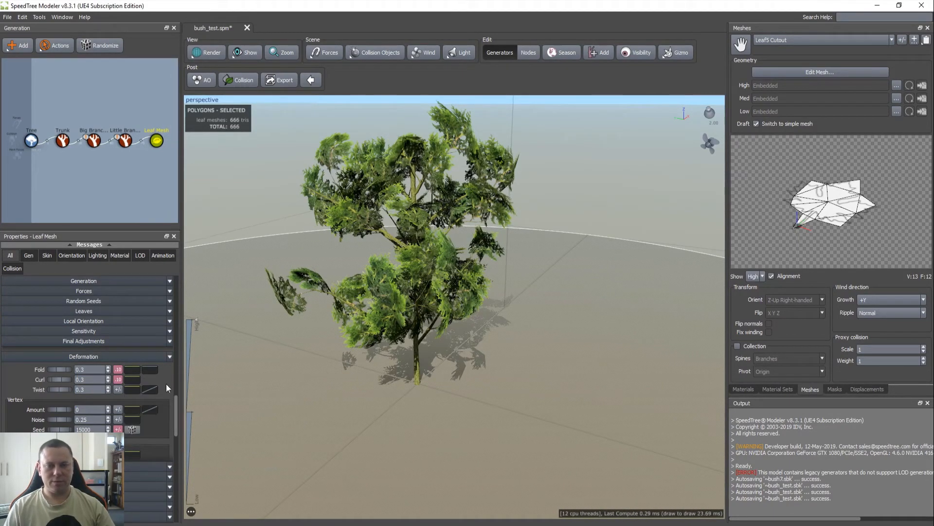
left_click(117, 389)
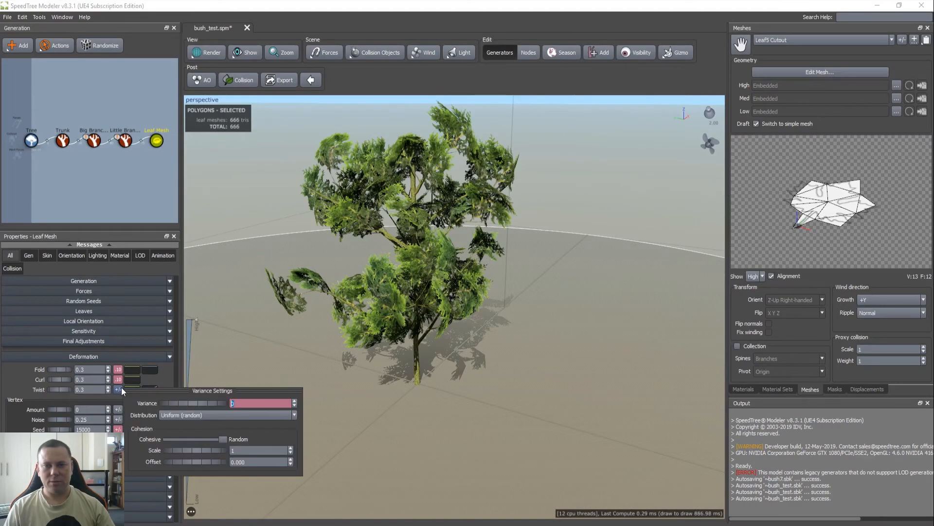
left_click(246, 401)
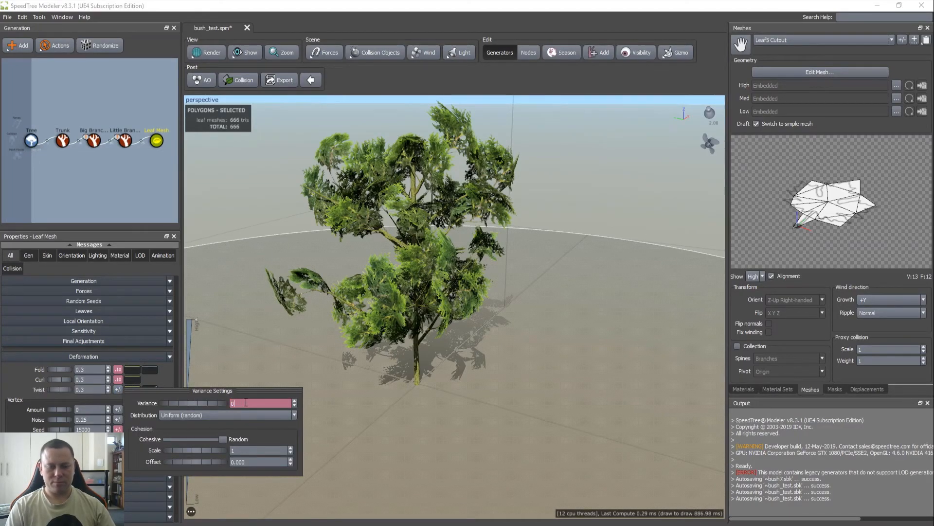
type(".1")
key("Return")
left_click(305, 297)
left_click_drag(305, 296, 278, 294)
Try Little Branches numbers of 10 and 45, and return the number to 5
left_click(156, 141)
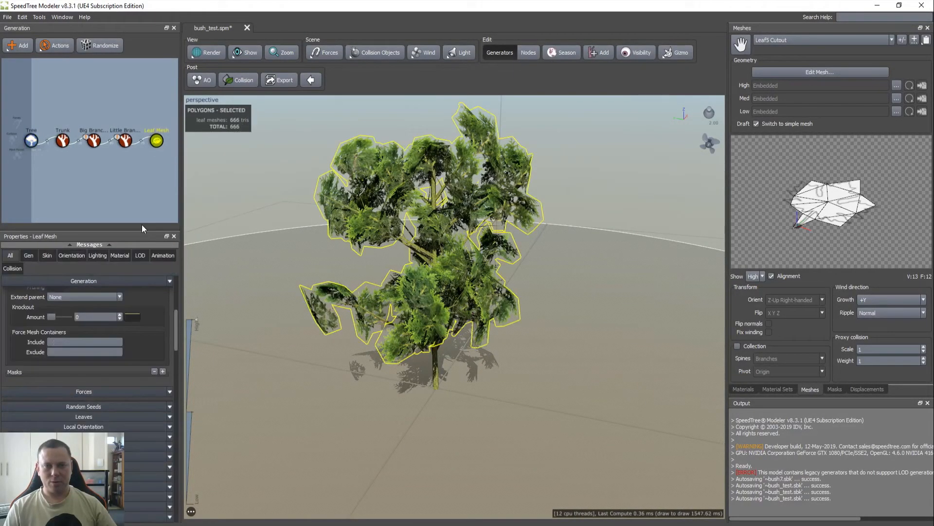
scroll(141, 307, "up", 3)
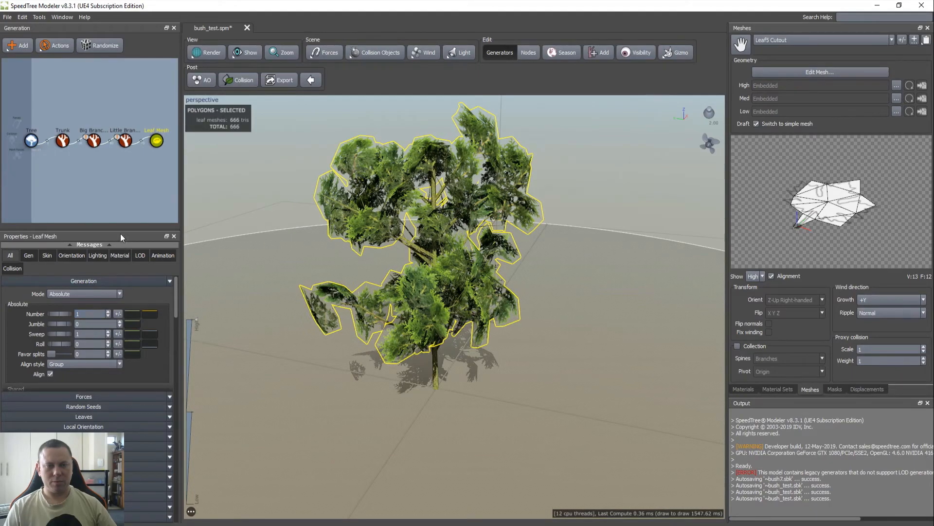
left_click(125, 140)
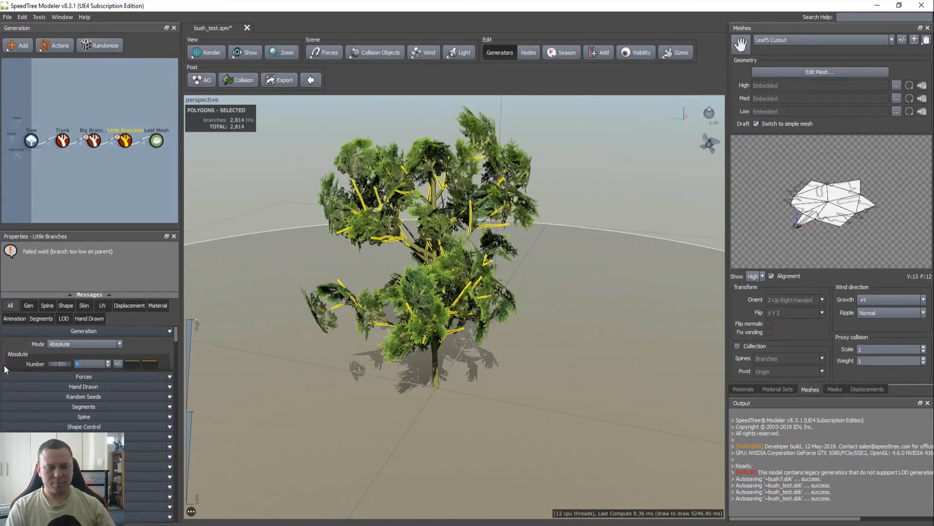
type("10")
key("Return")
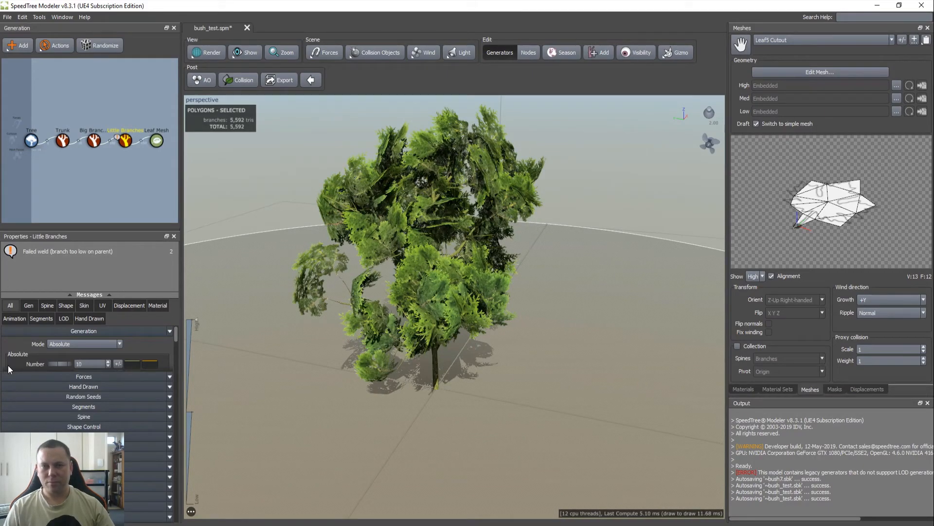
type("45")
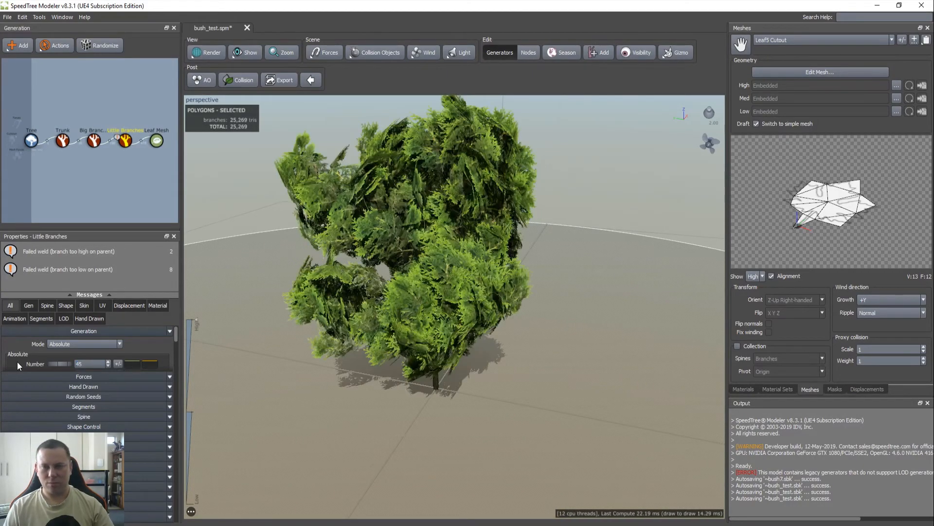
left_click_drag(85, 363, 17, 369)
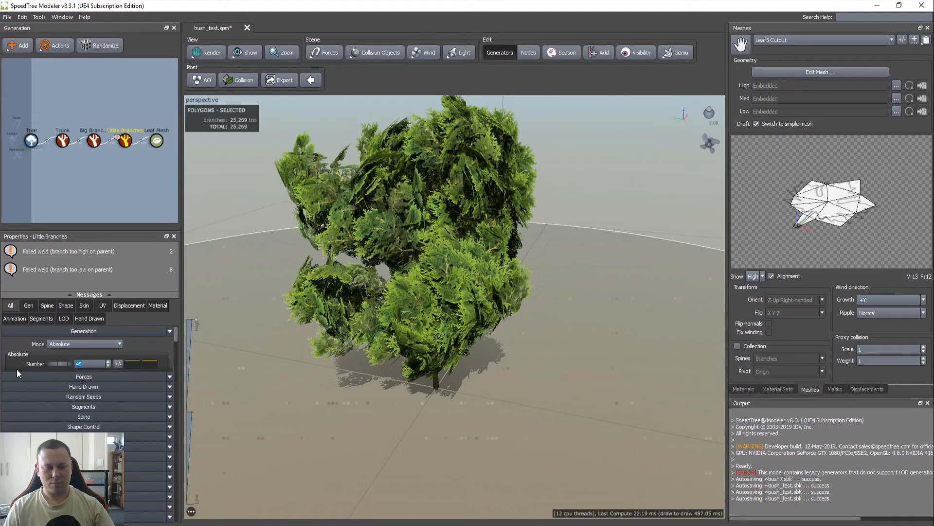
type("5")
key("Return")
Add a Zone generator to the Tree node and relink the Trunk as a child of the Zone
left_click(60, 168)
right_click(30, 141)
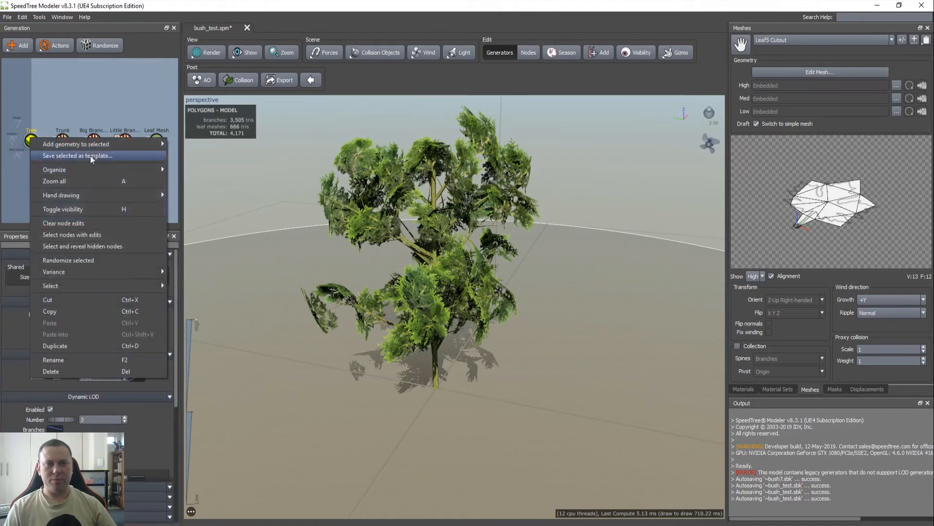
mouse_move(97, 144)
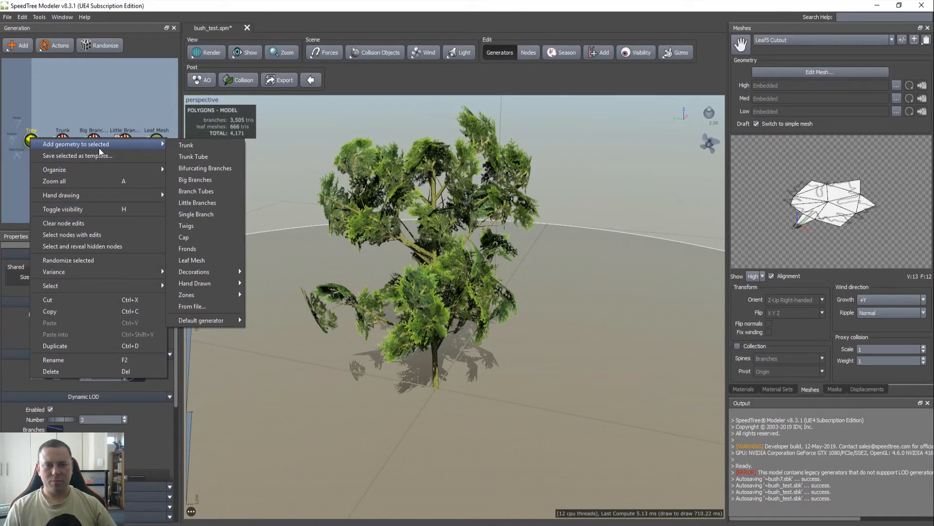
mouse_move(229, 295)
left_click(266, 309)
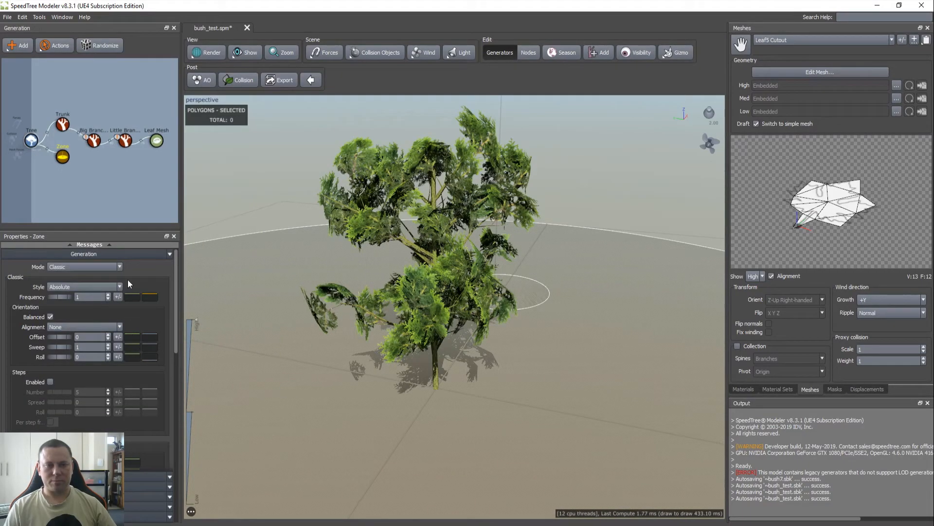
left_click_drag(62, 123, 63, 158)
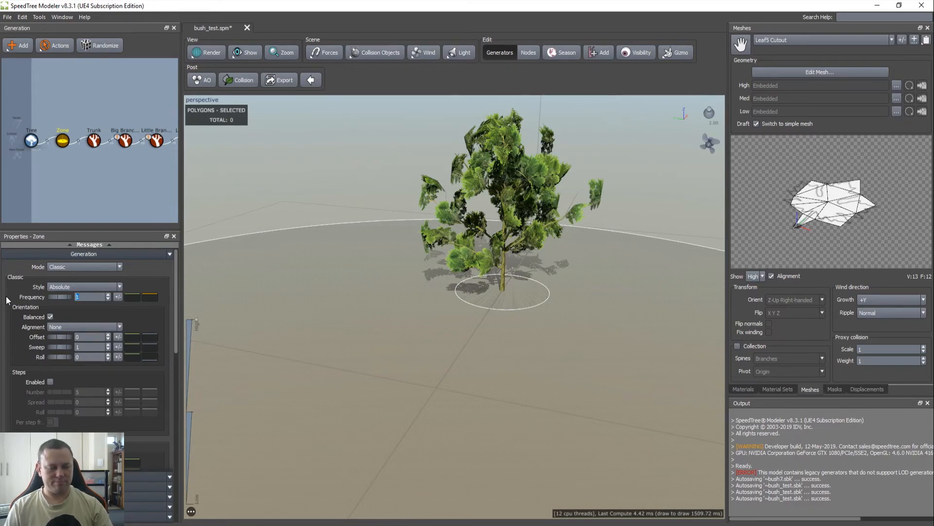
Set the Zone's frequency to 10 and inspect the resulting group of bushes
type("10")
key("Tab")
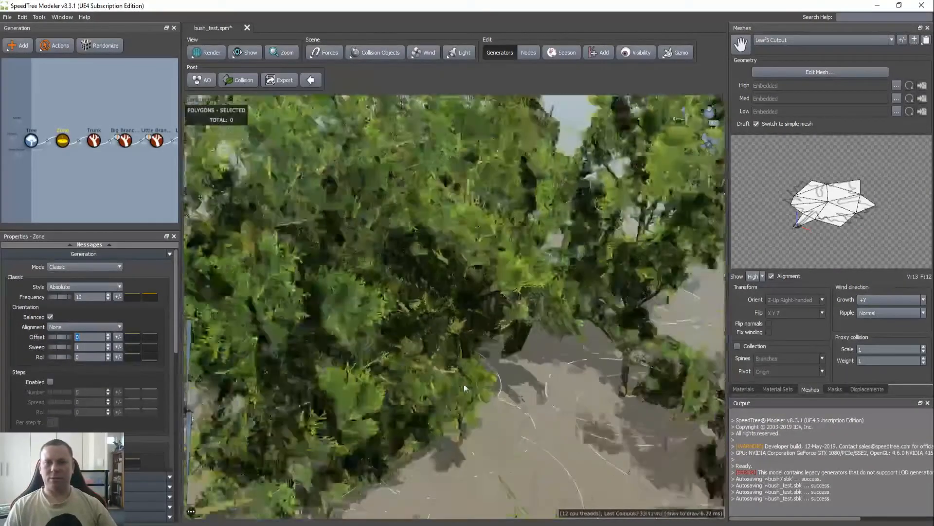
scroll(464, 384, "down", 6)
left_click(486, 183)
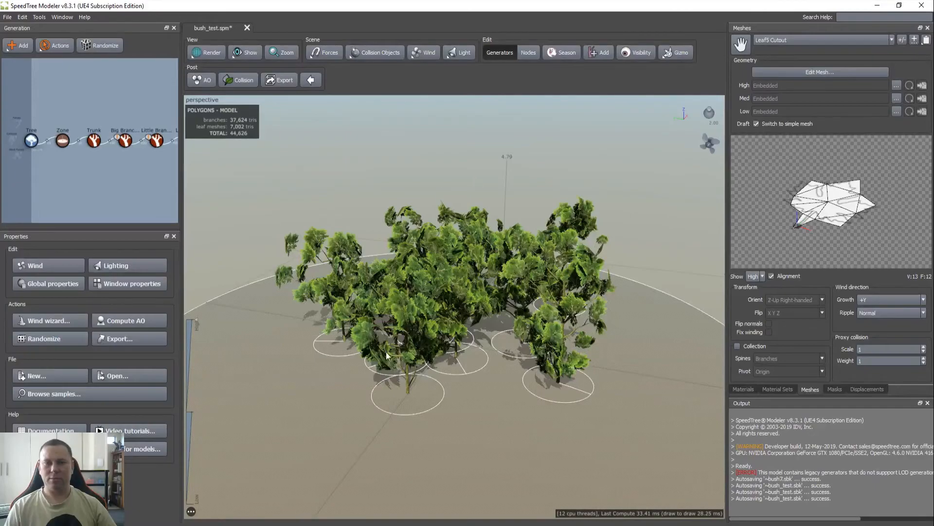
left_click_drag(383, 345, 360, 376)
Try Zone frequencies of 3 and 5 and view the bush group from another angle
left_click(62, 140)
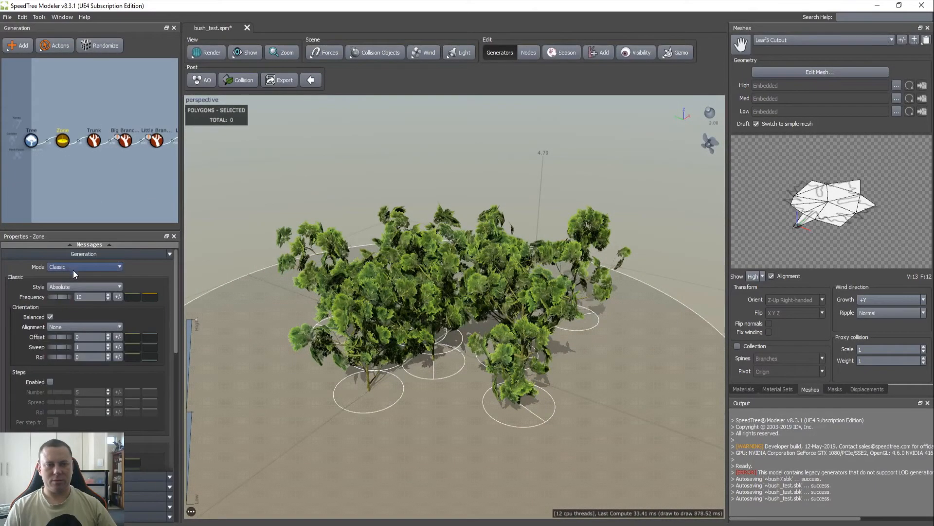
left_click_drag(60, 297, 13, 288)
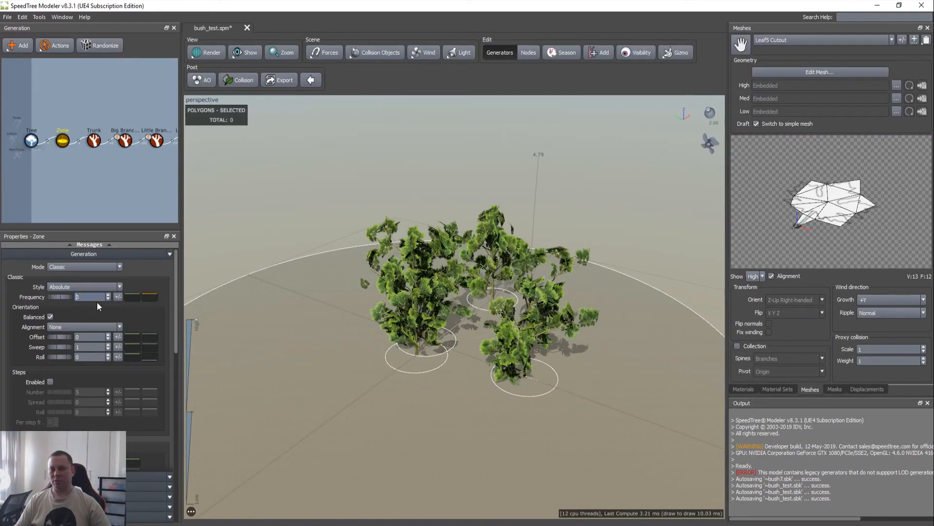
type("5")
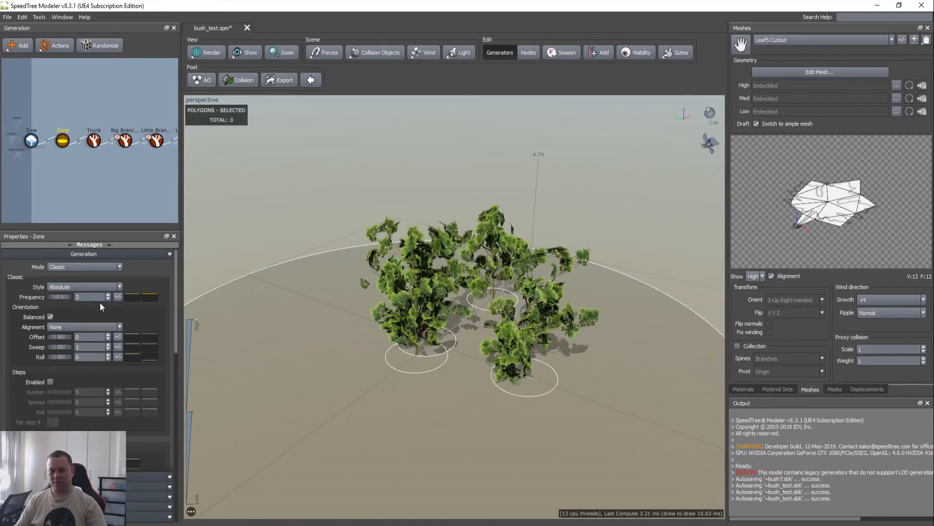
key("Tab")
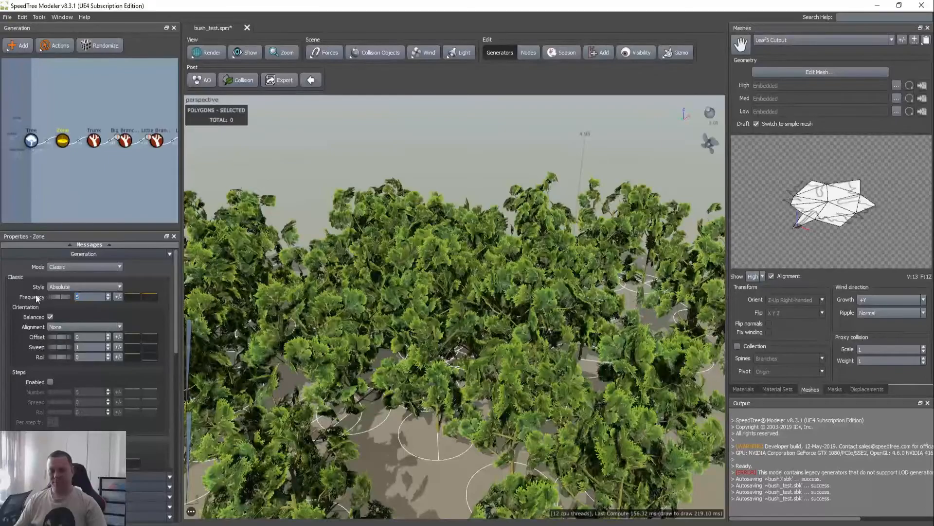
key("Tab")
left_click(260, 204)
mouse_move(297, 299)
left_mouse_down()
mouse_move(304, 328)
mouse_move(331, 306)
mouse_move(292, 302)
left_mouse_up()
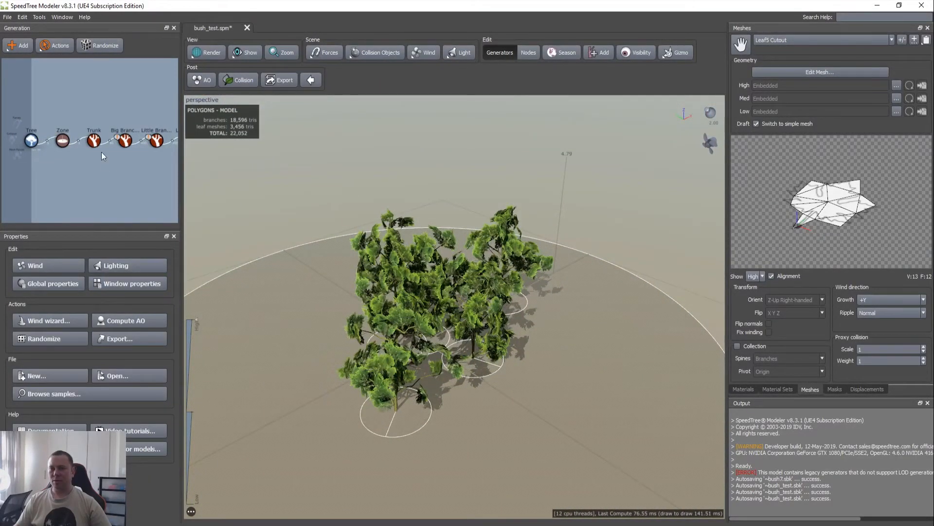
Set the Zone's frequency to 7 and spread the bushes with First and Last boundaries of about 0.3 and 0.42
left_click(62, 141)
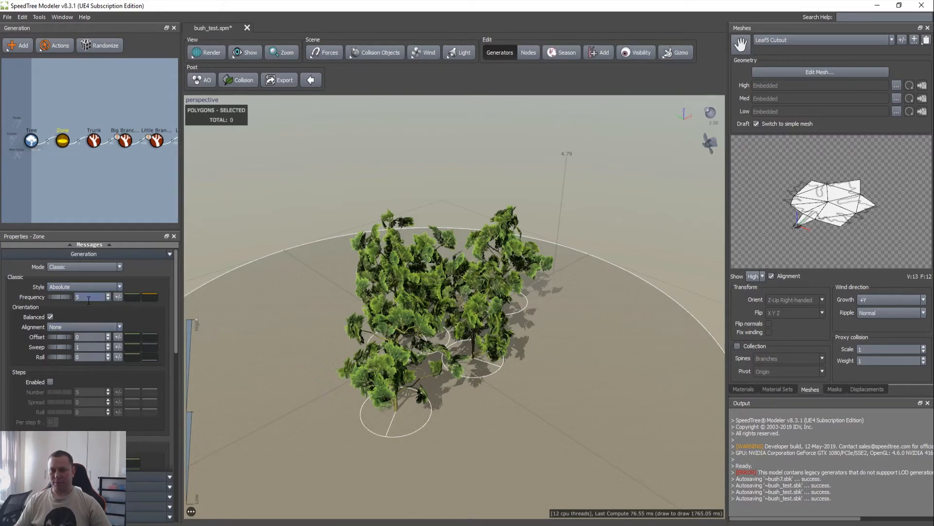
type("7")
key("Tab")
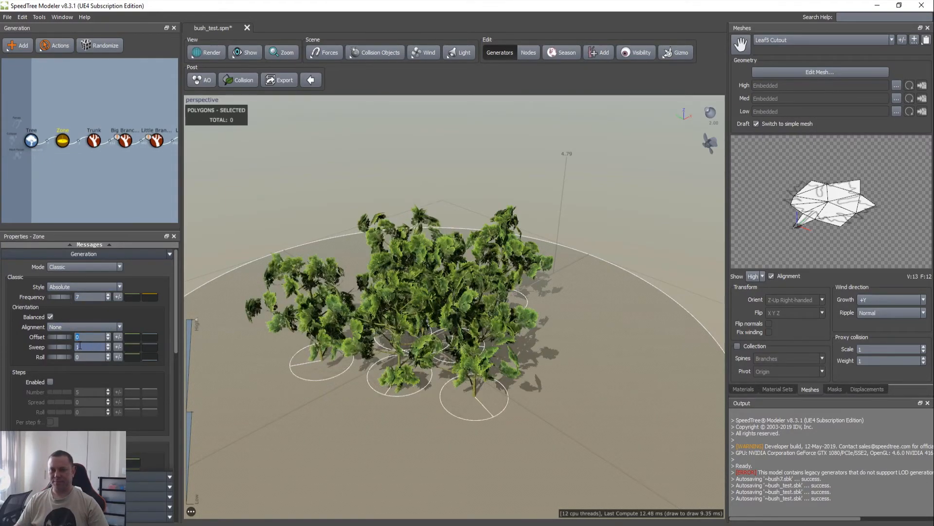
scroll(127, 358, "down", 5)
left_click_drag(57, 340, 33, 343)
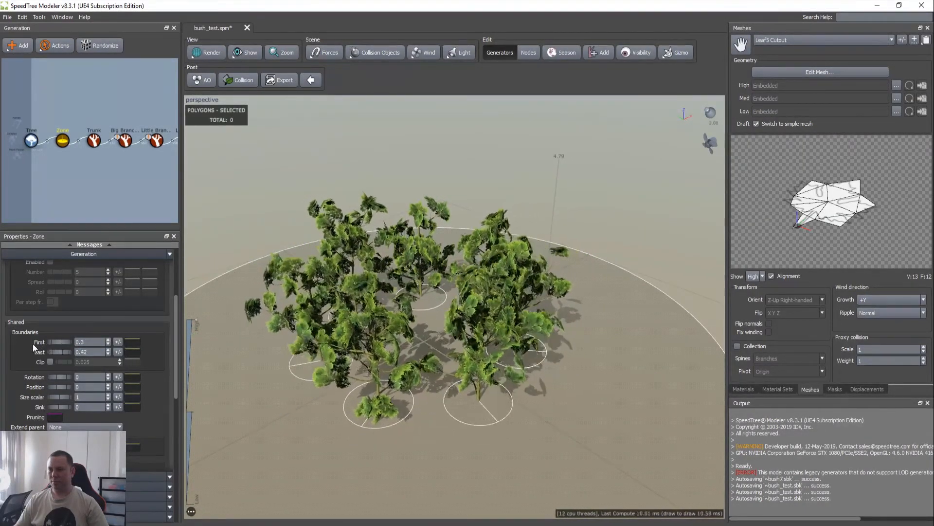
Raise the segment Optimization of the Little Branches to reduce their polygons, and deselect the generator
left_click(409, 285)
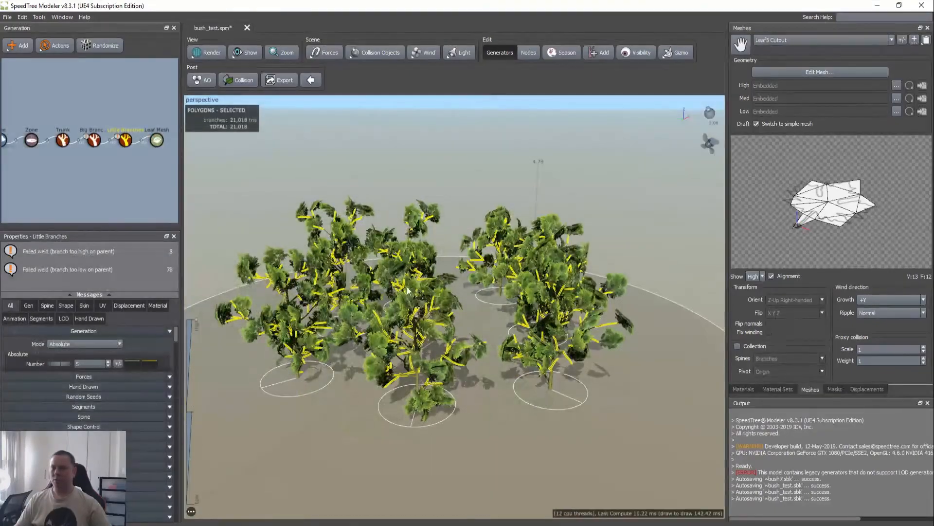
left_click(109, 294)
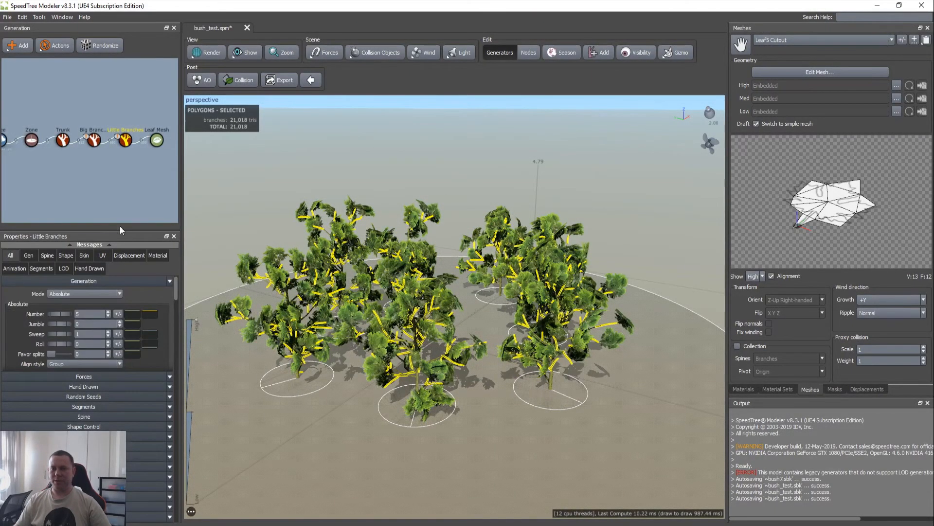
scroll(168, 320, "down", 3)
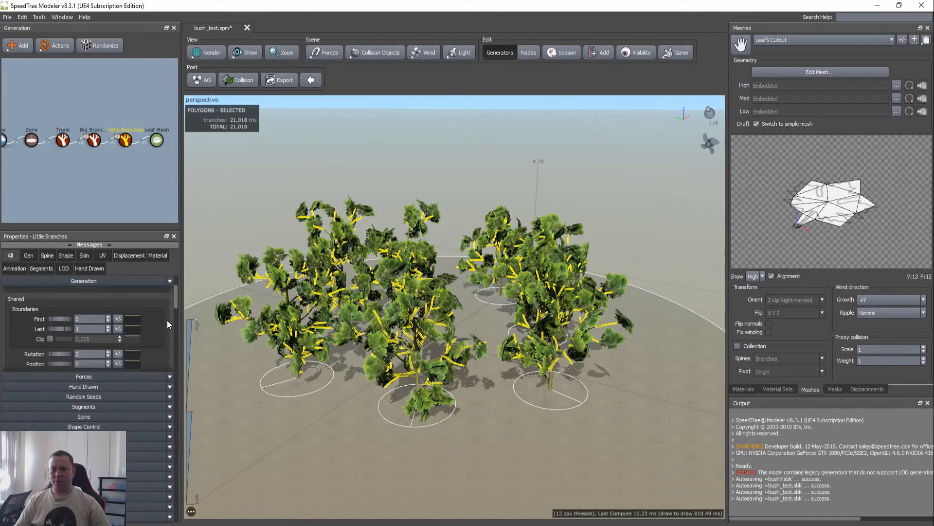
scroll(167, 324, "down", 2)
scroll(165, 321, "down", 5)
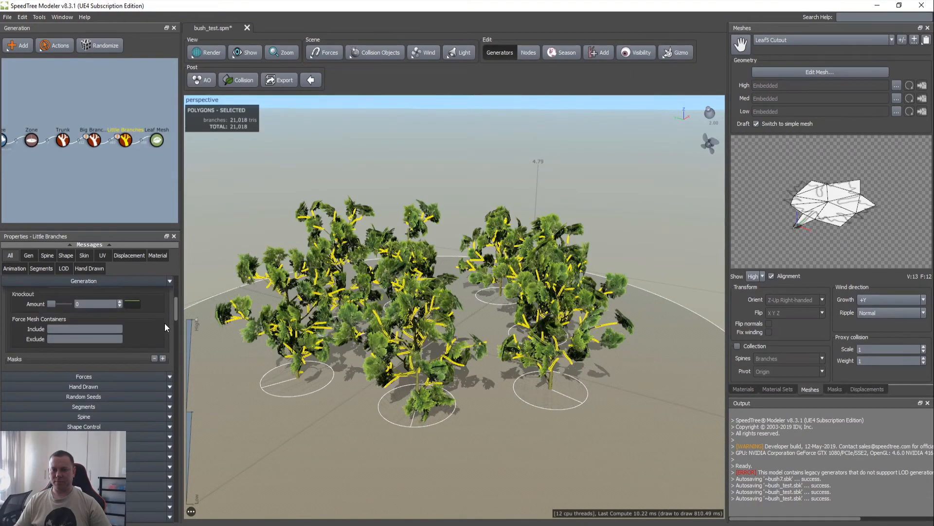
scroll(163, 325, "up", 1)
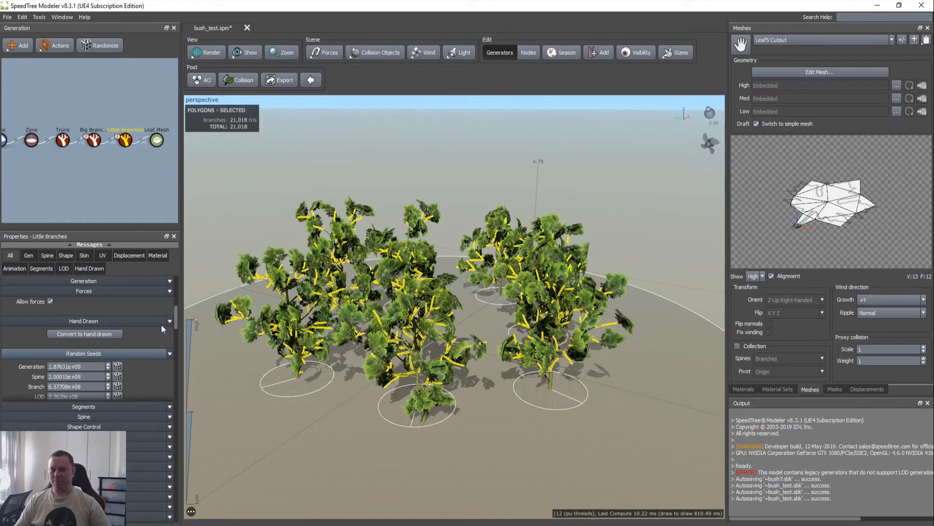
scroll(160, 329, "down", 4)
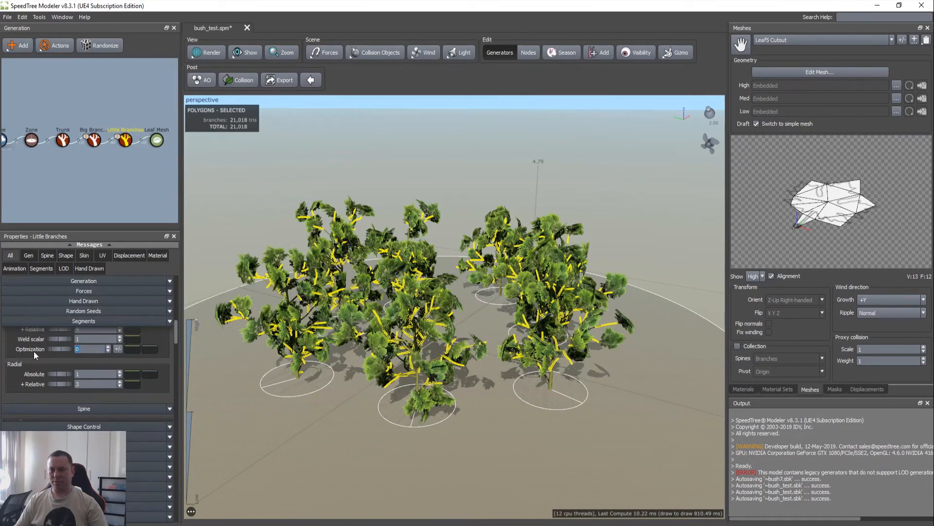
left_click(216, 215)
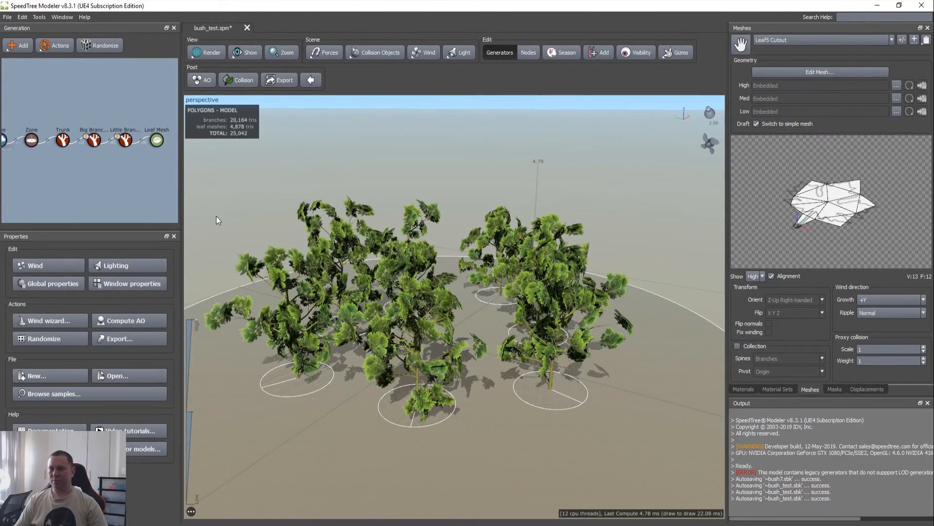
Raise the segment Optimization of the Big Branches to reduce their polygons, and deselect the generator
left_click_drag(216, 215, 223, 230)
left_click(94, 140)
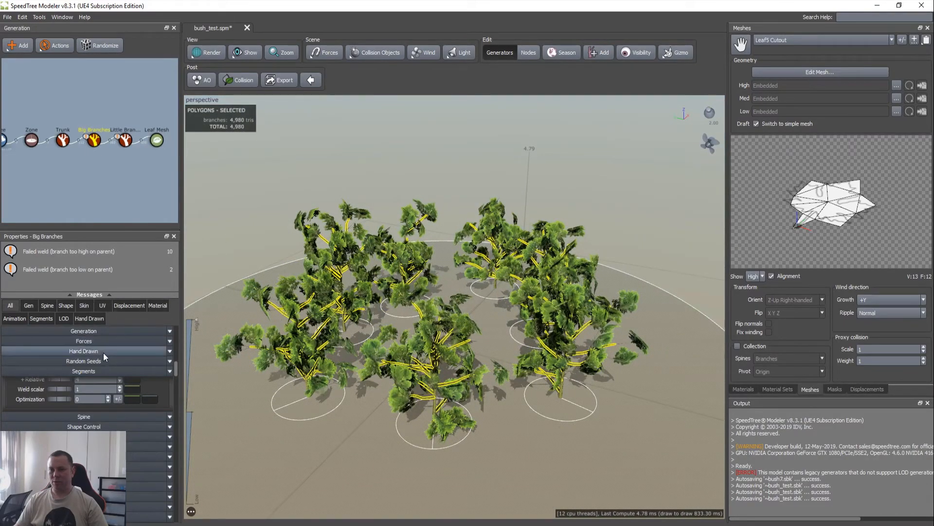
left_click(96, 293)
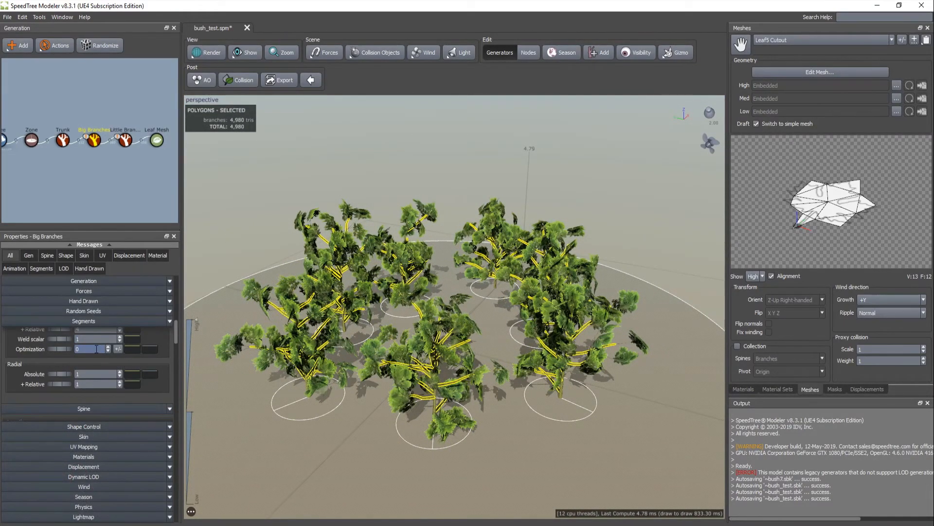
mouse_move(277, 305)
left_mouse_down()
mouse_move(297, 308)
mouse_move(284, 308)
left_mouse_up()
left_click(208, 214)
left_click_drag(208, 214, 247, 226)
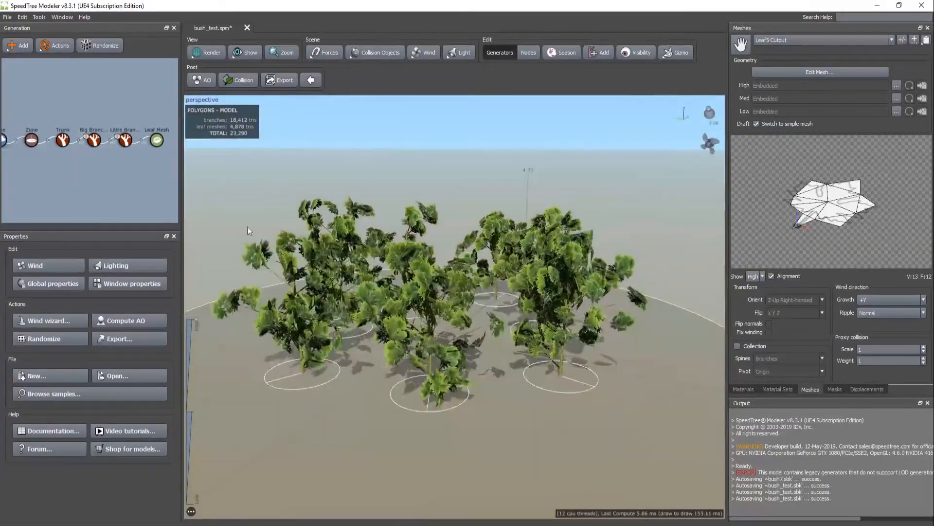
Compare the bush group with and without the branch optimization, up close and from several angles
left_click(94, 142)
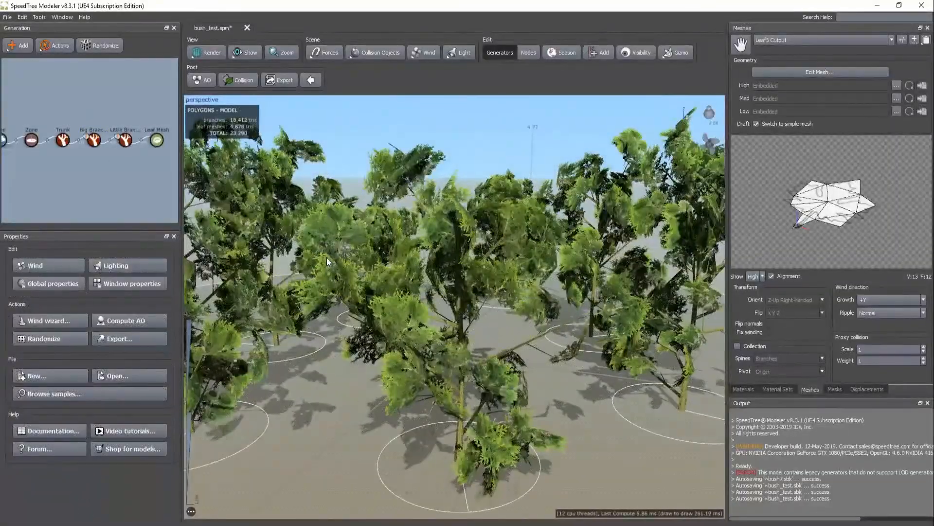
scroll(327, 258, "down", 3)
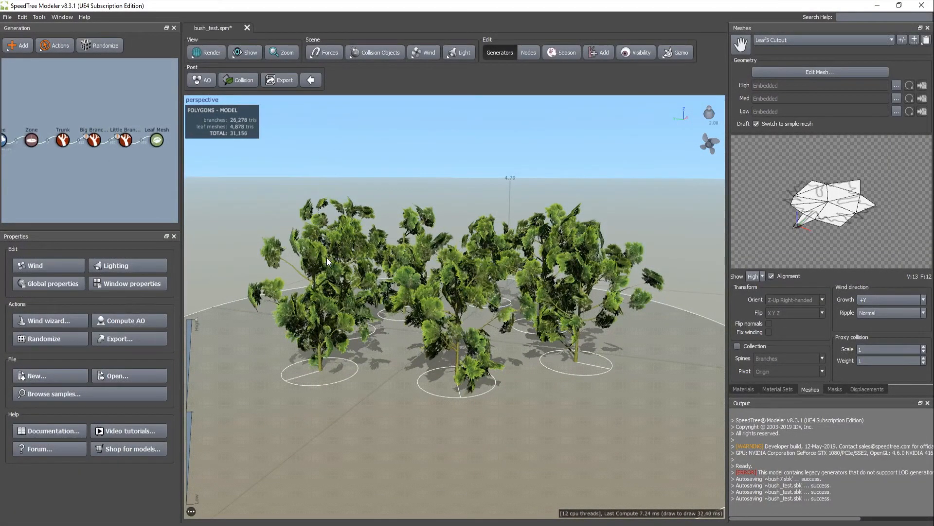
left_click_drag(238, 229, 279, 267)
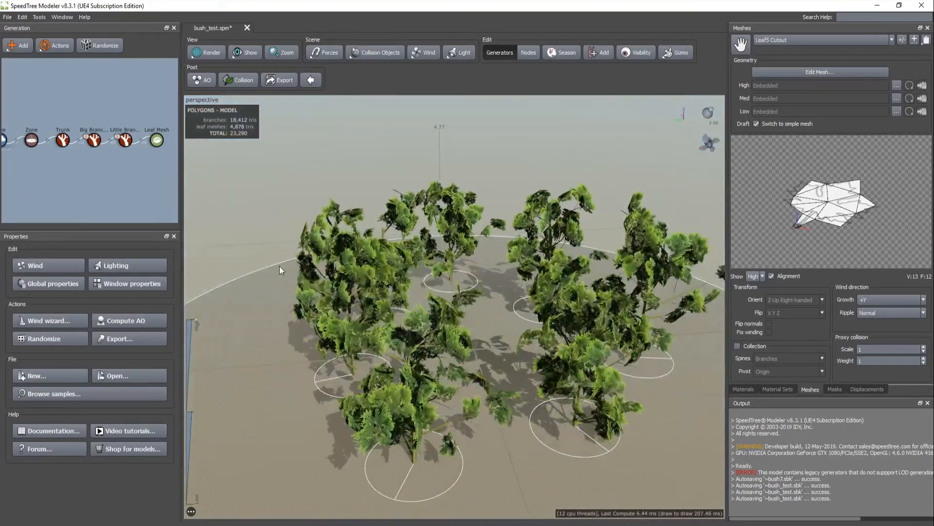
left_click_drag(374, 257, 362, 277)
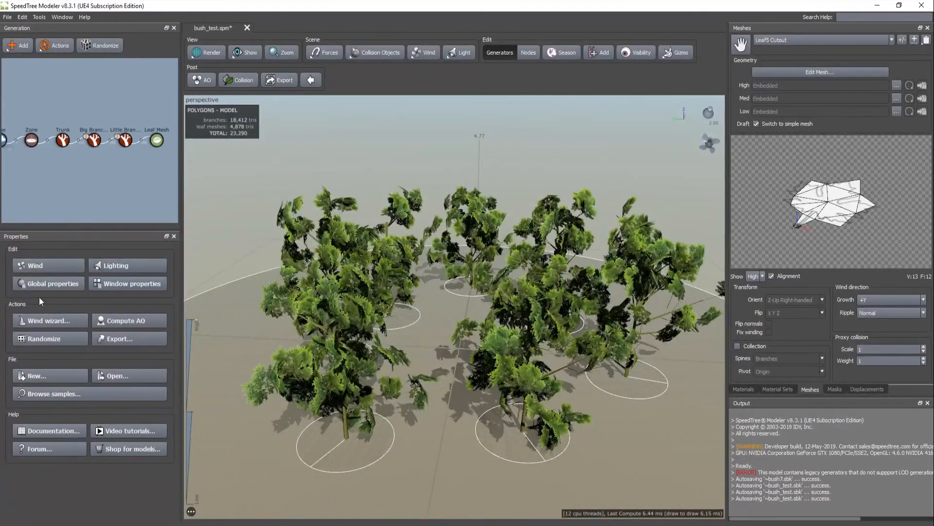
Randomize the whole model twice and view the new arrangement of bushes from another angle
left_click(49, 338)
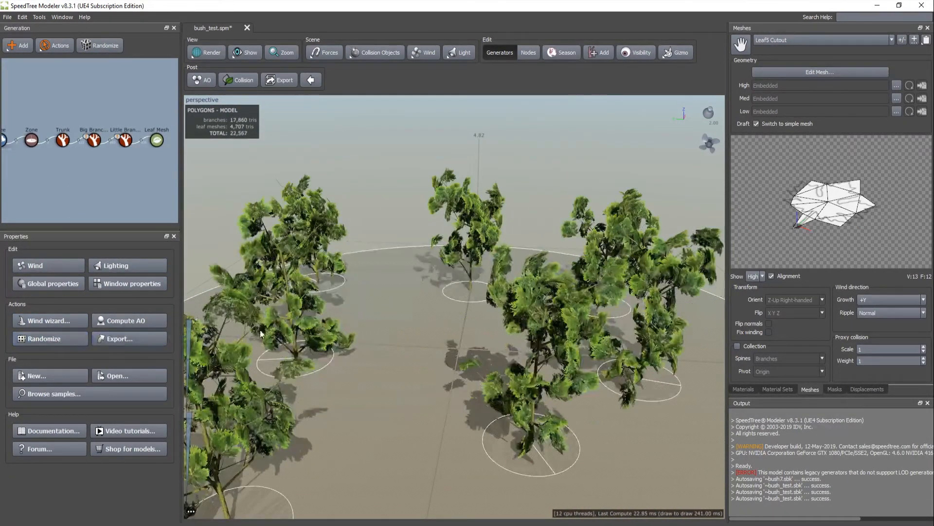
left_click(45, 339)
left_click_drag(392, 350, 351, 347)
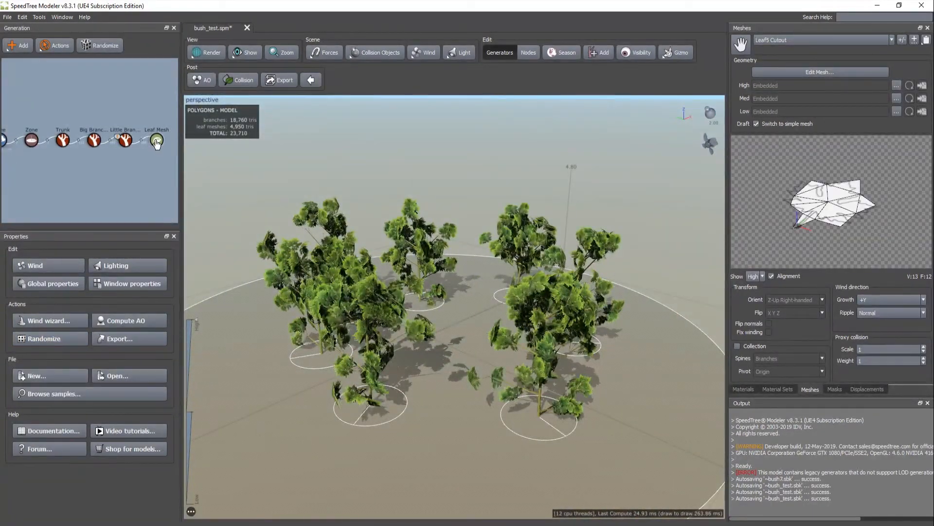
Assign the Leaf1 material to the Leaf Mesh and deselect it to view the bushes
left_click(157, 140)
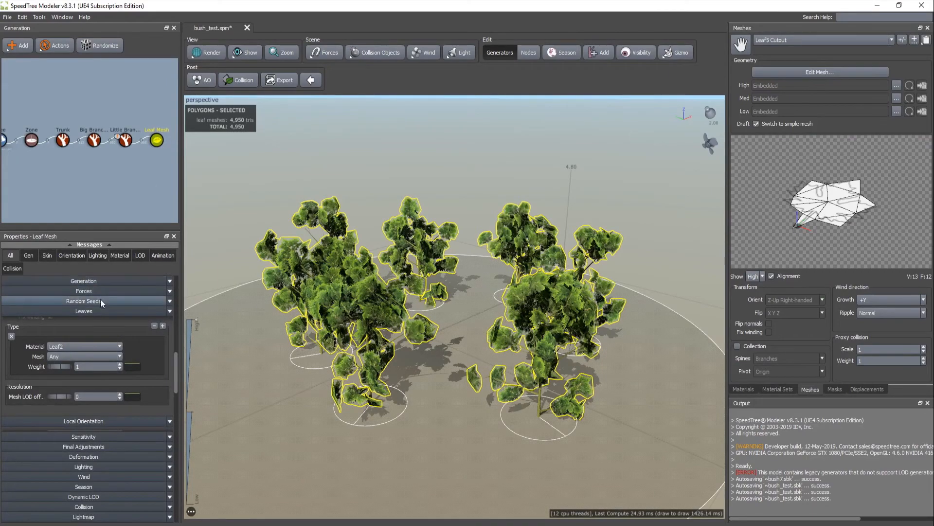
left_click(119, 255)
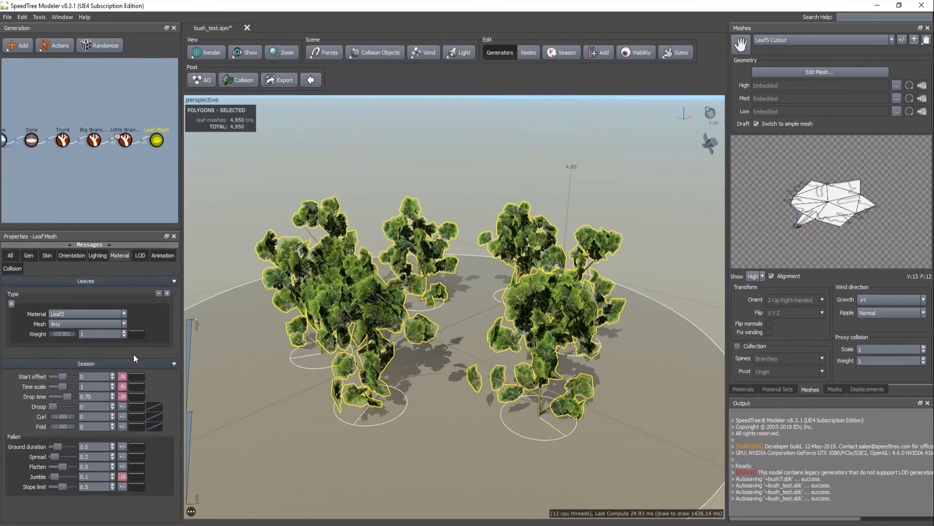
left_click(90, 314)
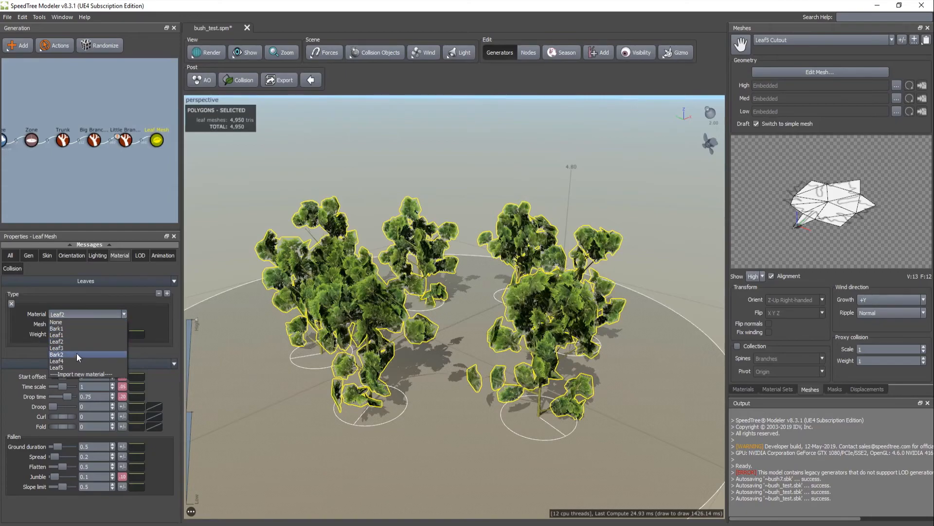
left_click(72, 335)
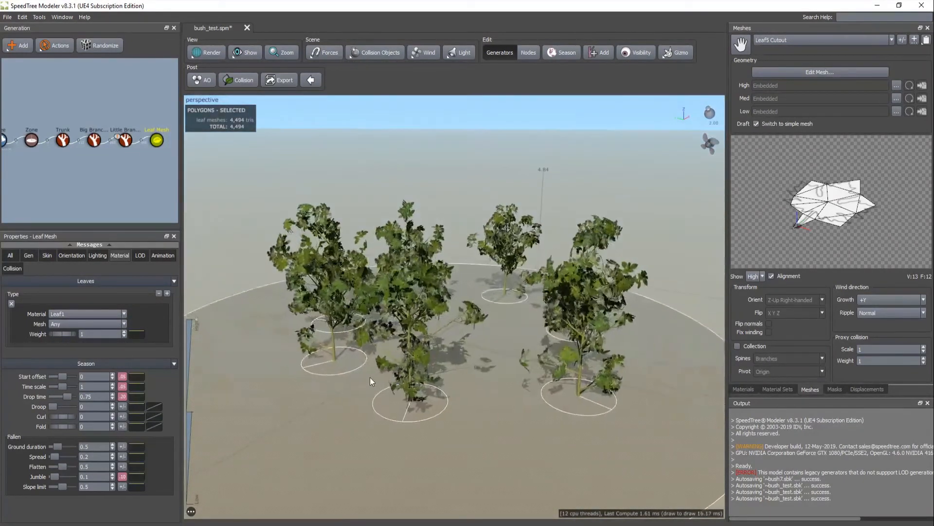
left_click(226, 268)
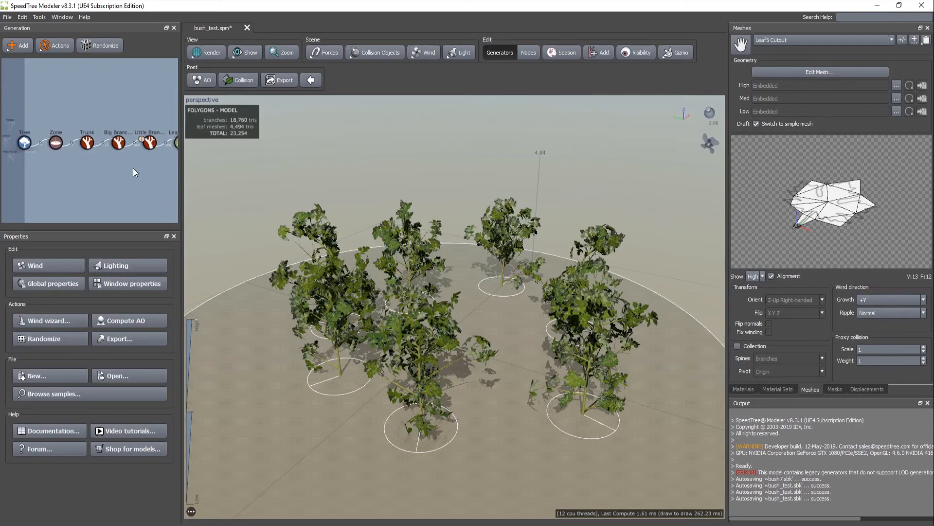
Replace the Little Branches with a Twigs generator on the Big Branches that carries the Leaf Mesh
left_click(115, 141)
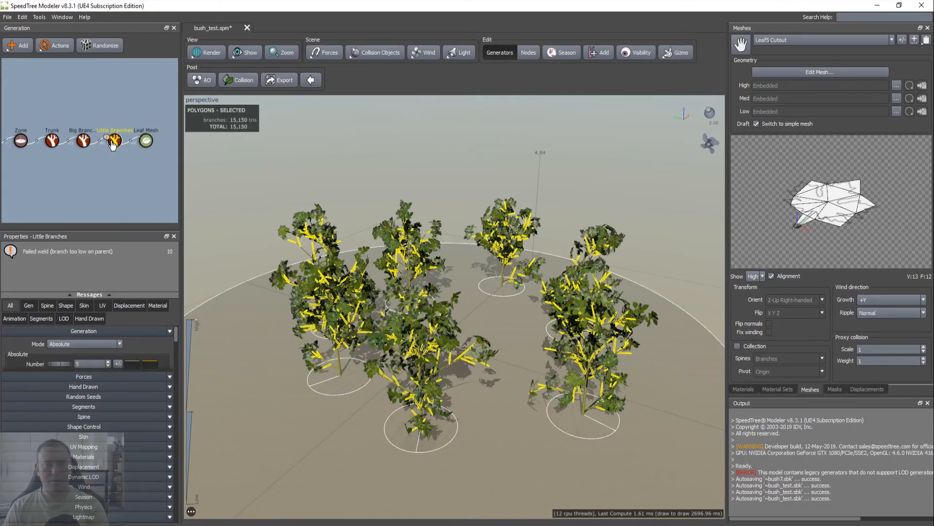
left_click(83, 141)
right_click(85, 141)
mouse_move(215, 147)
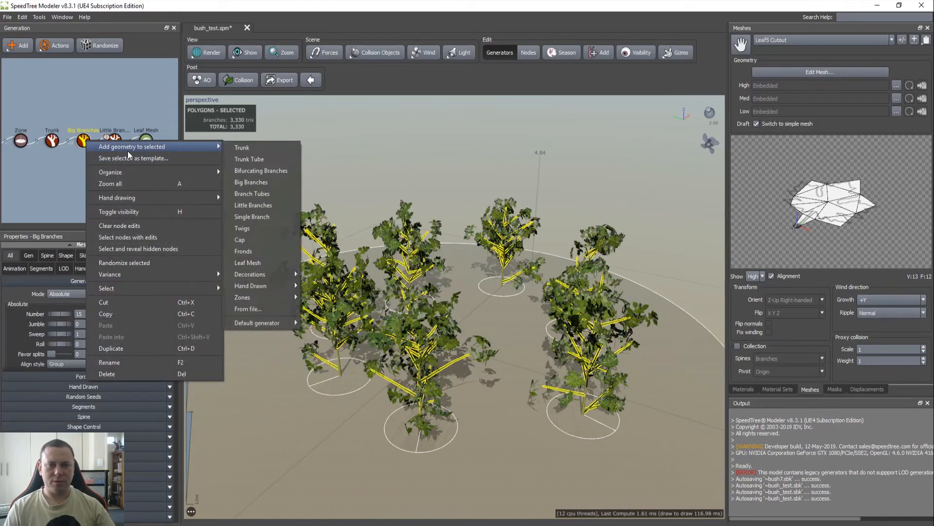
left_click(266, 225)
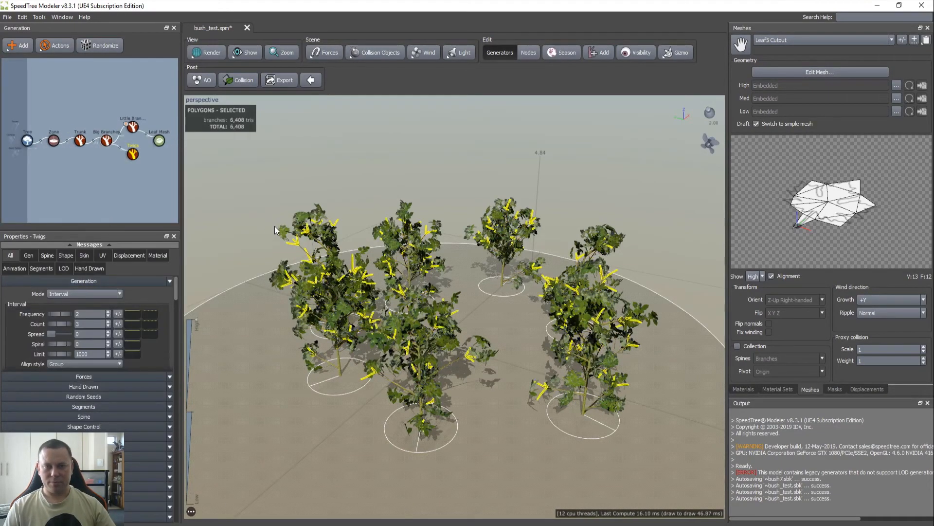
left_click(133, 126)
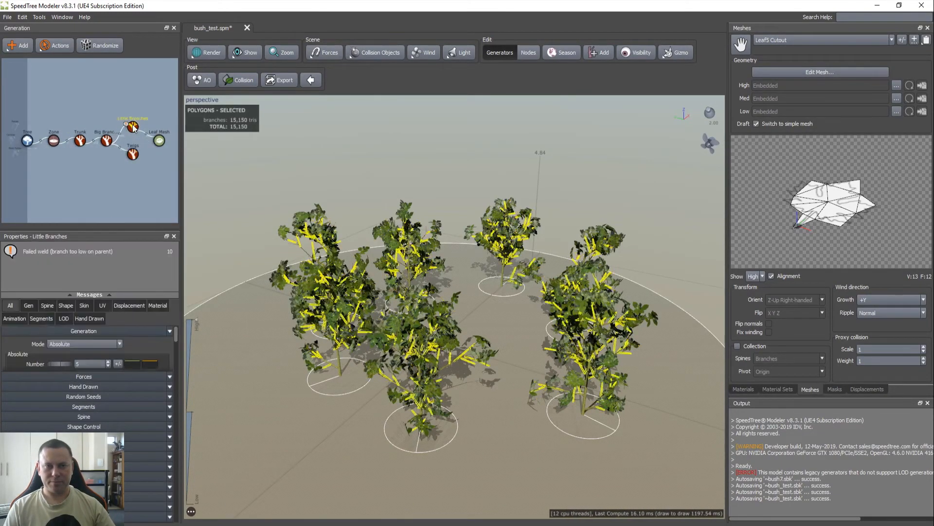
left_click(131, 155)
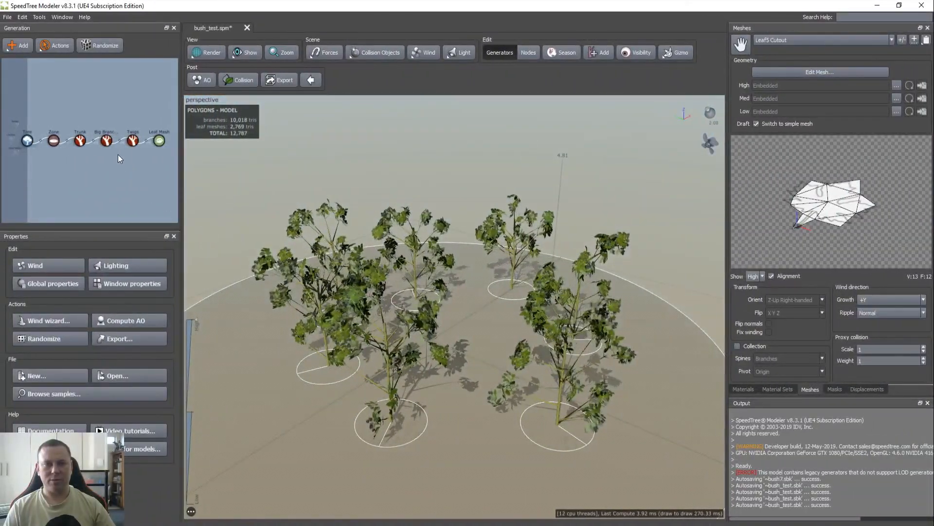
Switch the Twigs' generation mode to Absolute and increase their Number to fill out the bushes
left_click(133, 140)
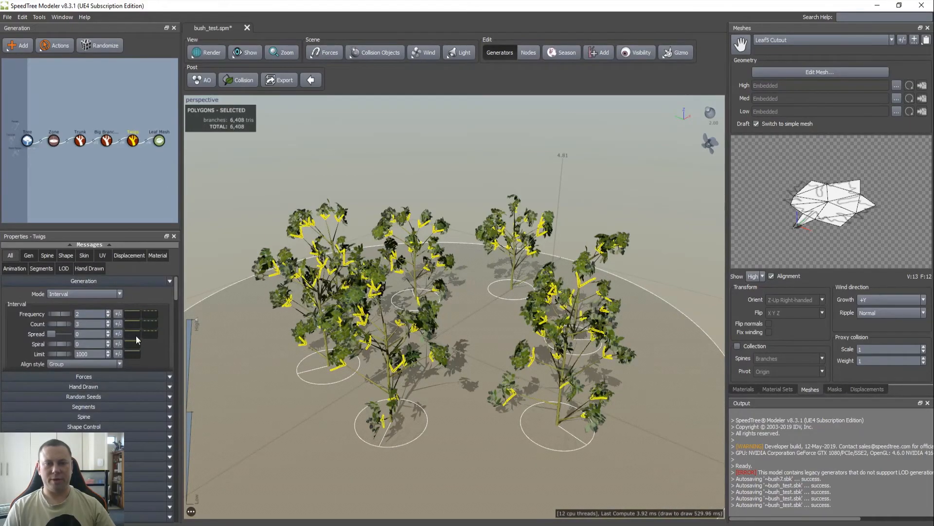
left_click(87, 293)
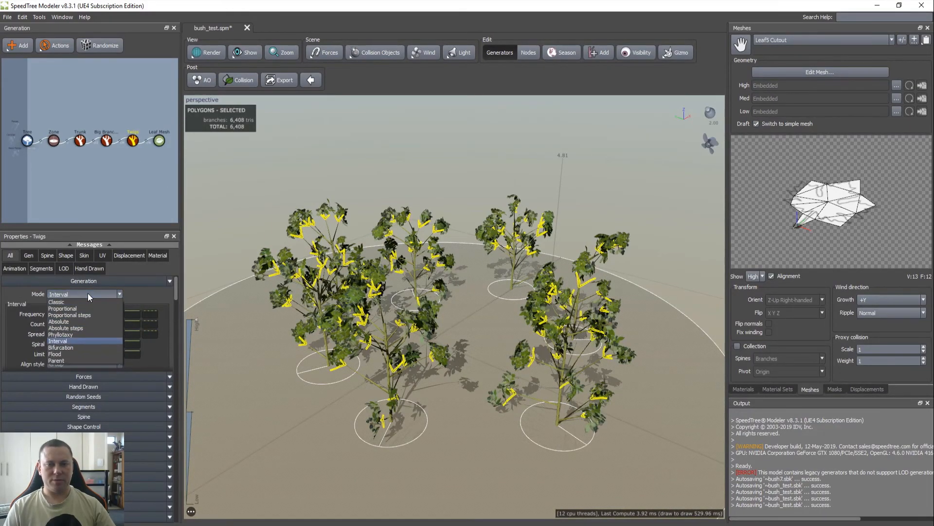
left_click(77, 322)
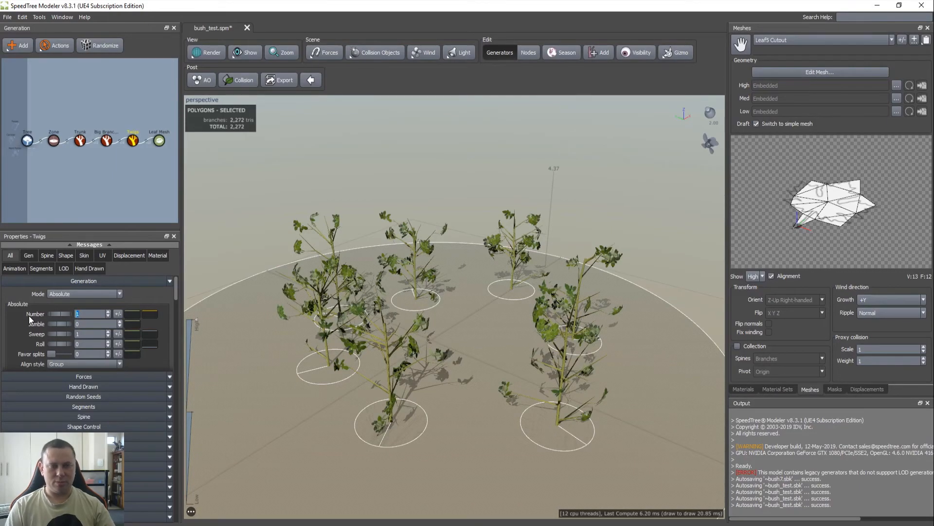
Set the Twigs' First boundary to 0 and deselect the generator
scroll(121, 318, "down", 3)
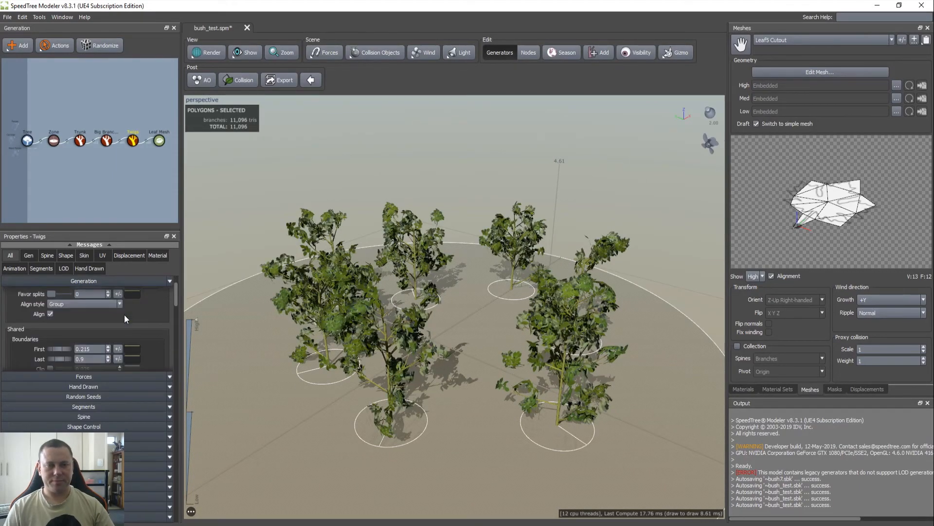
type("0")
key("Tab")
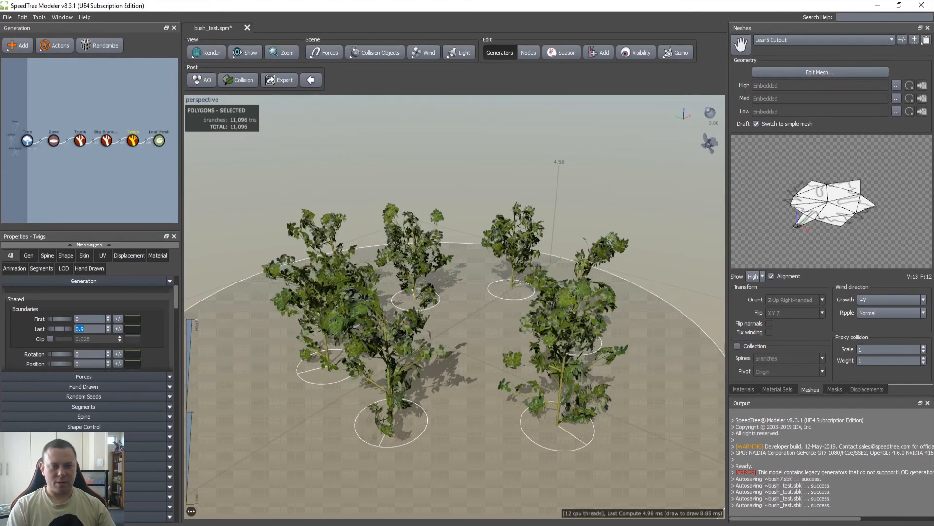
key("Return")
left_click_drag(240, 274, 250, 292)
left_click(240, 241)
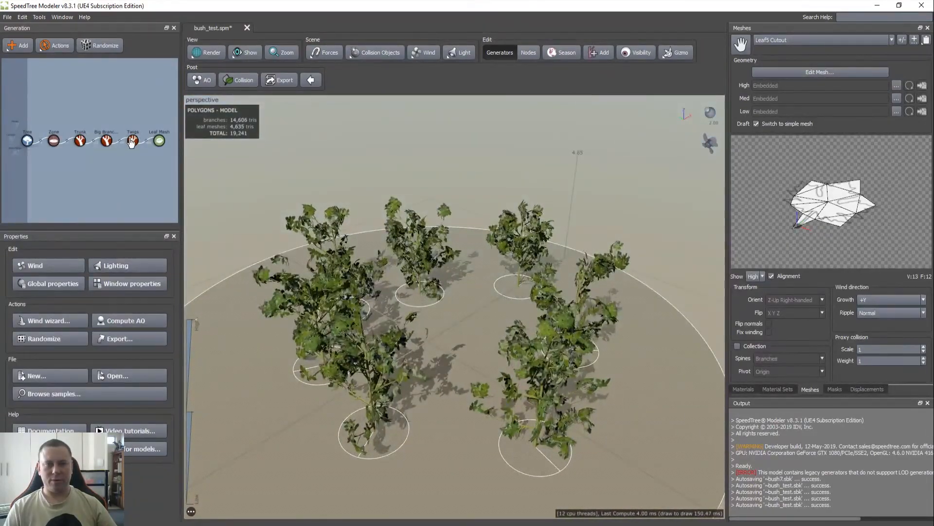
Inspect the bushes closely and try the Leaf4 material on the Leaf Mesh
left_click_drag(232, 220, 291, 217)
scroll(253, 215, "up", 3)
scroll(252, 215, "down", 3)
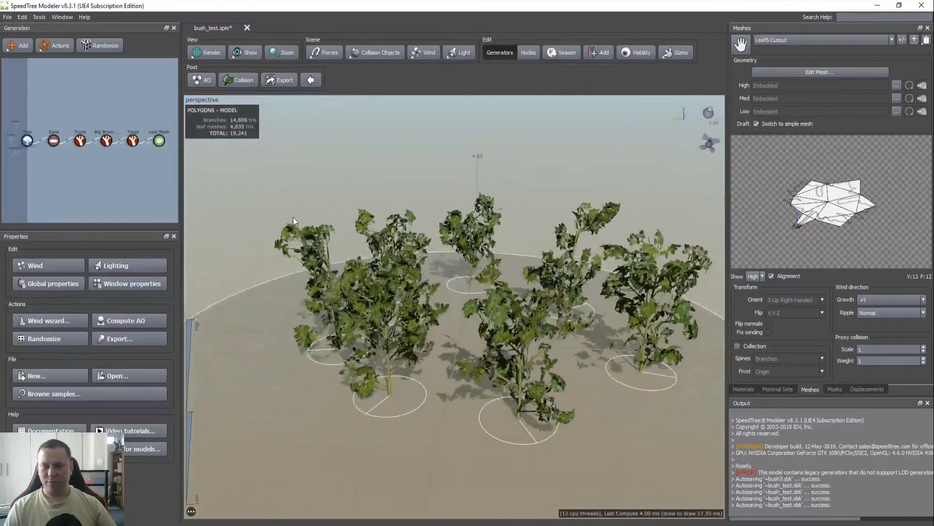
scroll(306, 221, "up", 5)
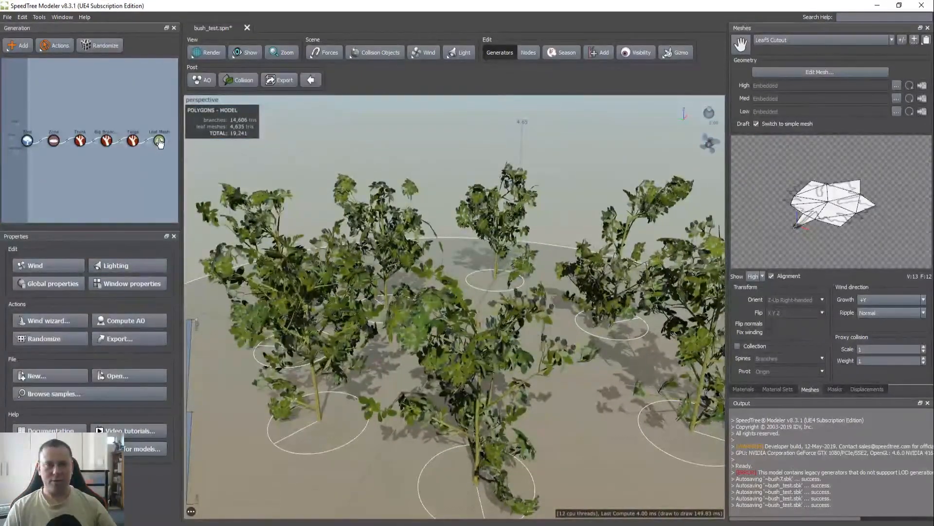
left_click(160, 140)
left_click(88, 313)
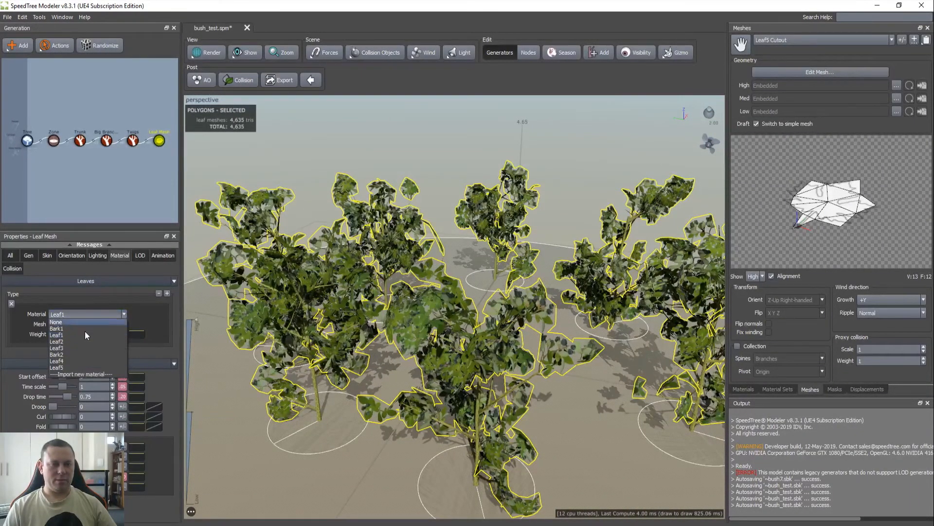
left_click(72, 359)
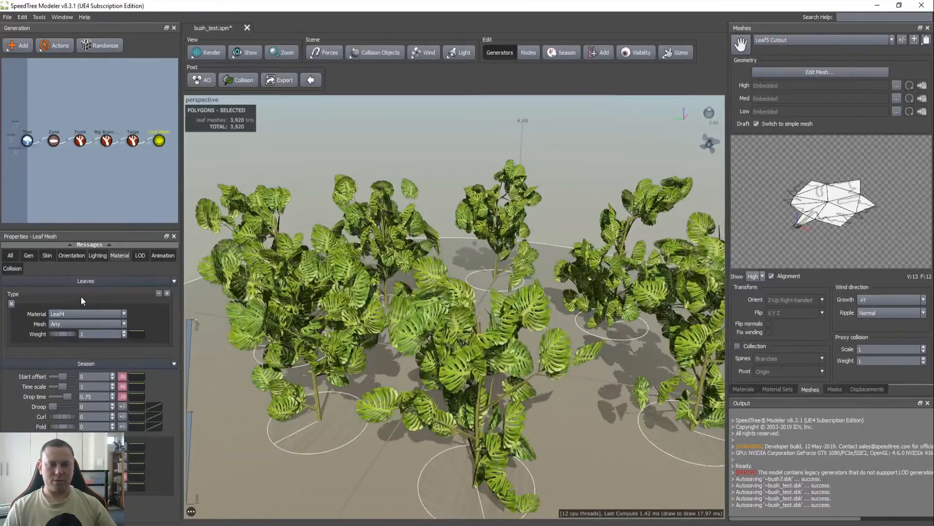
Set the Leaf Mesh material to Leaf5 and deselect the generator to view the result
left_click(80, 313)
left_click(70, 366)
left_click_drag(274, 331, 273, 306)
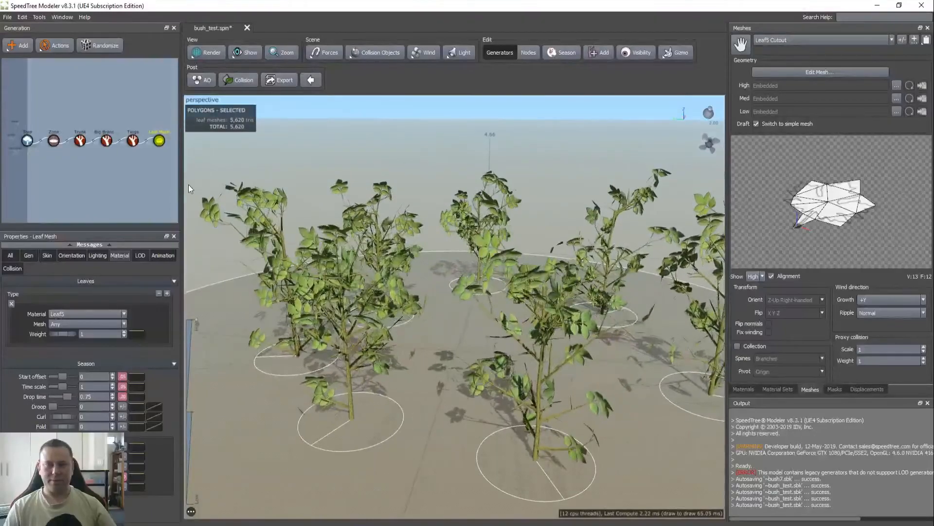
left_click(154, 169)
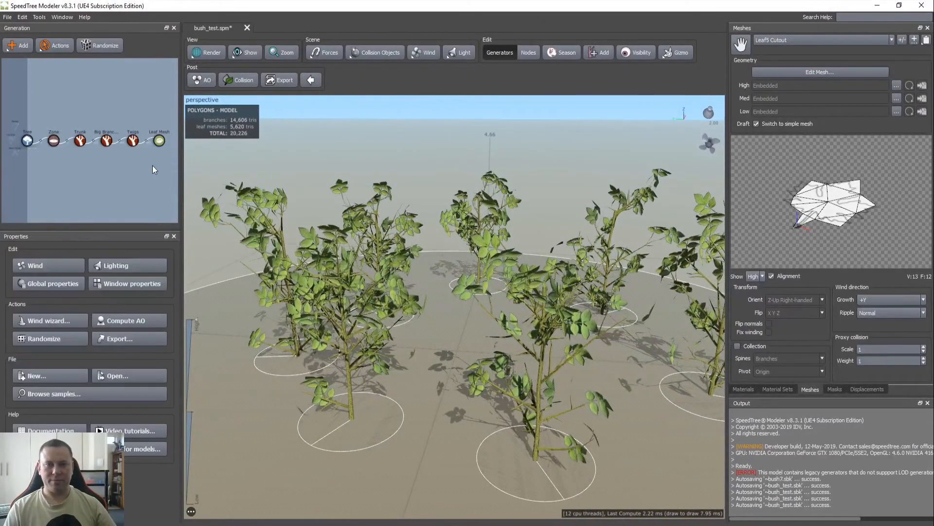
Set the Leaf Mesh leaf size to 1 and view the larger leaves
left_click(159, 142)
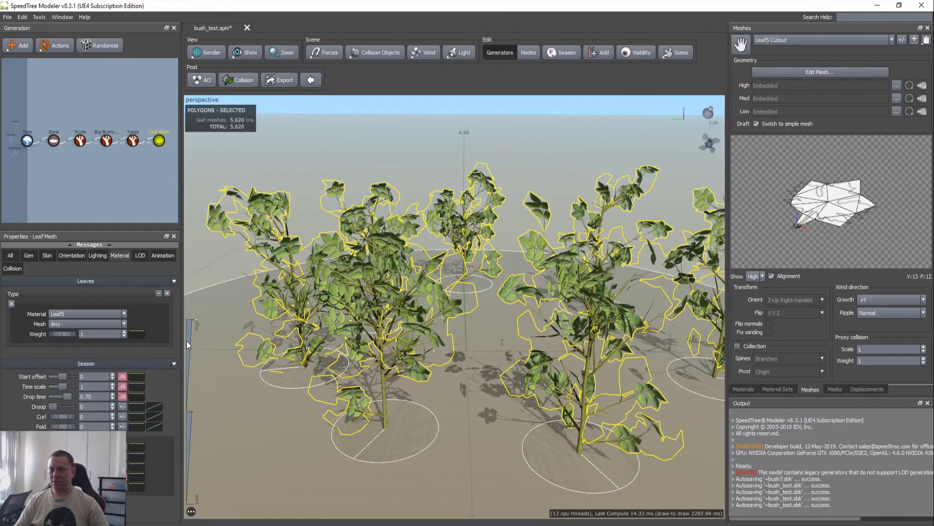
left_click(19, 255)
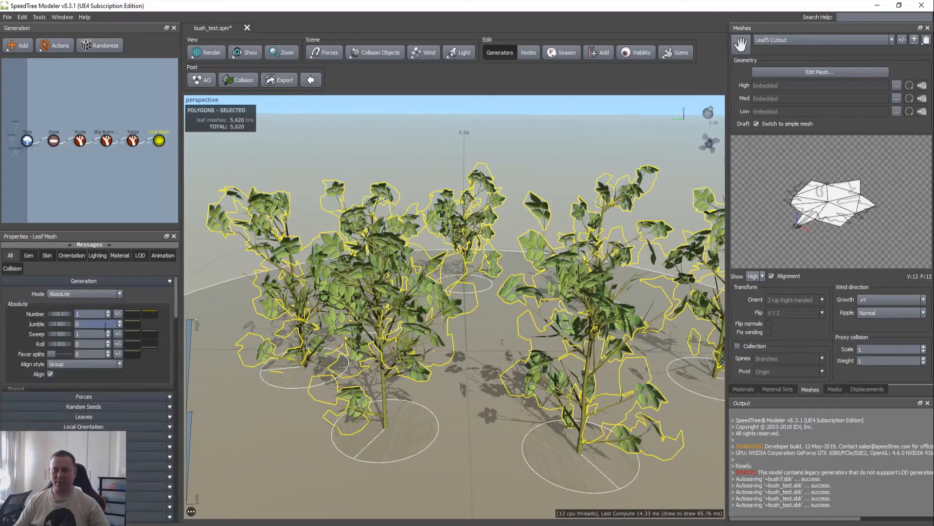
scroll(148, 355, "down", 5)
scroll(152, 361, "down", 3)
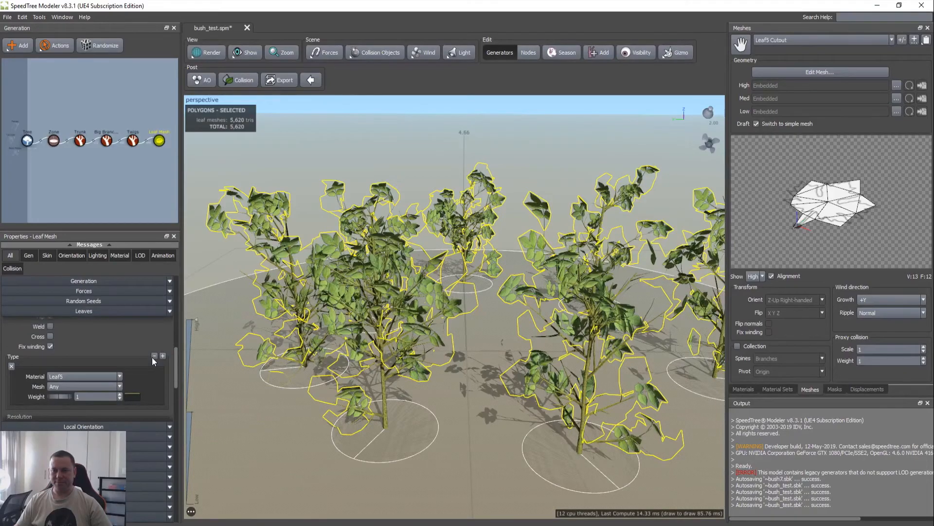
scroll(142, 355, "up", 3)
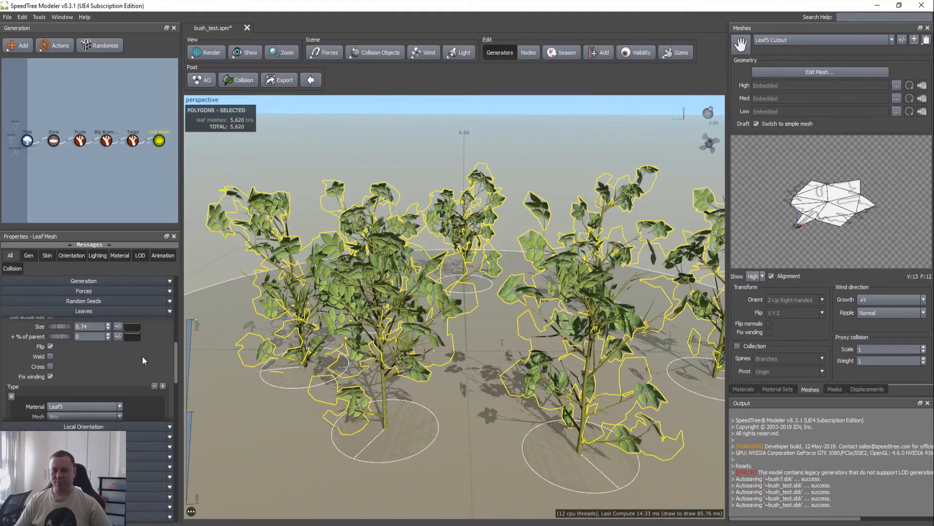
mouse_move(58, 357)
left_mouse_down()
mouse_move(88, 355)
mouse_move(72, 354)
left_mouse_up()
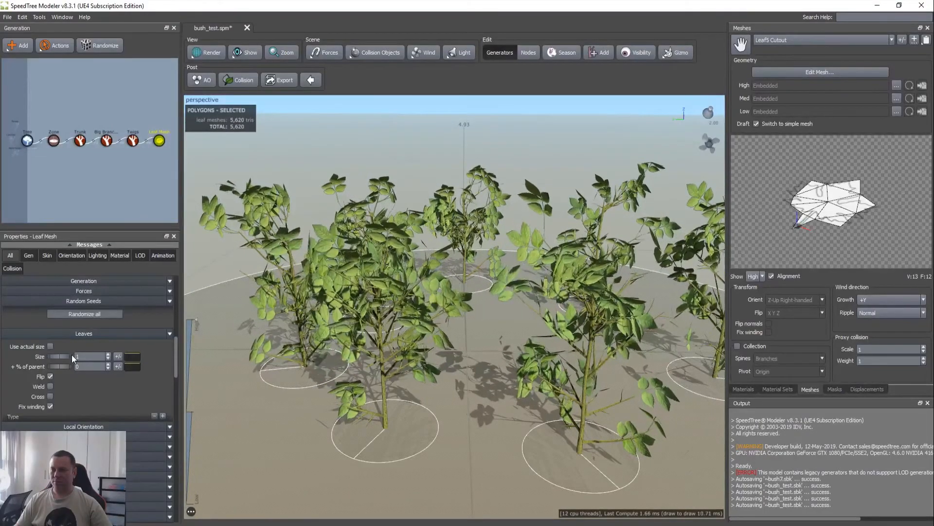
left_click_drag(322, 345, 178, 218)
Change the Leaf Mesh material to Leaf1 and deselect the generator to view the bushes
left_click(160, 141)
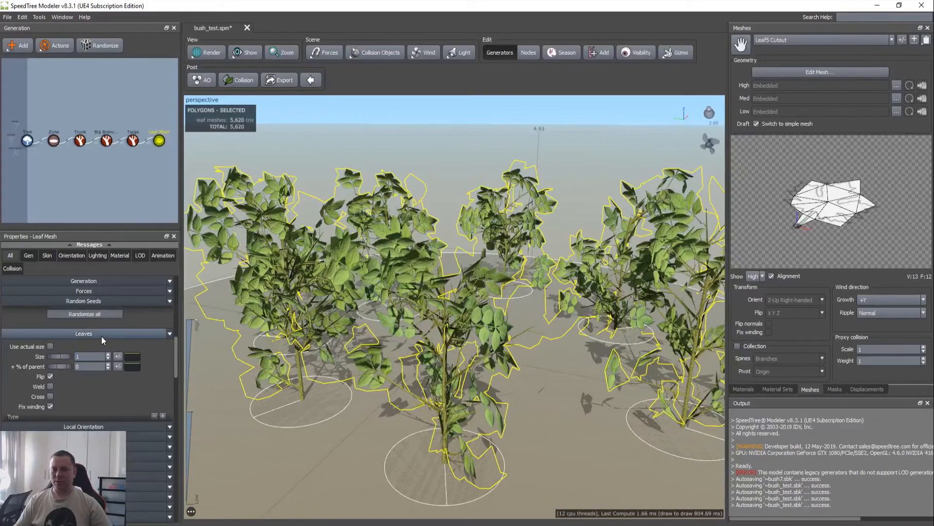
left_click(119, 257)
left_click(85, 314)
left_click(75, 335)
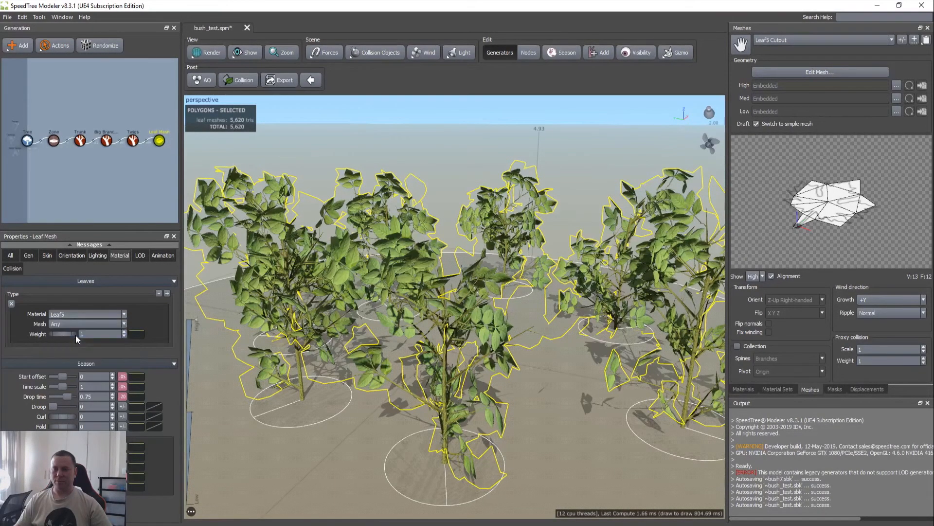
scroll(439, 355, "up", 5)
scroll(439, 354, "down", 6)
left_click(455, 165)
left_click_drag(402, 235, 393, 271)
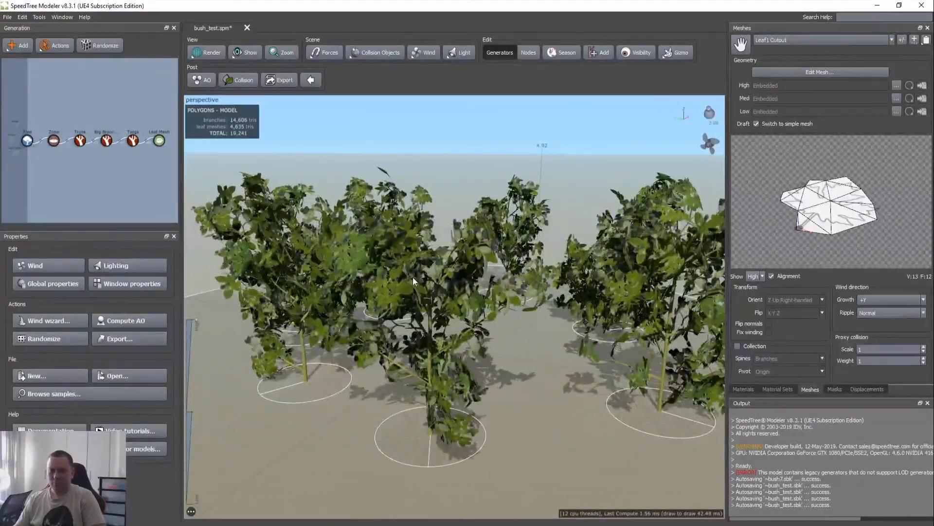
Randomize the whole model to get a new variation of the bushes
left_click(61, 338)
scroll(458, 302, "down", 3)
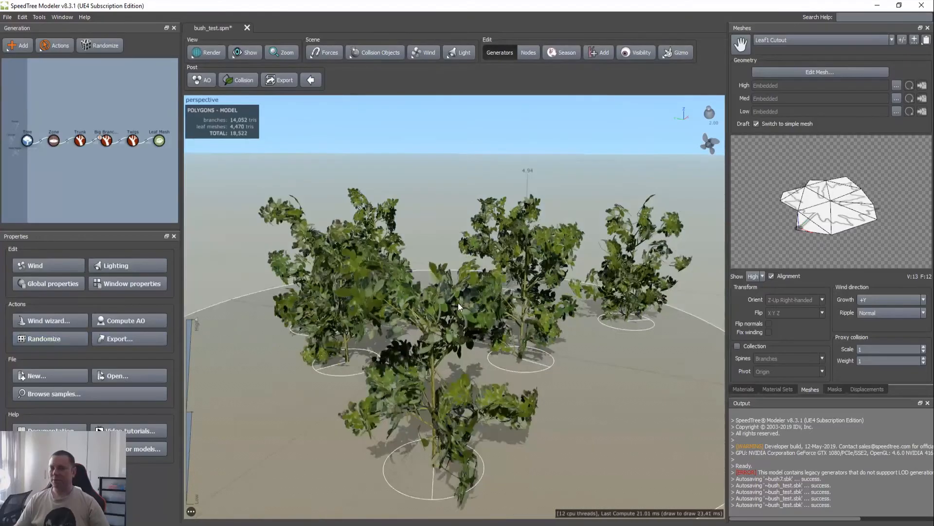
mouse_move(450, 308)
left_mouse_down()
mouse_move(489, 297)
mouse_move(437, 307)
left_mouse_up()
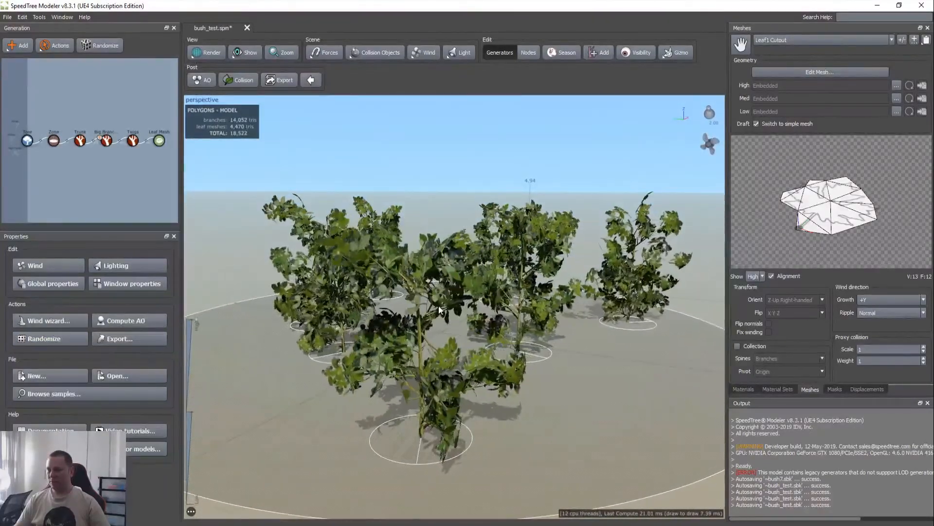
Set the Big Branches' First boundary to 0.2 and view the bushes
left_click(104, 141)
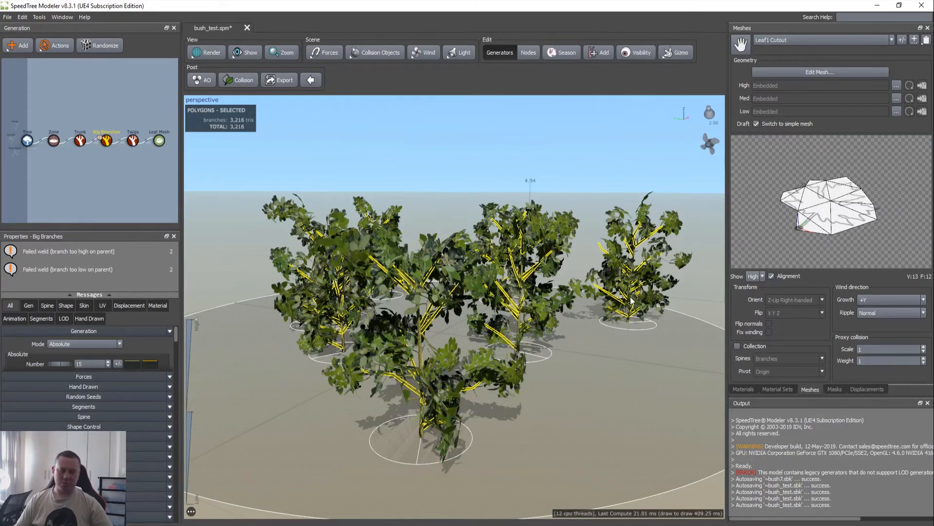
left_click_drag(90, 295, 90, 242)
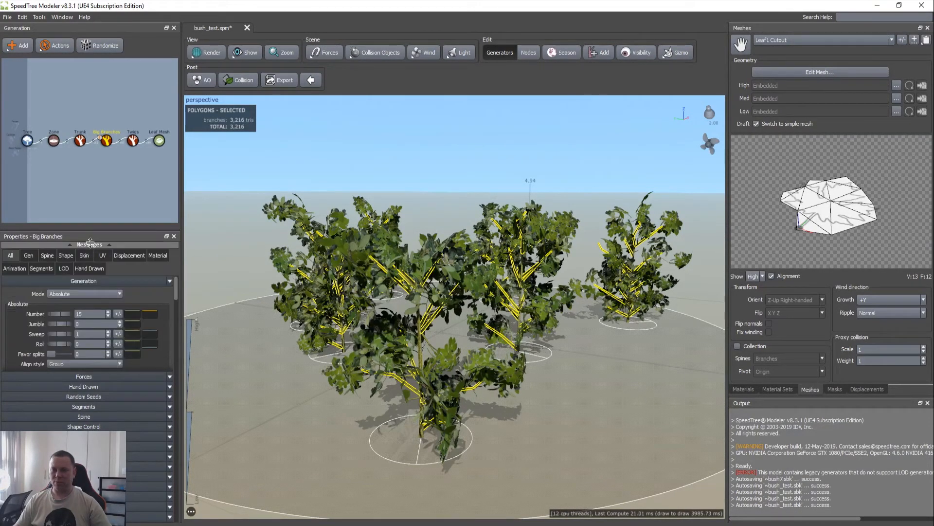
scroll(106, 323, "down", 3)
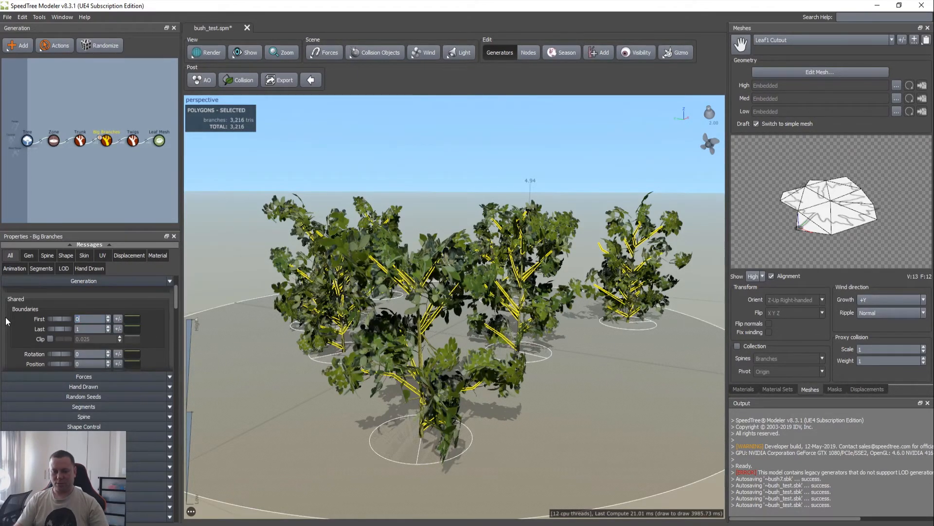
type("0.2")
key("Tab")
left_click_drag(462, 403, 475, 369)
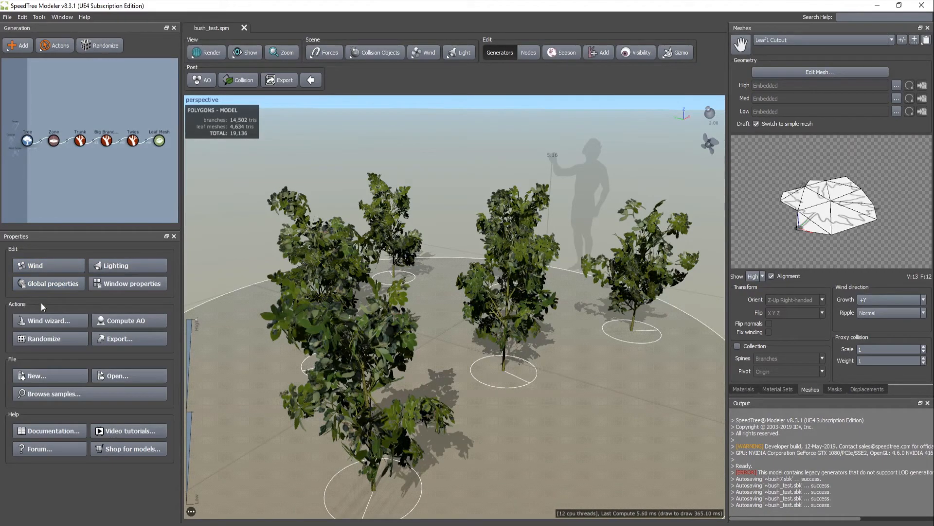
Check the Tree's Dynamic LOD settings and lower the end of the Trunk's LOD radial segments curve
left_click(51, 284)
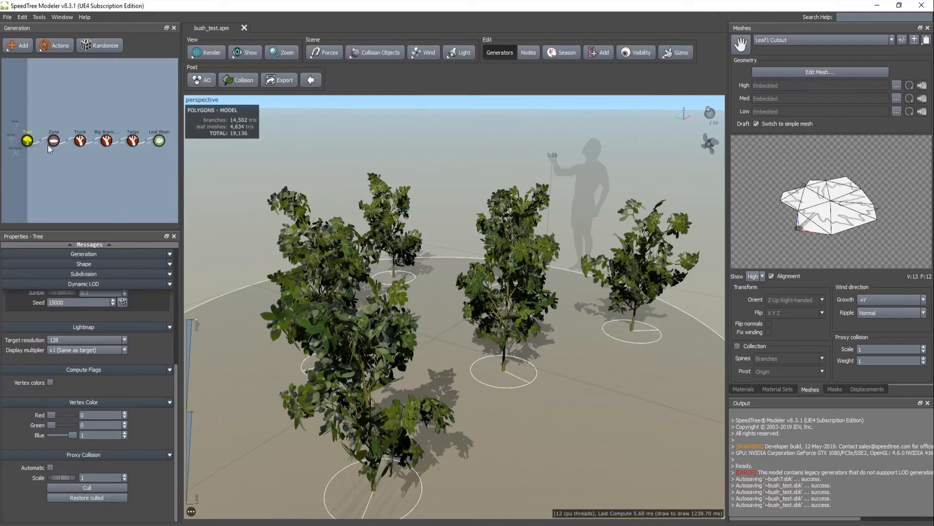
scroll(156, 339, "up", 1)
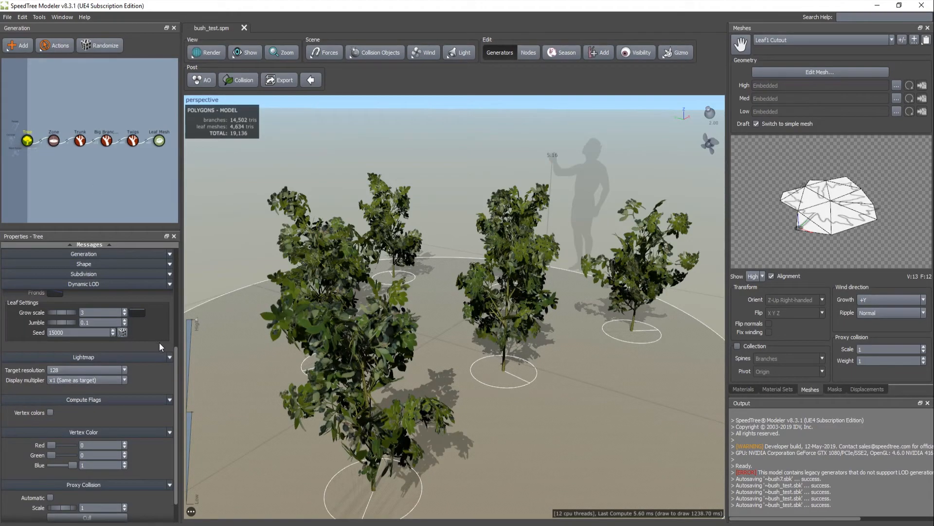
scroll(104, 287, "up", 2)
scroll(104, 285, "up", 1)
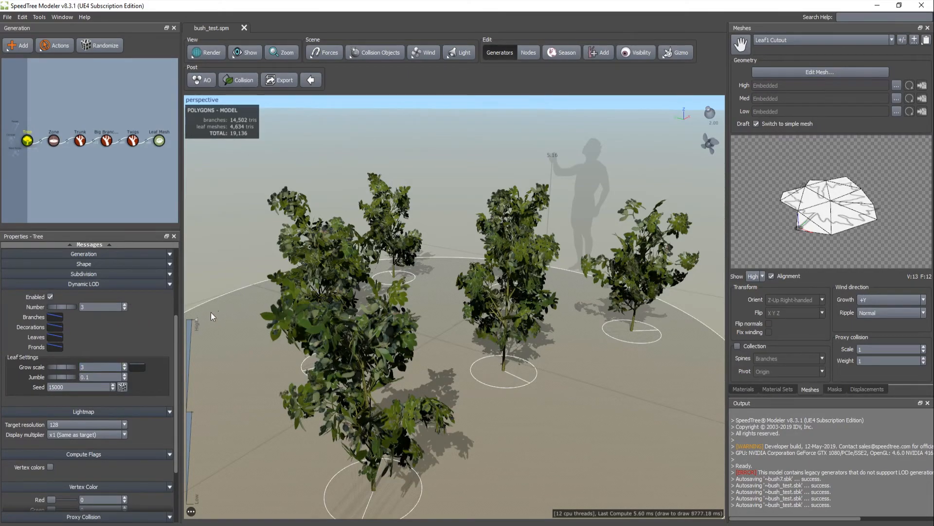
left_click(79, 141)
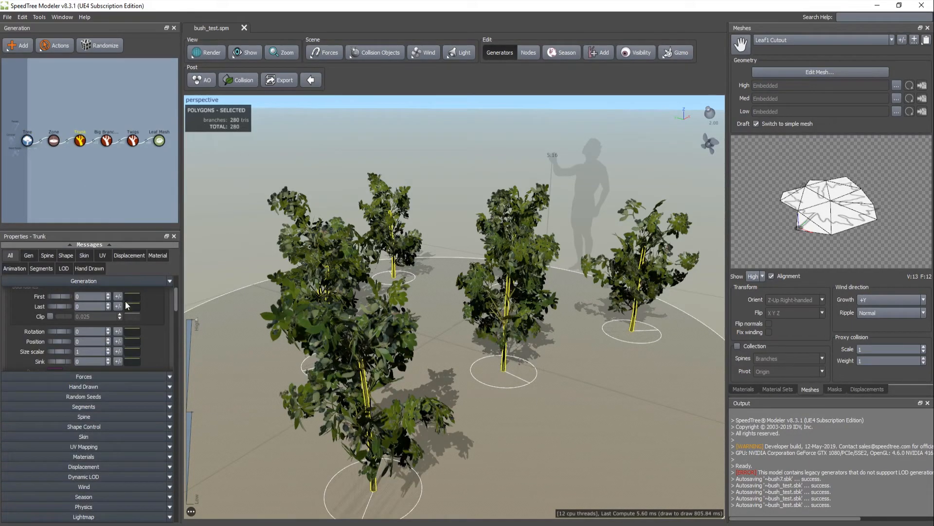
left_click(68, 268)
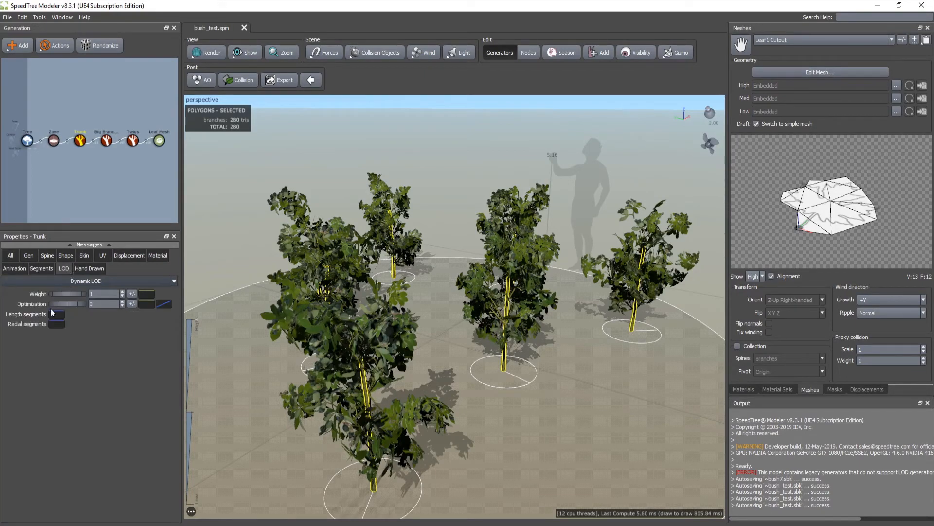
left_click(56, 324)
left_click_drag(299, 356, 298, 448)
Lower the end of the Dynamic LOD radial segments curves for the Big Branches and the Twigs
left_click(106, 140)
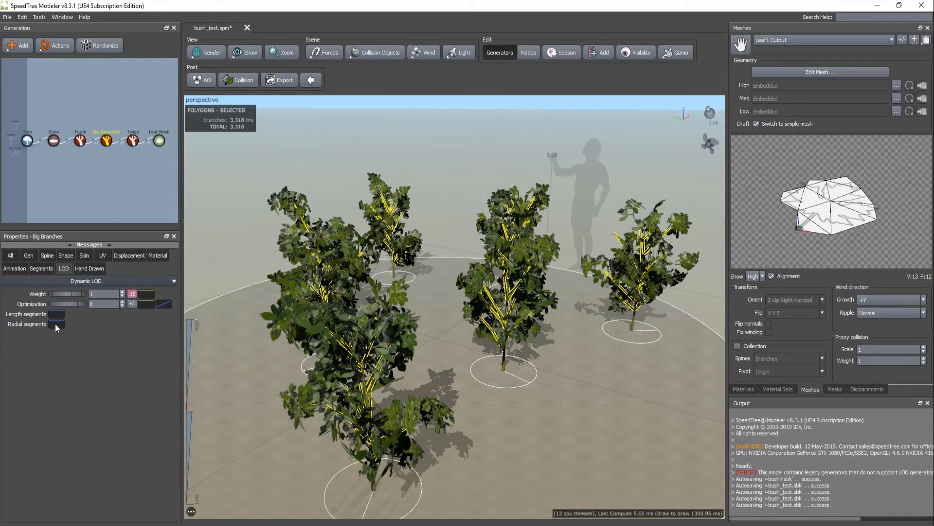
left_click(55, 324)
left_click_drag(299, 354, 298, 386)
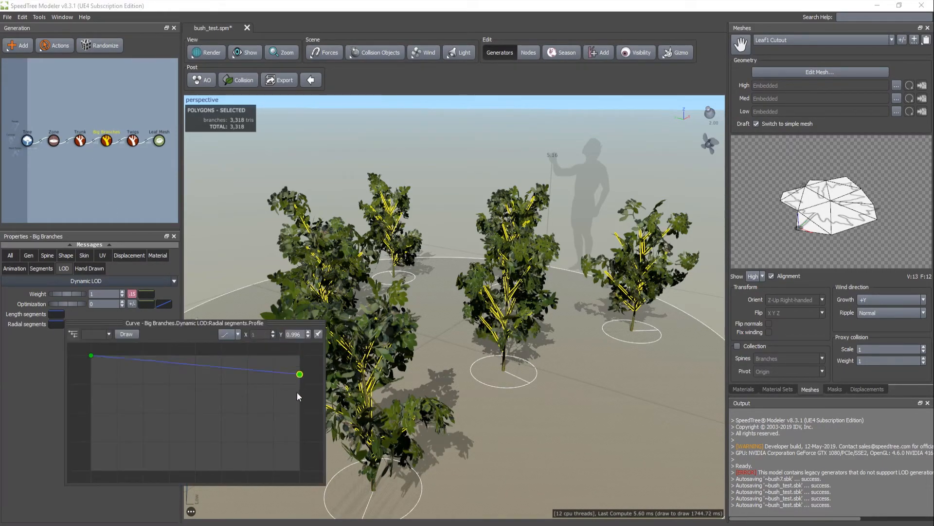
left_click(34, 371)
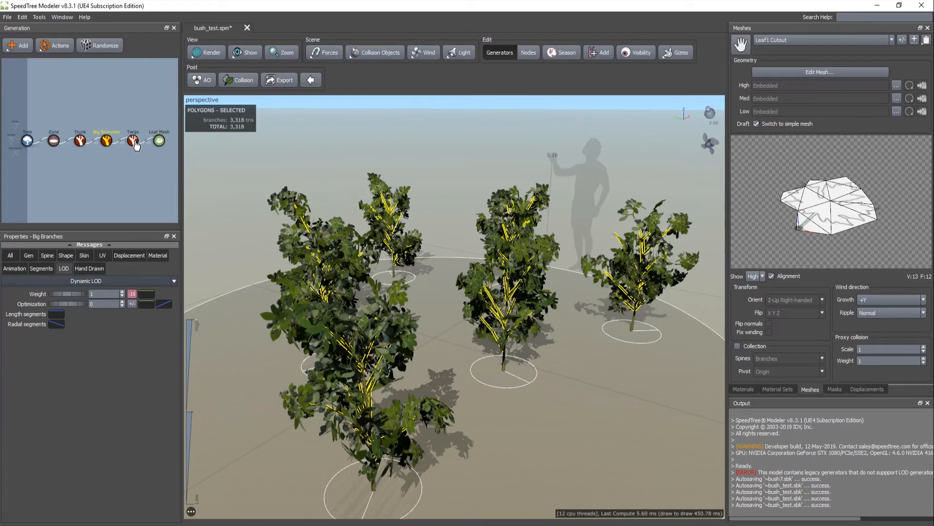
left_click(133, 141)
left_click(56, 324)
left_click_drag(298, 357, 304, 413)
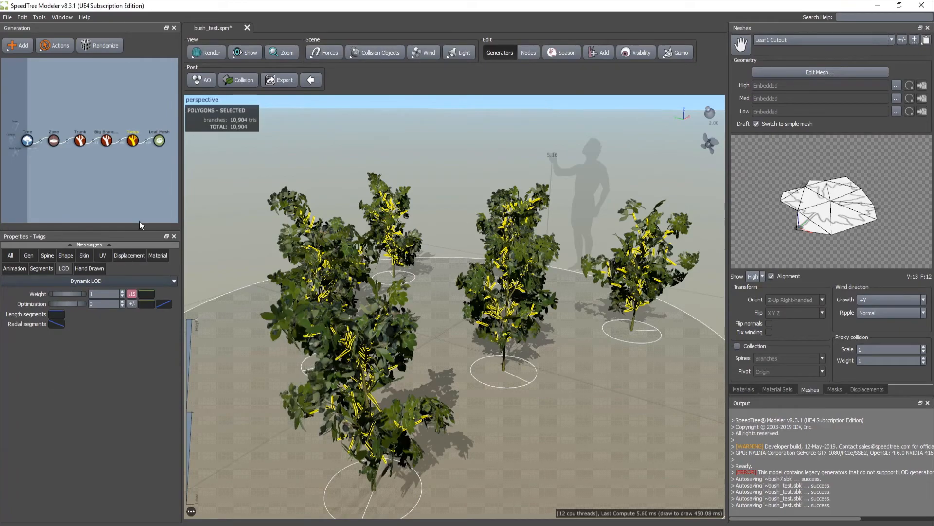
left_click(172, 214)
Preview the lowest level of detail, inspect the simplified bushes, and return to the highest level
left_click_drag(197, 322, 173, 515)
scroll(285, 401, "up", 3)
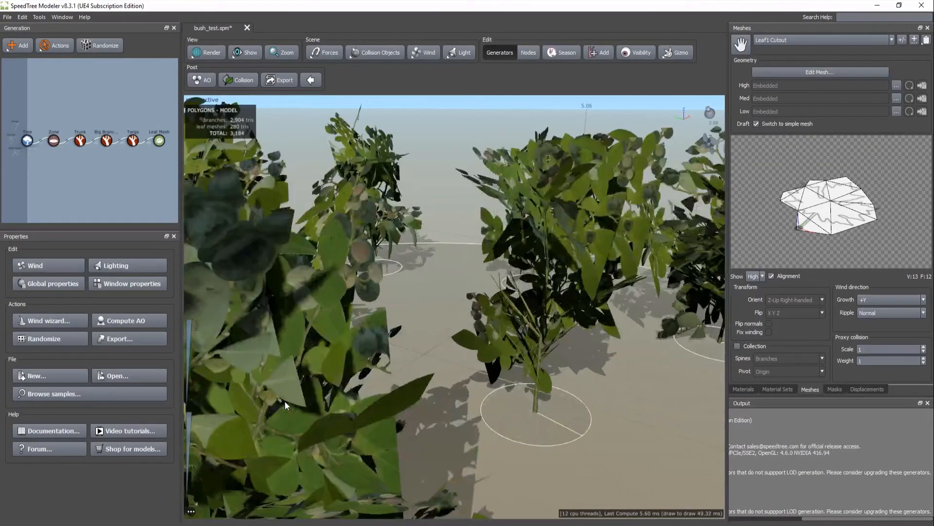
scroll(285, 401, "down", 5)
left_click_drag(285, 401, 231, 252)
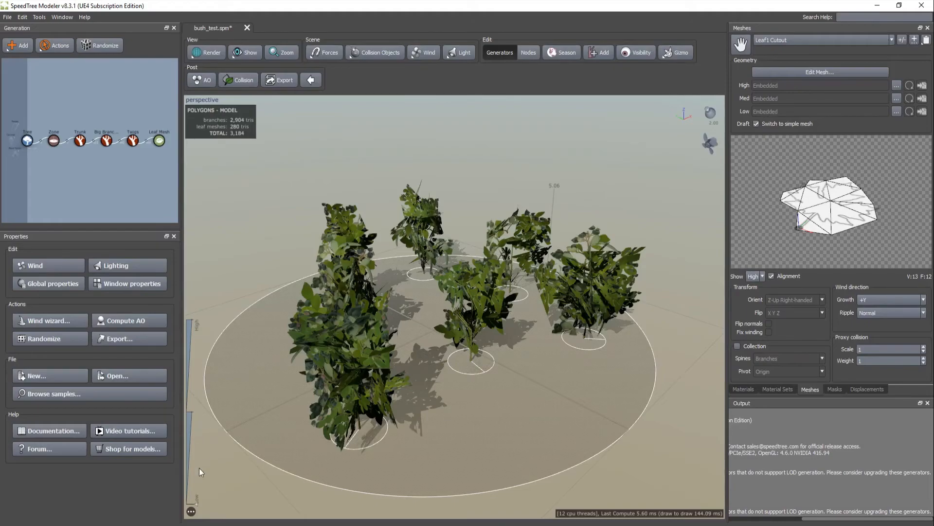
left_click_drag(195, 508, 197, 313)
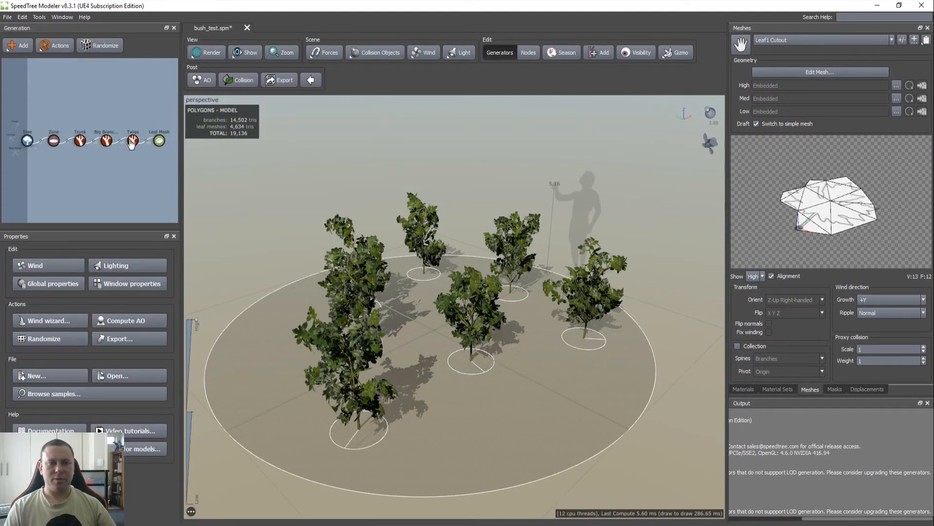
Lower the end of the Dynamic LOD length segments curves for the Trunk and the Big Branches
left_click(80, 141)
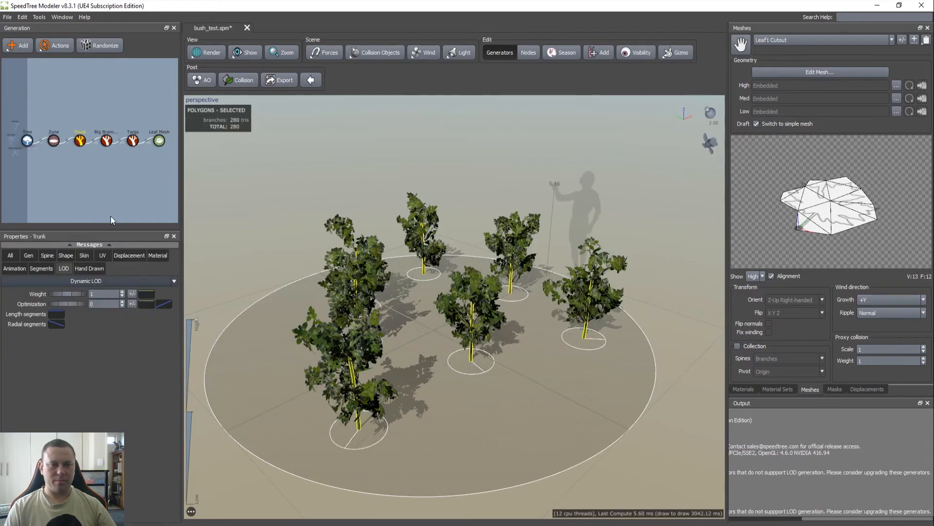
left_click(57, 316)
left_click_drag(301, 346, 299, 385)
left_click(78, 142)
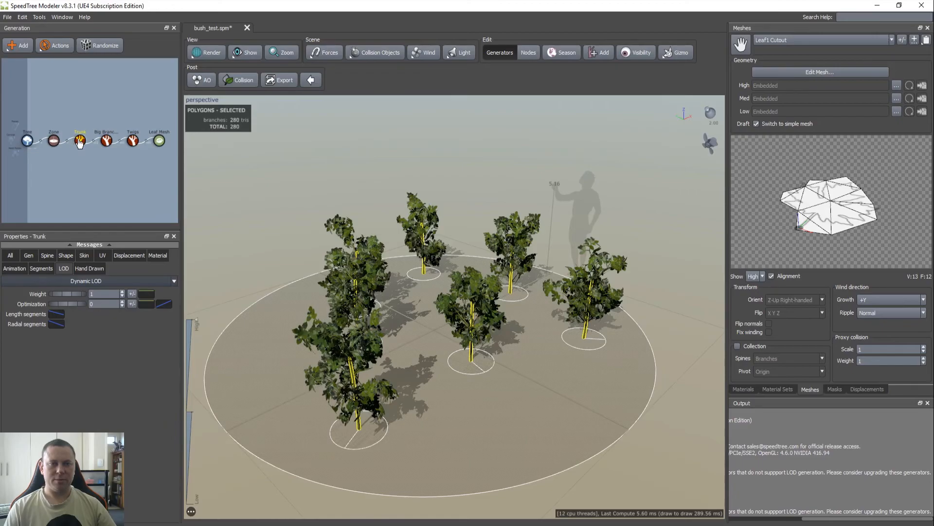
left_click(107, 141)
left_click(57, 315)
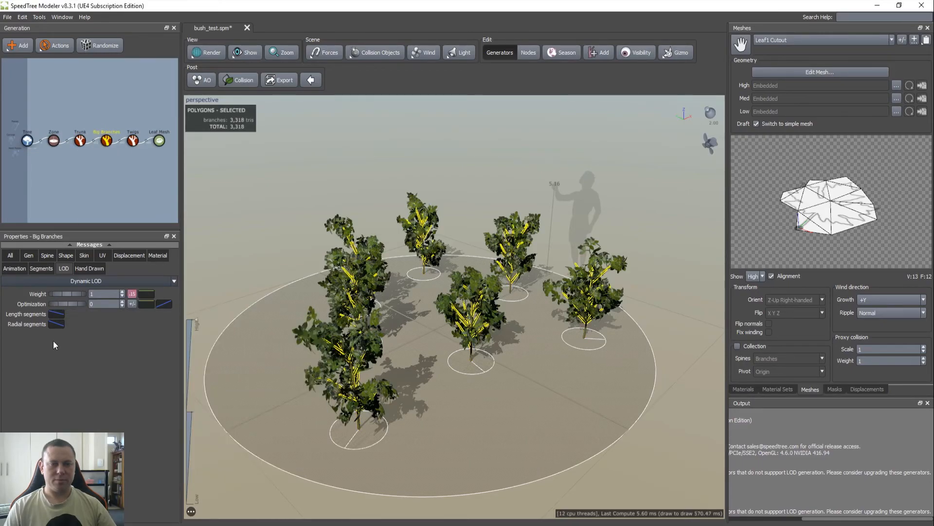
Slope the Twigs' Dynamic LOD length segments curve down to about 0.39 at its end and deselect the generator
left_click(132, 142)
mouse_move(57, 317)
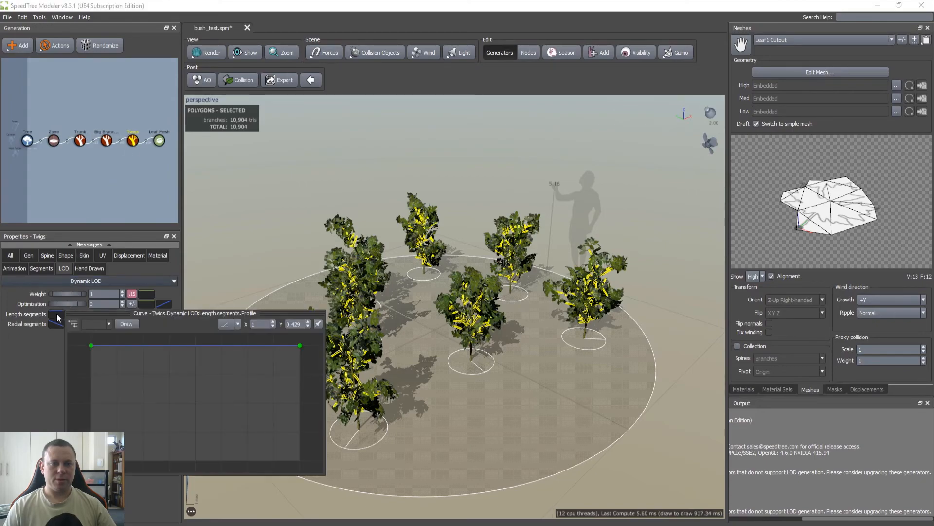
left_click_drag(300, 346, 299, 417)
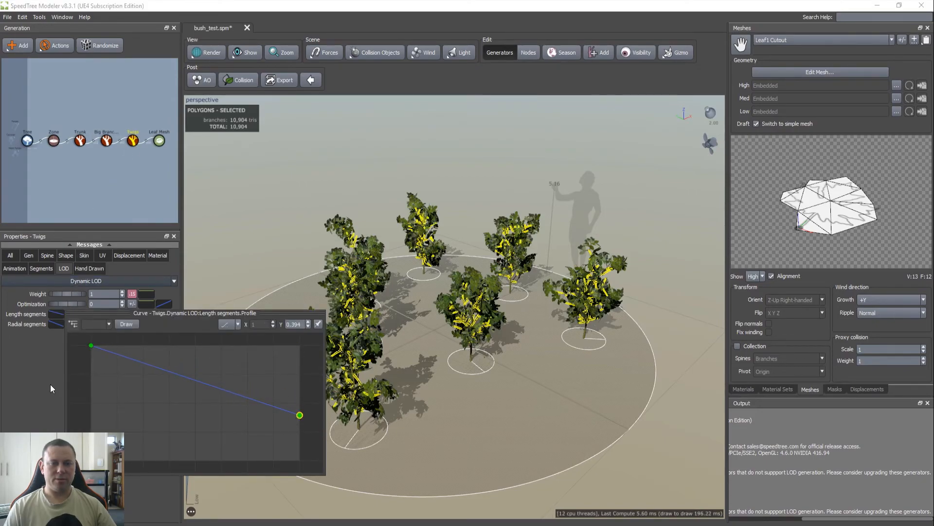
left_click(235, 257)
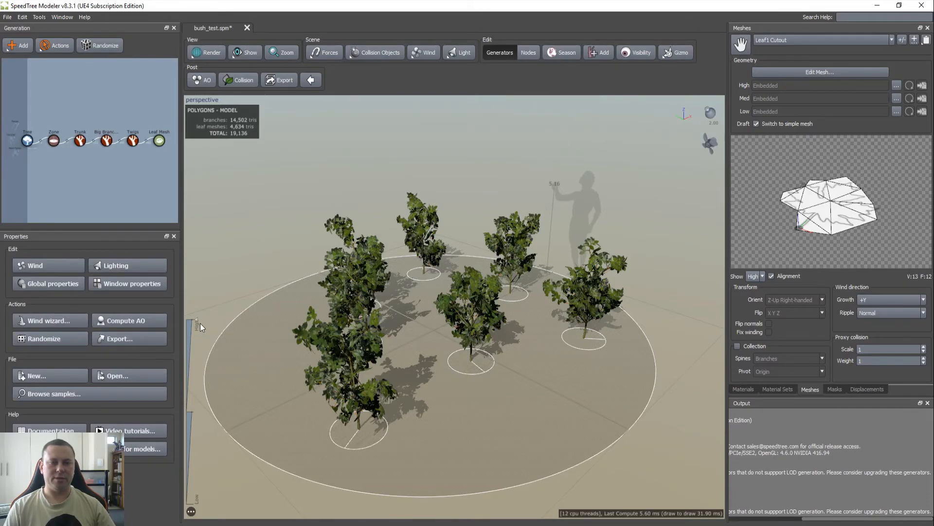
Examine the reduced-segment lowest LOD from near and far, and restore the highest LOD preview
left_click_drag(201, 325, 196, 502)
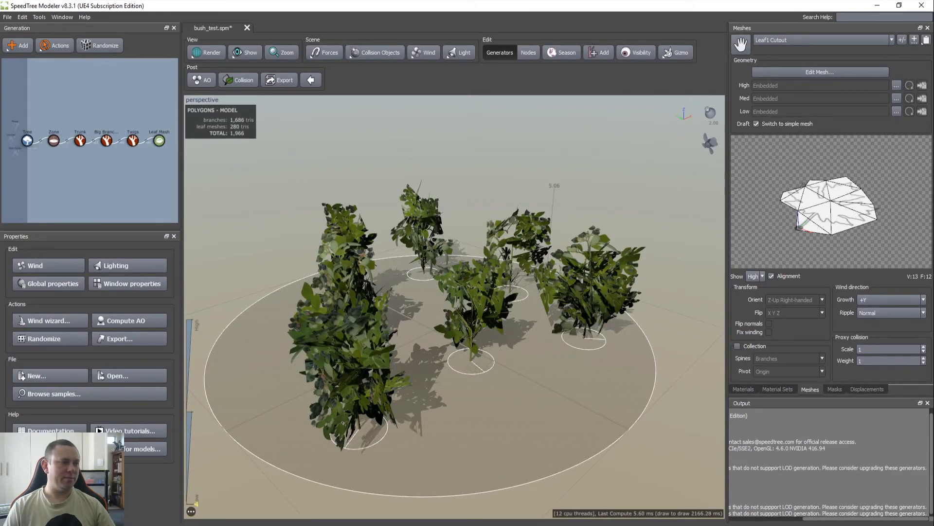
mouse_move(134, 525)
scroll(494, 324, "up", 2)
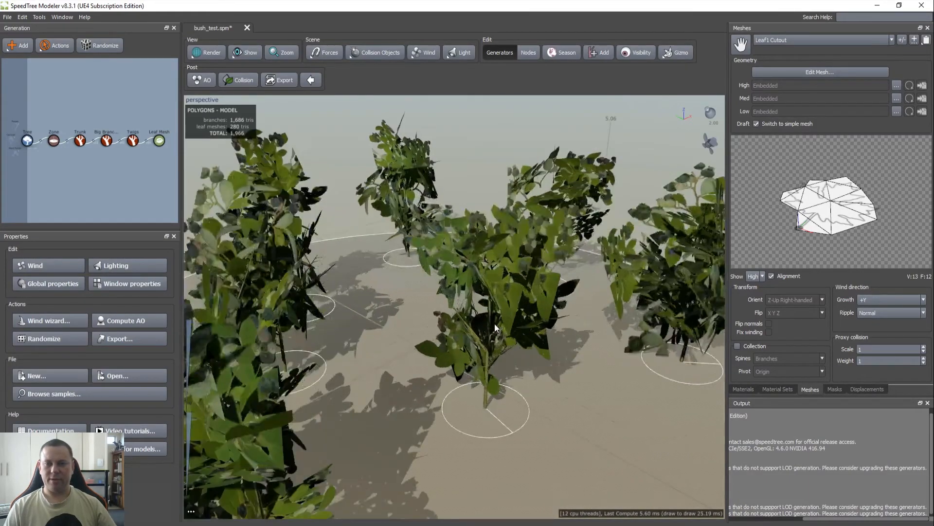
scroll(480, 339, "down", 6)
scroll(468, 343, "down", 3)
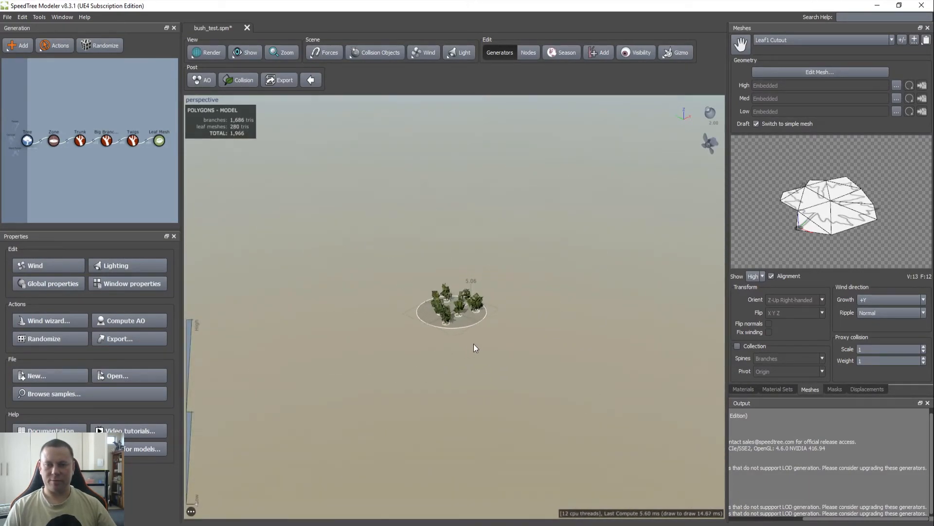
scroll(456, 307, "up", 5)
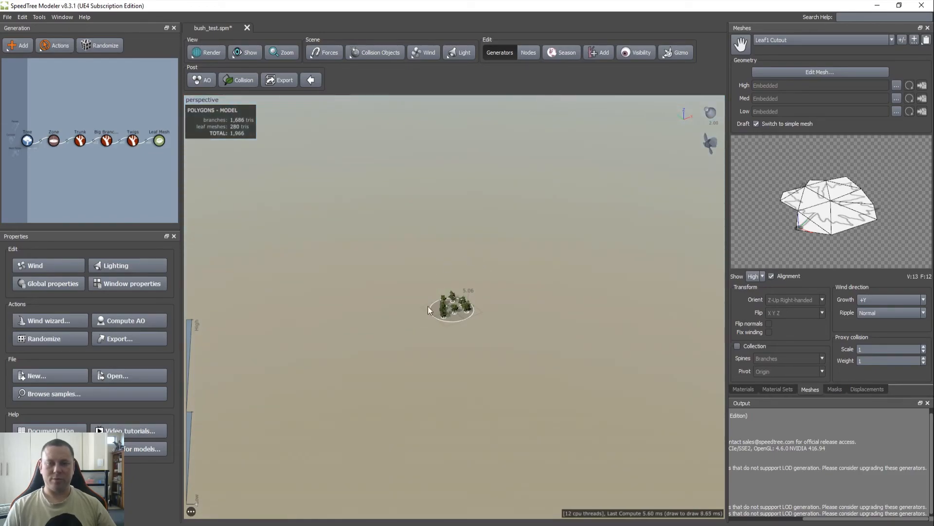
scroll(455, 314, "up", 4)
scroll(404, 313, "down", 2)
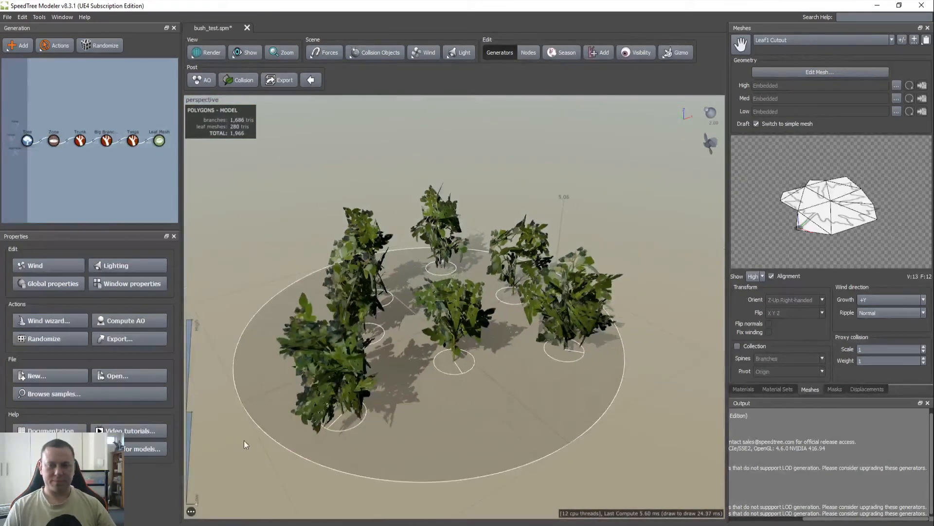
left_click_drag(203, 510, 205, 265)
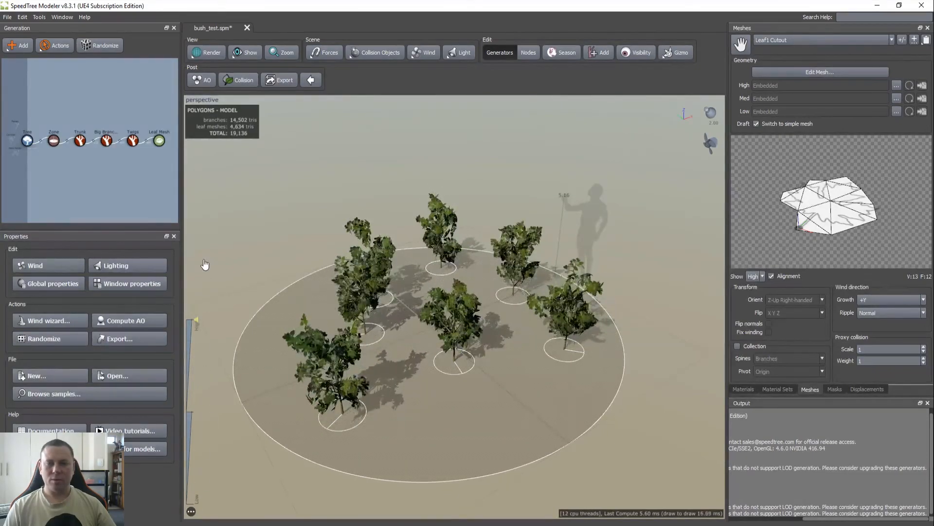
Run the Wind Wizard on the model with Bush as the closest resembling type, setting the leaf type as well
left_click_drag(285, 284, 206, 216)
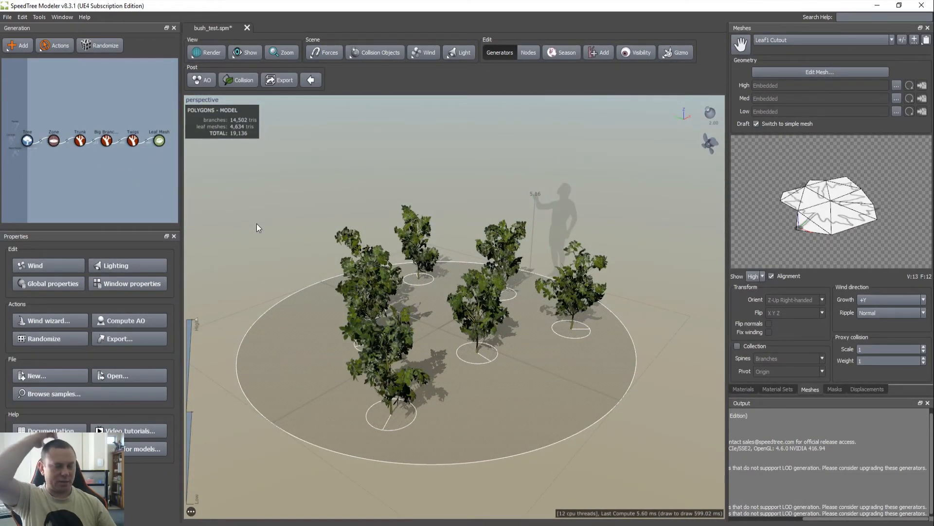
left_click_drag(257, 227, 278, 280)
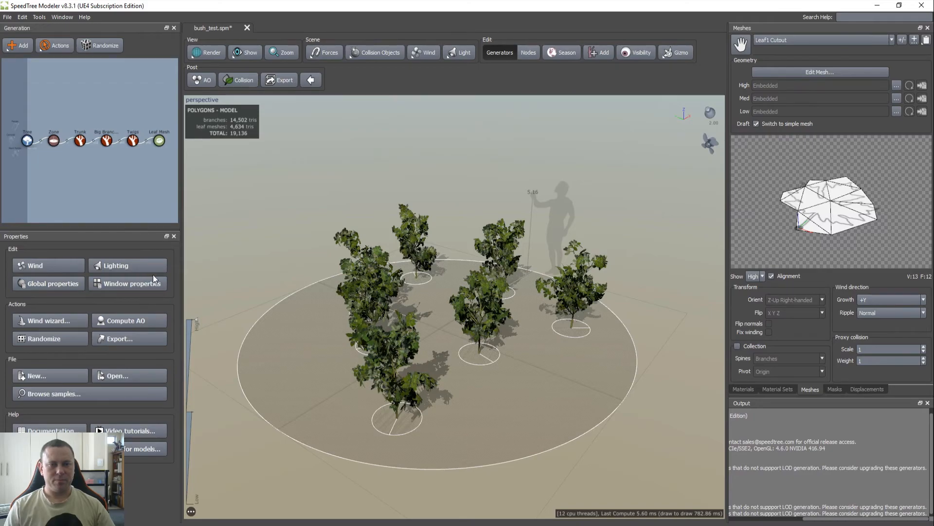
left_click(37, 322)
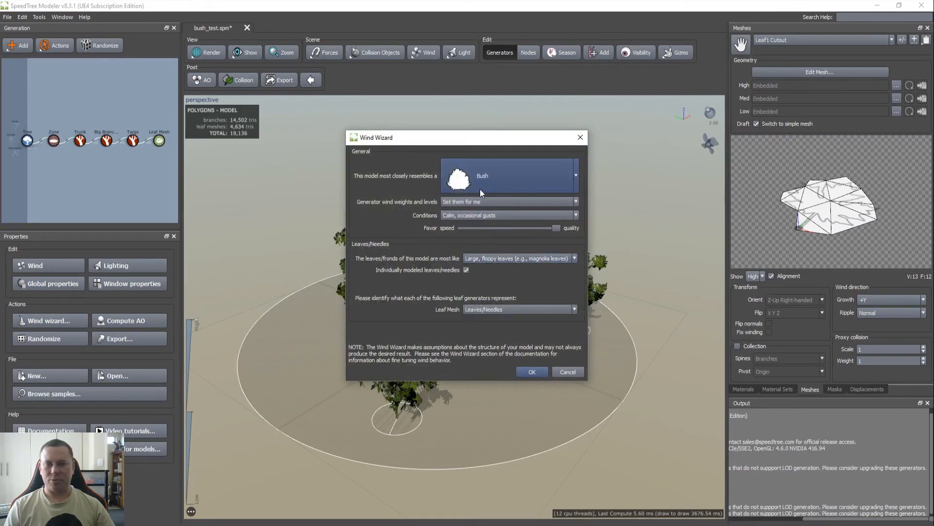
left_click(576, 176)
left_click(487, 340)
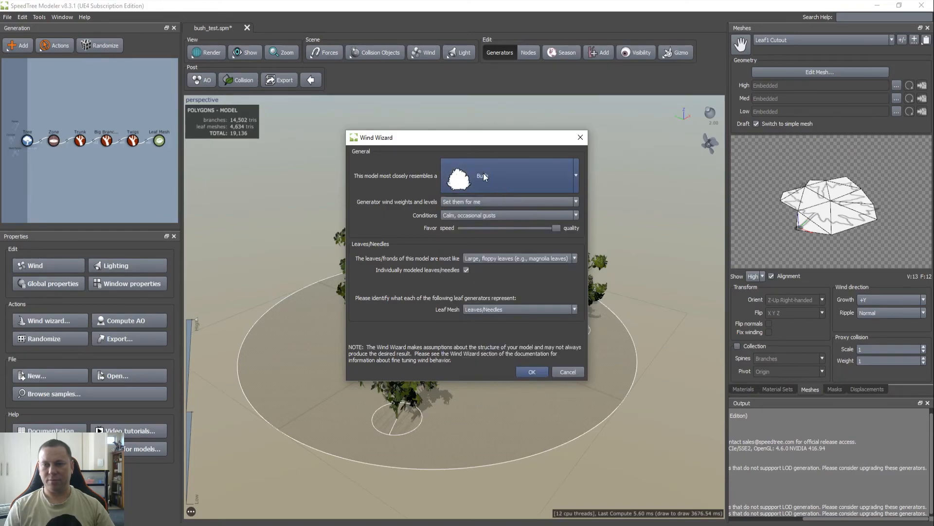
left_click(574, 257)
left_click(487, 267)
left_click(531, 371)
Set the wind scalar of the Leaf Mesh generator to 0.3
scroll(398, 356, "up", 3)
left_click_drag(399, 357, 450, 359)
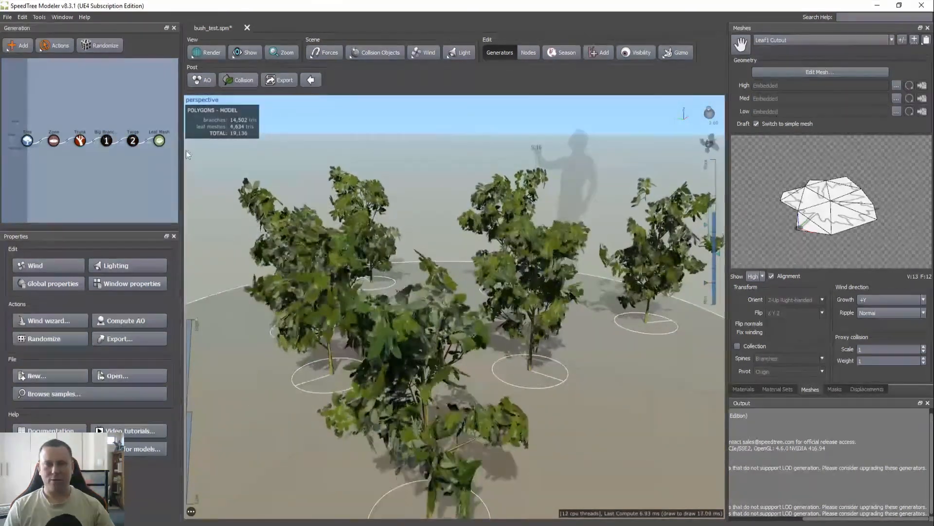
left_click(159, 141)
left_click(163, 255)
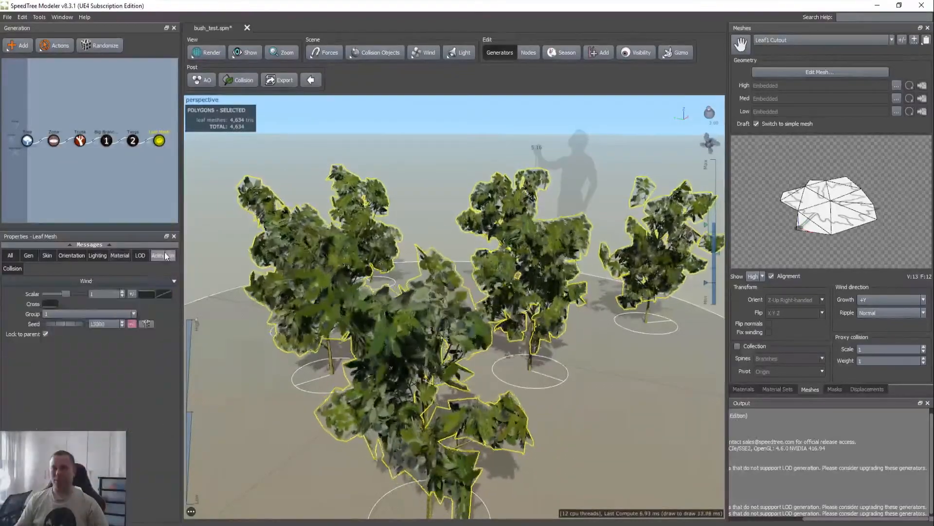
left_click_drag(108, 293, 32, 294)
type("0.3")
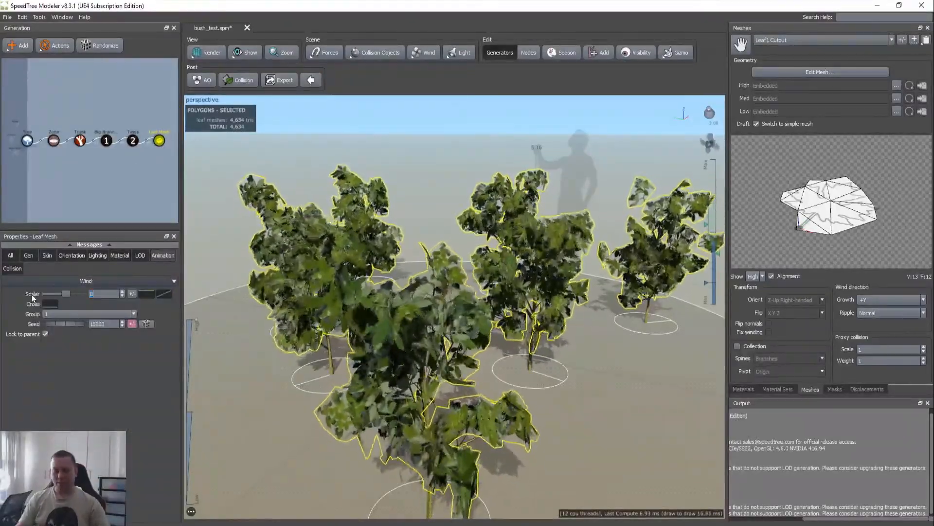
key("Return")
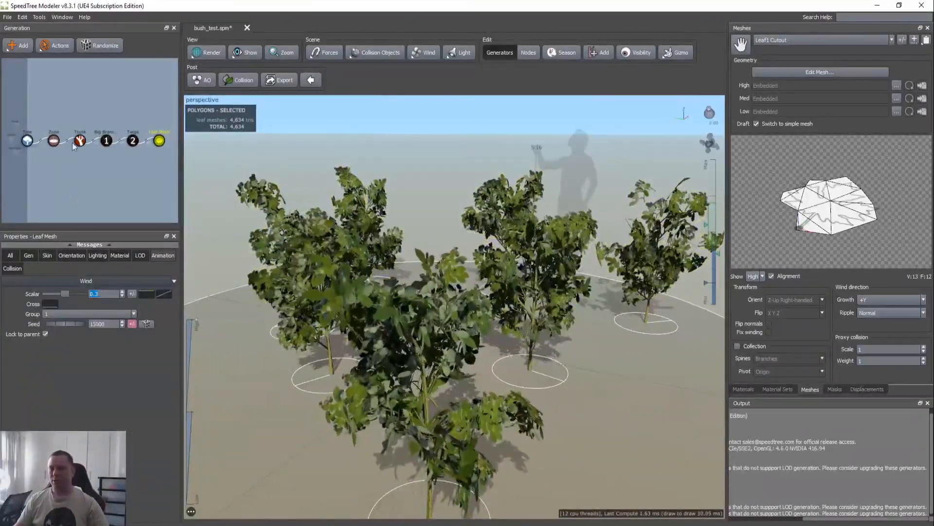
Set the Dynamic LOD weight to 0.3 for both the Twigs and Big Branches generators
left_click(133, 141)
left_click_drag(108, 295, 26, 294)
type("0.3")
key("Return")
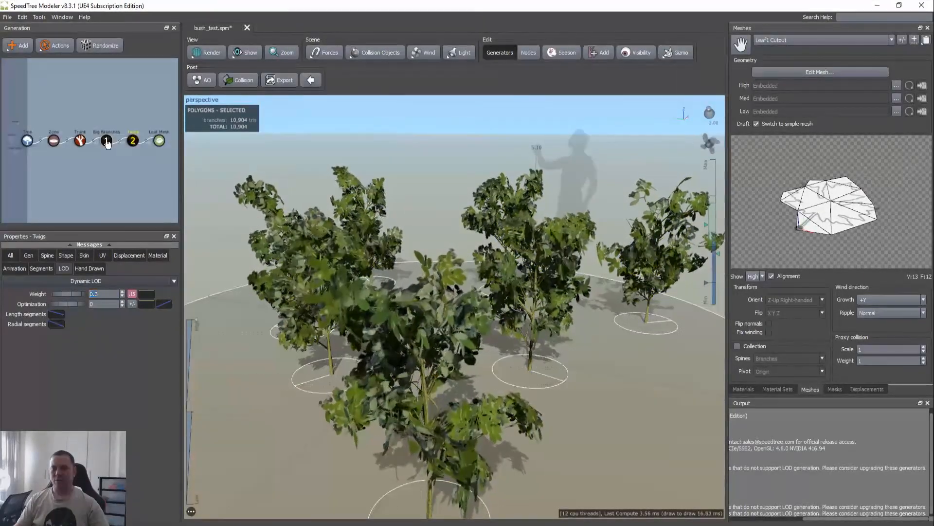
left_click(106, 141)
type("0.3")
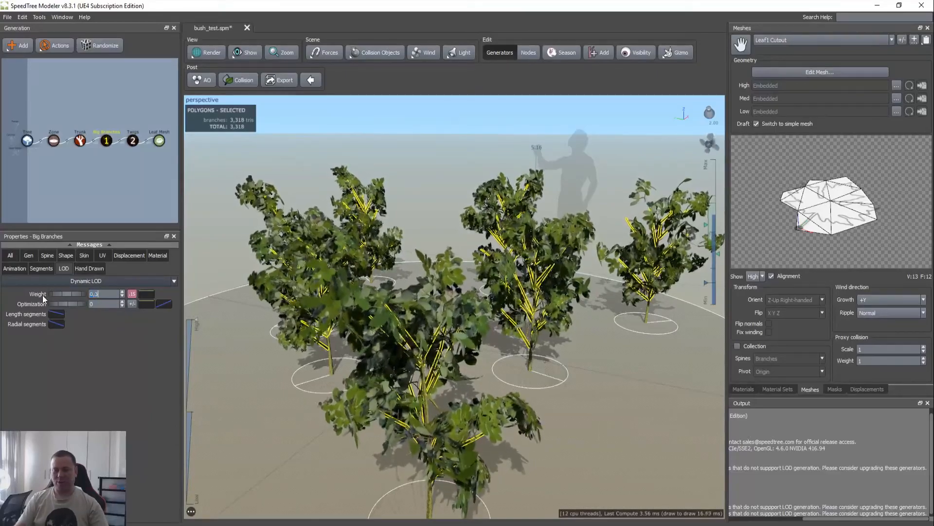
key("Return")
left_click(121, 199)
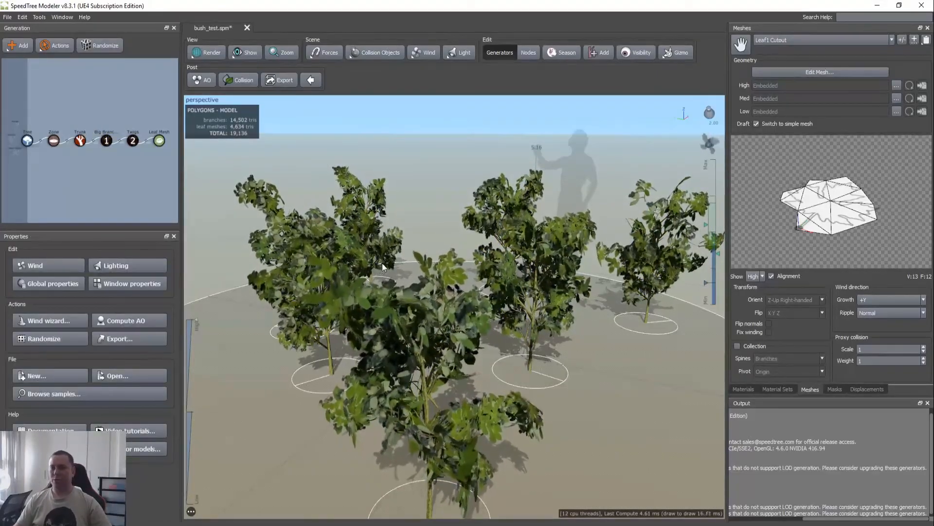
Save the bush_test.spm model and select the Trunk generator
left_click_drag(428, 313, 401, 311)
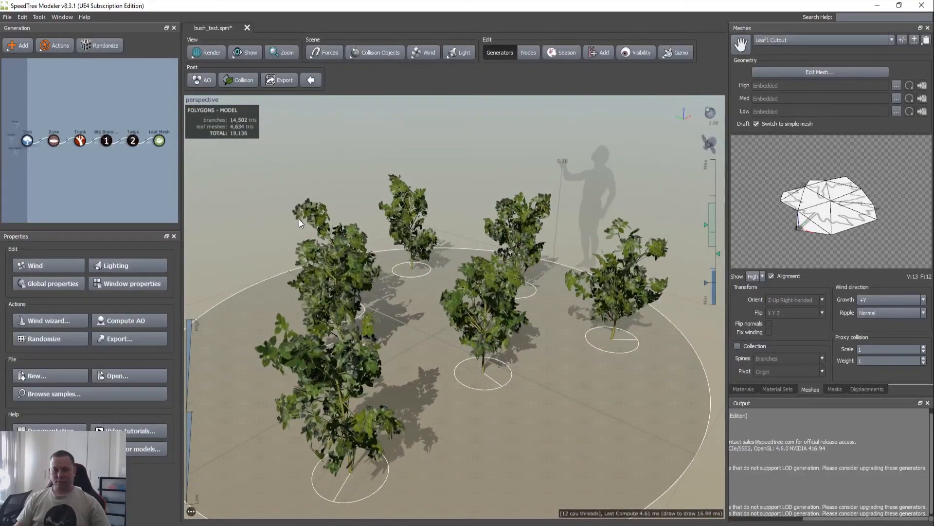
key("ctrl+s")
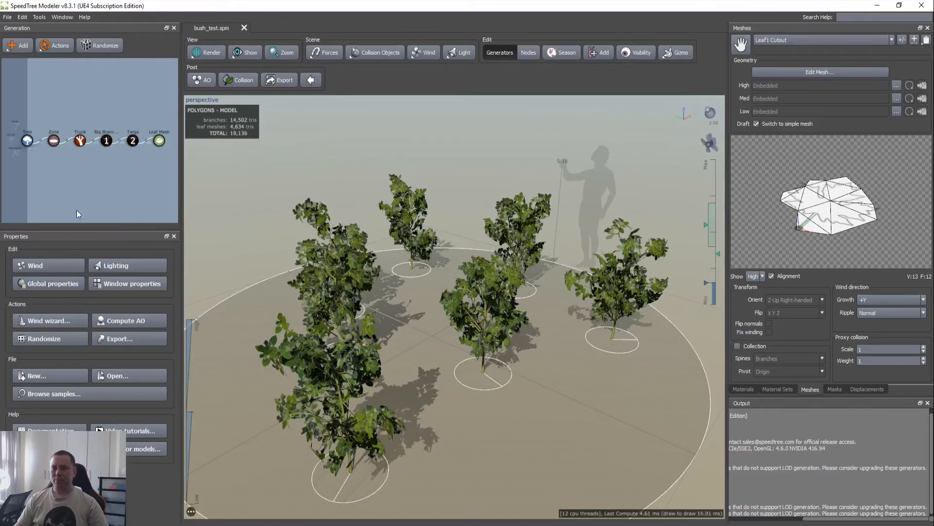
left_click(80, 141)
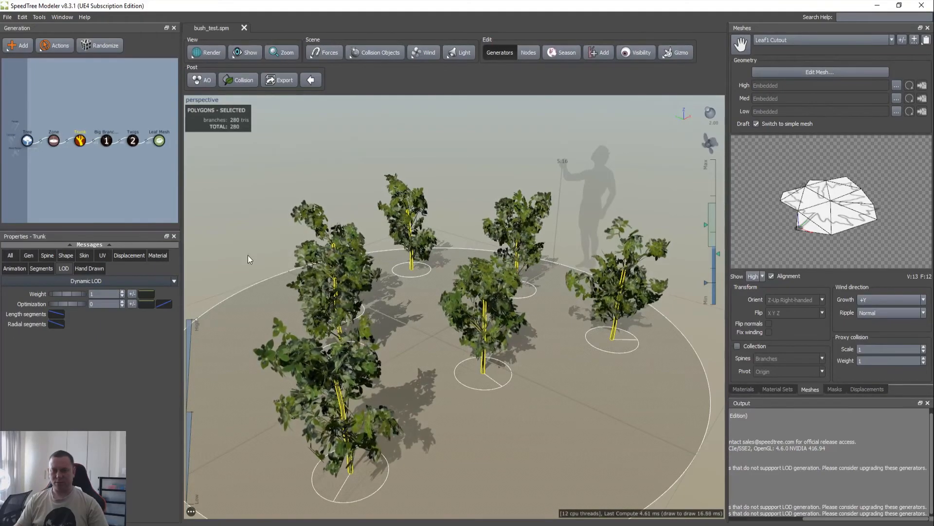
Export the mesh as bush_test.st in Unreal Engine 4 format into a new folder bt1 inside C:\temp\bushtest
key("ctrl+e")
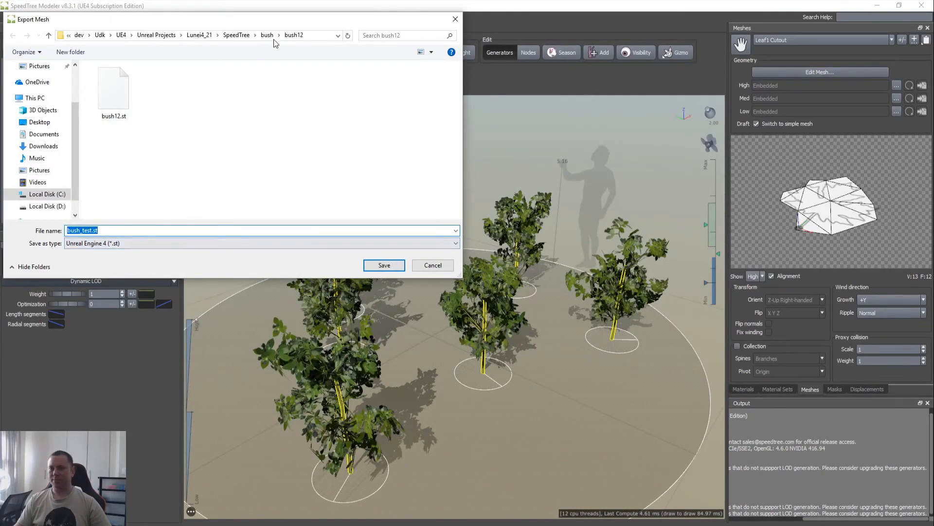
type("c:\\temp")
key("Return")
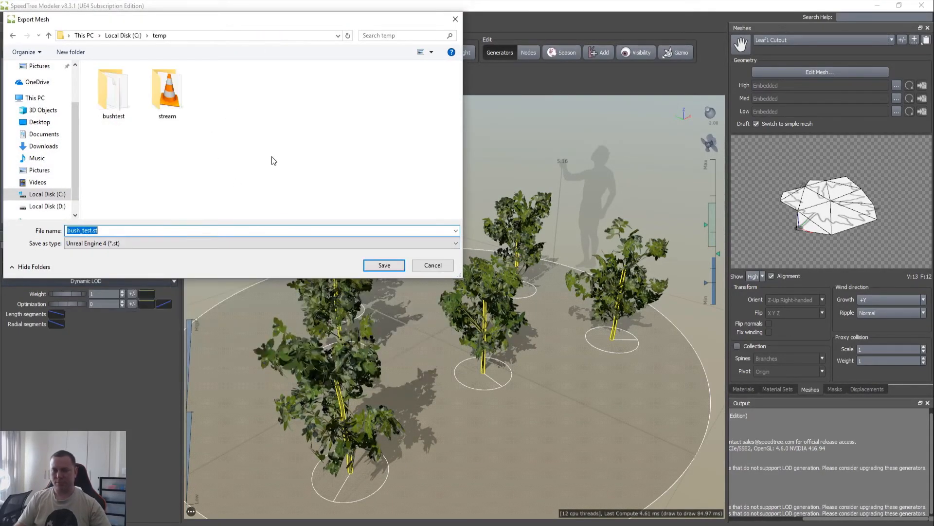
double_click(115, 95)
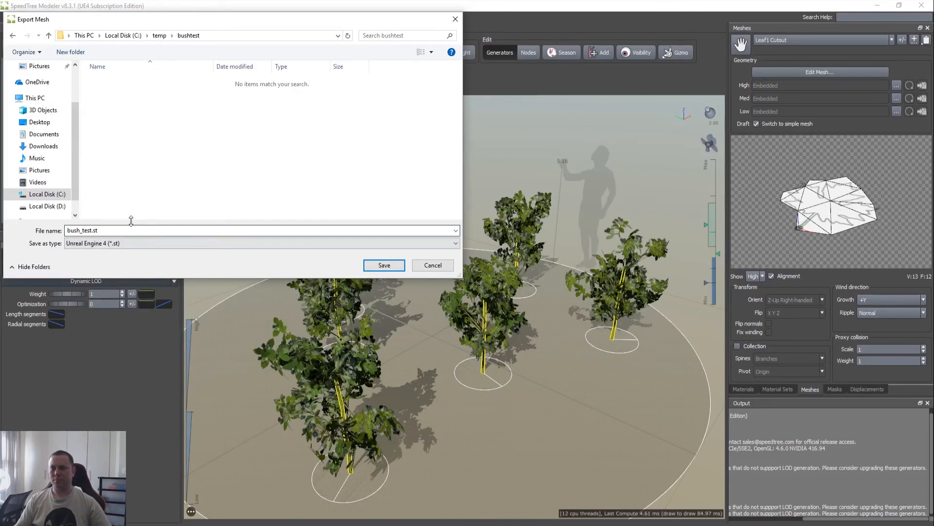
right_click(130, 141)
mouse_move(214, 248)
left_click(276, 258)
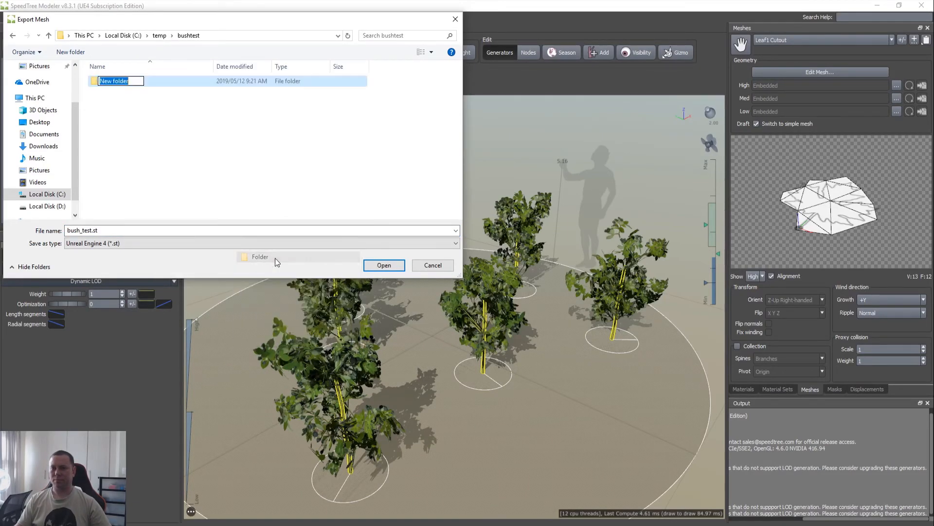
type("bt1")
key("Return")
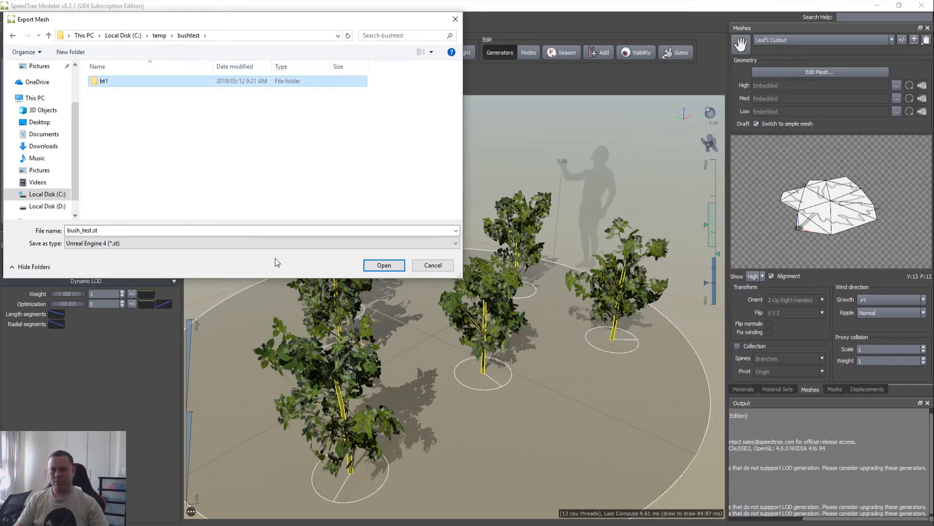
key("Return")
key("Return")
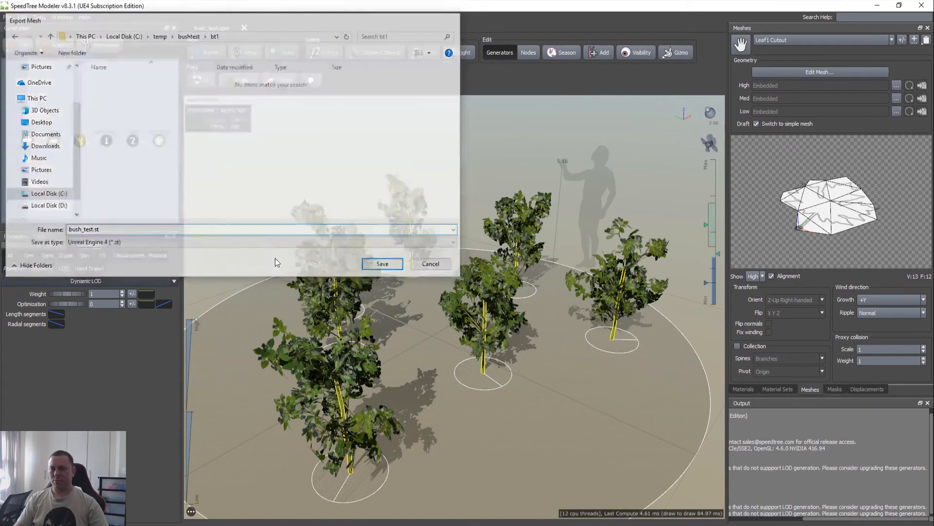
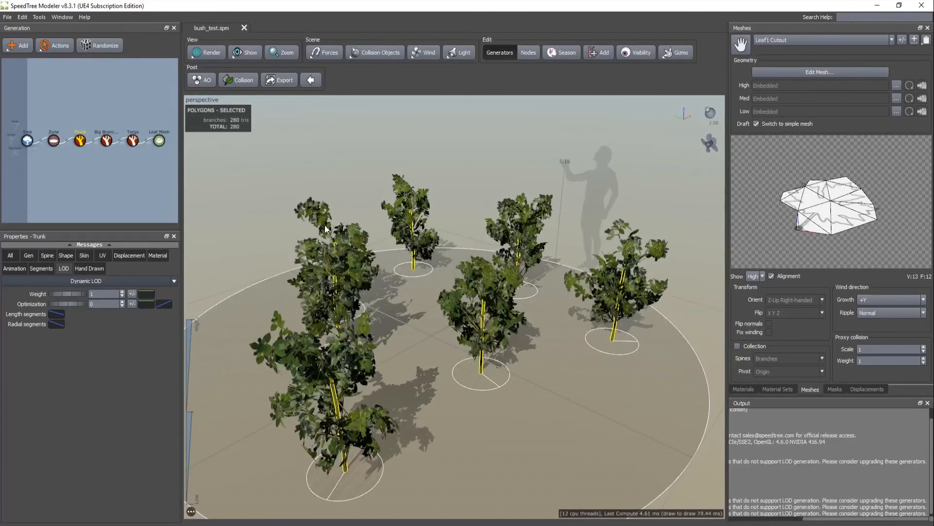
Try the Leaf5 and Leaf4 materials on the Leaf Mesh generator
left_click(276, 224)
left_click_drag(275, 224, 278, 236)
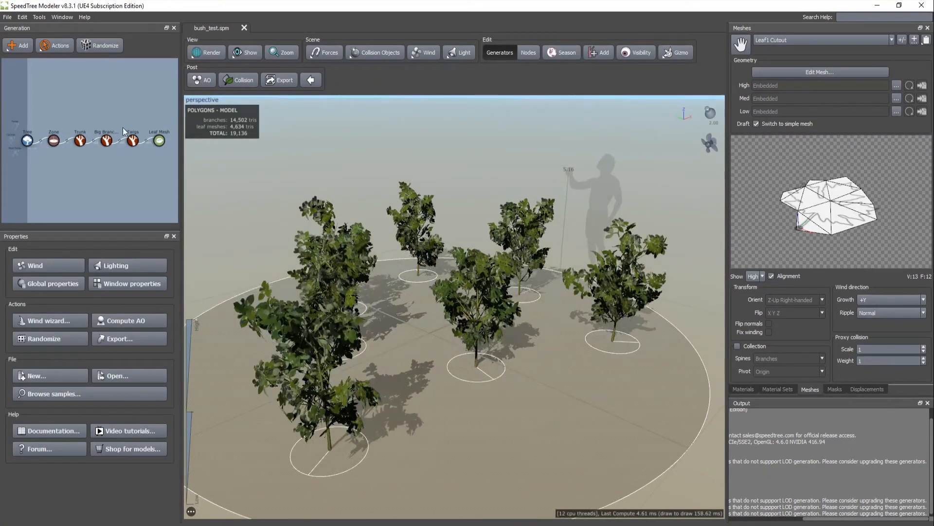
left_click(158, 142)
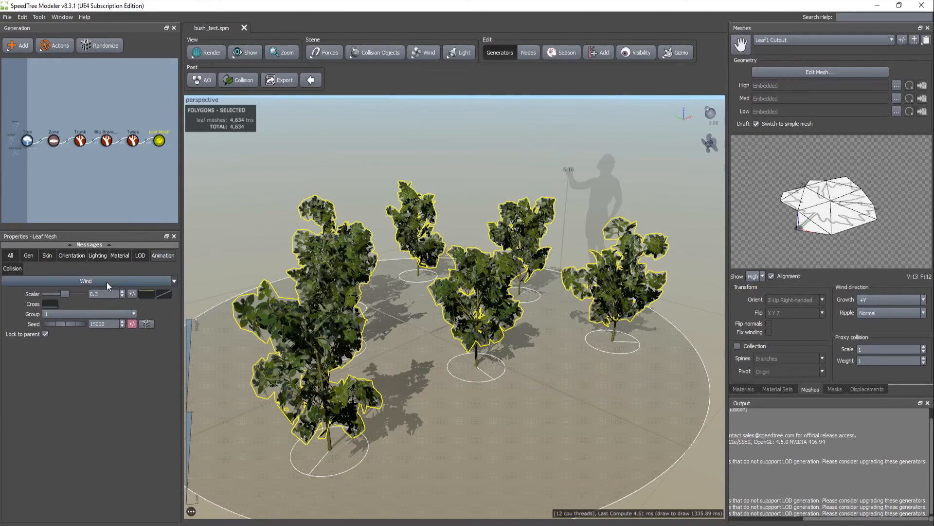
left_click(119, 255)
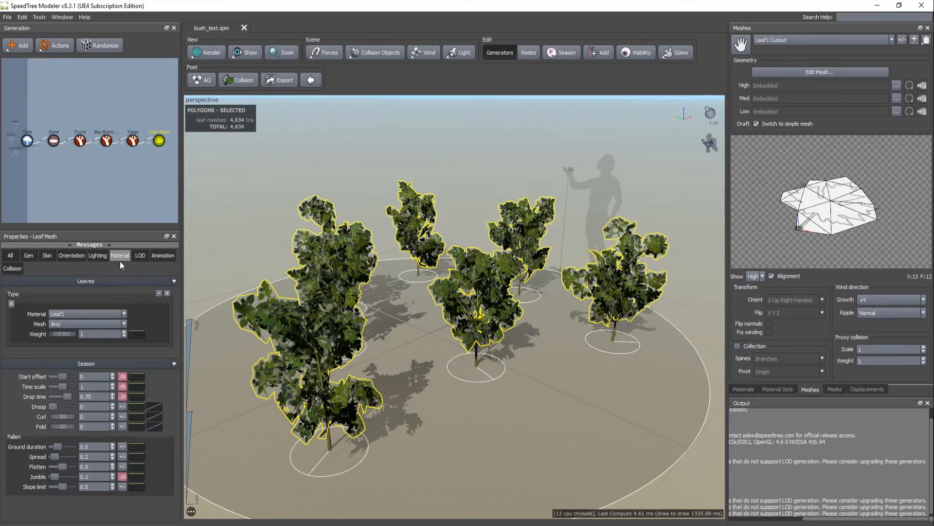
left_click(85, 316)
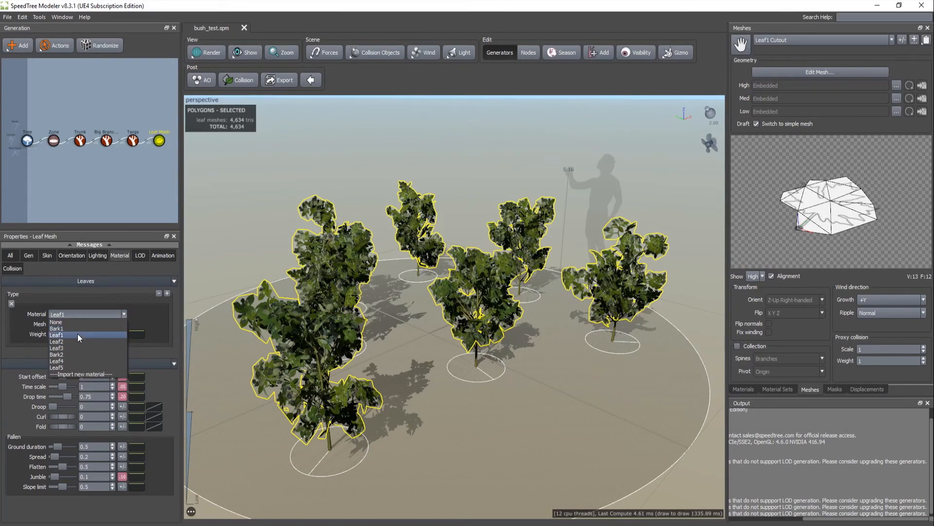
left_click(77, 334)
left_click(71, 314)
left_click(74, 367)
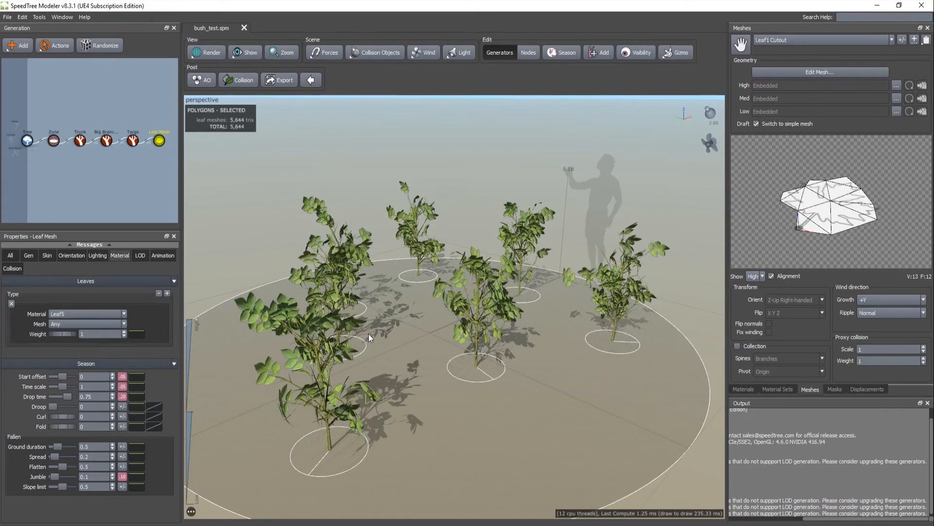
left_click(85, 312)
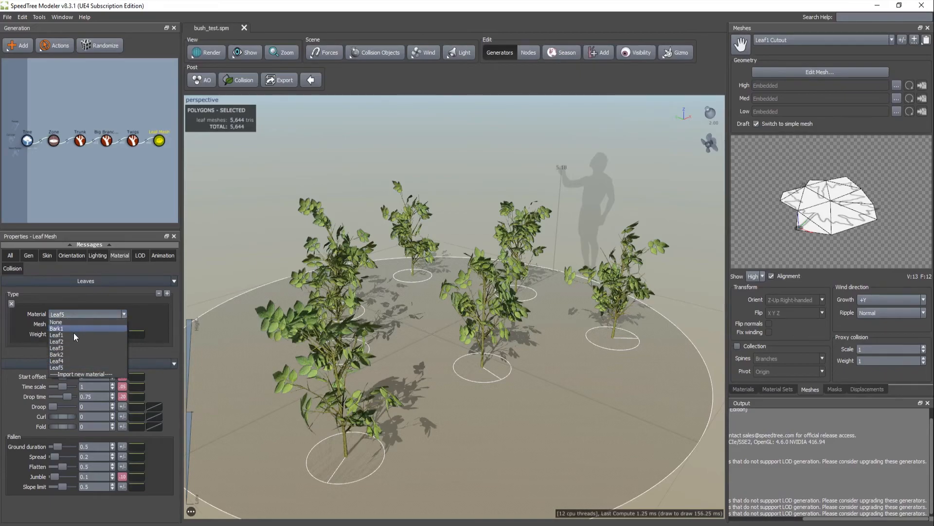
left_click(69, 362)
Set the Leaf Mesh generator's material to Leaf2
left_click(79, 316)
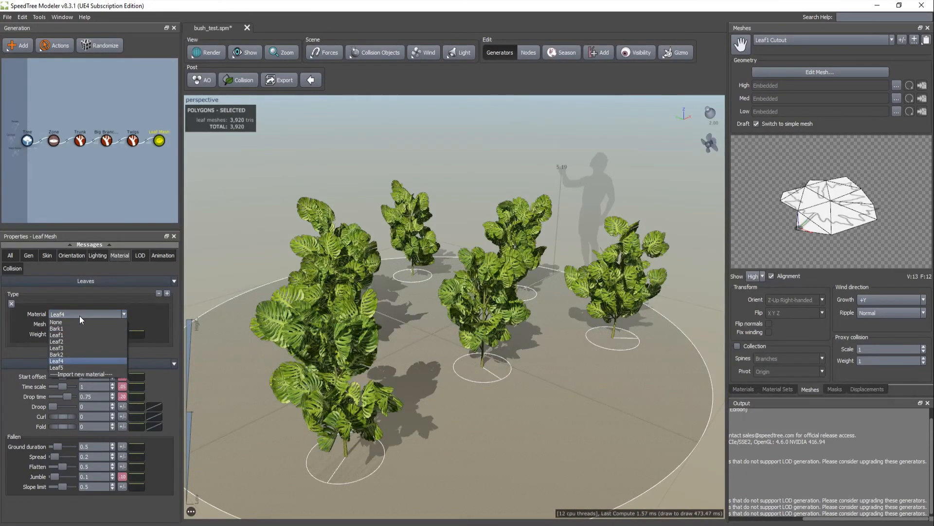
left_click(72, 343)
mouse_move(217, 333)
left_mouse_down()
mouse_move(235, 323)
mouse_move(224, 324)
left_mouse_up()
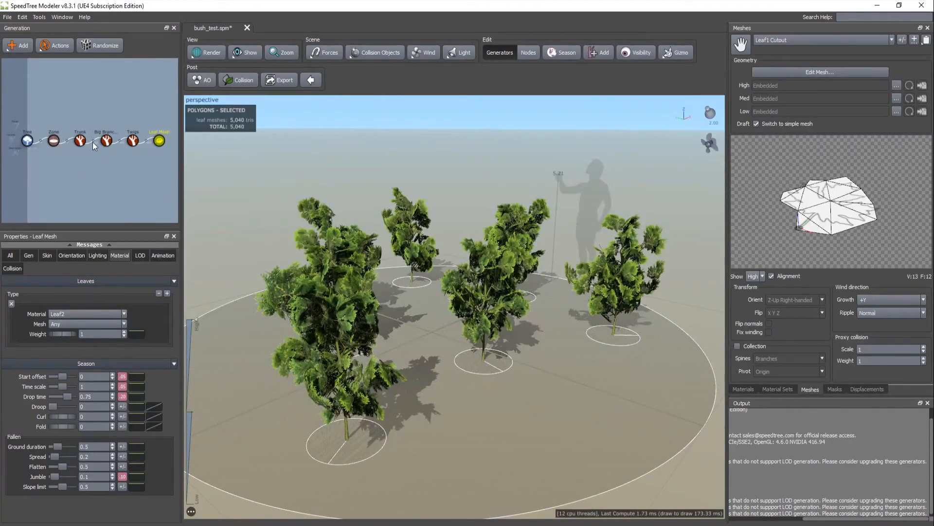
Set the Trunk generator's absolute skin radius to 0.315 to thicken the trunks
left_click(80, 142)
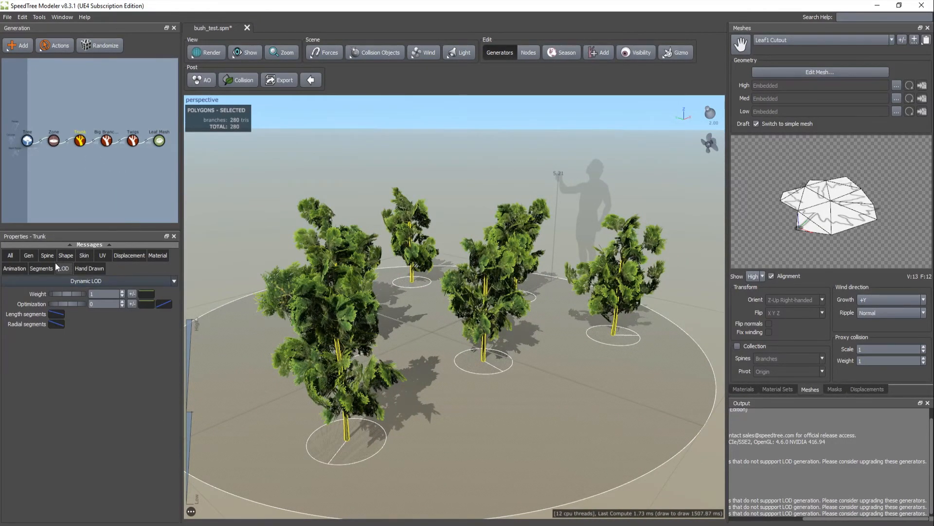
left_click(9, 259)
scroll(168, 334, "down", 3)
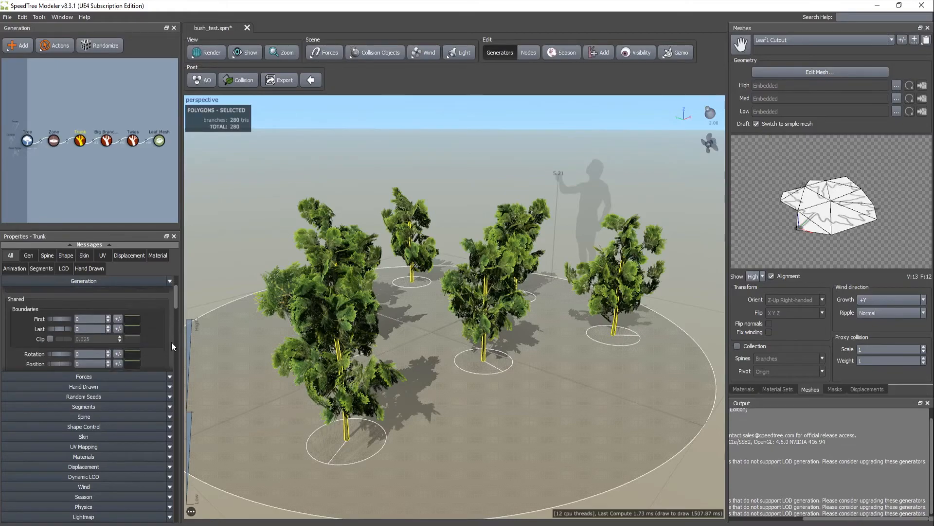
scroll(171, 342, "down", 5)
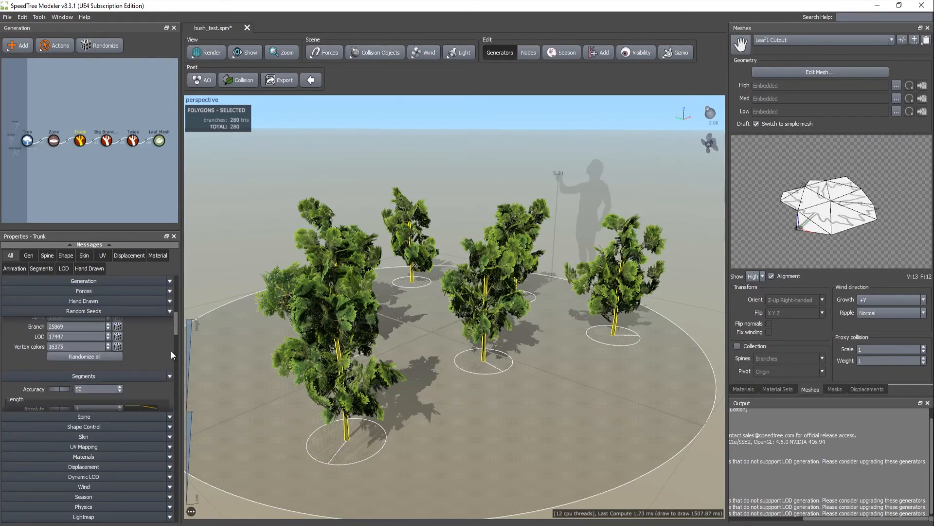
scroll(169, 351, "down", 5)
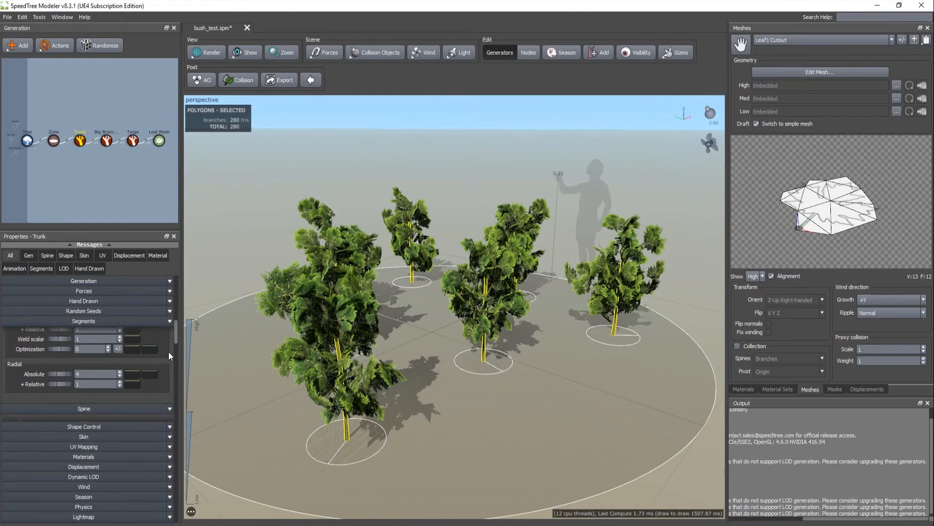
scroll(168, 353, "up", 4)
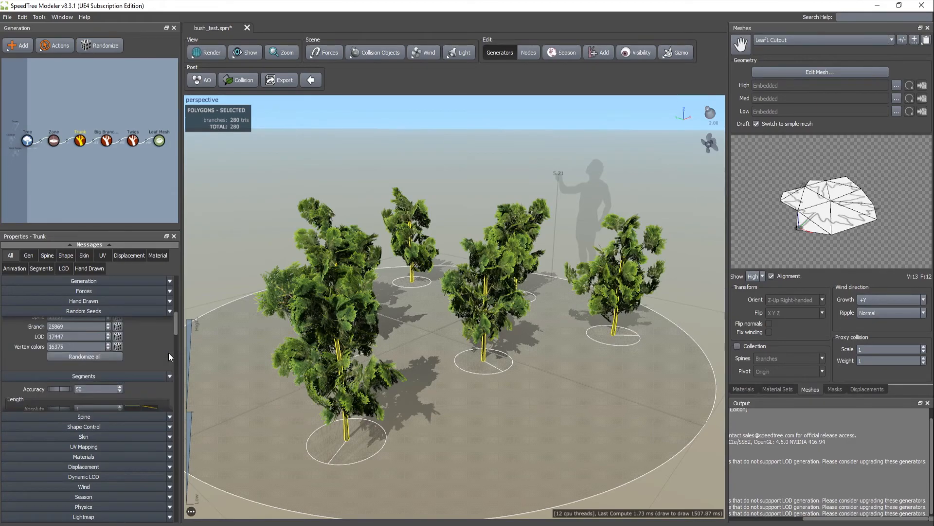
scroll(168, 352, "down", 5)
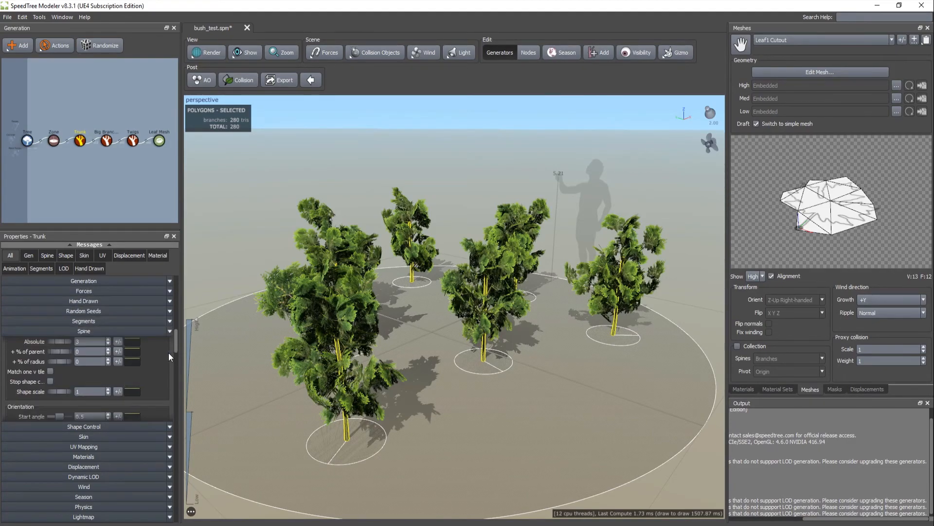
scroll(168, 363, "down", 5)
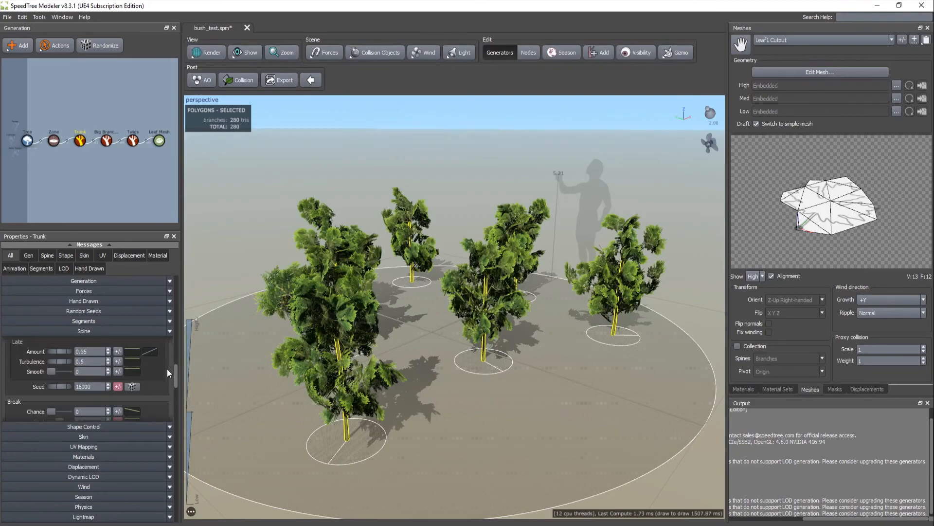
scroll(167, 369, "down", 4)
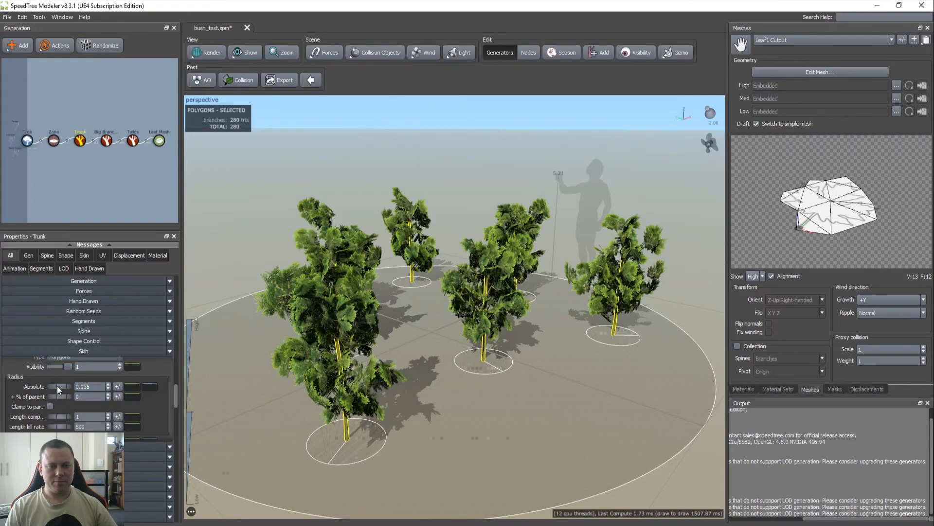
mouse_move(53, 387)
left_mouse_down()
mouse_move(75, 386)
mouse_move(66, 385)
left_mouse_up()
left_click_drag(217, 364, 237, 360)
Set the First generation boundary of the Big Branches generator to 0
left_click(107, 136)
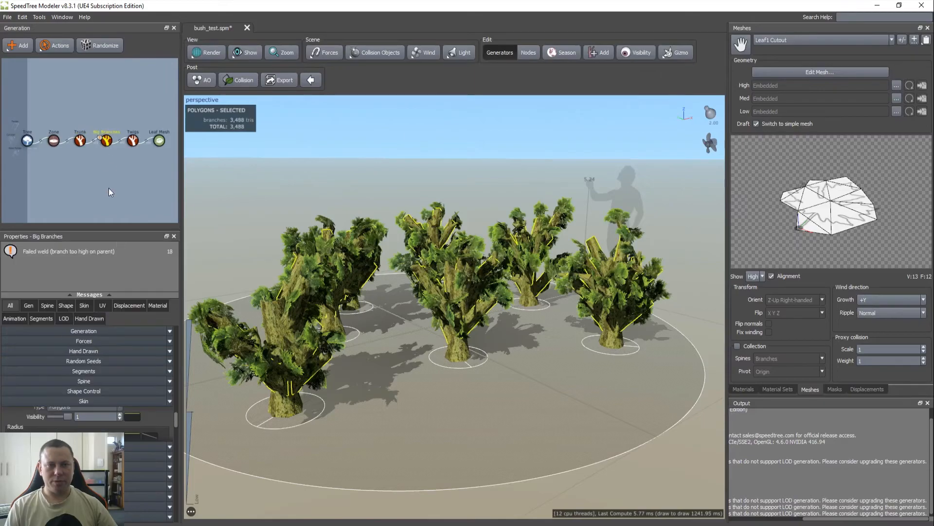
left_click_drag(97, 294, 104, 255)
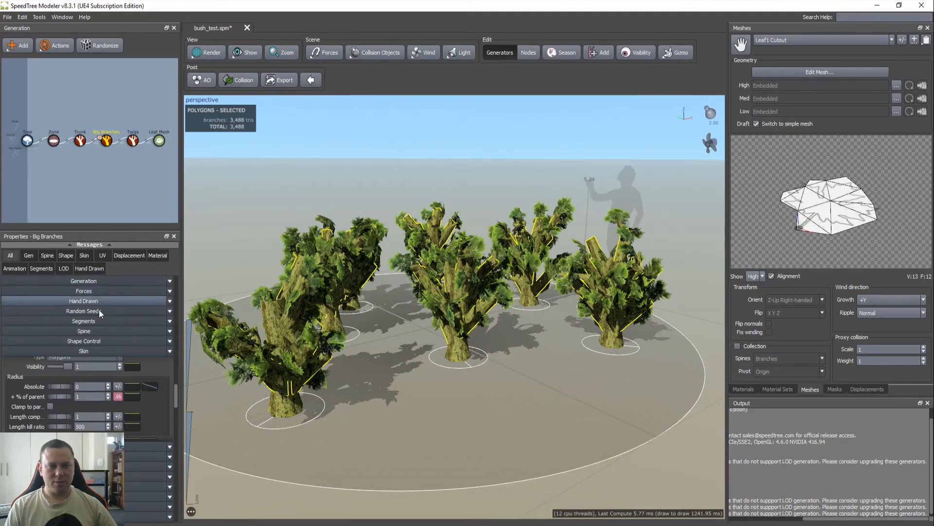
scroll(146, 326, "up", 10)
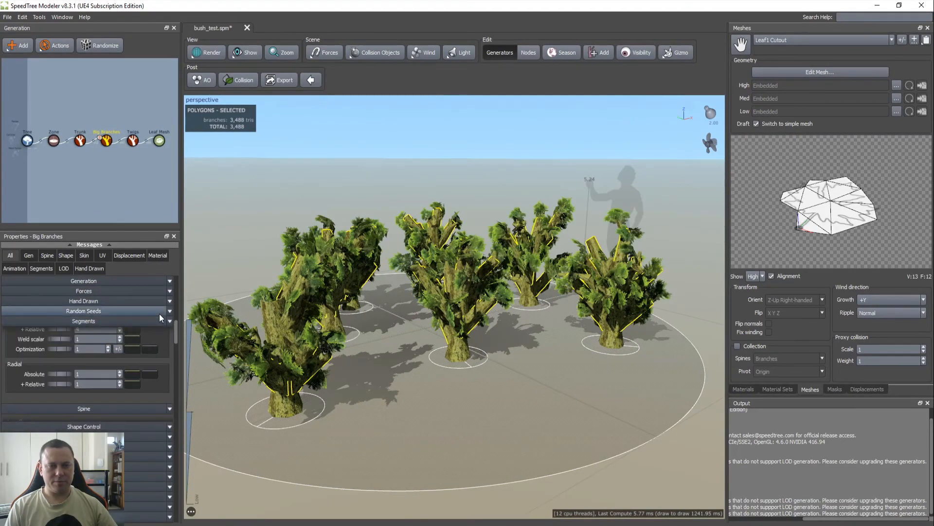
scroll(159, 314, "up", 3)
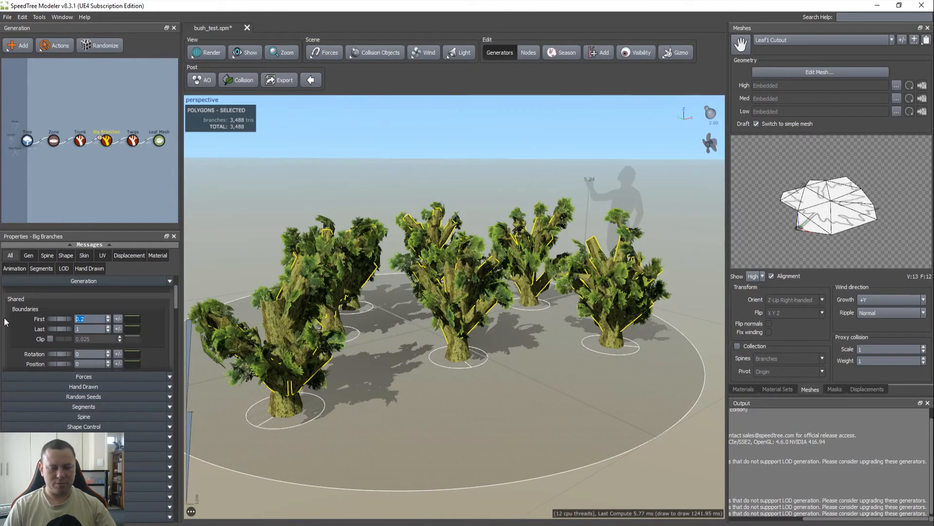
type("0")
mouse_move(263, 302)
left_mouse_down()
mouse_move(294, 320)
mouse_move(276, 315)
left_mouse_up()
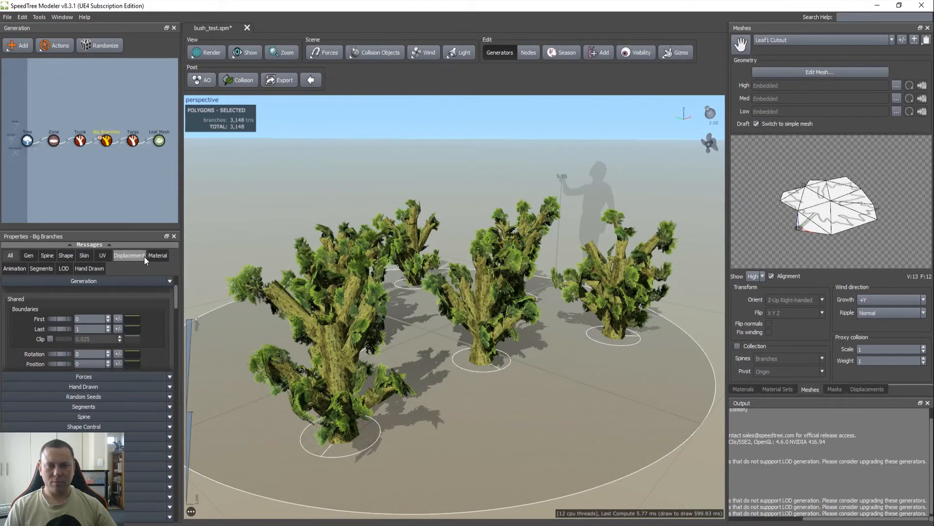
Duplicate the Leaf Mesh generator and attach the copy to the Big Branches generator
left_click(133, 141)
left_click_drag(321, 279, 369, 288)
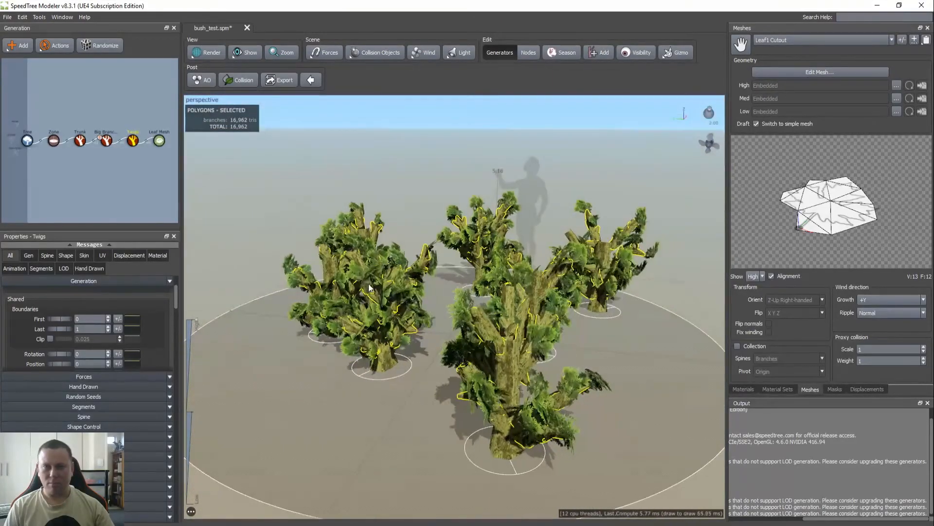
left_click(160, 141)
key("ctrl+d")
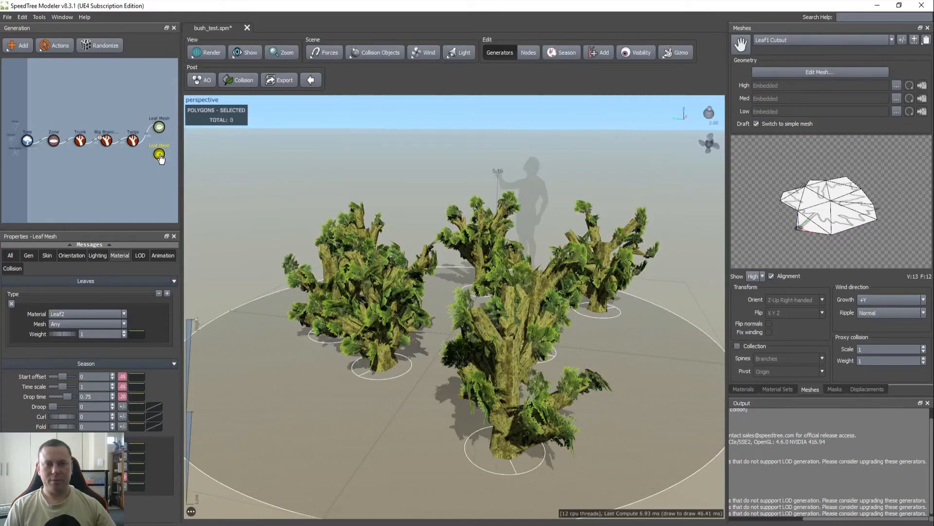
left_click_drag(109, 144, 107, 142)
left_click_drag(265, 204, 248, 189)
left_click(203, 186)
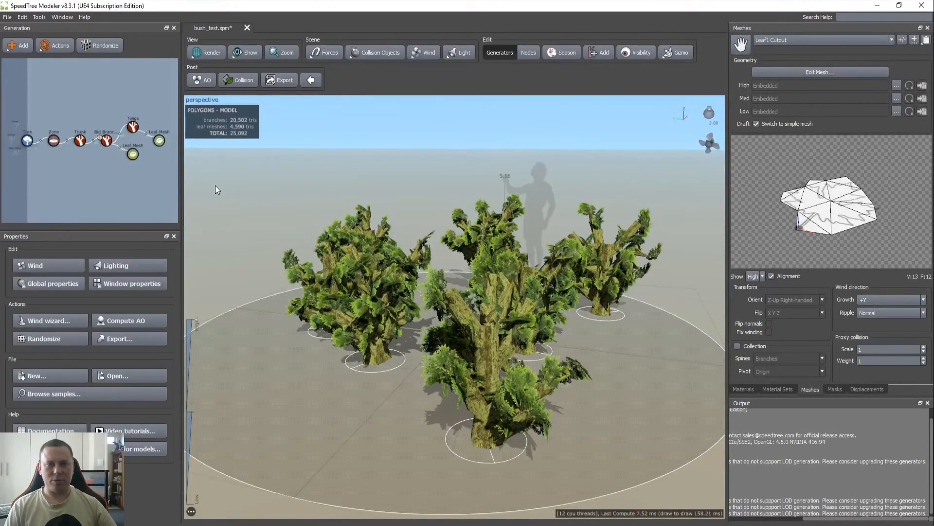
Try a higher absolute number of branches for the Twigs generator and set it back to 5
left_click(132, 154)
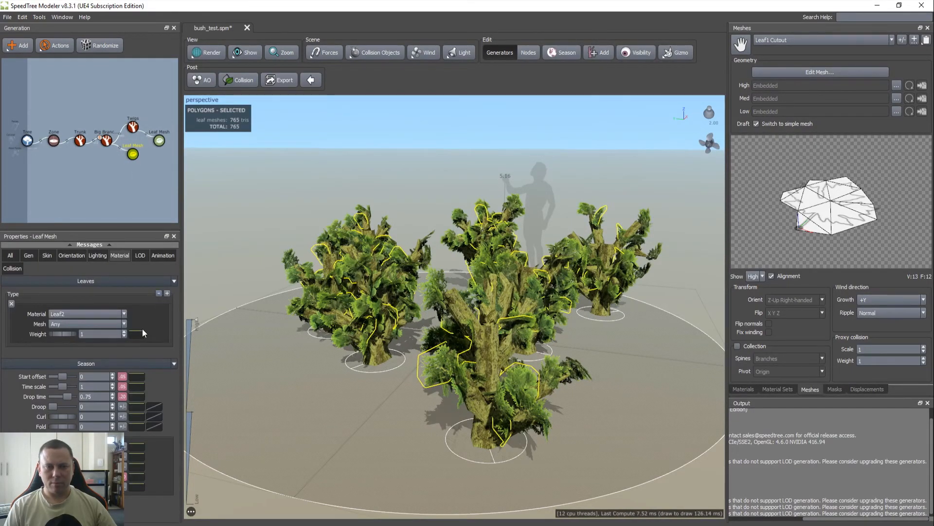
left_click(132, 128)
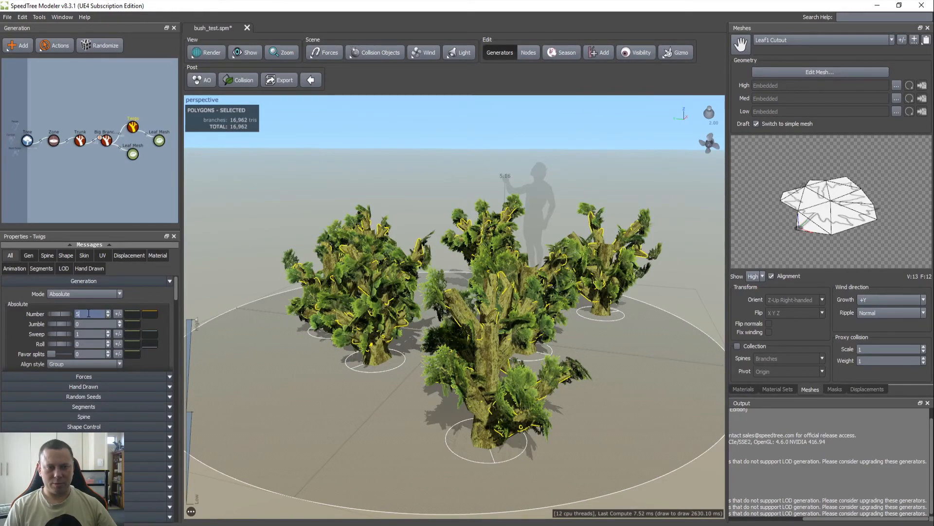
scroll(147, 321, "down", 2)
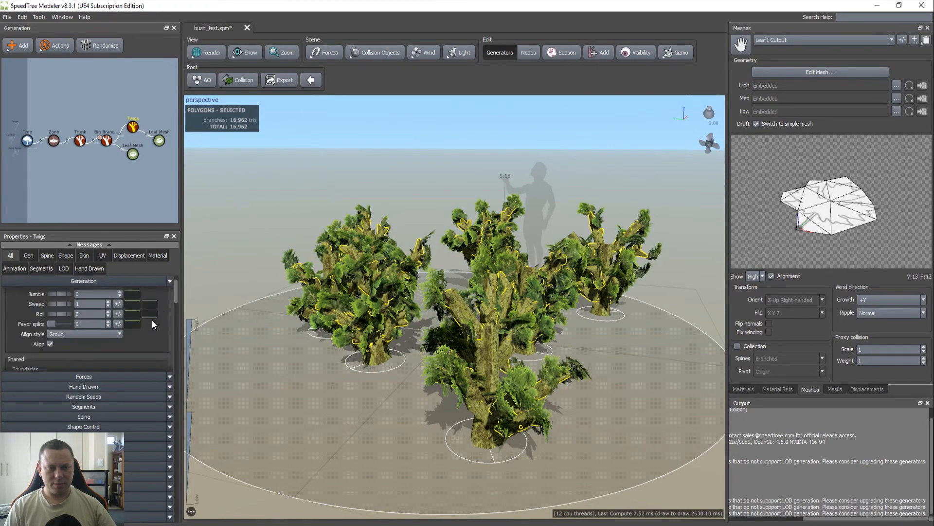
scroll(151, 320, "up", 2)
mouse_move(60, 314)
left_mouse_down()
mouse_move(74, 313)
mouse_move(51, 310)
mouse_move(69, 312)
left_mouse_up()
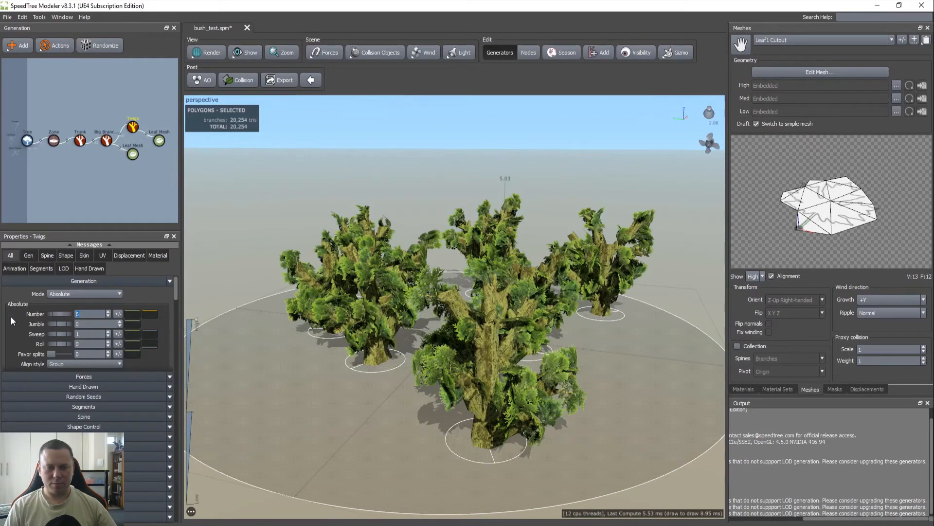
type("5")
key("Tab")
mouse_move(292, 312)
left_mouse_down()
mouse_move(373, 323)
mouse_move(308, 310)
left_mouse_up()
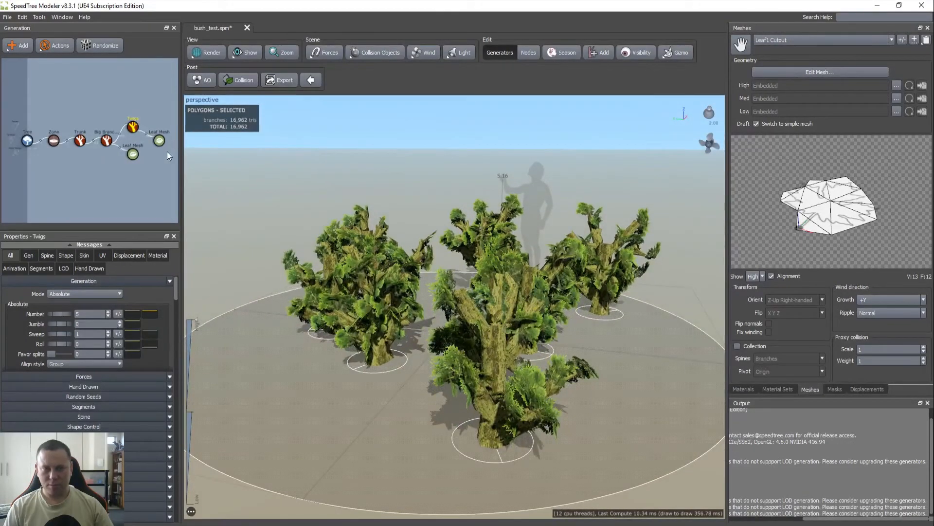
Set the leaf size of both Leaf Mesh generators to 1.58 and increase their Up value under Final Adjustments
left_click(160, 140)
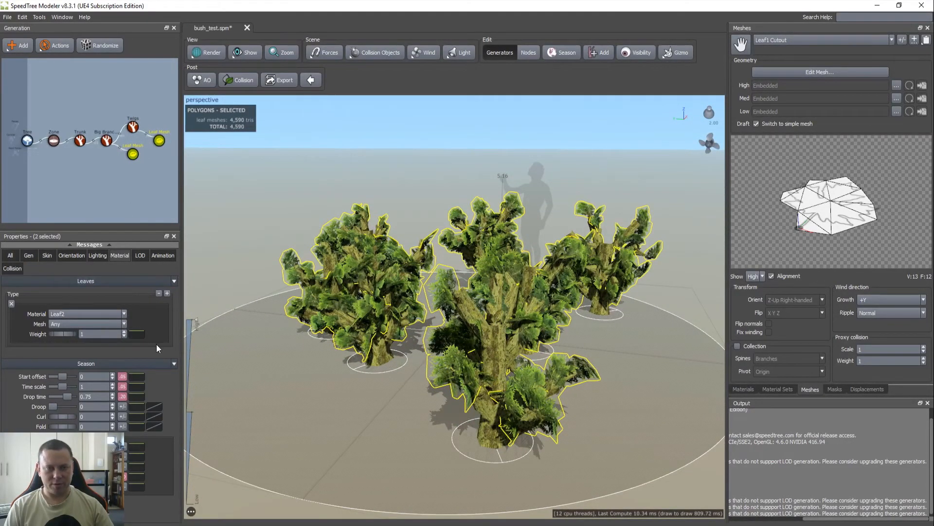
left_click(10, 255)
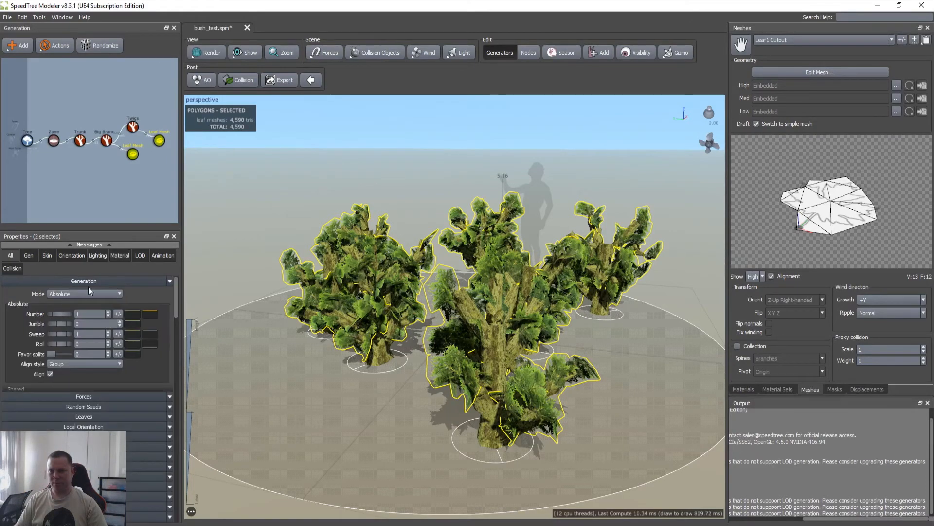
scroll(172, 346, "down", 5)
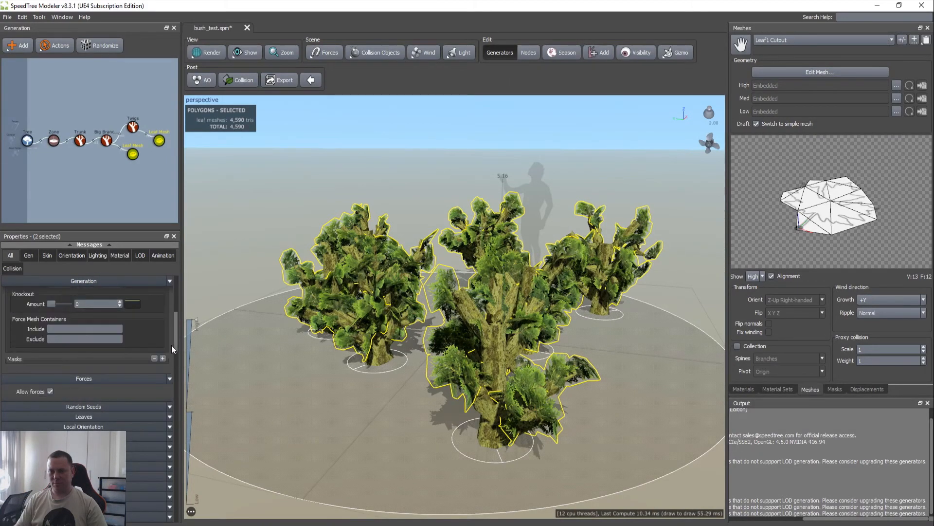
scroll(170, 347, "down", 3)
scroll(171, 346, "up", 3)
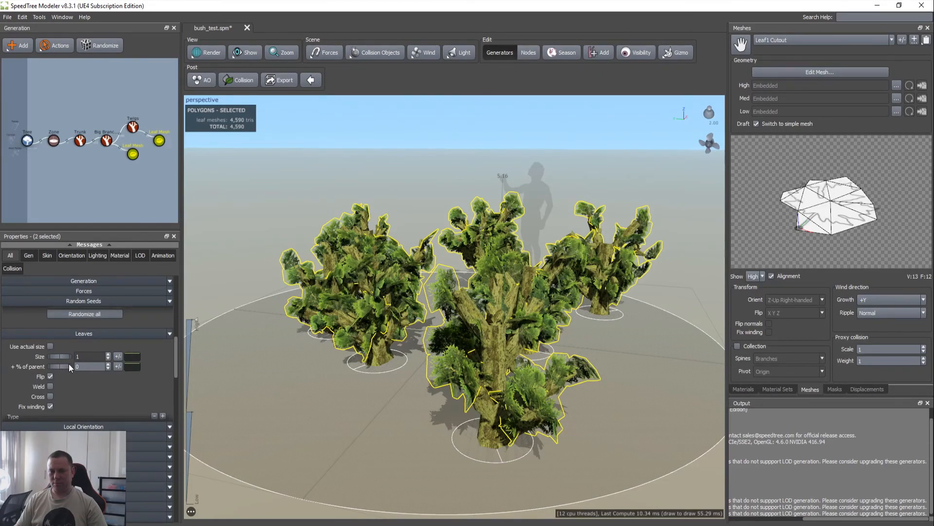
left_click_drag(56, 355, 83, 358)
left_click_drag(399, 327, 258, 268)
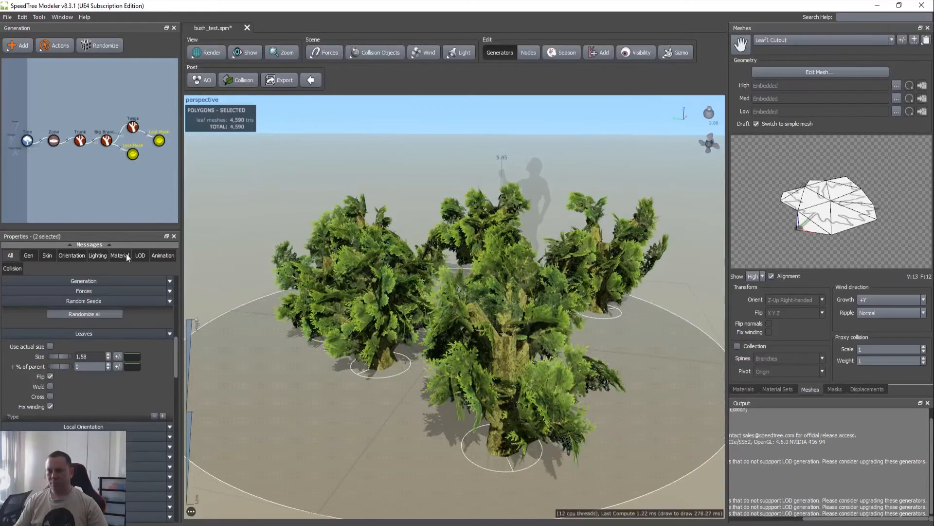
scroll(156, 350, "down", 6)
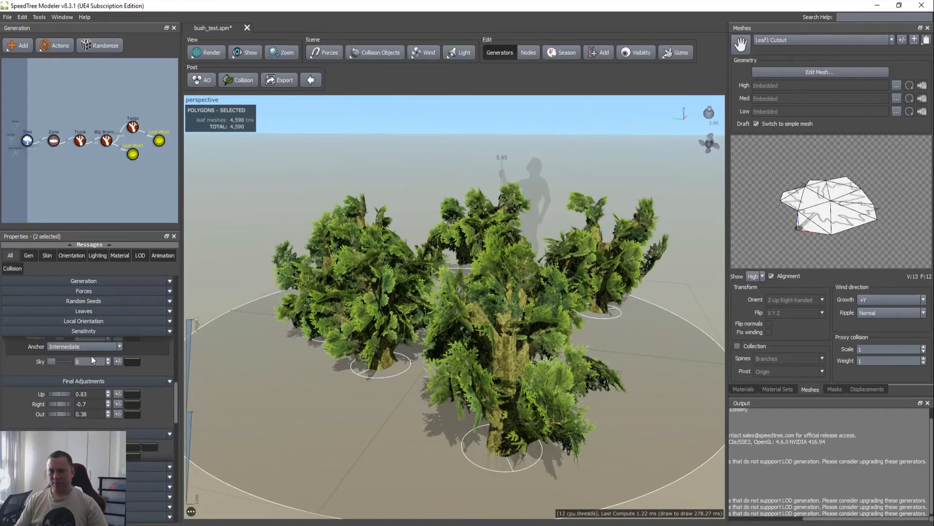
left_click_drag(58, 393, 65, 393)
Reduce the skin radius of the Big Branches generator to 0.5 in % of parent
left_click(106, 141)
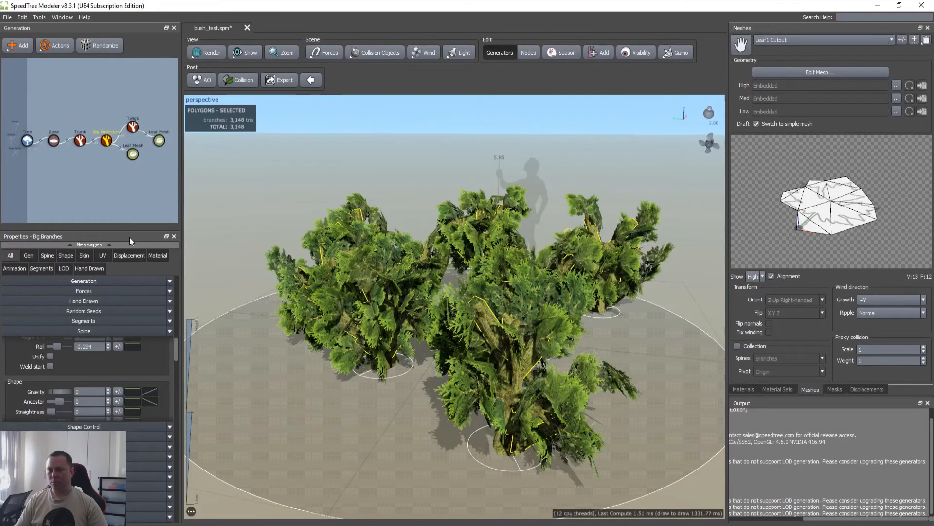
scroll(136, 362, "up", 4)
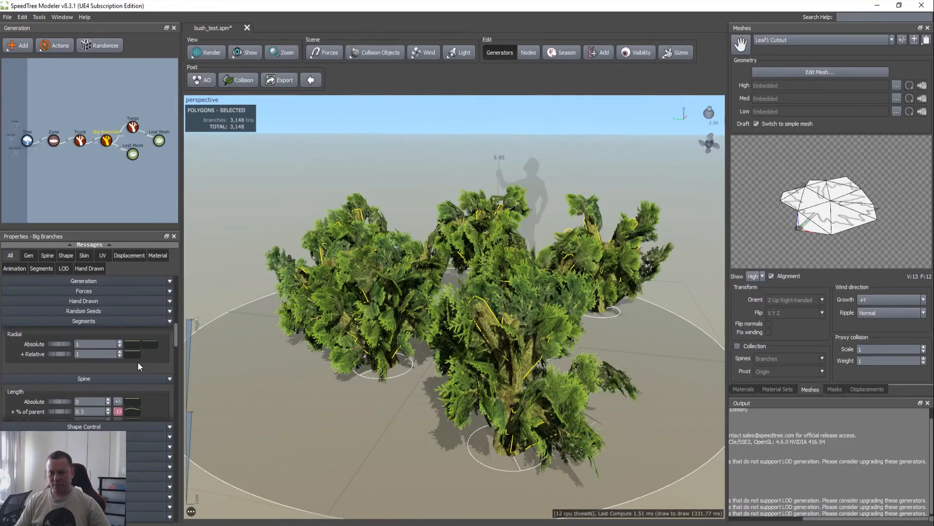
scroll(148, 369, "down", 5)
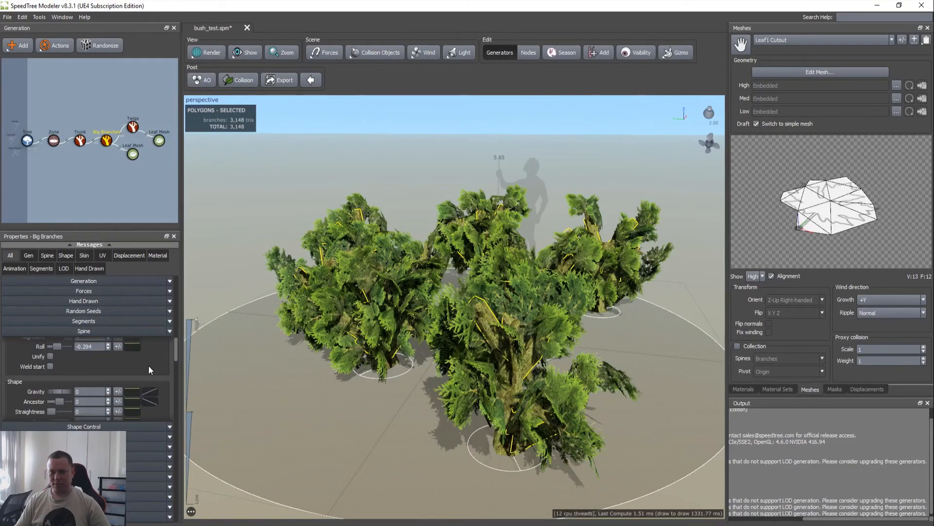
scroll(149, 370, "down", 4)
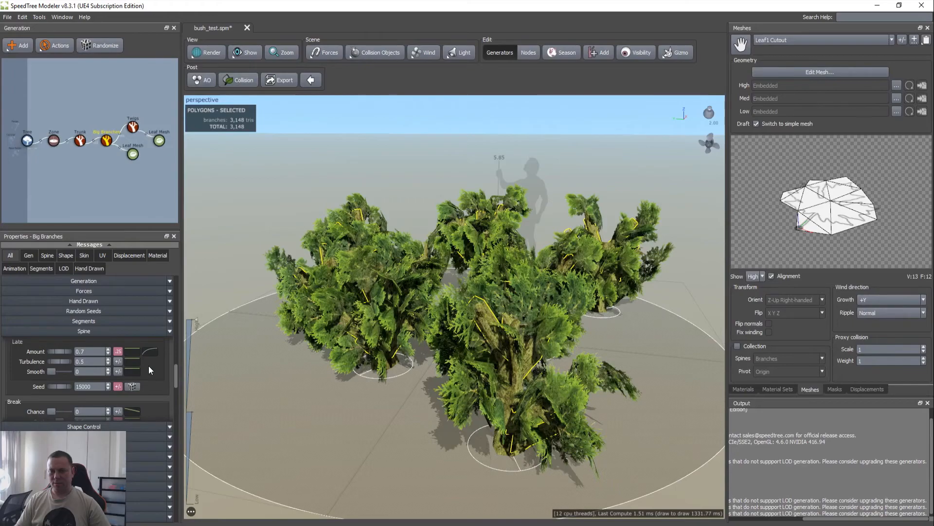
scroll(148, 366, "down", 4)
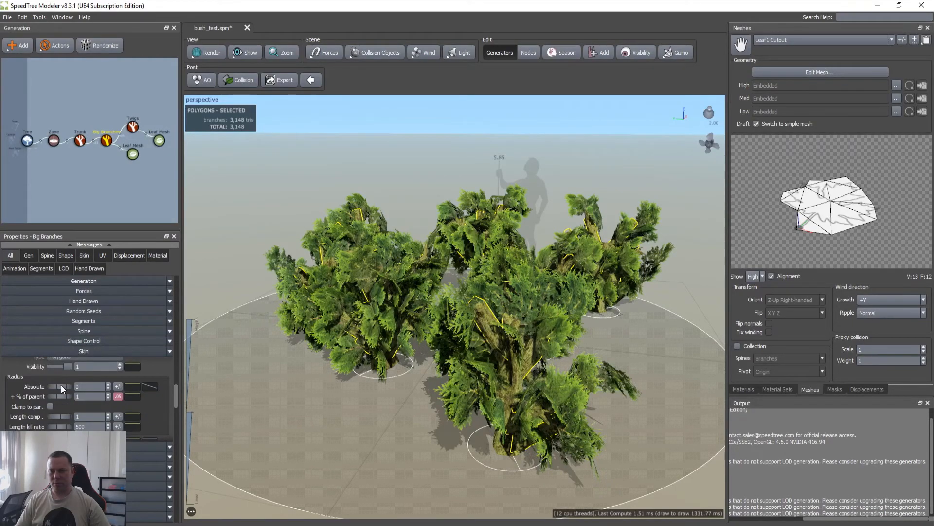
left_click_drag(60, 395, 36, 390)
mouse_move(389, 340)
left_mouse_down()
mouse_move(352, 319)
mouse_move(349, 329)
mouse_move(372, 340)
left_mouse_up()
scroll(367, 335, "up", 4)
scroll(374, 332, "down", 2)
scroll(373, 331, "down", 3)
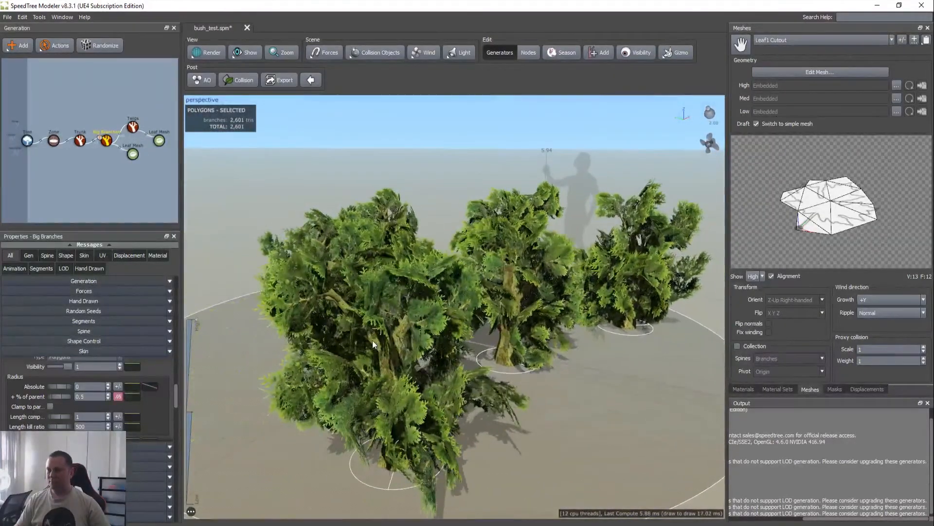
Set the absolute spine length of the Trunk generator to 4
left_click(80, 140)
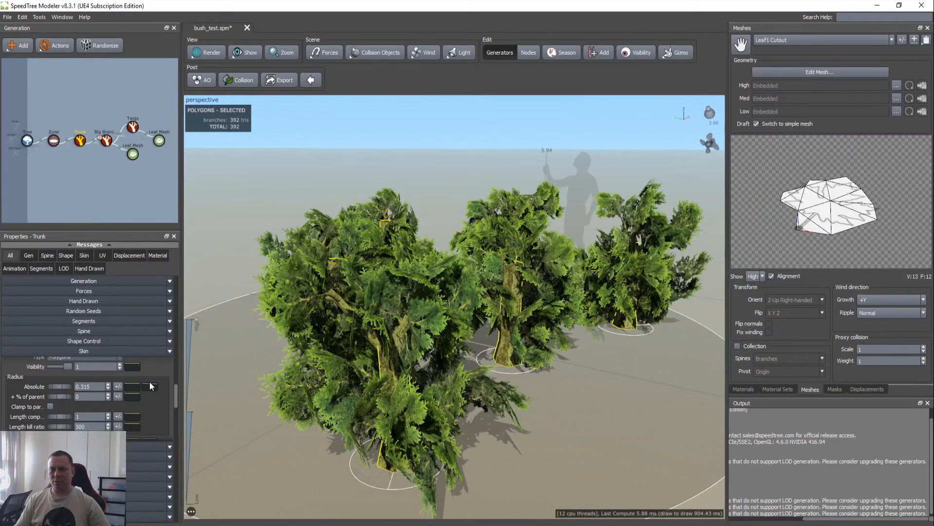
scroll(148, 393, "up", 3)
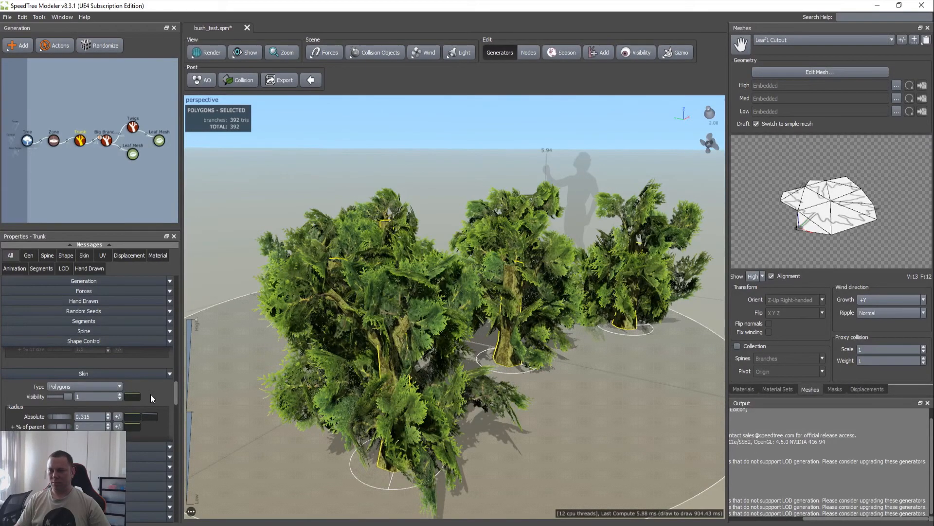
scroll(153, 392, "up", 3)
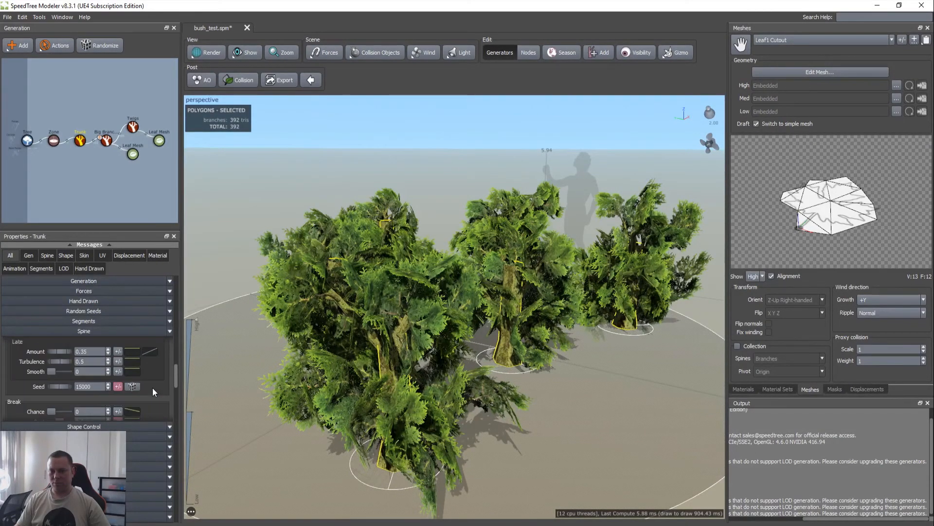
scroll(153, 387, "up", 4)
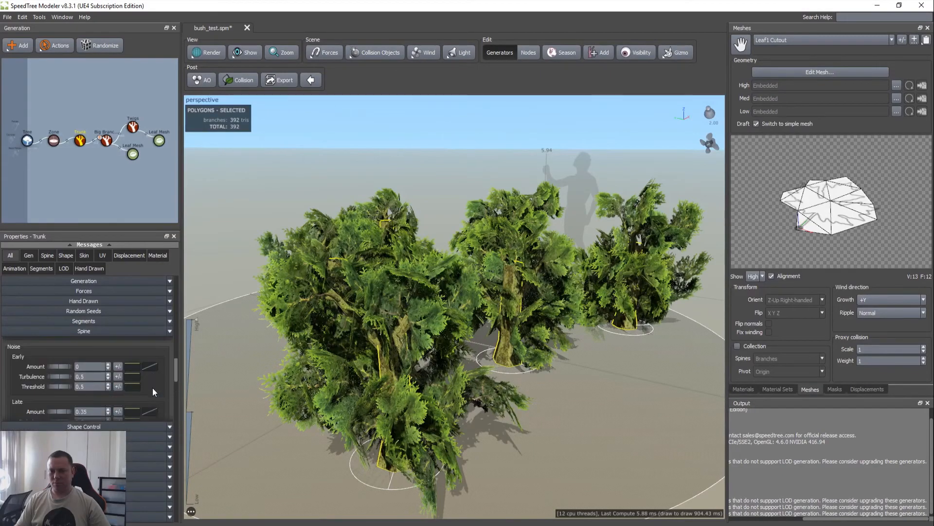
scroll(153, 391, "up", 5)
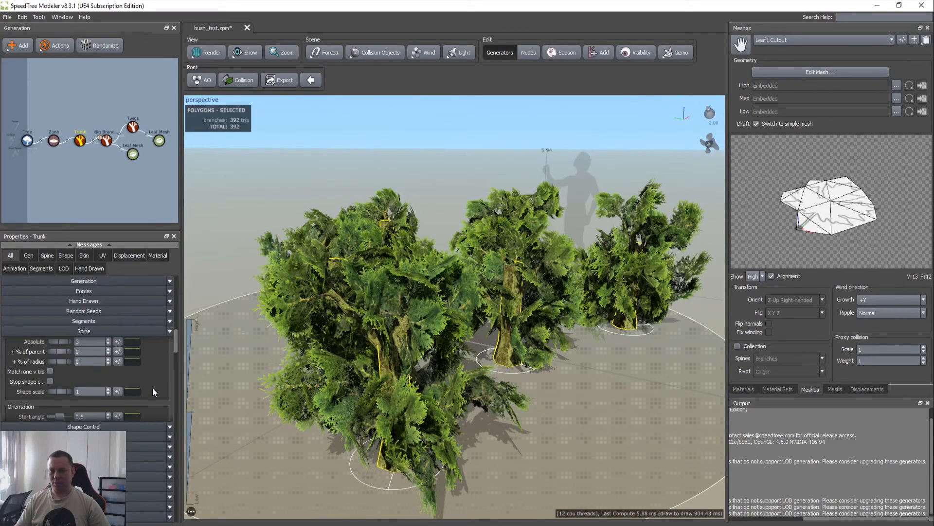
scroll(153, 388, "down", 3)
left_click_drag(52, 370, 72, 370)
double_click(73, 371)
type("4")
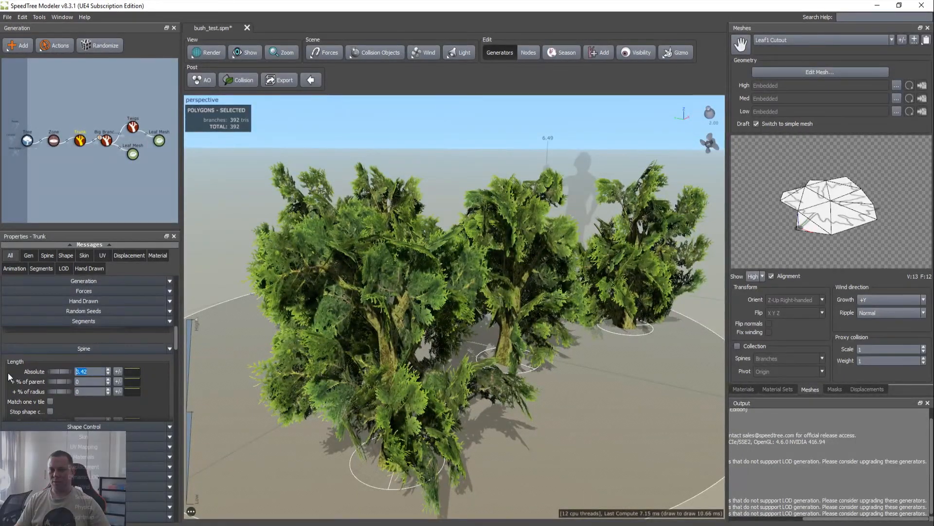
key("Tab")
Examine the overall shape of the bush cluster with its taller trunks from several angles
scroll(498, 356, "down", 3)
left_click_drag(495, 356, 444, 344)
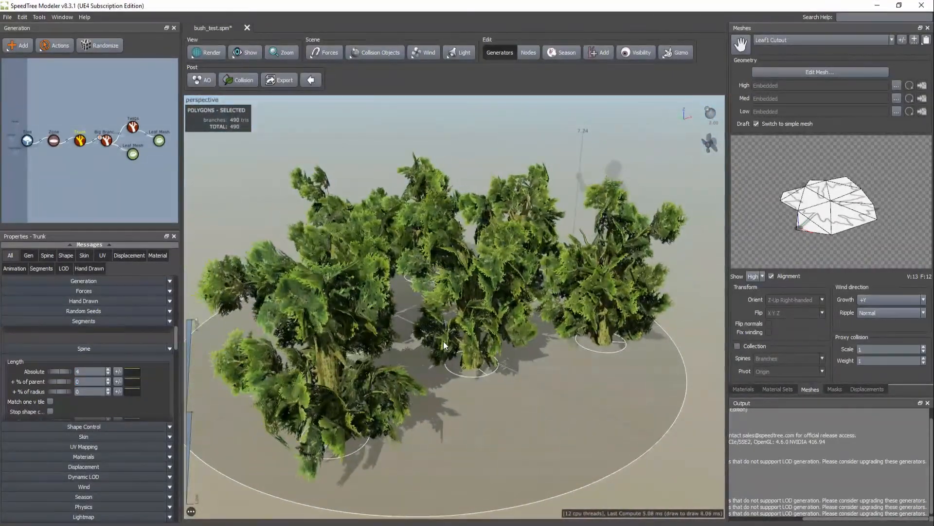
left_click(224, 215)
left_click_drag(319, 243, 317, 236)
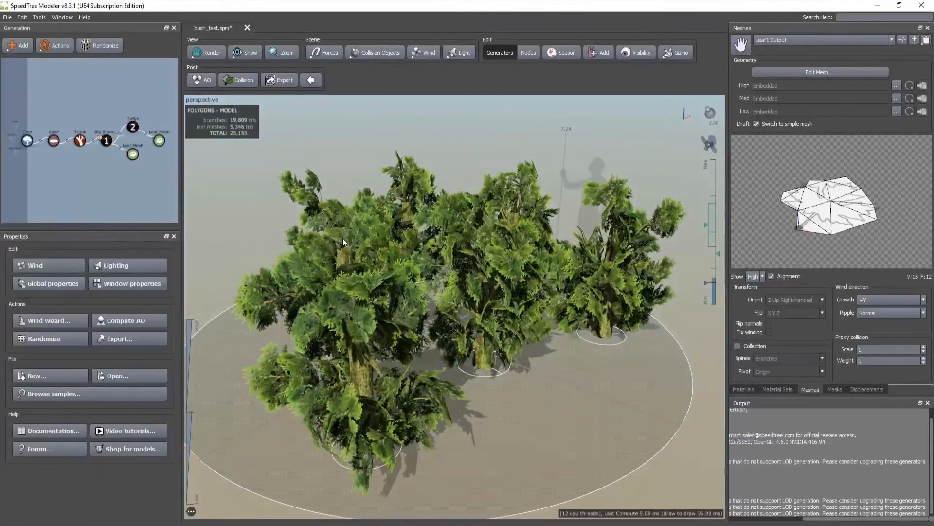
scroll(342, 238, "down", 3)
scroll(345, 238, "up", 3)
mouse_move(346, 238)
left_mouse_down()
mouse_move(412, 226)
mouse_move(342, 230)
left_mouse_up()
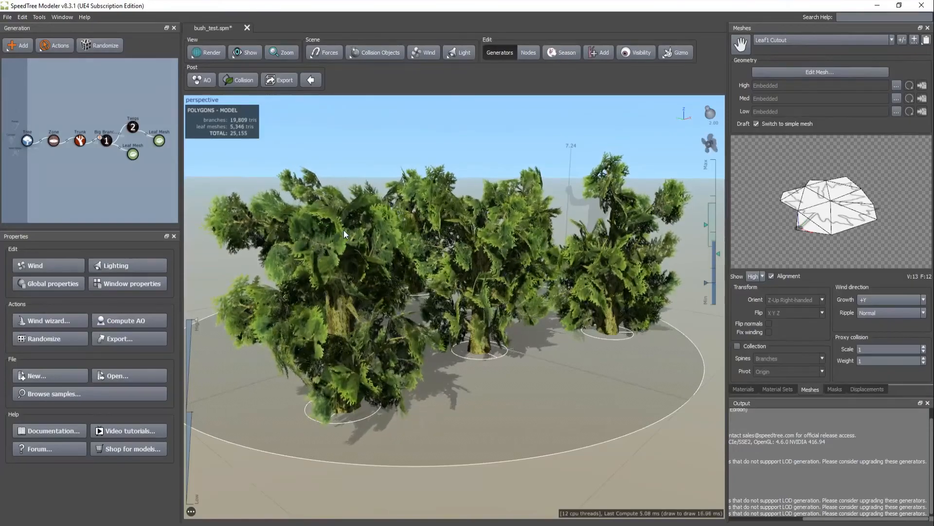
mouse_move(358, 235)
left_mouse_down()
mouse_move(368, 241)
mouse_move(359, 237)
left_mouse_up()
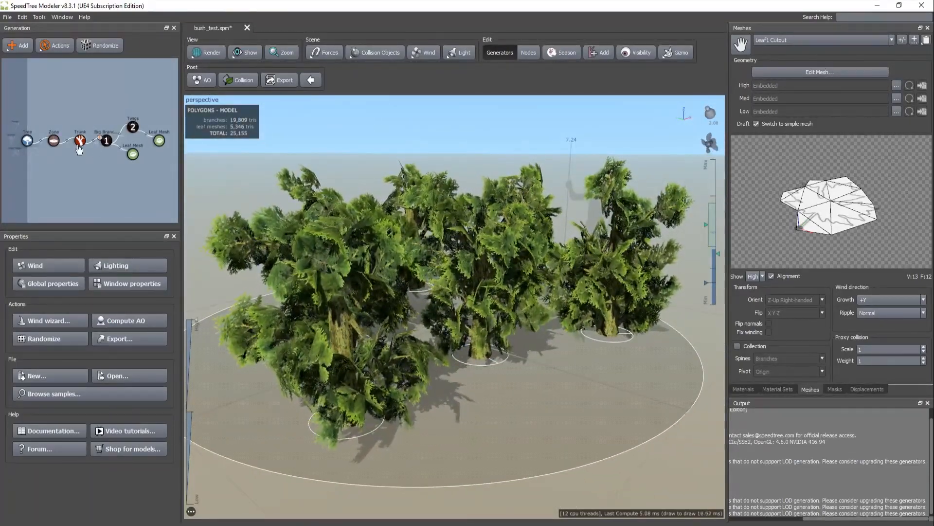
Try a spine length of 0.427 in % of parent for the Twigs generator and undo it
left_click(107, 141)
left_click(133, 129)
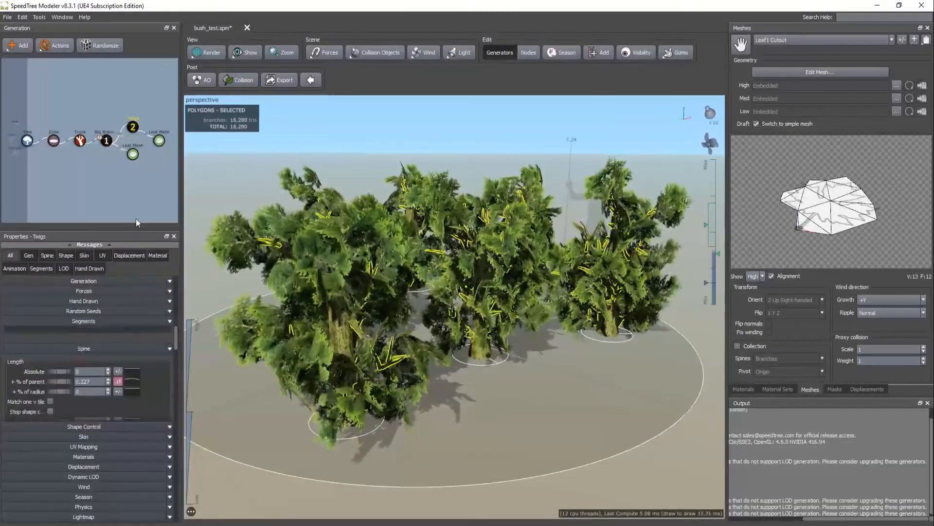
left_click(154, 331)
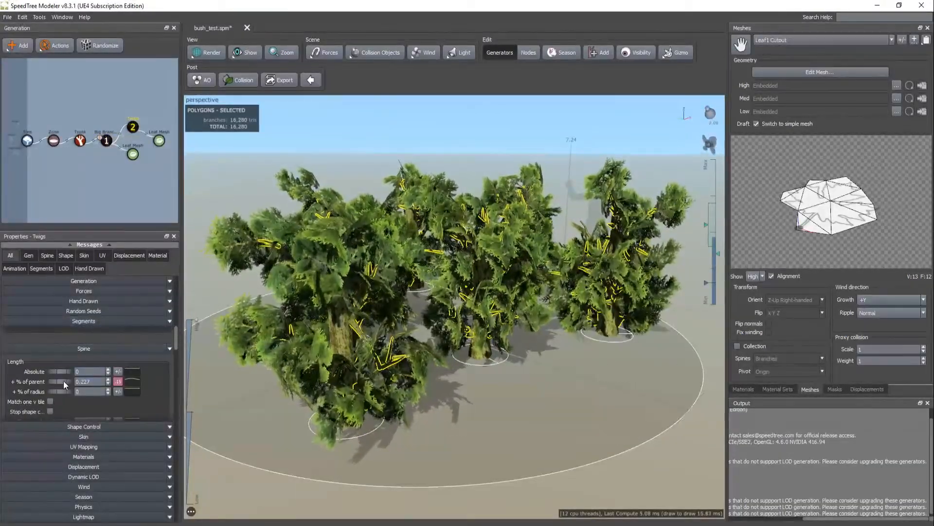
mouse_move(57, 379)
left_mouse_down()
mouse_move(77, 378)
mouse_move(68, 377)
left_mouse_up()
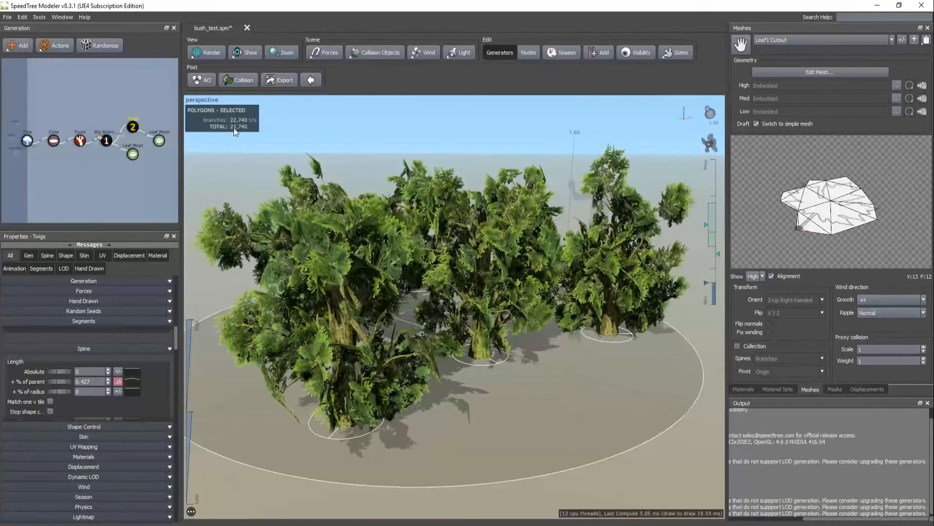
left_click(231, 170)
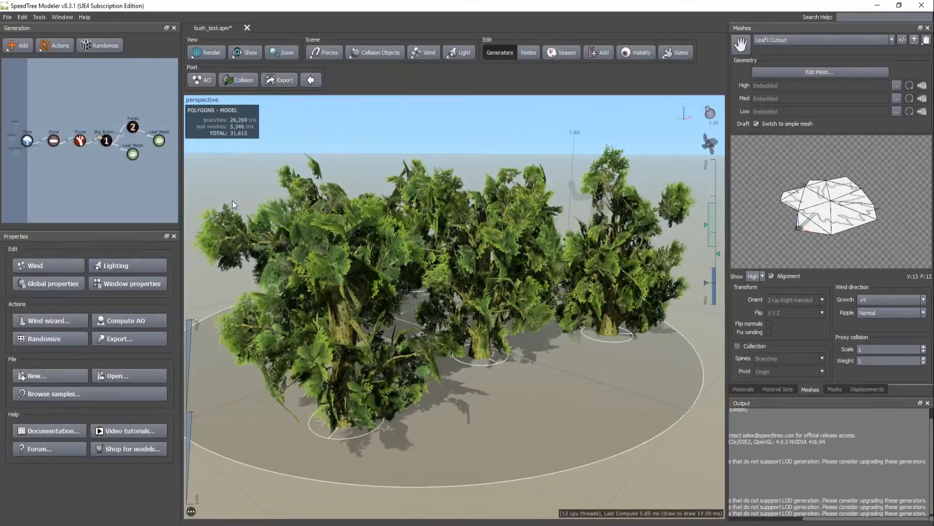
key("ctrl+z")
Delete the Zone generator and connect the Trunk generator directly to the Tree generator
mouse_move(377, 314)
left_mouse_down()
mouse_move(387, 315)
mouse_move(316, 317)
mouse_move(404, 311)
mouse_move(379, 297)
mouse_move(373, 314)
mouse_move(314, 323)
mouse_move(311, 332)
mouse_move(374, 321)
left_mouse_up()
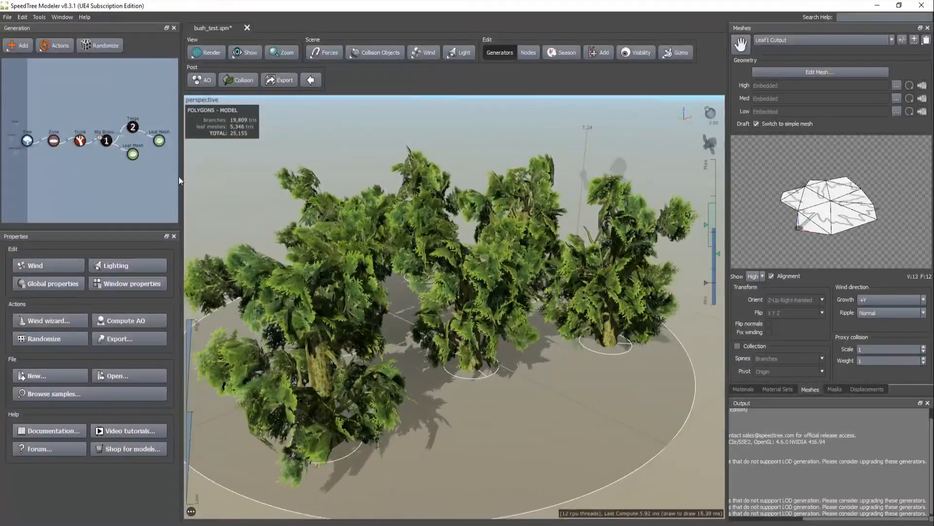
left_click_drag(448, 273, 407, 285)
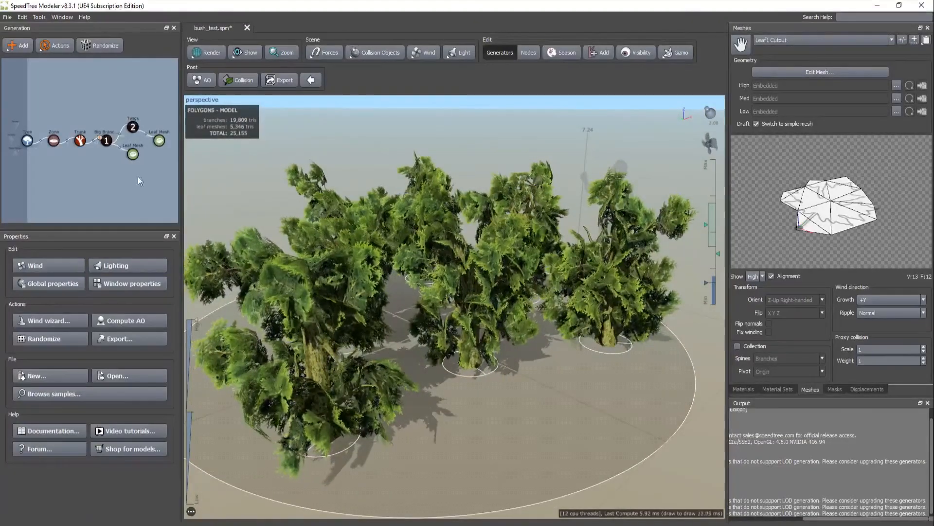
left_click(53, 142)
key("Delete")
left_click_drag(81, 142, 28, 141)
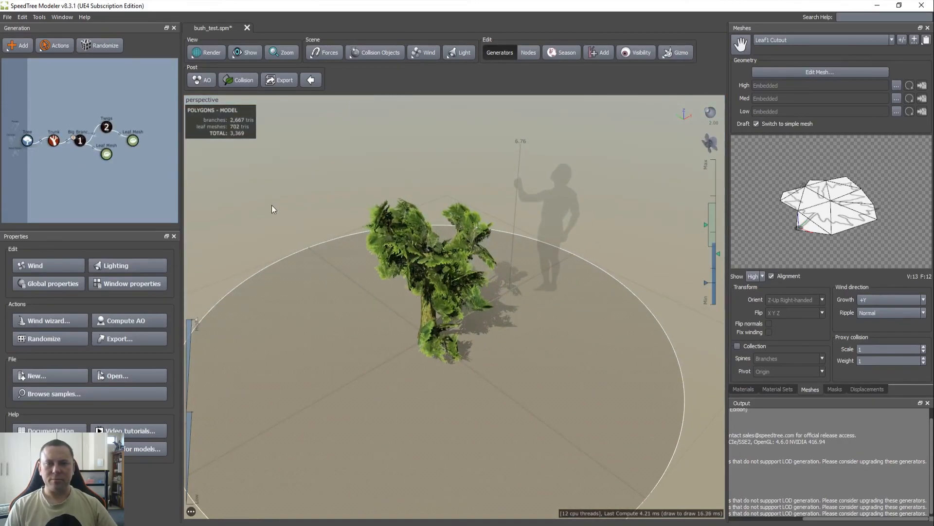
Set the absolute number of branches of the Big Branches generator to 20
mouse_move(284, 253)
left_mouse_down()
mouse_move(273, 239)
mouse_move(285, 261)
left_mouse_up()
scroll(288, 249, "up", 3)
scroll(288, 249, "down", 2)
left_click(79, 141)
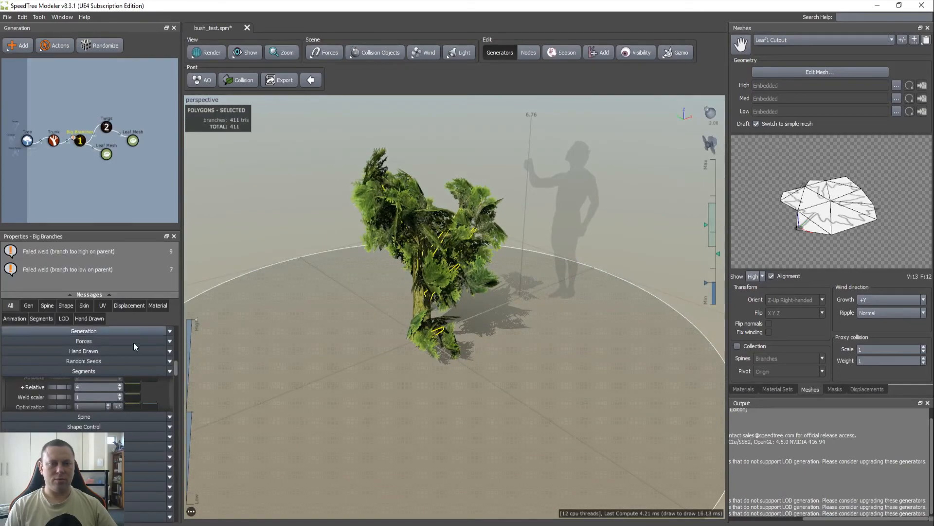
left_click(90, 294)
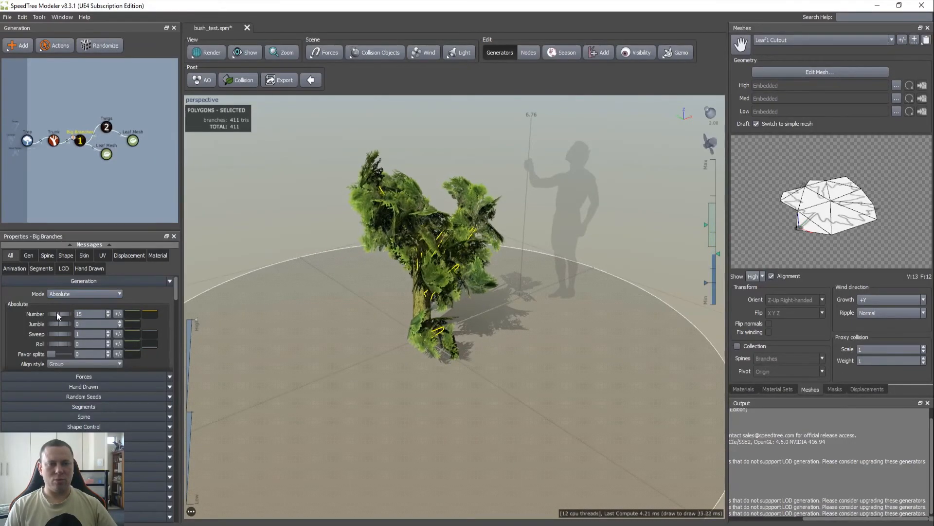
mouse_move(57, 313)
left_mouse_down()
mouse_move(143, 317)
mouse_move(39, 310)
left_mouse_up()
type("20")
key("Tab")
Set the absolute number of branches of the Twigs generator to 20
left_click(106, 127)
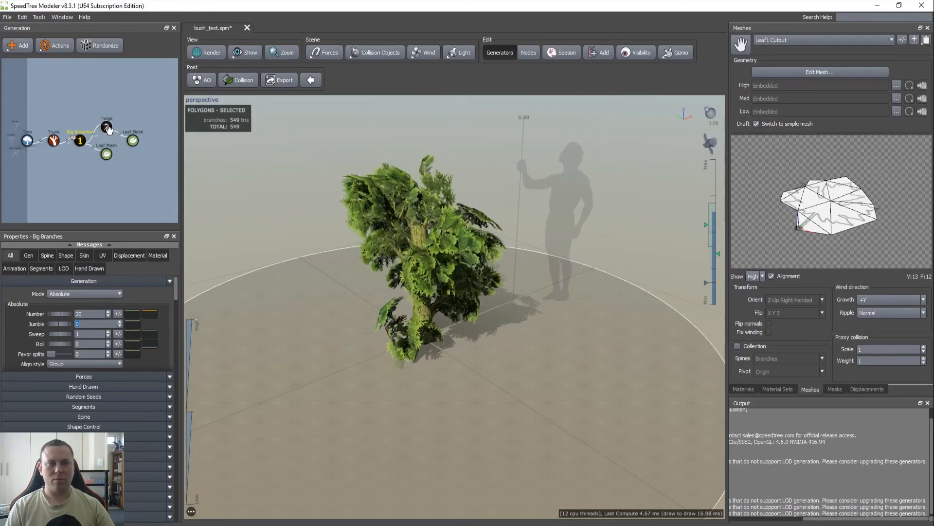
left_click_drag(96, 315, 26, 314)
type("20")
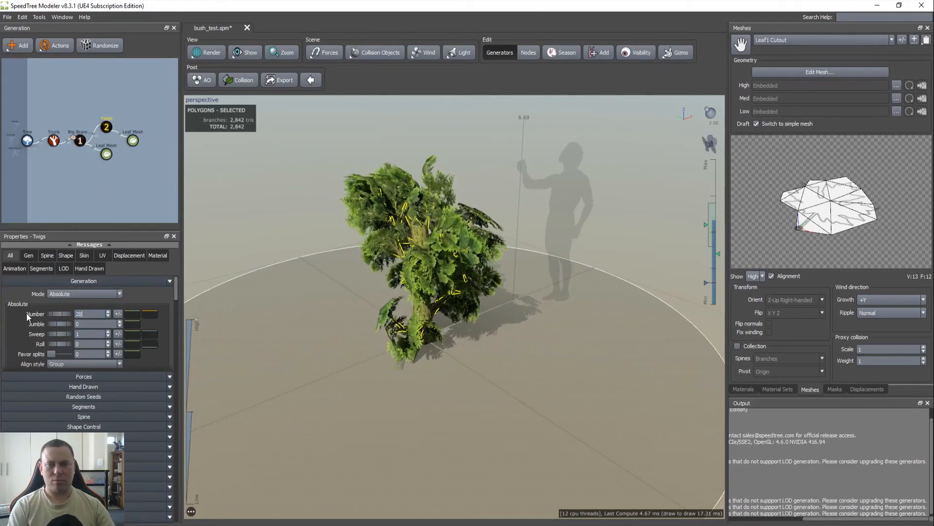
key("Tab")
left_click_drag(394, 288, 262, 283)
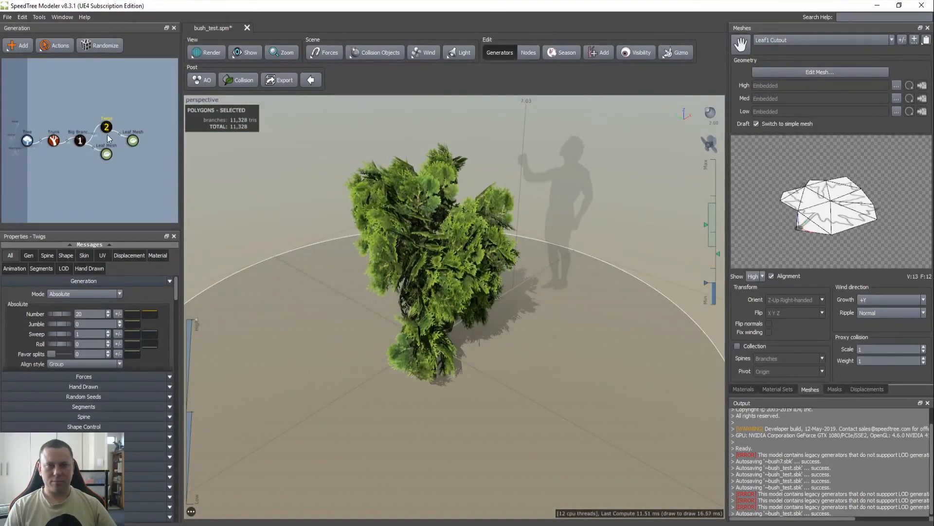
left_click(287, 236)
left_click_drag(296, 275, 271, 279)
left_click(241, 234)
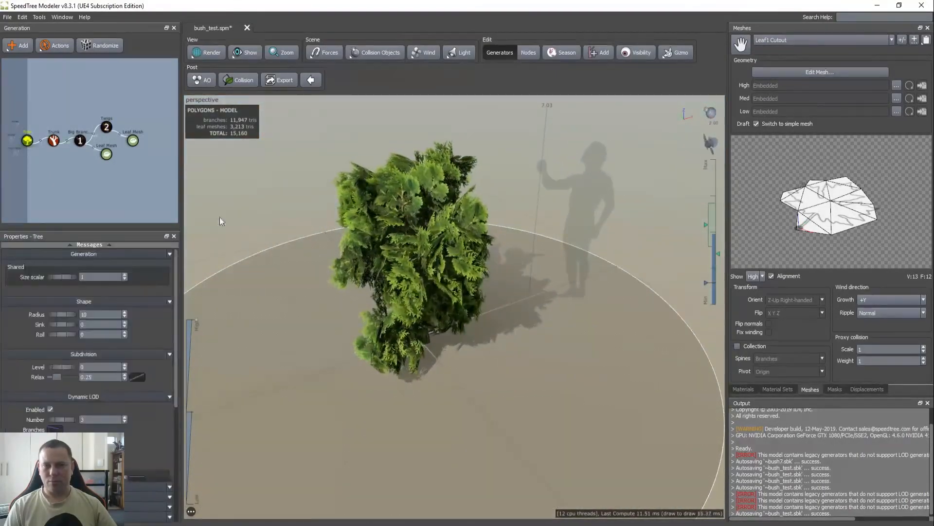
Reduce the leaf size of both Leaf Mesh generators to 0.47
left_click(133, 140)
left_click(106, 154, "ctrl")
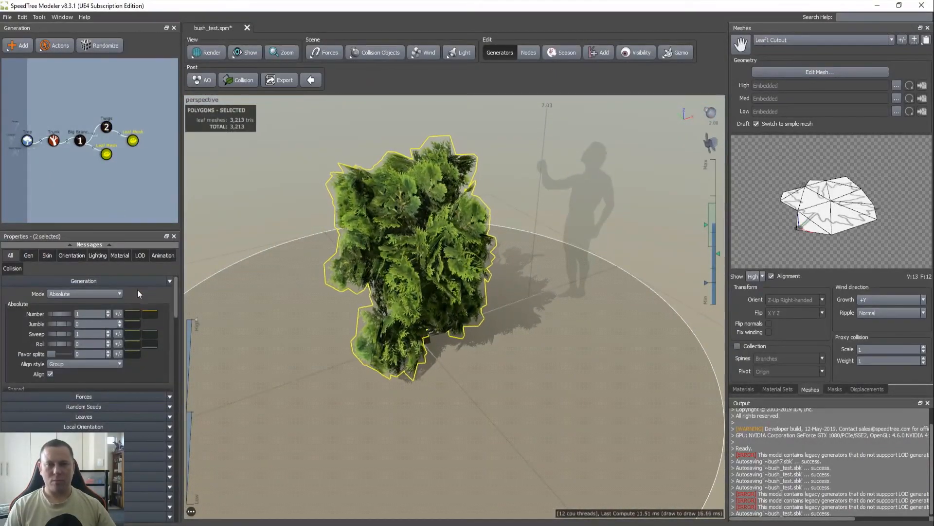
scroll(160, 329, "down", 5)
scroll(164, 334, "down", 6)
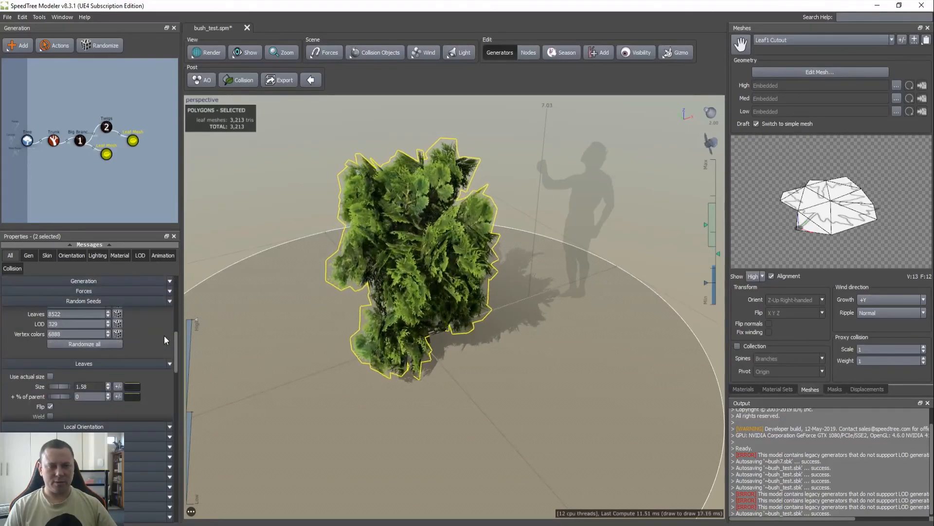
scroll(165, 338, "up", 3)
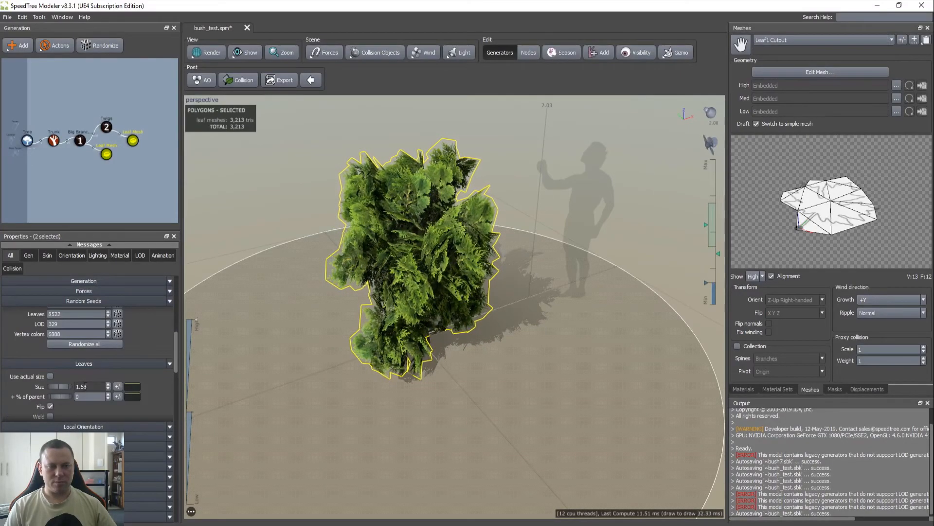
left_click_drag(61, 385, 10, 381)
scroll(408, 297, "up", 5)
left_click_drag(401, 291, 376, 246)
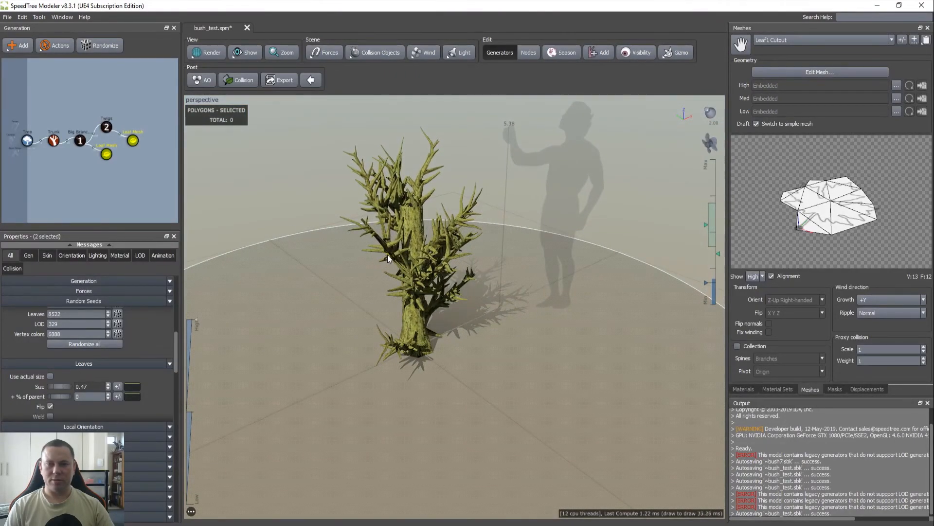
Set the skin radius of the Big Branches generator to 1 in % of parent
left_click(80, 142)
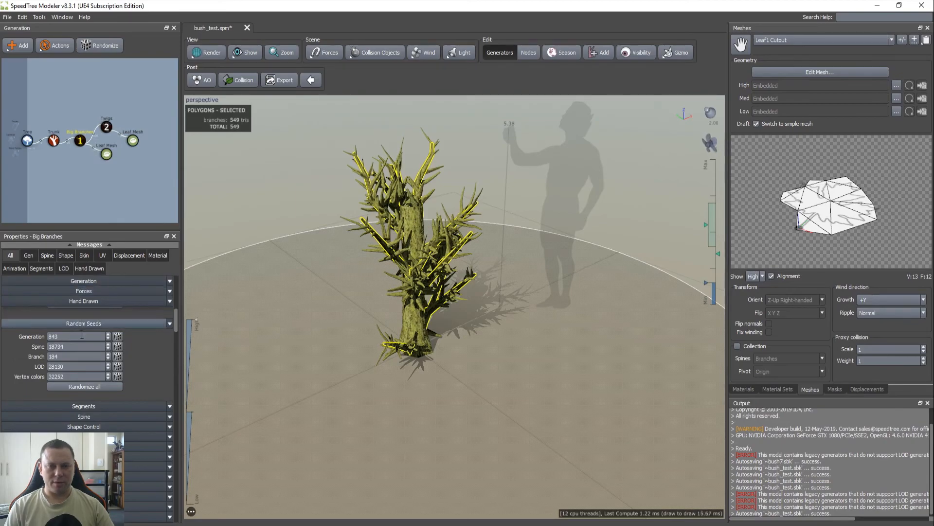
scroll(147, 359, "down", 5)
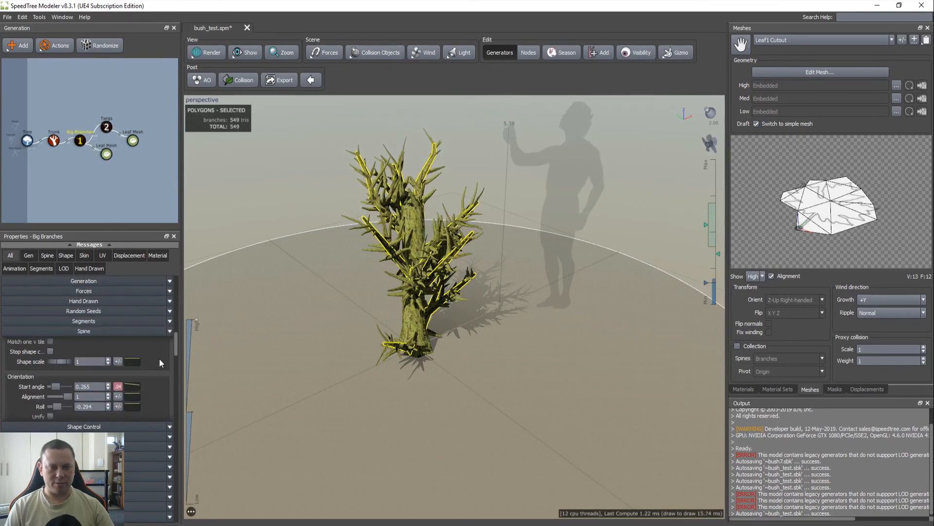
scroll(159, 359, "down", 5)
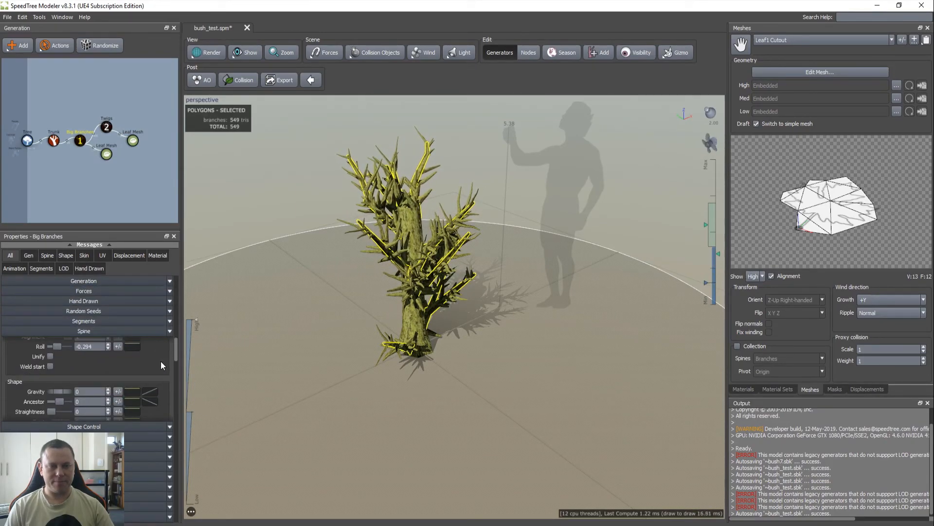
scroll(161, 362, "down", 10)
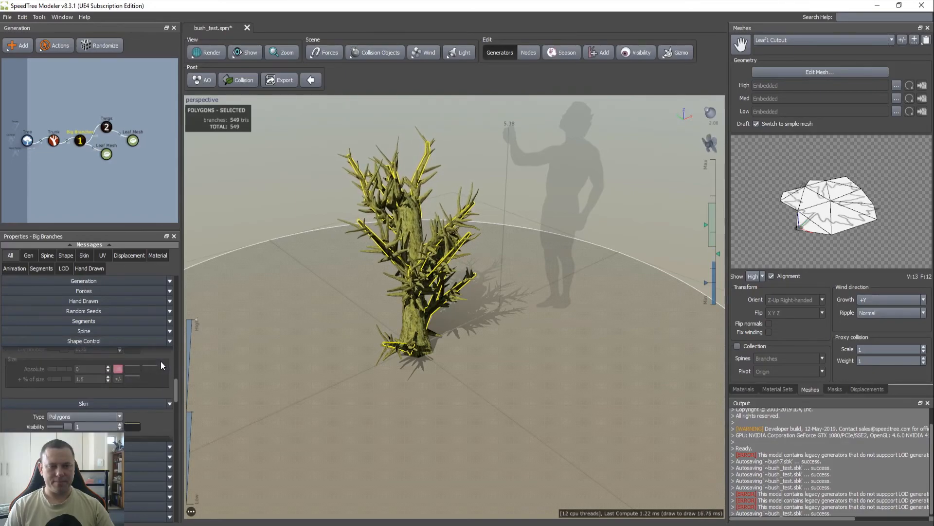
left_click_drag(52, 396, 86, 395)
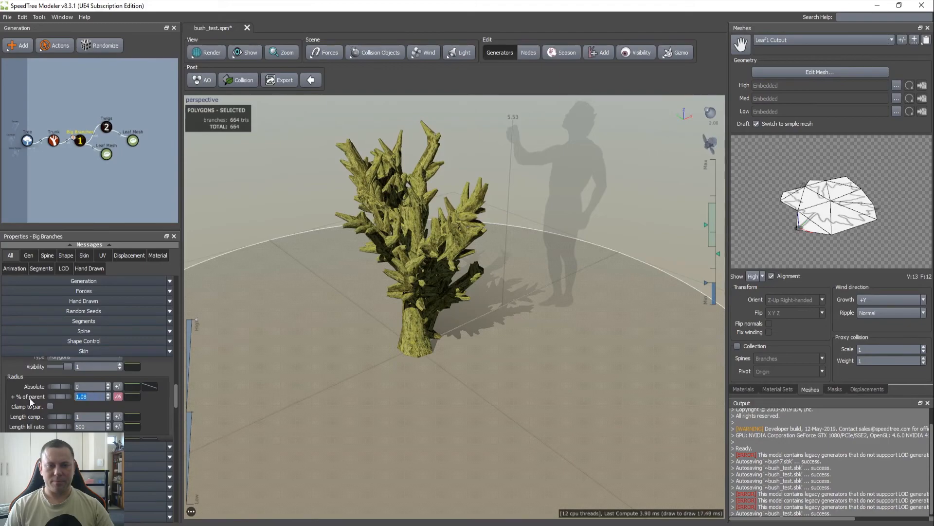
left_click_drag(284, 348, 290, 344)
left_click_drag(290, 344, 293, 340)
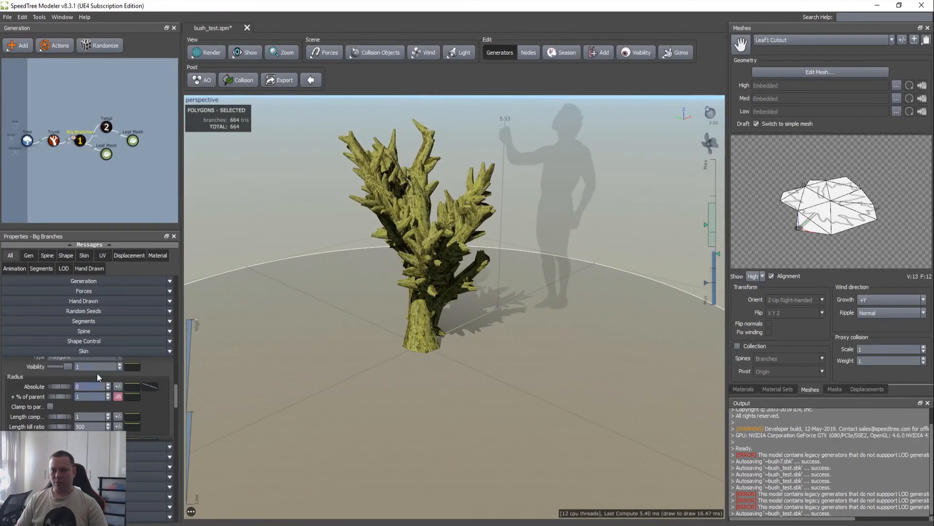
Set the Big Branches generator's spine orientation to a start angle of 0.441, alignment of 0.735 and roll of 0
scroll(163, 385, "up", 6)
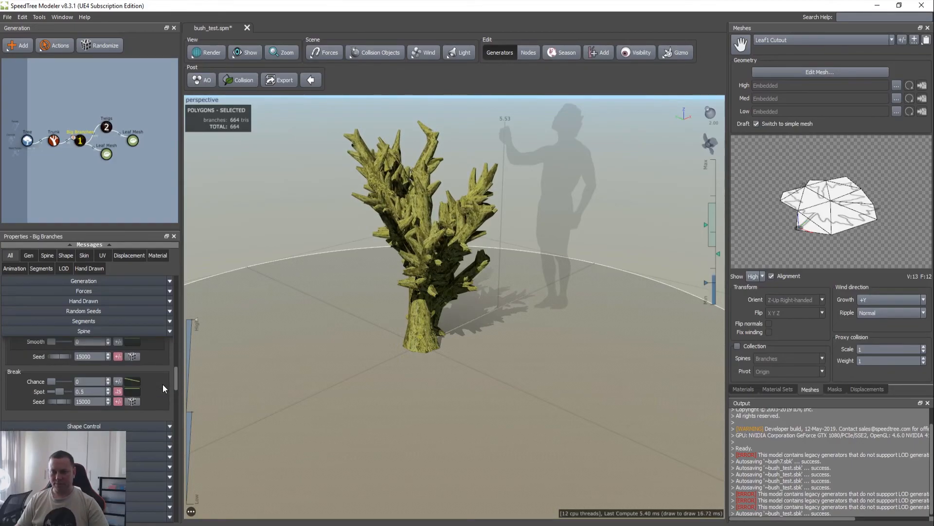
scroll(163, 381, "up", 4)
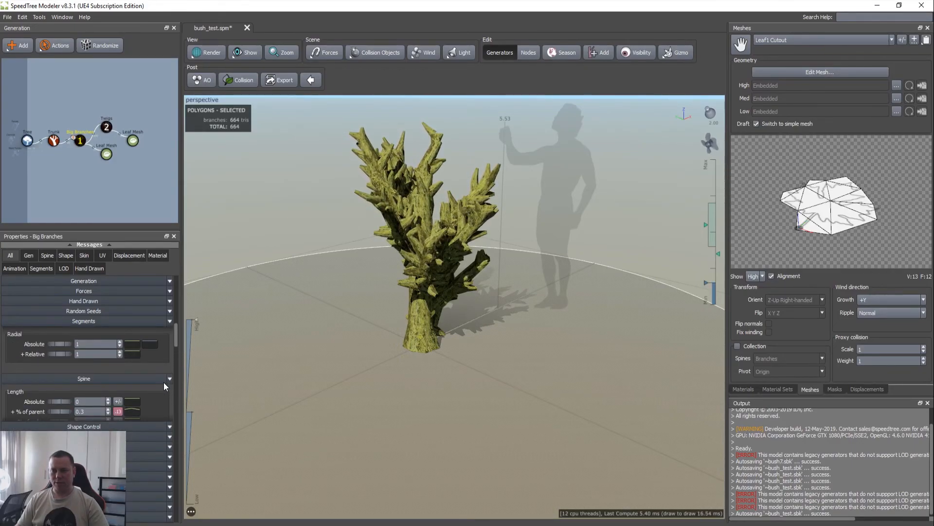
scroll(164, 380, "up", 2)
scroll(165, 379, "down", 2)
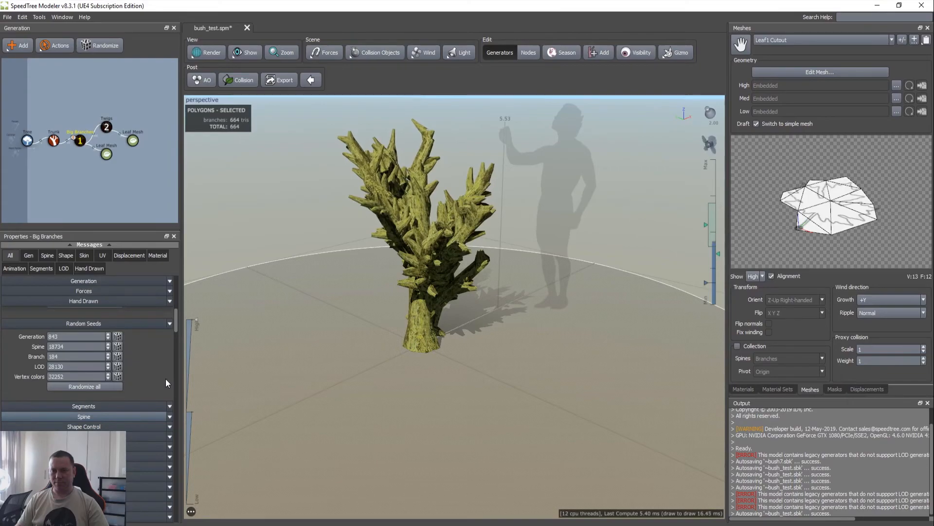
scroll(165, 379, "down", 6)
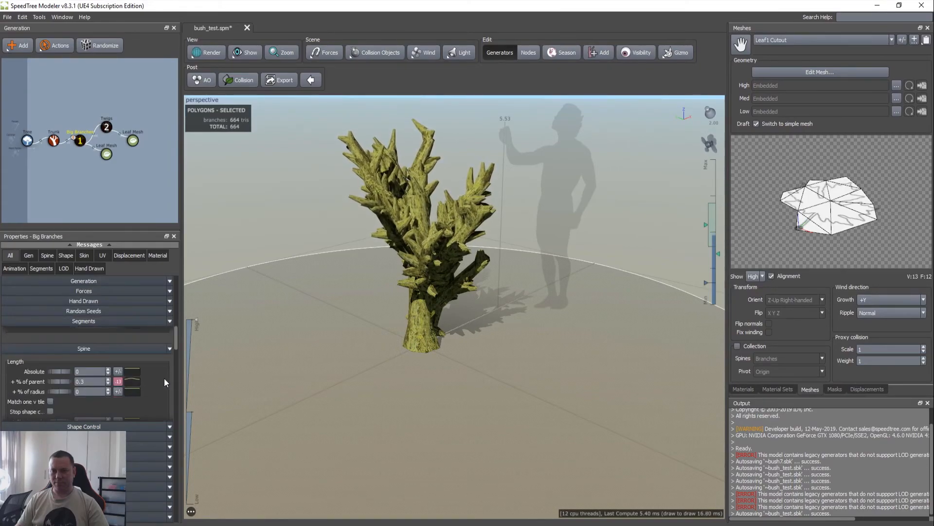
scroll(165, 378, "down", 4)
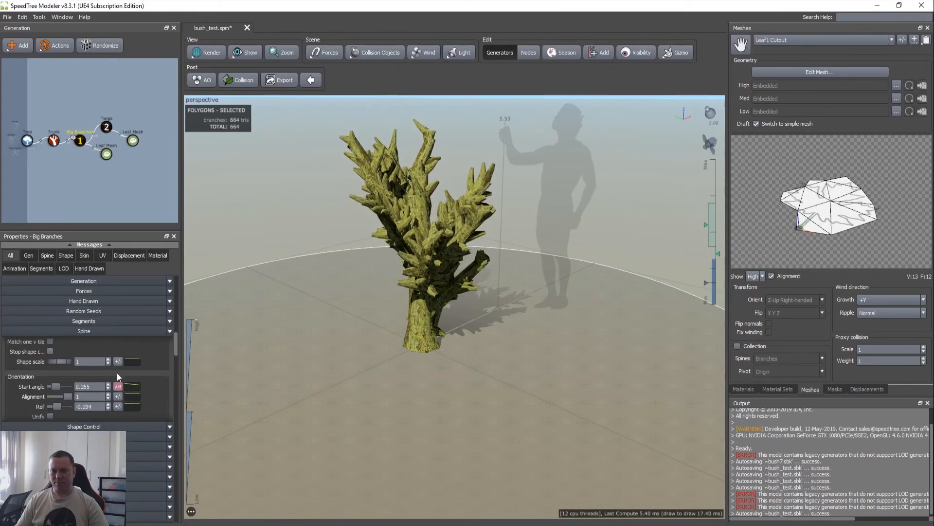
left_click_drag(58, 355, 60, 355)
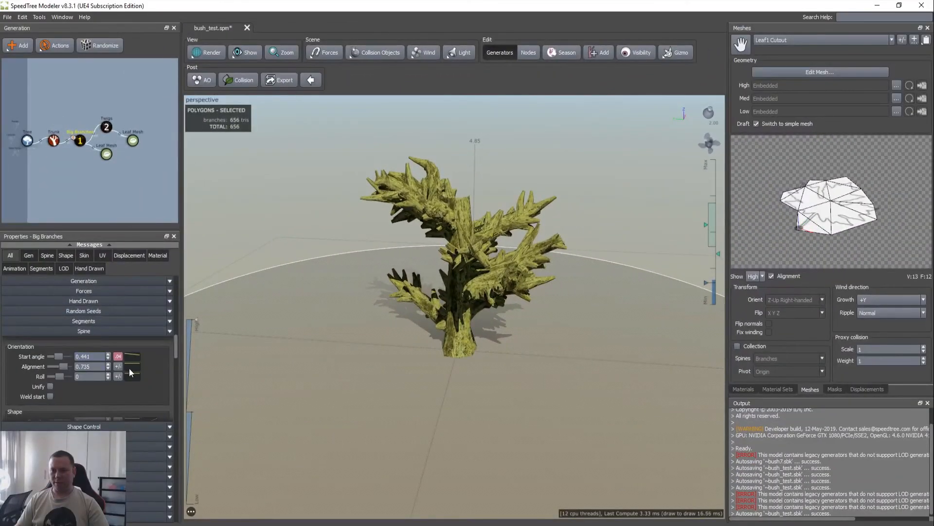
Look through the Big Branches generator's properties from Spine to Displacement and back to Random Seeds
scroll(105, 382, "down", 5)
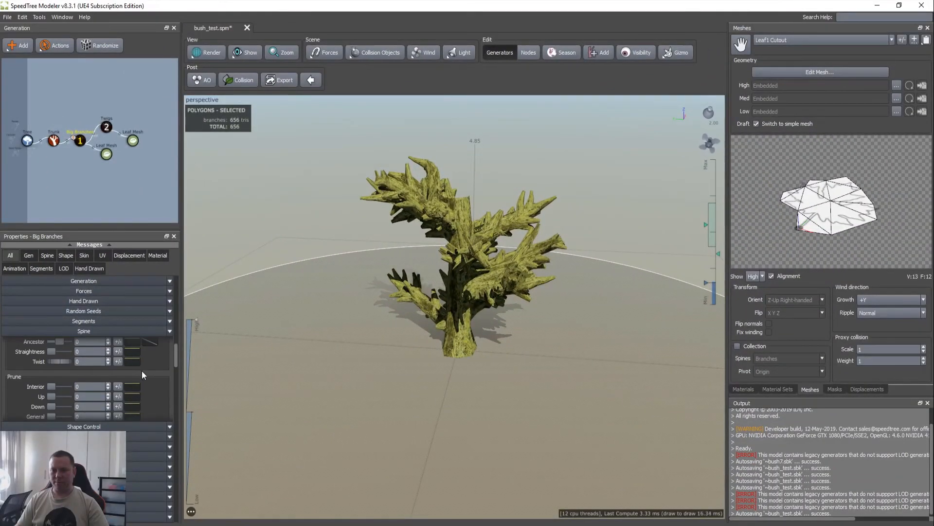
scroll(146, 379, "down", 4)
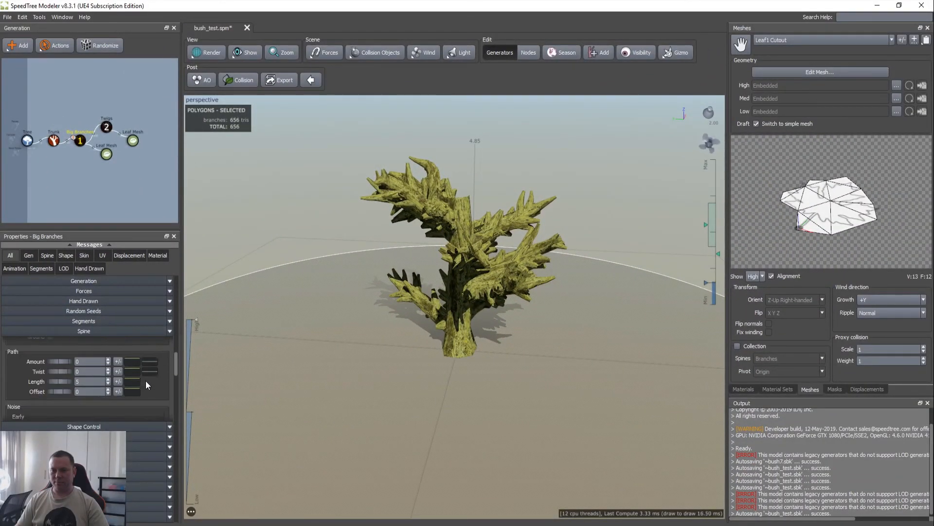
scroll(146, 383, "down", 6)
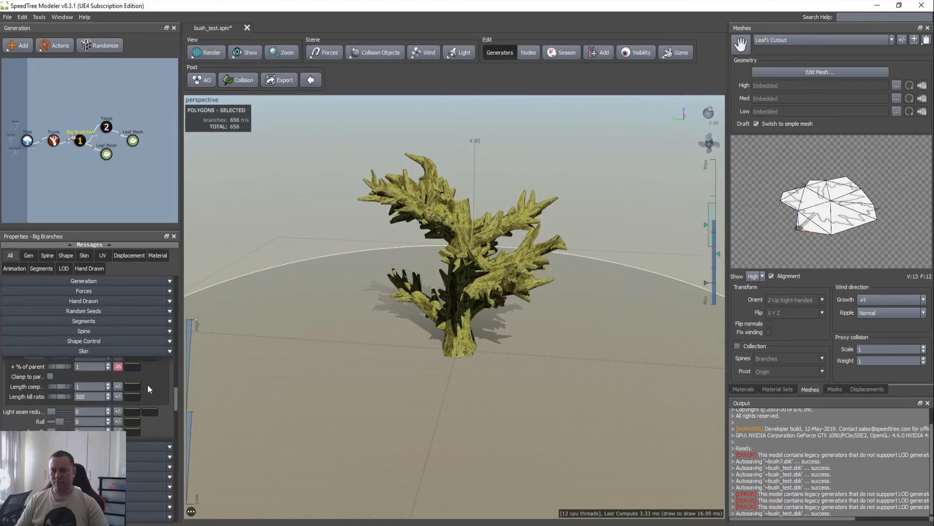
scroll(148, 386, "down", 6)
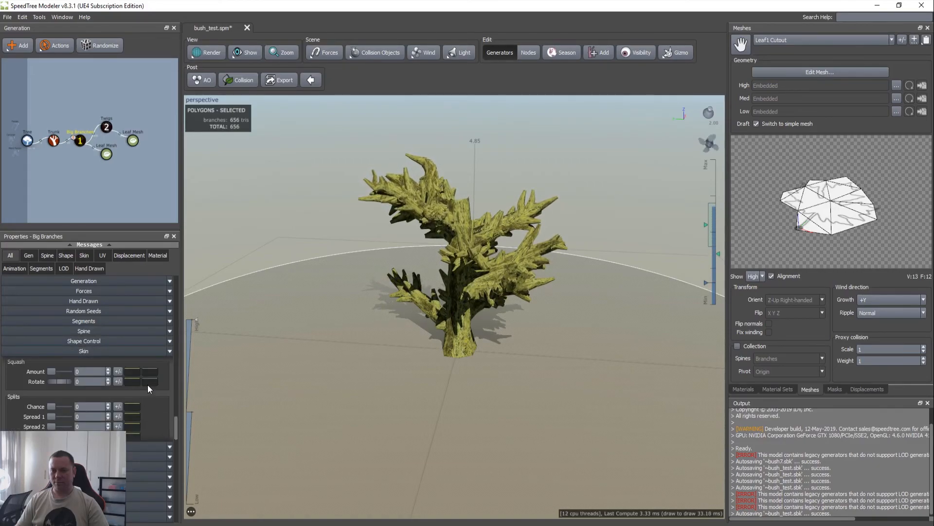
scroll(147, 384, "down", 6)
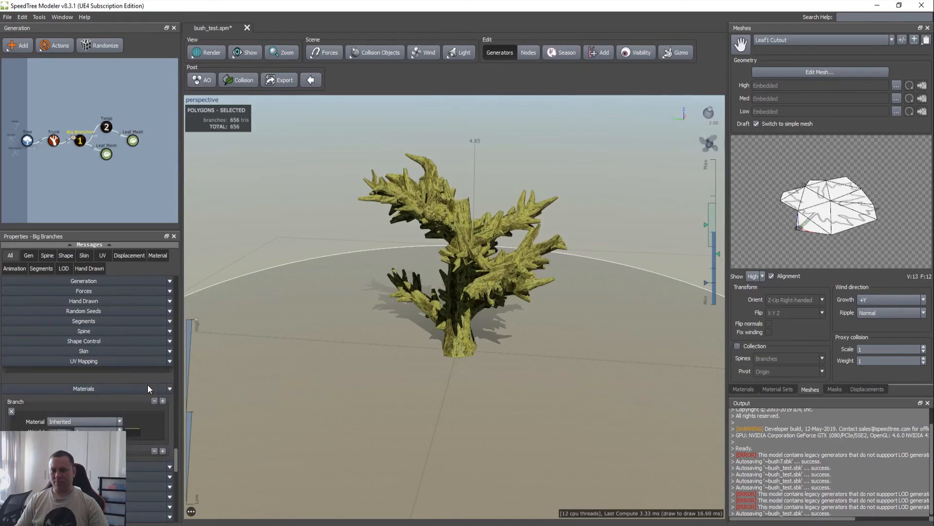
scroll(147, 384, "up", 5)
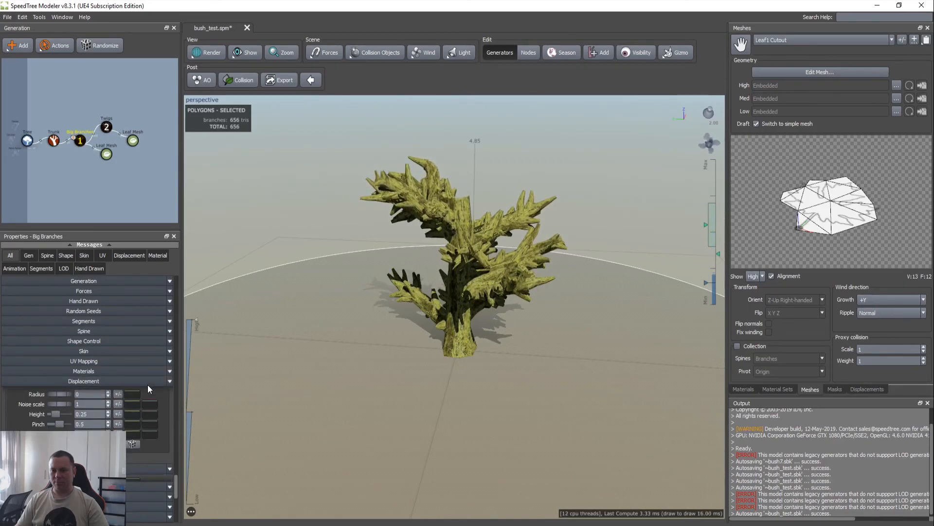
scroll(149, 387, "up", 6)
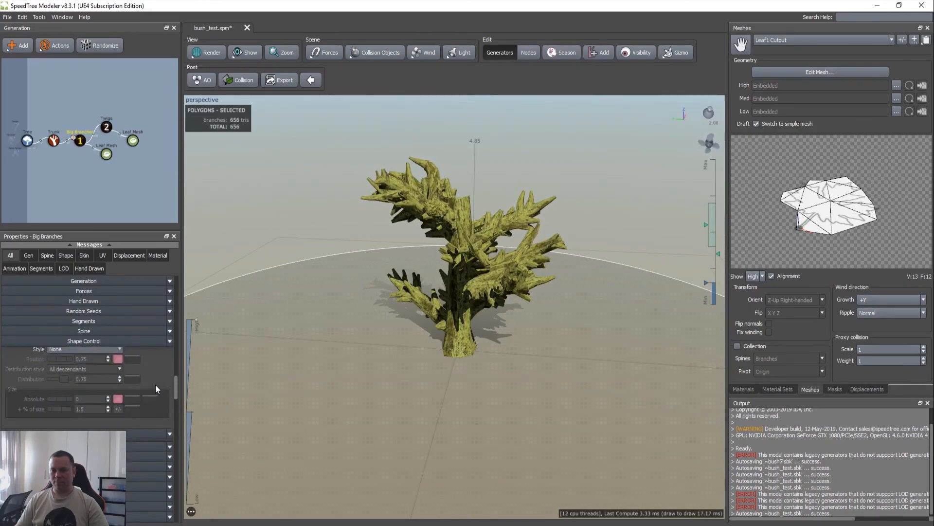
scroll(154, 373, "up", 3)
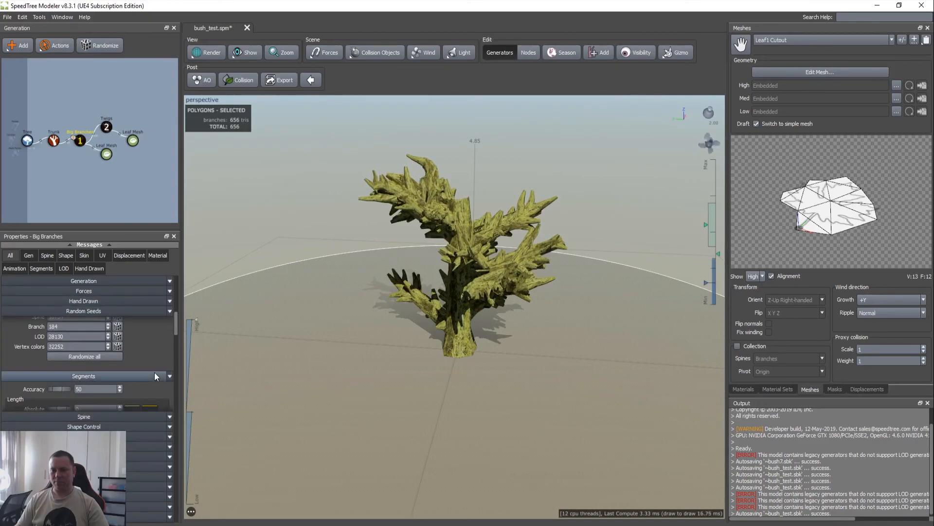
Set the spine length of the Big Branches generator to 0.75 in % of parent
scroll(153, 371, "down", 2)
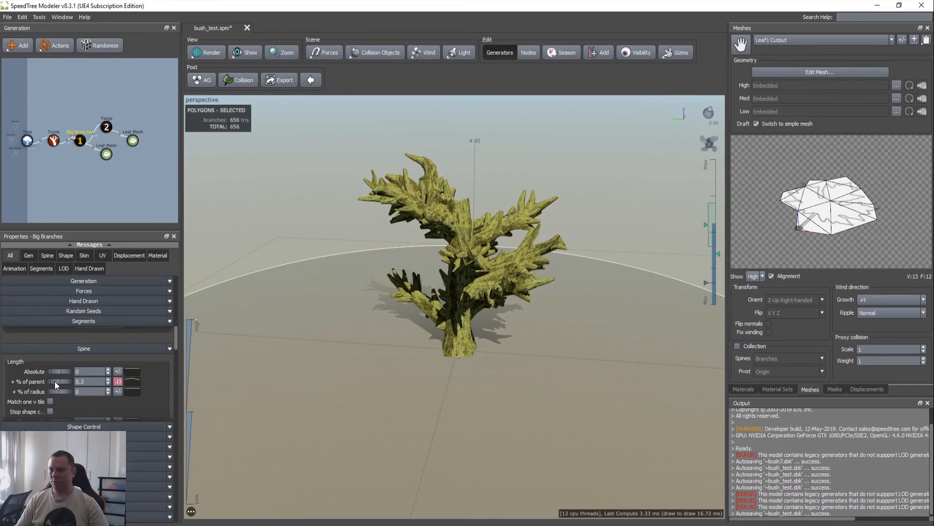
left_click_drag(54, 381, 66, 380)
double_click(95, 381)
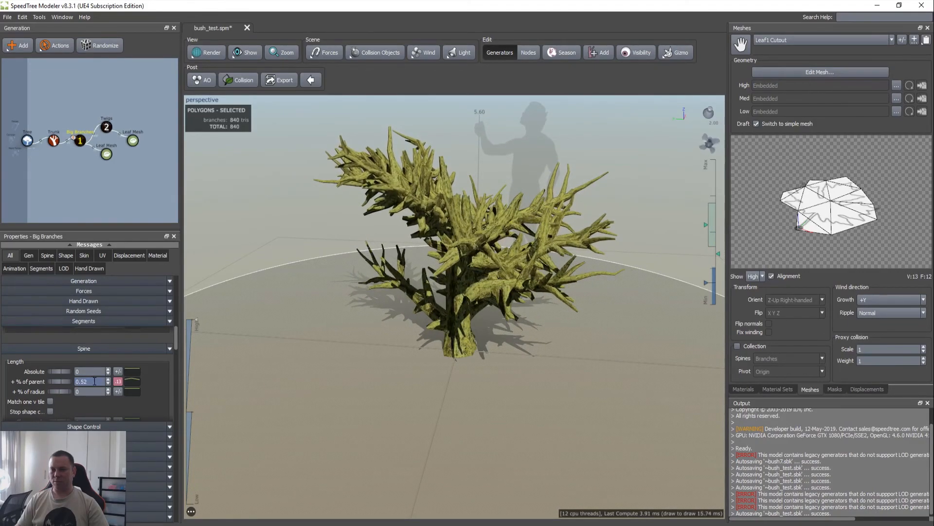
type("1")
key("Tab")
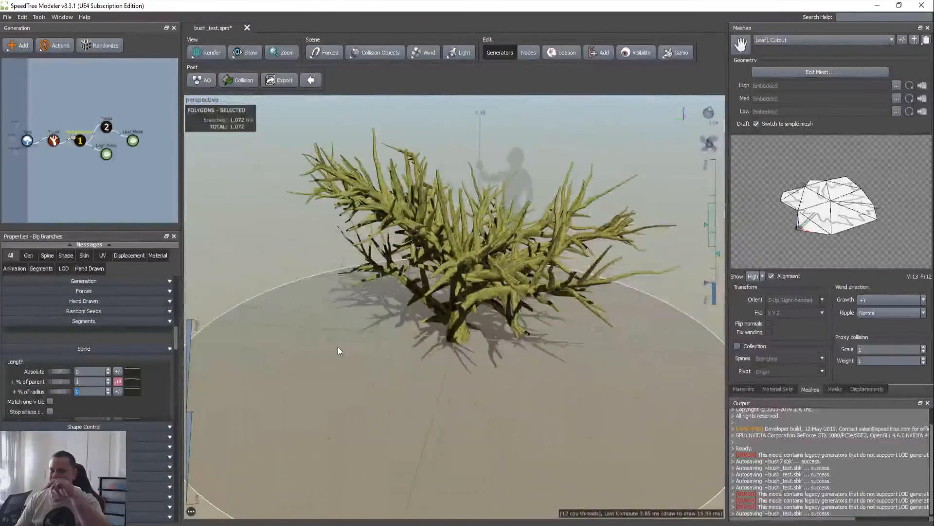
type("0.75")
key("Return")
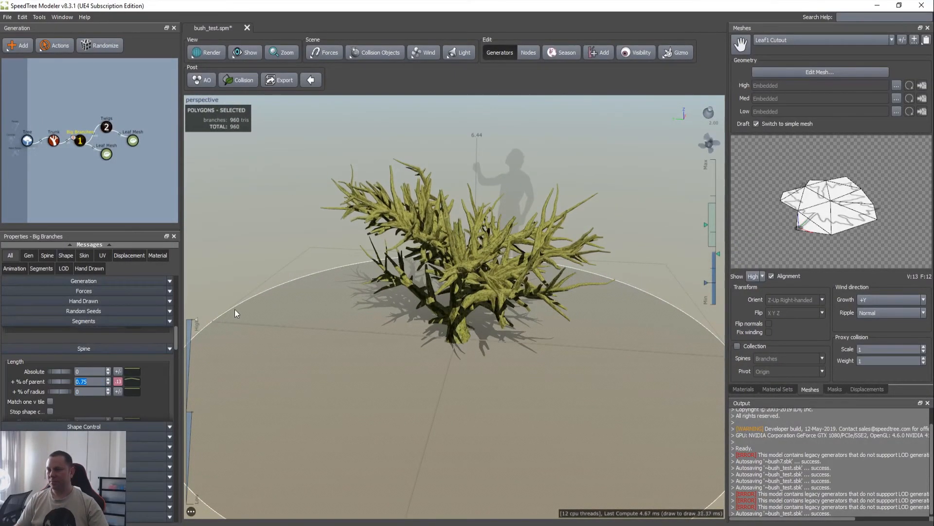
Look through the properties shared by the two Leaf Mesh generators, from Generation to Season
left_click(130, 174)
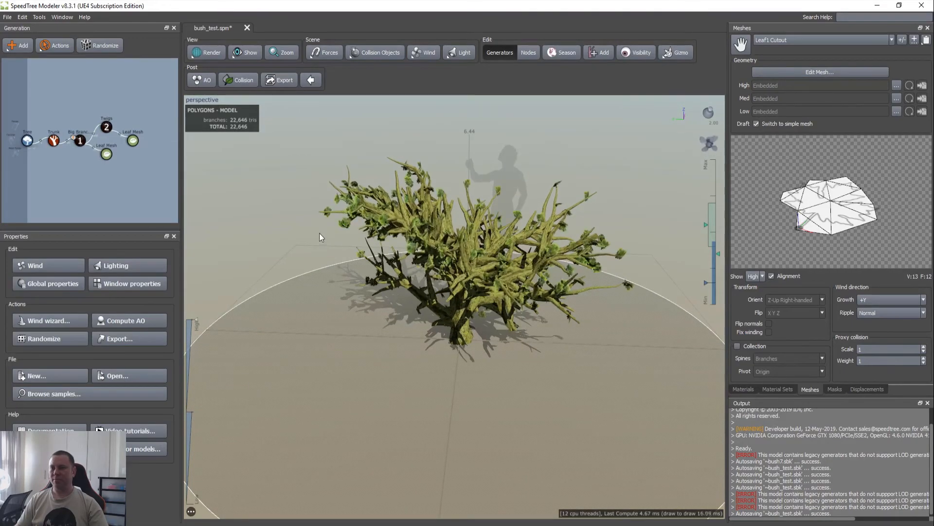
left_click(134, 142)
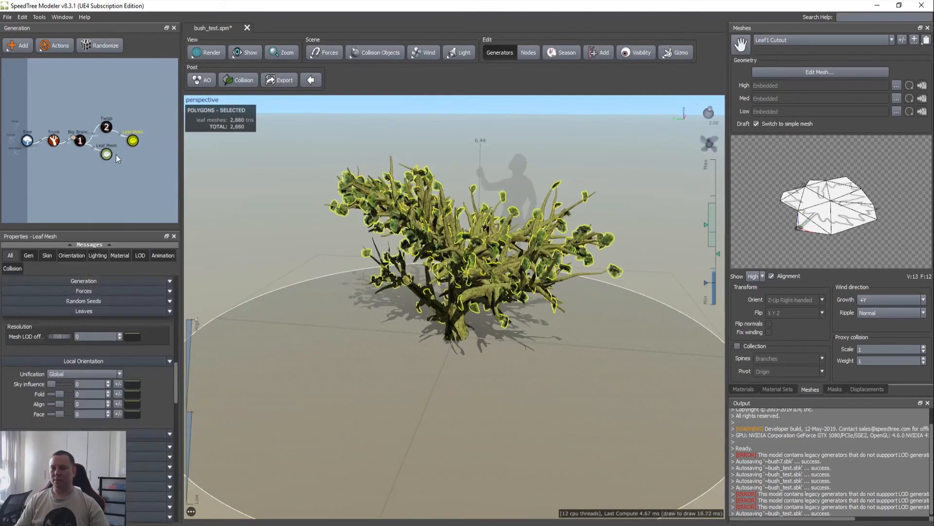
scroll(155, 389, "down", 8)
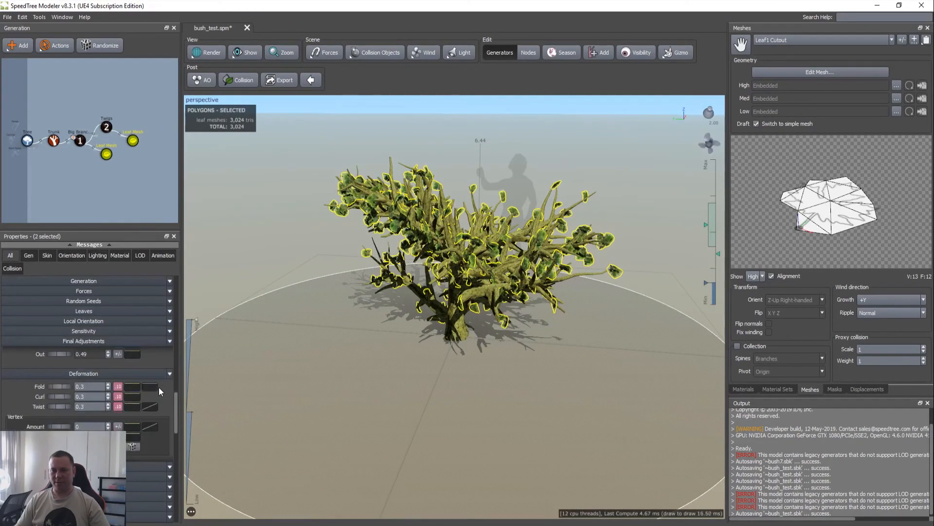
scroll(158, 393, "down", 4)
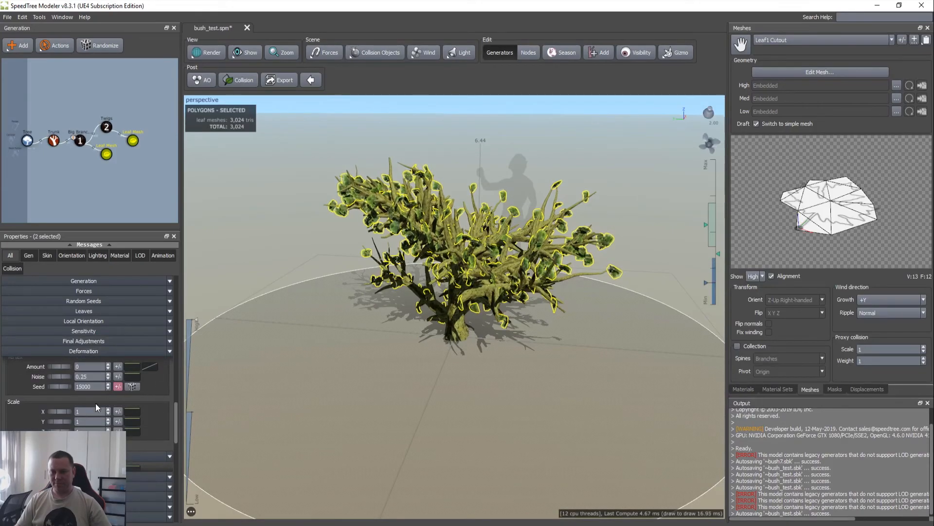
scroll(145, 404, "up", 5)
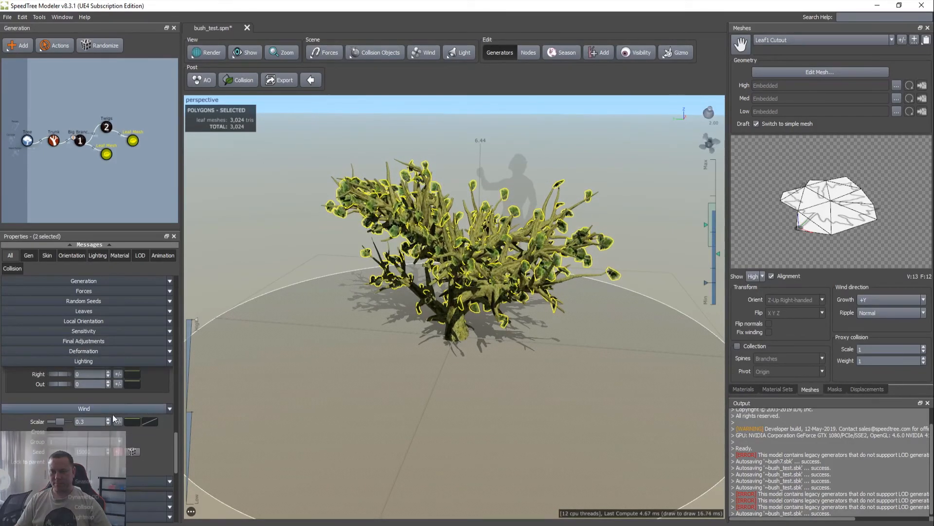
scroll(141, 404, "up", 5)
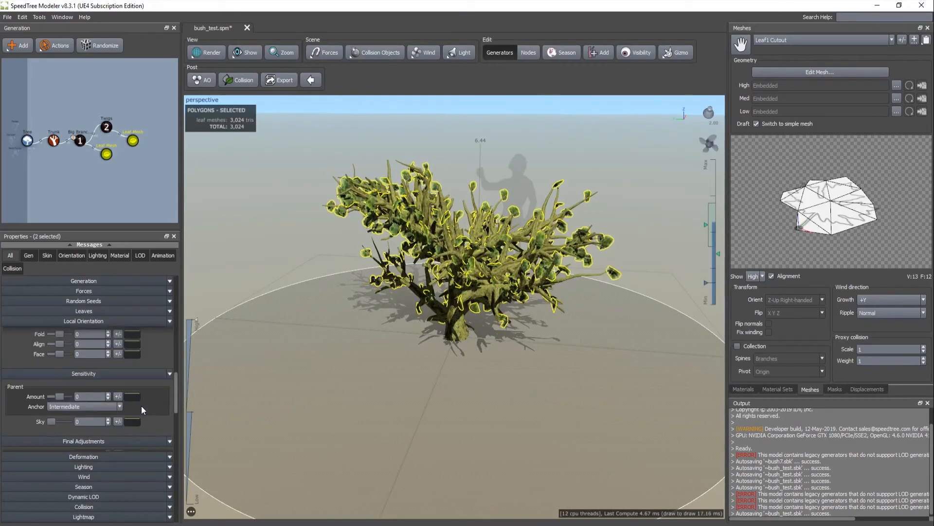
scroll(142, 372, "down", 10)
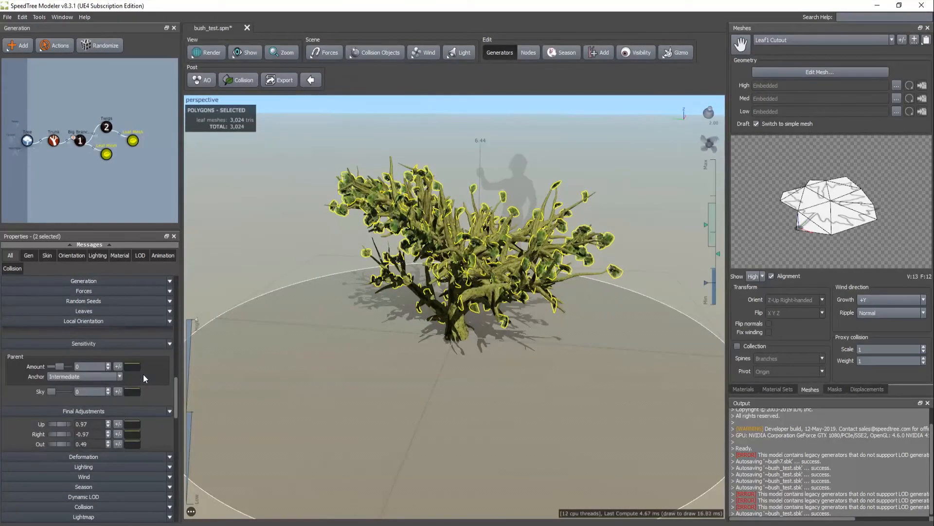
scroll(145, 377, "up", 10)
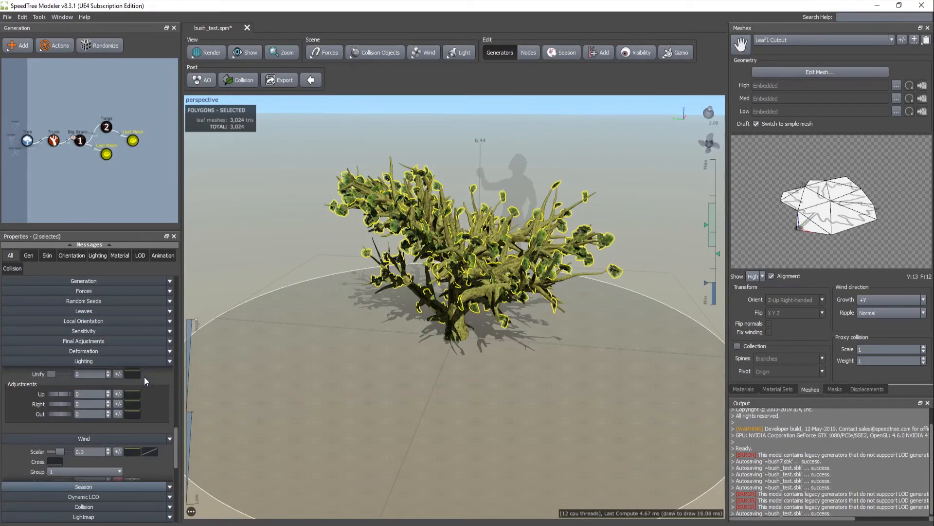
scroll(151, 371, "down", 4)
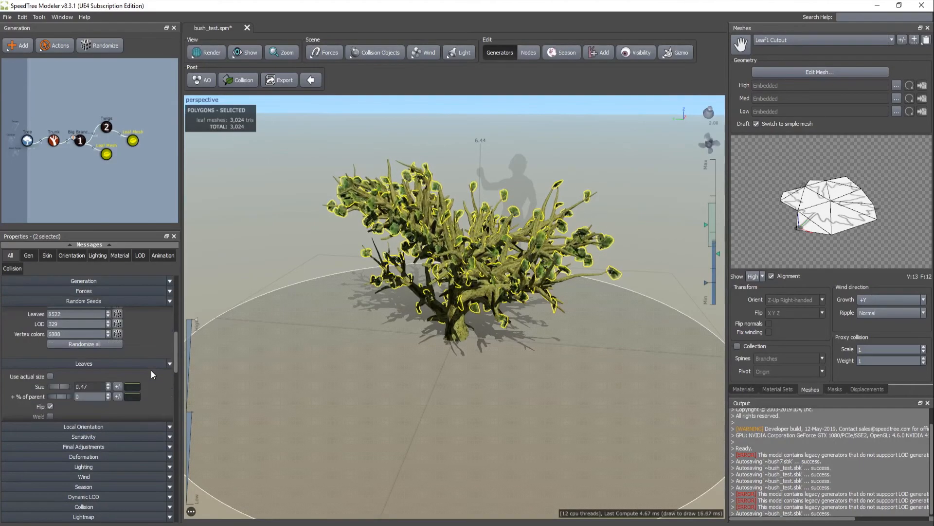
scroll(149, 370, "down", 5)
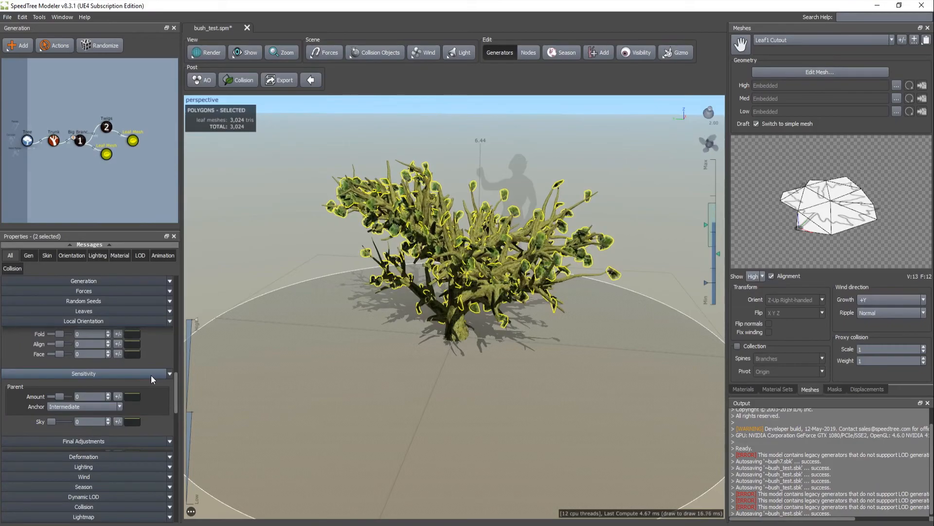
scroll(151, 375, "down", 5)
scroll(153, 383, "down", 4)
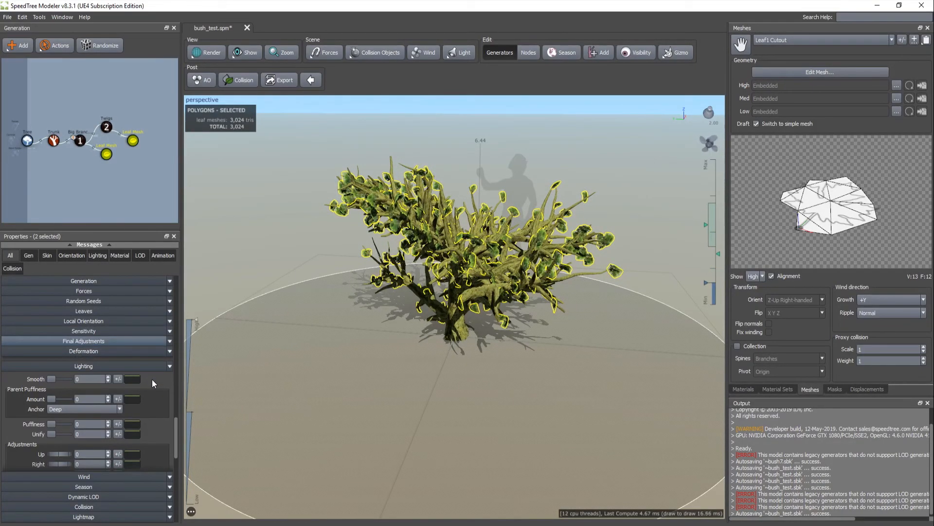
scroll(151, 378, "up", 10)
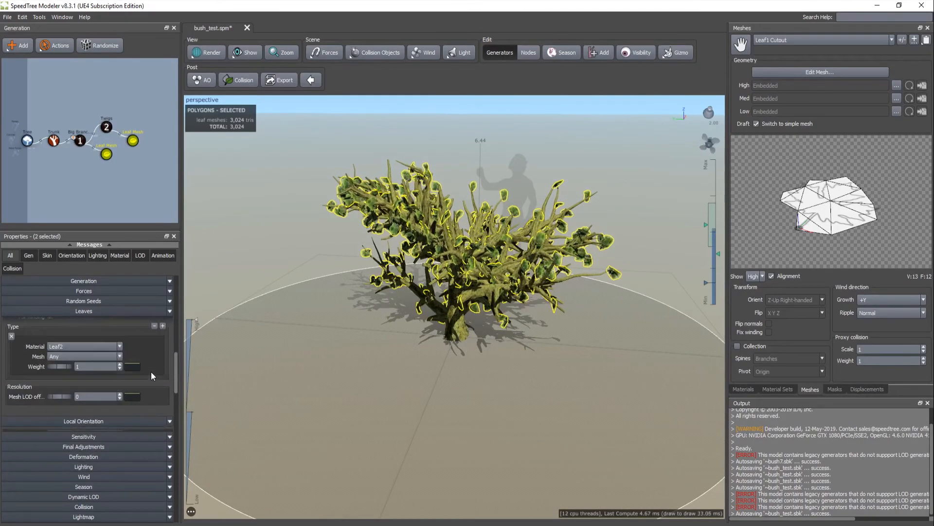
scroll(151, 369, "up", 4)
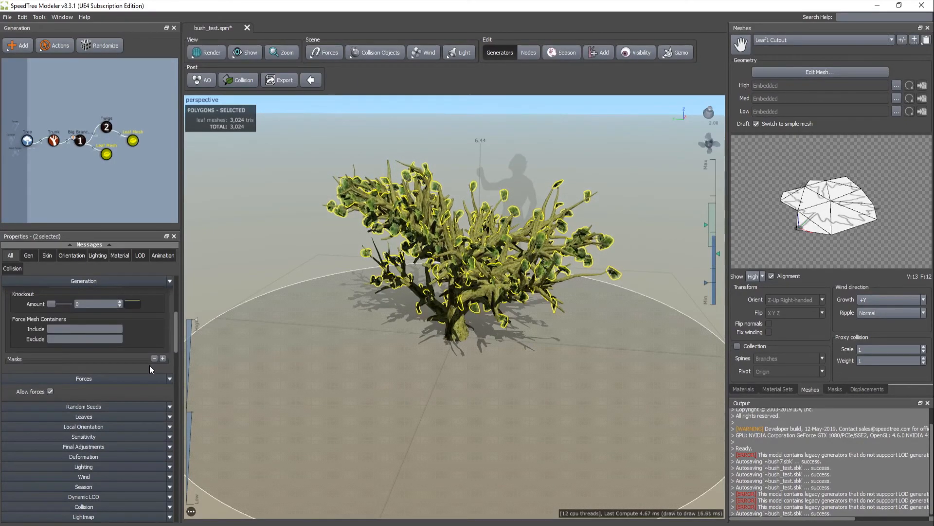
scroll(150, 365, "down", 5)
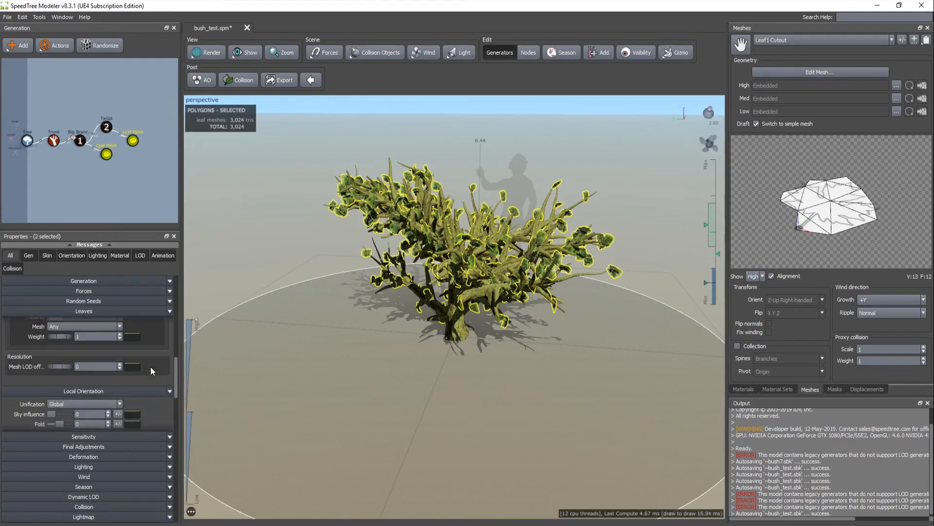
scroll(150, 366, "down", 6)
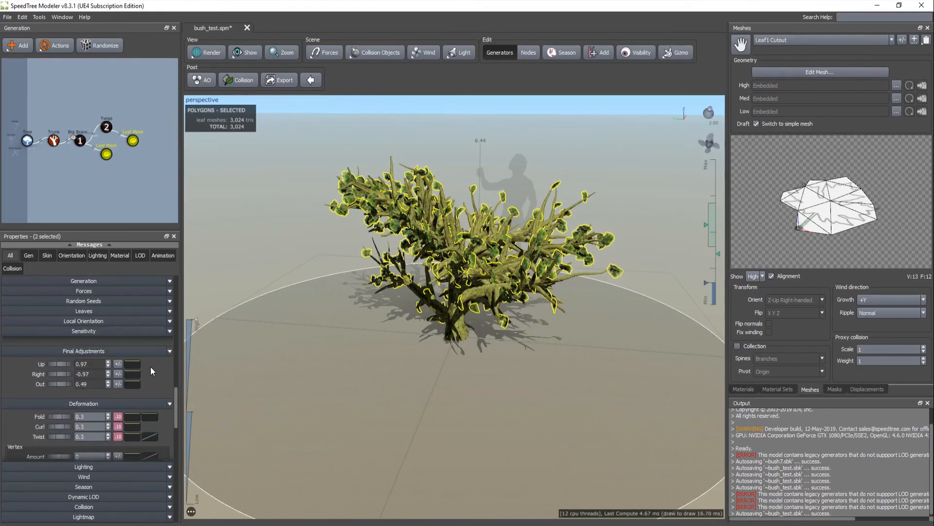
scroll(150, 366, "down", 6)
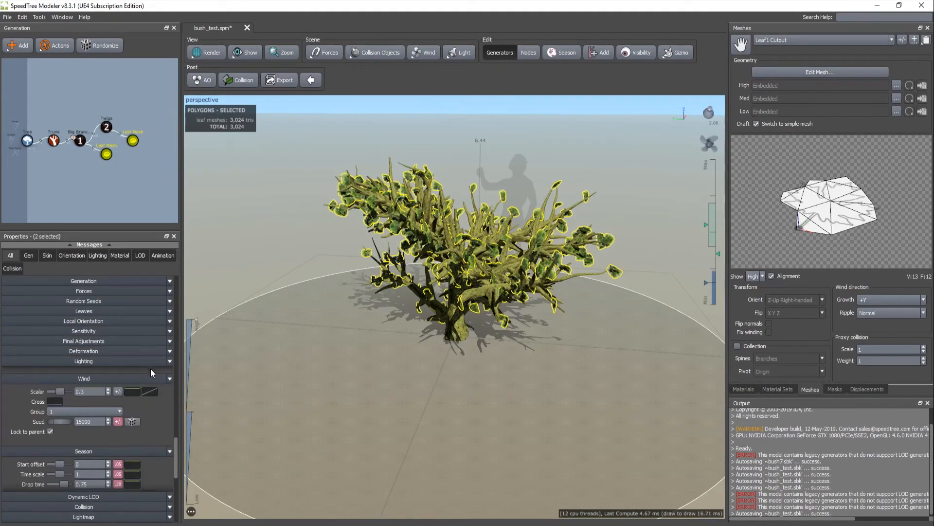
scroll(155, 387, "up", 15)
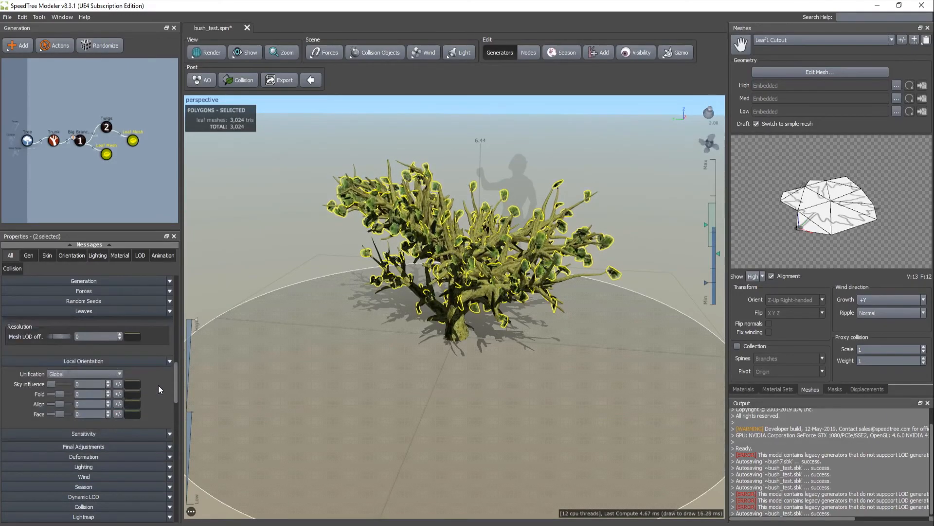
scroll(158, 360, "up", 4)
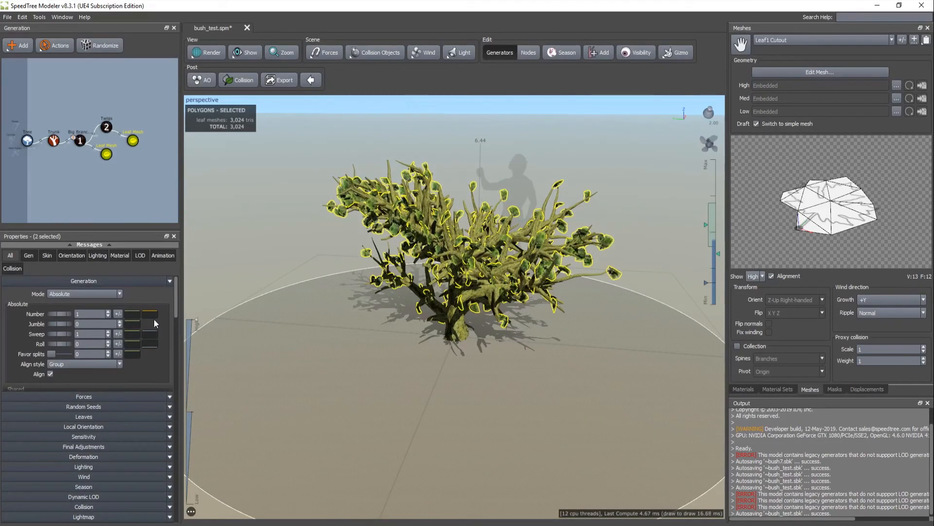
scroll(153, 346, "down", 4)
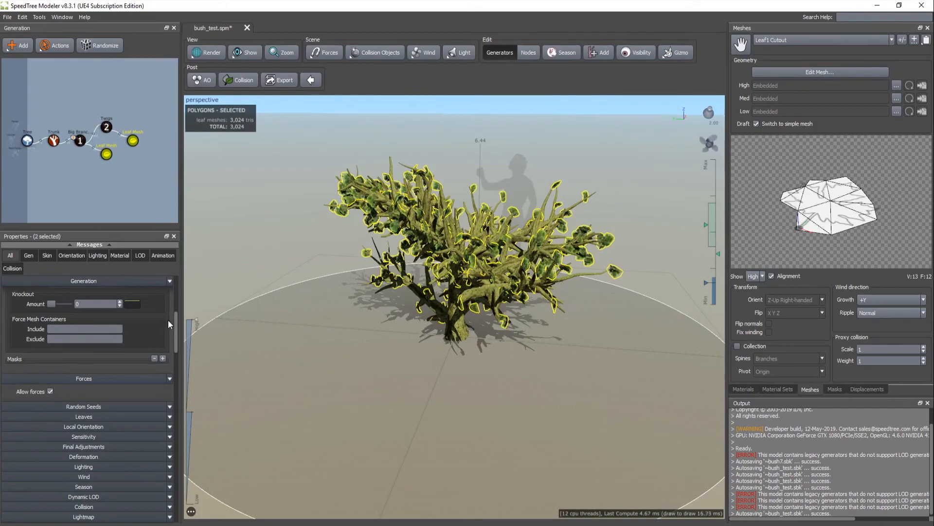
scroll(159, 337, "down", 10)
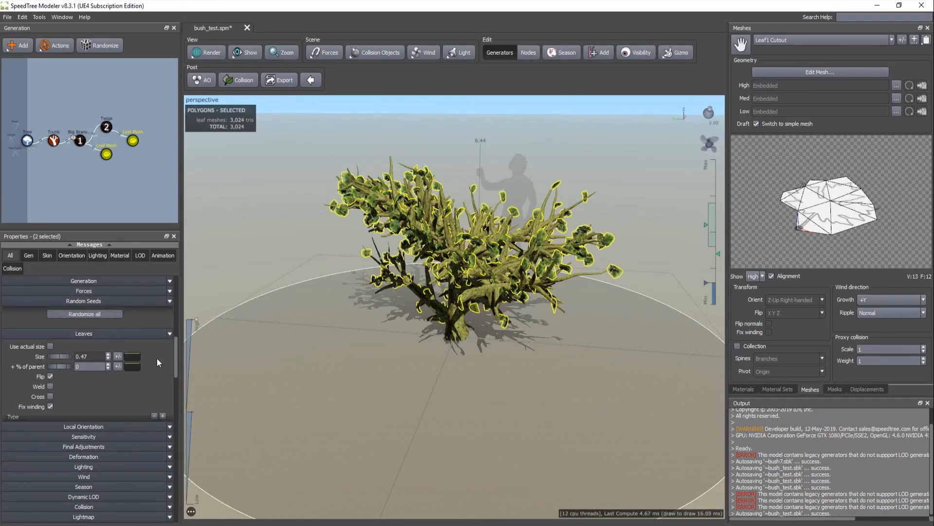
Try sizing the leaves of both Leaf Mesh generators with absolute size 0 and 1 in % of parent, and reset % of parent to 0
scroll(88, 348, "up", 1)
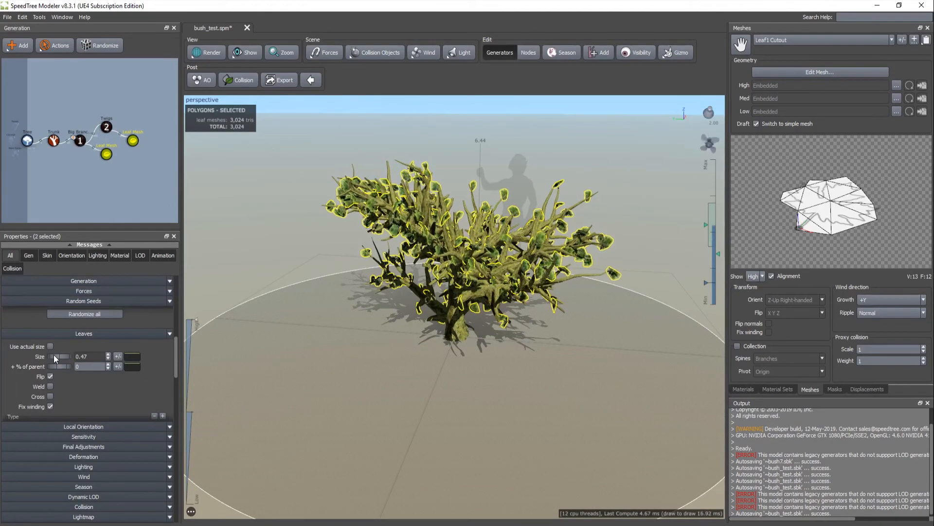
left_click_drag(57, 356, 104, 354)
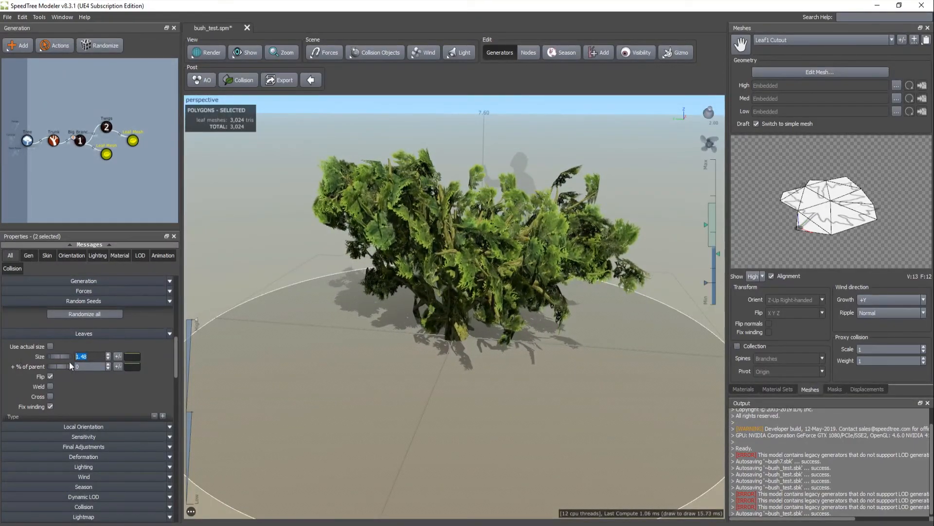
type("0")
key("Tab")
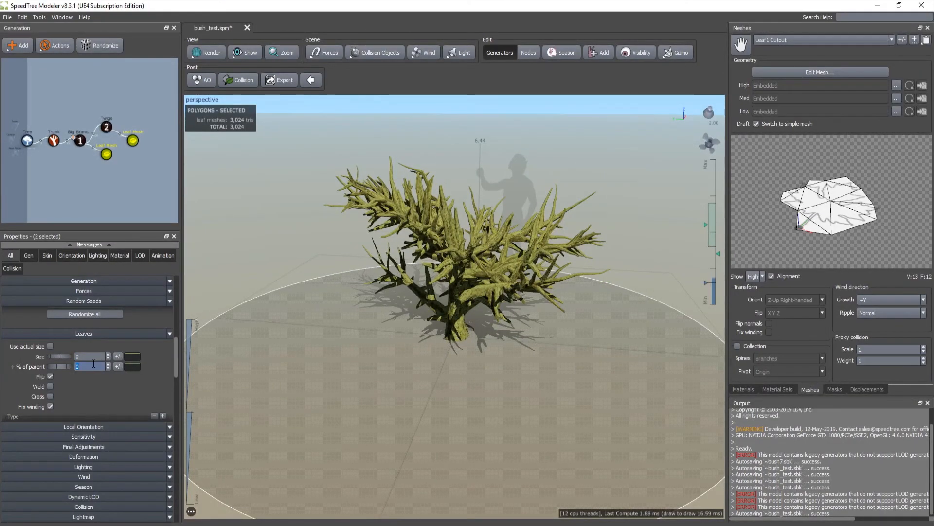
type("1")
key("Return")
mouse_move(329, 336)
left_mouse_down()
mouse_move(398, 337)
mouse_move(313, 328)
mouse_move(301, 361)
mouse_move(351, 328)
mouse_move(402, 320)
mouse_move(337, 354)
mouse_move(341, 344)
left_mouse_up()
left_click(89, 357)
left_click_drag(84, 367, 23, 366)
type("0")
key("Return")
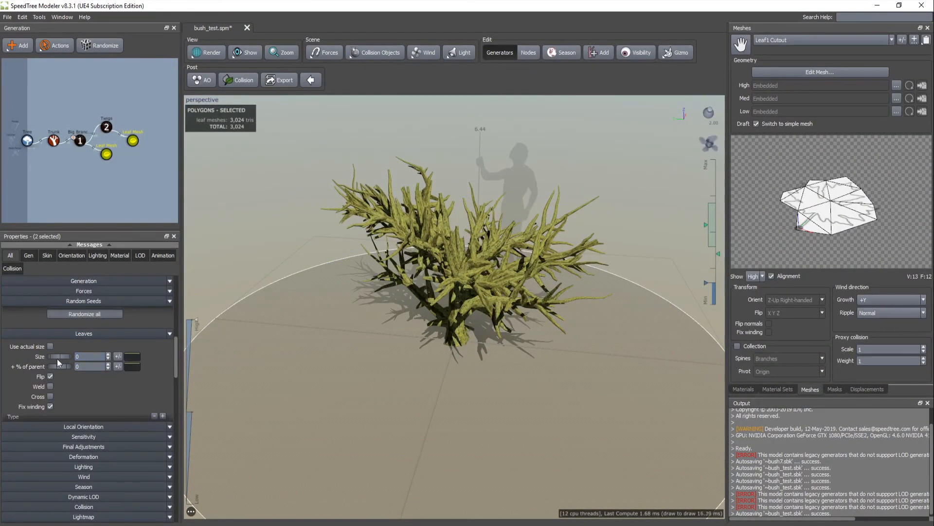
Try absolute leaf sizes of 1, 3 and 2 on both Leaf Mesh generators and compare the foliage density
type("1")
key("Return")
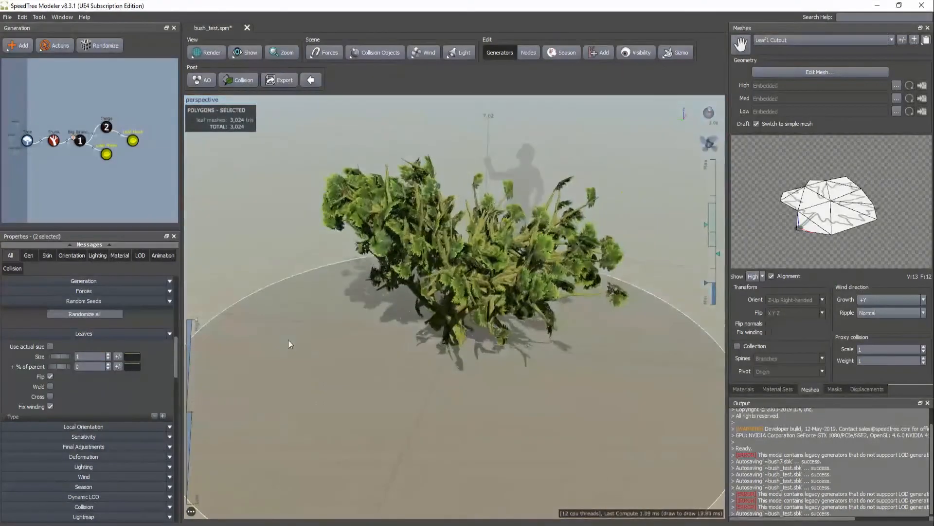
type("3")
key("Return")
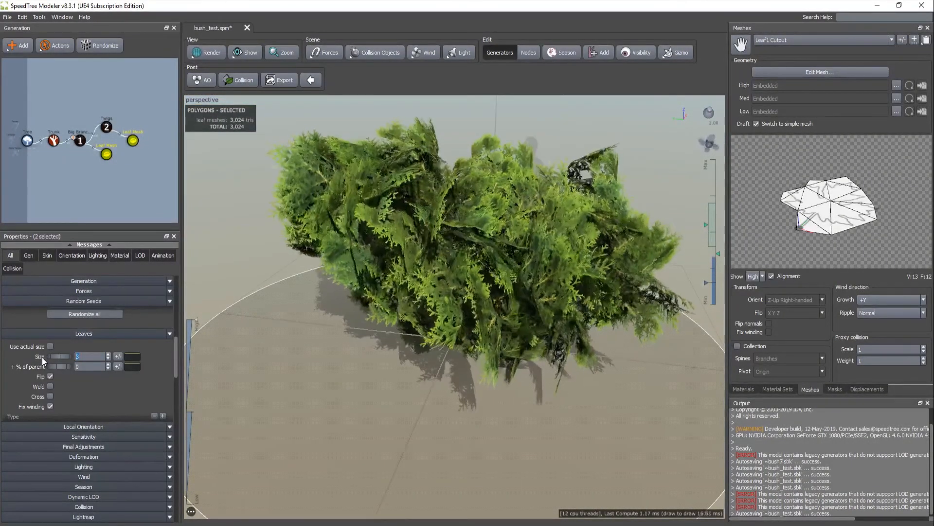
type("2")
key("Return")
mouse_move(322, 346)
left_mouse_down()
mouse_move(346, 327)
mouse_move(233, 356)
mouse_move(244, 318)
mouse_move(326, 338)
left_mouse_up()
Set the absolute leaf size of both Leaf Mesh generators to 1.75 and view the bush from another side
type("1.")
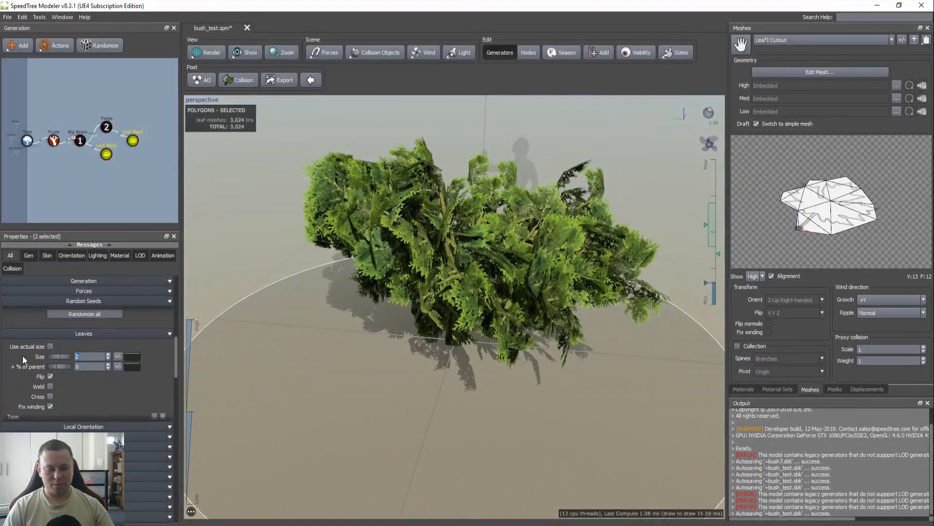
type("75")
key("Return")
left_click_drag(394, 297, 449, 305)
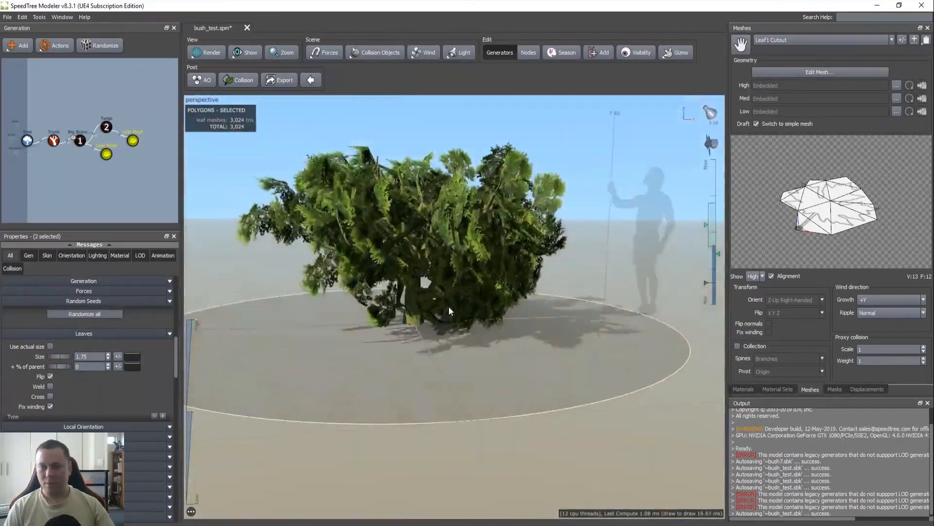
Set the generation number of the Trunk generator to 3
left_click(52, 141)
left_click_drag(301, 288, 322, 326)
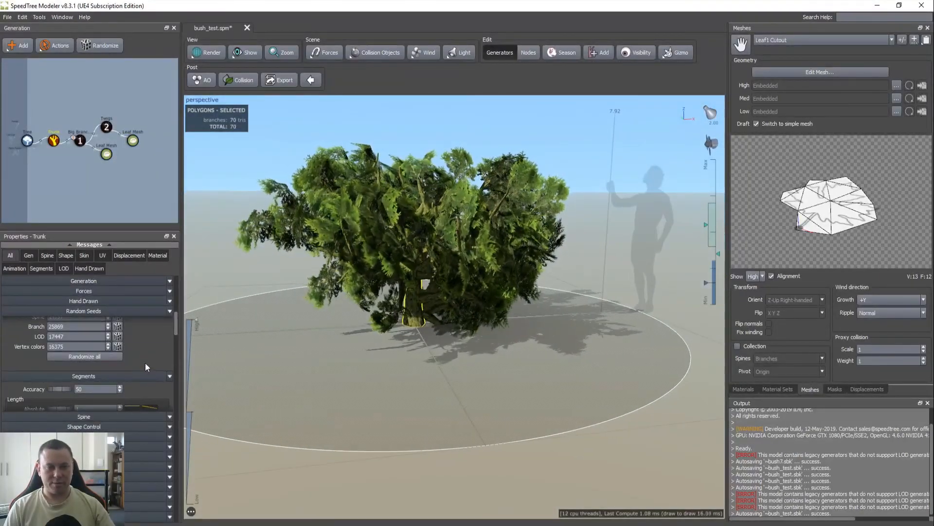
scroll(148, 365, "down", 3)
scroll(156, 371, "up", 3)
left_click_drag(384, 342, 442, 342)
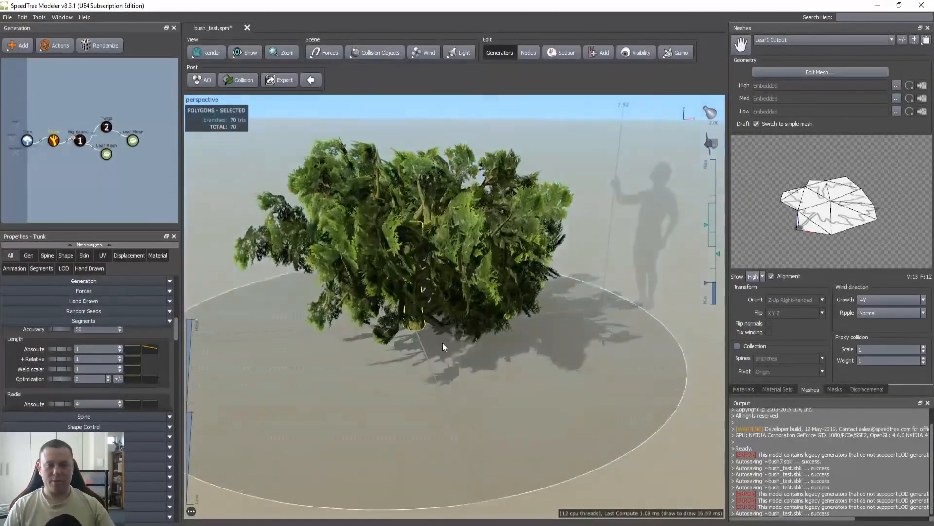
scroll(147, 361, "up", 5)
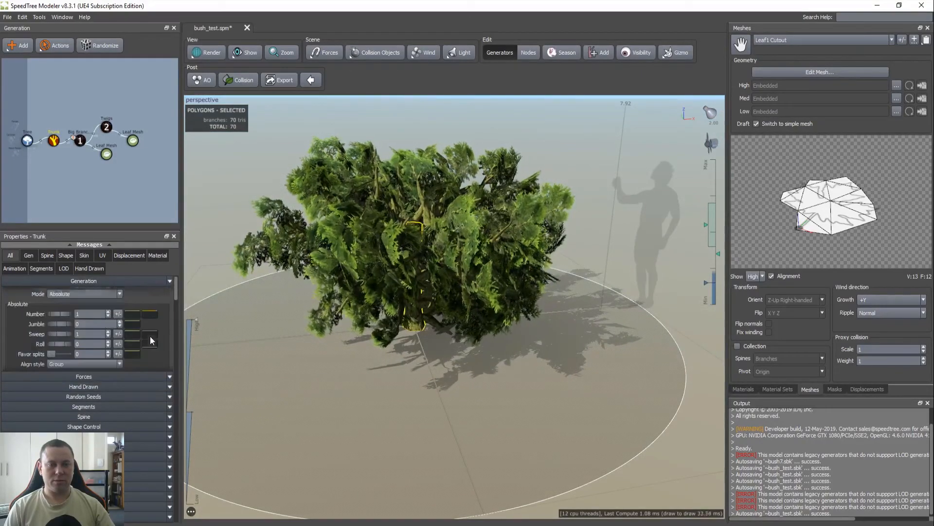
left_click(84, 314)
left_click_drag(79, 314, 19, 317)
type("3")
key("Tab")
left_click_drag(264, 344, 328, 375)
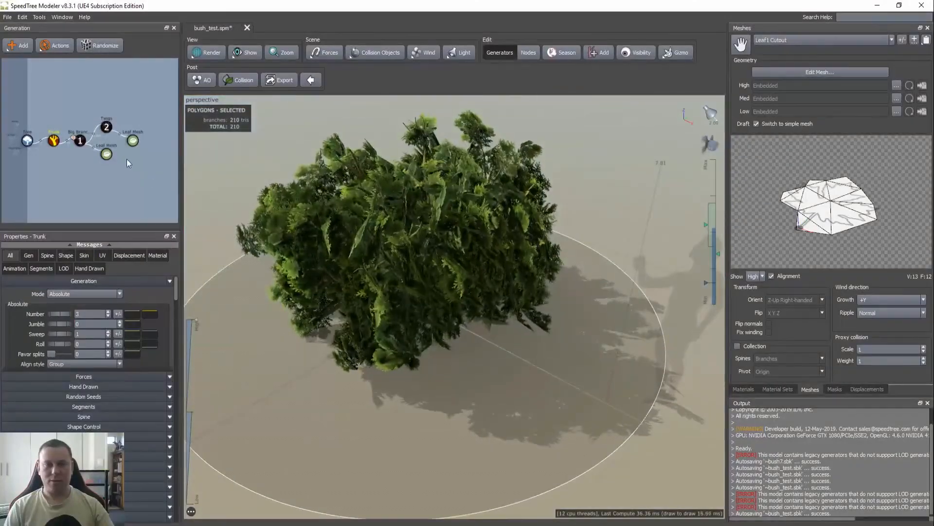
Inspect the bush from several angles and set its leaf collision to High quality
key("l")
left_click_drag(309, 259, 441, 314)
left_click_drag(423, 322, 302, 136)
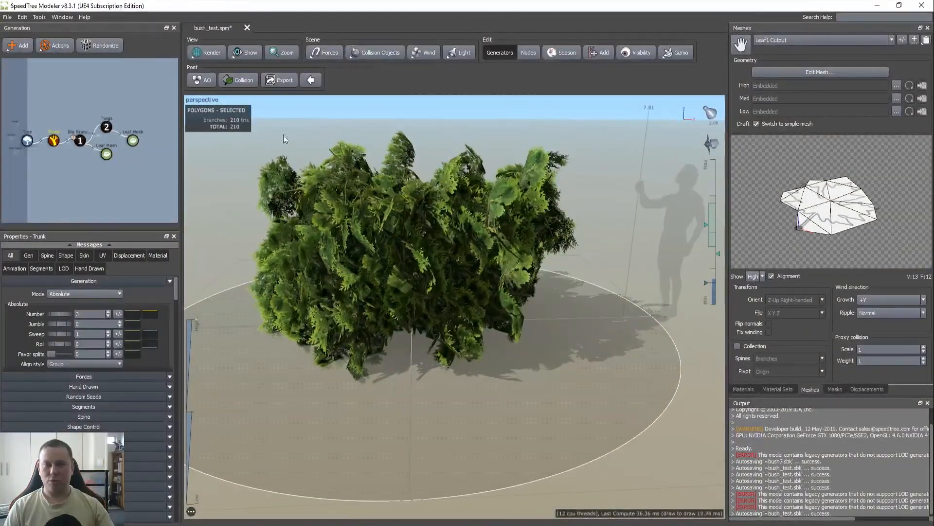
left_click(243, 83)
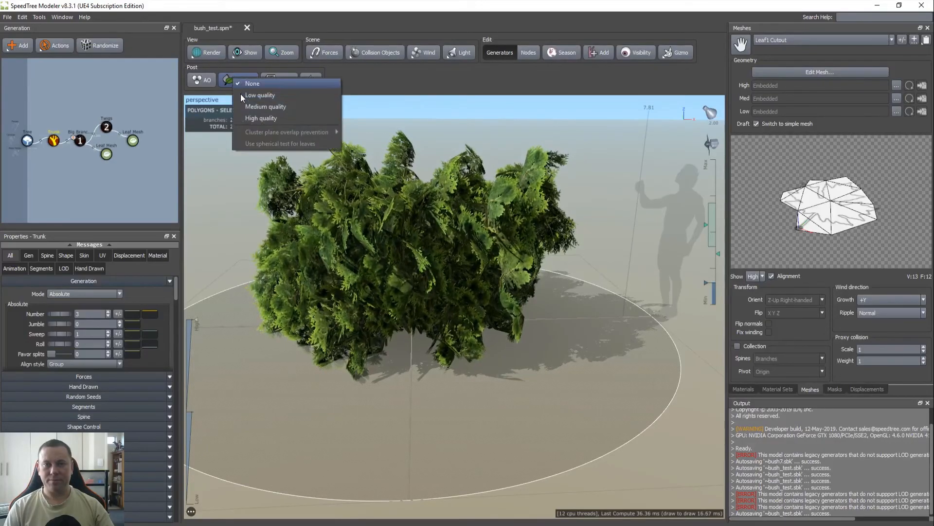
left_click(270, 121)
left_click_drag(270, 276, 342, 323)
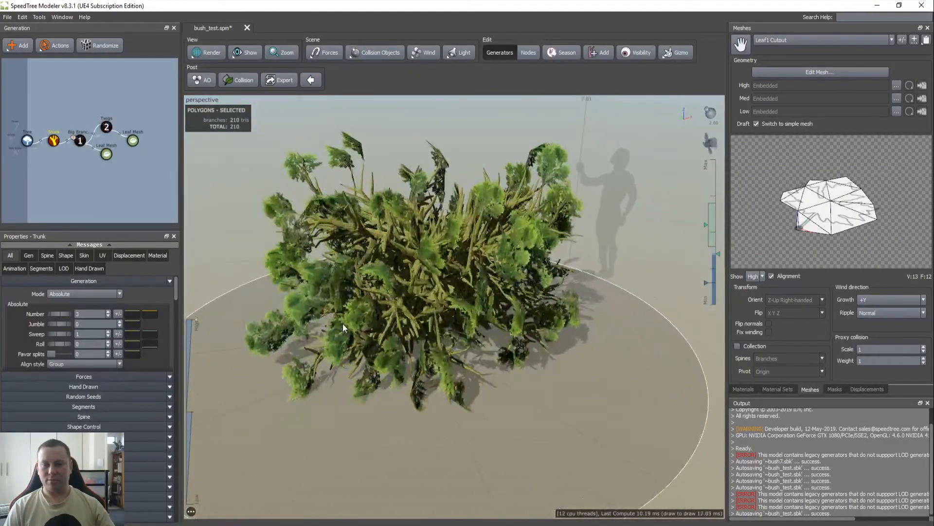
Undo the last change to the Trunk generation number and set the bush's leaf collision to None
key("ctrl+z")
left_click(239, 80)
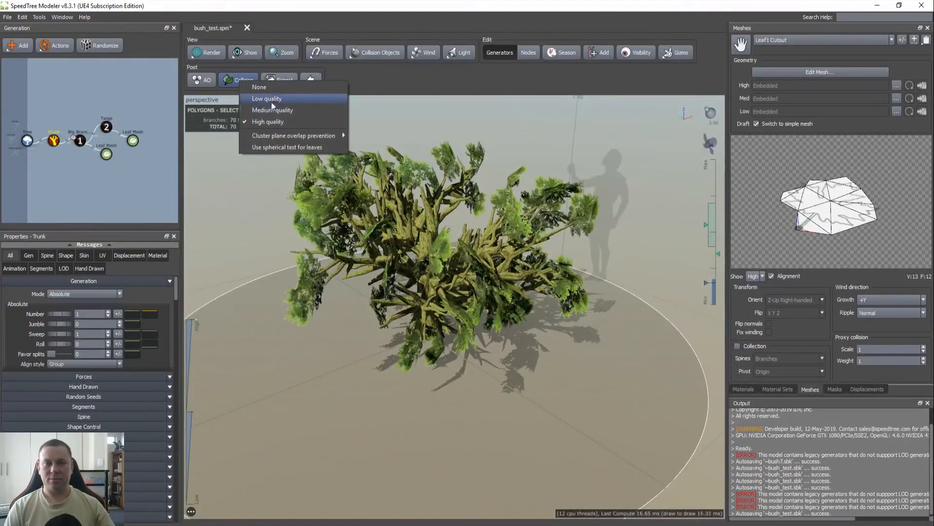
left_click(276, 91)
left_click_drag(317, 259, 210, 261)
Add a zone to the Tree generator and make the Trunk generator a child of that zone
left_click(41, 145)
left_click(53, 141)
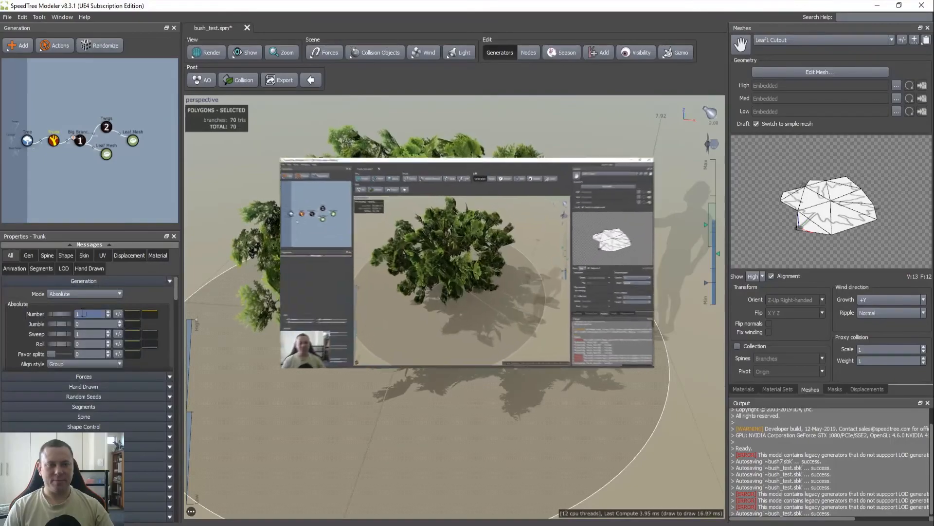
right_click(27, 141)
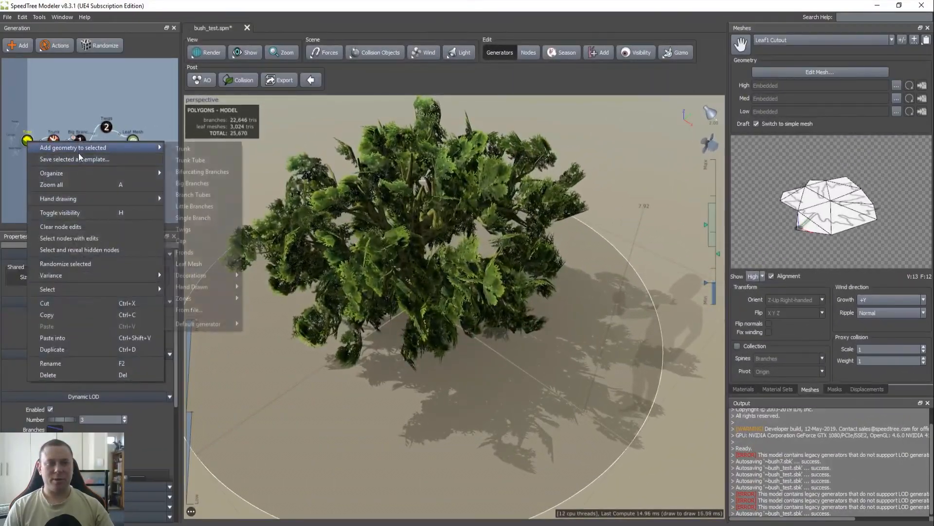
mouse_move(146, 147)
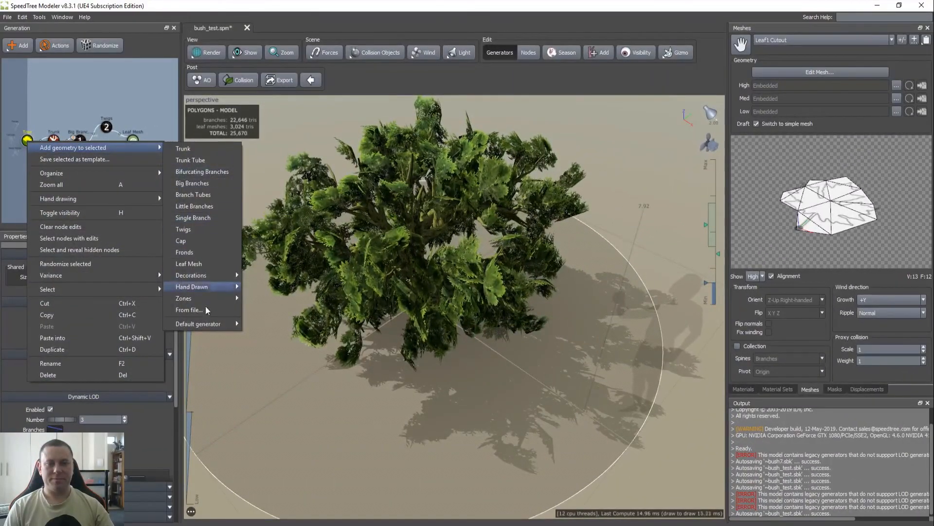
mouse_move(206, 299)
left_click(263, 299)
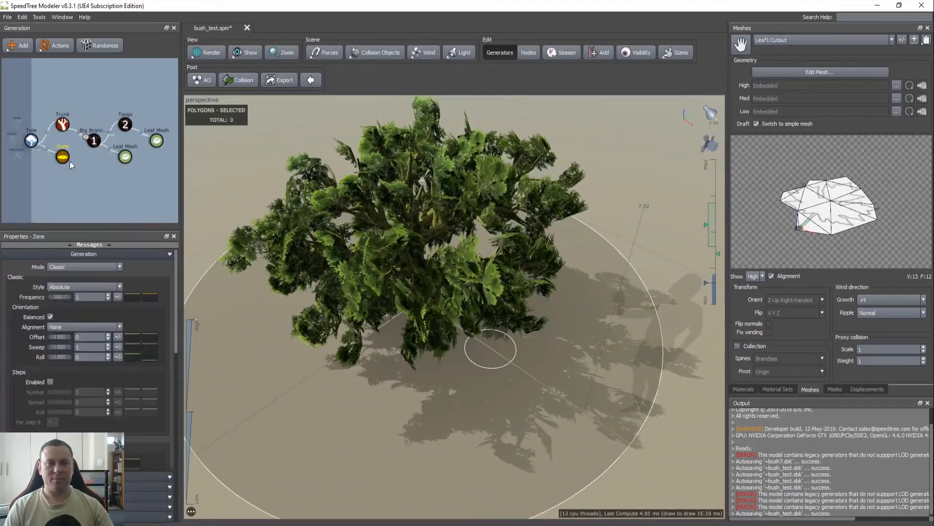
left_click_drag(63, 125, 65, 157)
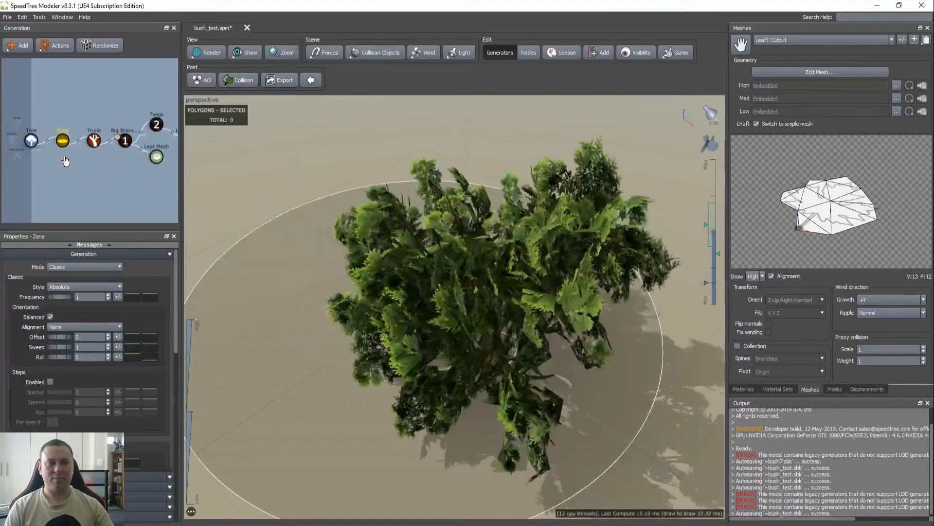
Try a frequency of 3 on the Zone generator and check the resulting bush from another angle
double_click(95, 294)
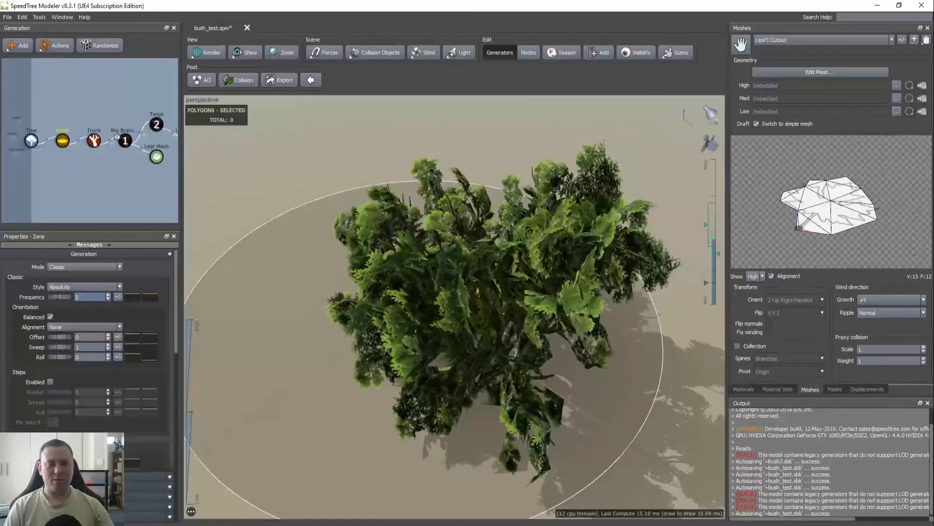
type("3")
key("Tab")
left_click_drag(244, 285, 309, 287)
scroll(302, 263, "down", 3)
left_click(293, 283)
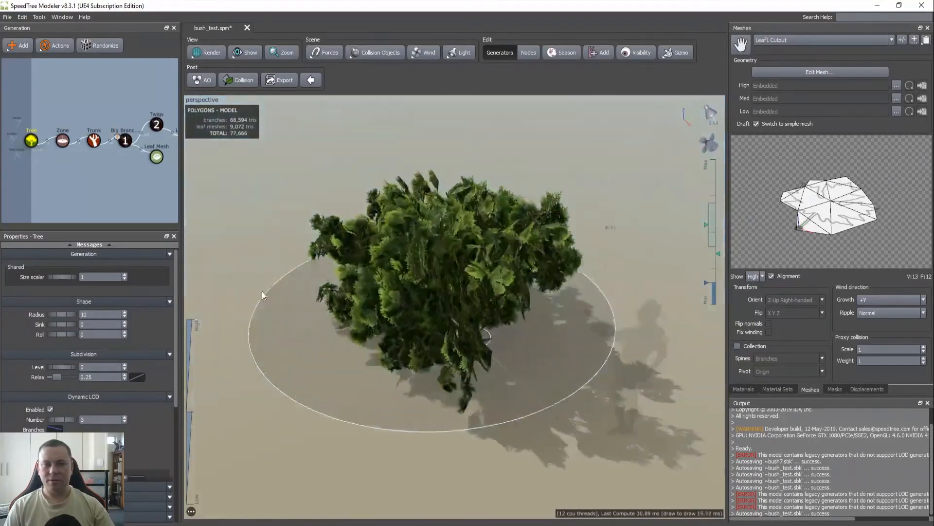
Raise the first boundary of the Zone generator to 0.21 and check the spread of the bush from above
left_click(62, 141)
scroll(145, 358, "down", 5)
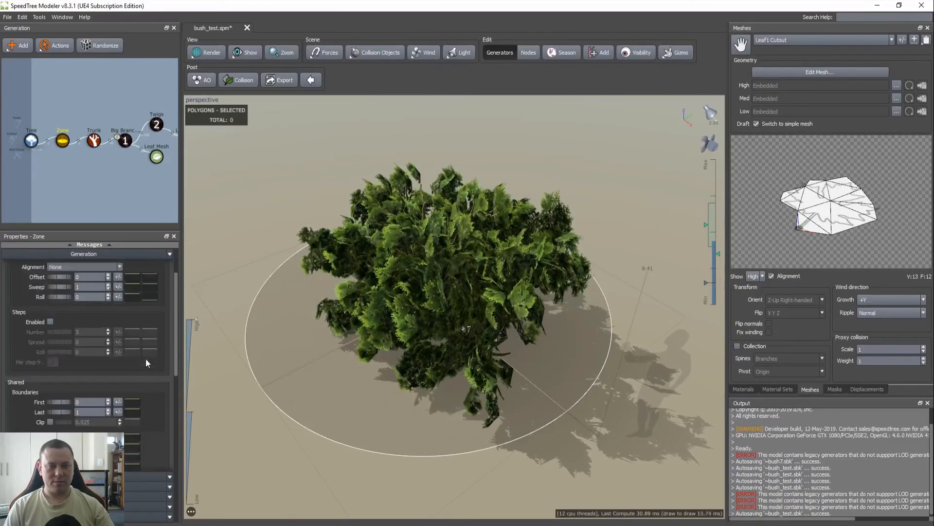
mouse_move(66, 311)
left_mouse_down()
mouse_move(49, 310)
mouse_move(68, 313)
left_mouse_up()
left_click_drag(390, 265, 422, 293)
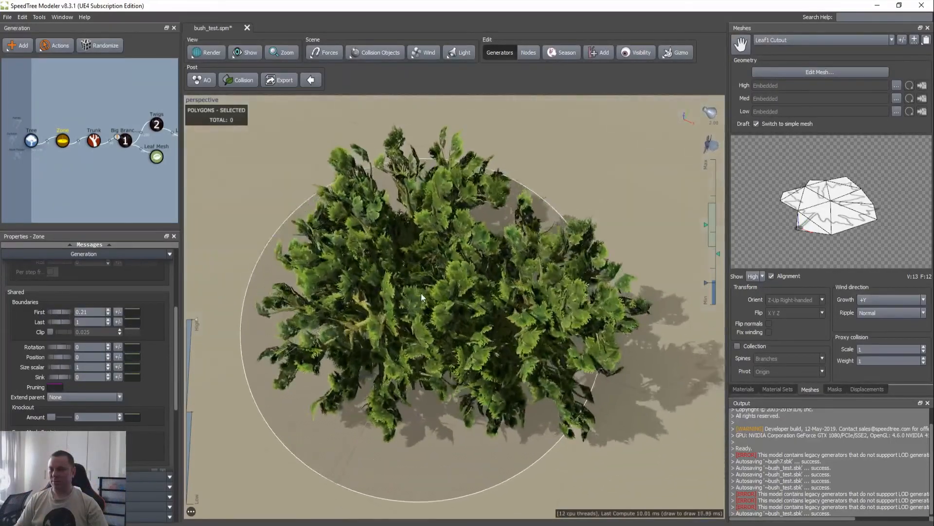
Set the frequency of the Zone generator to 2 and view the bush
scroll(145, 310, "up", 5)
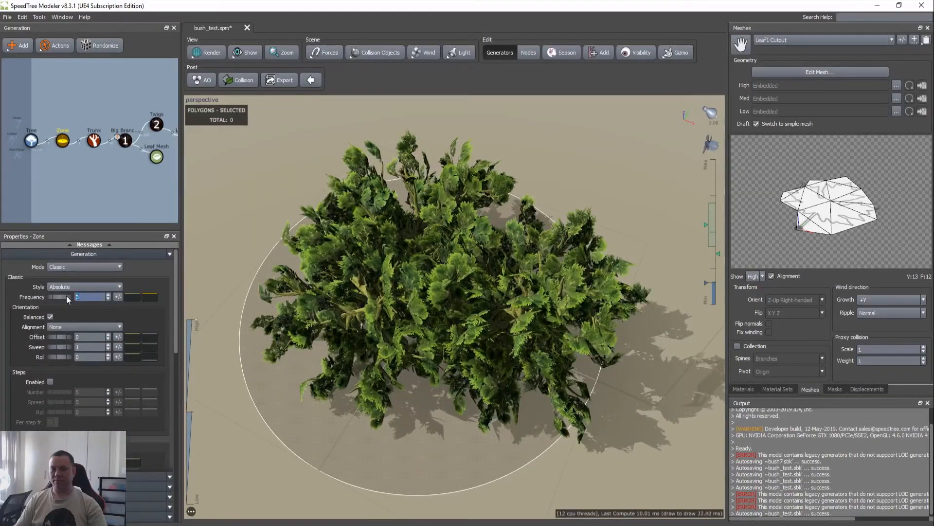
type("2")
key("Return")
left_click(267, 353)
left_click_drag(319, 317, 311, 343)
Set the generation number of the Twigs generator to 10 and check the thinner foliage from the side
middle_click_drag(130, 171, 84, 183)
left_click(54, 170)
left_click(136, 132)
left_click(169, 117)
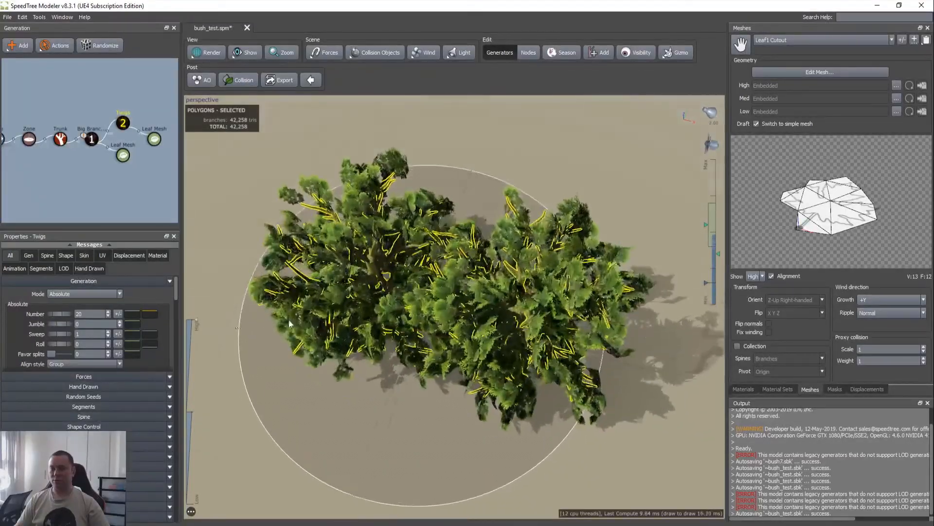
type("10")
key("Tab")
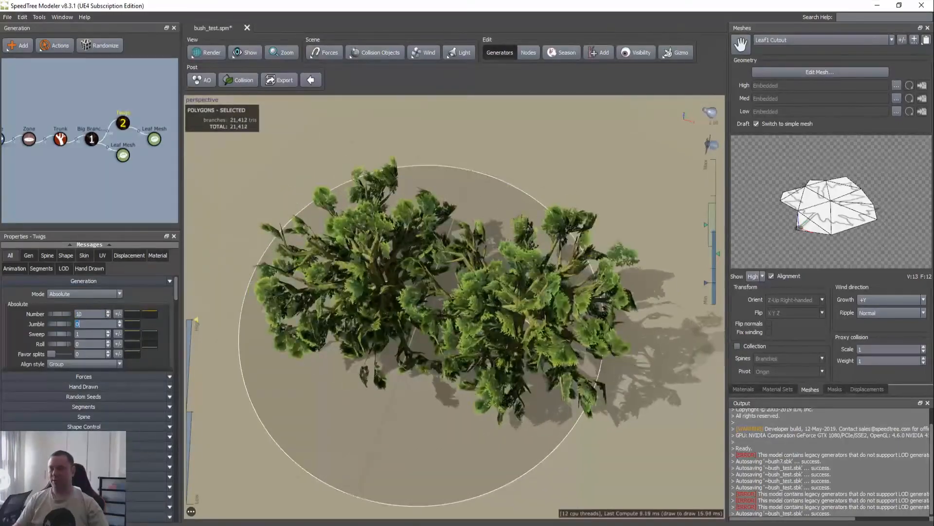
left_click_drag(366, 330, 253, 312)
left_click(225, 245)
Try an absolute leaf size of 1.9 on both Leaf Mesh generators and view the bush from a lower angle
left_click(161, 141)
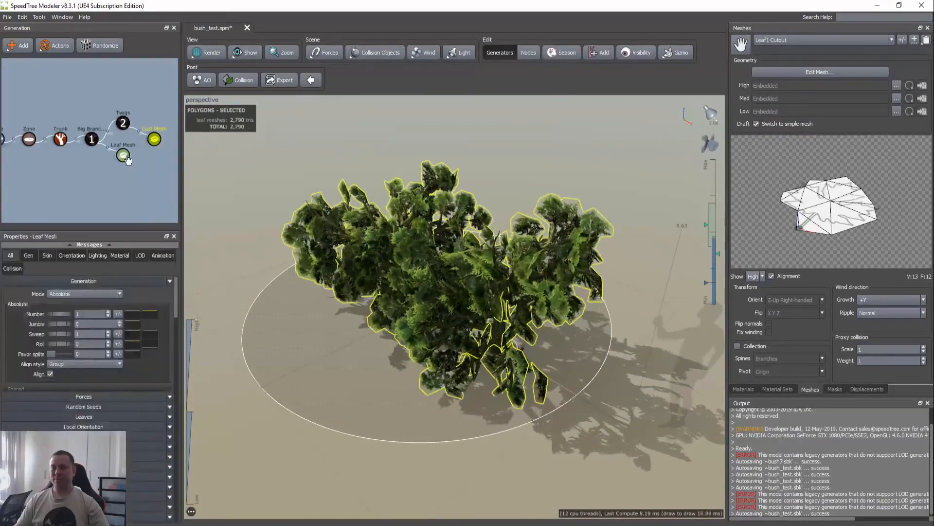
scroll(161, 335, "down", 6)
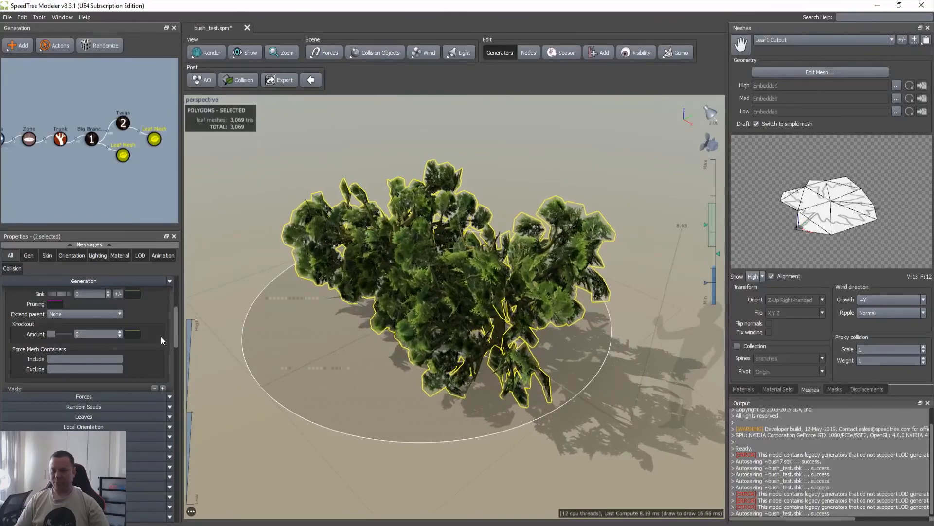
left_click_drag(276, 338, 325, 345)
scroll(157, 331, "down", 3)
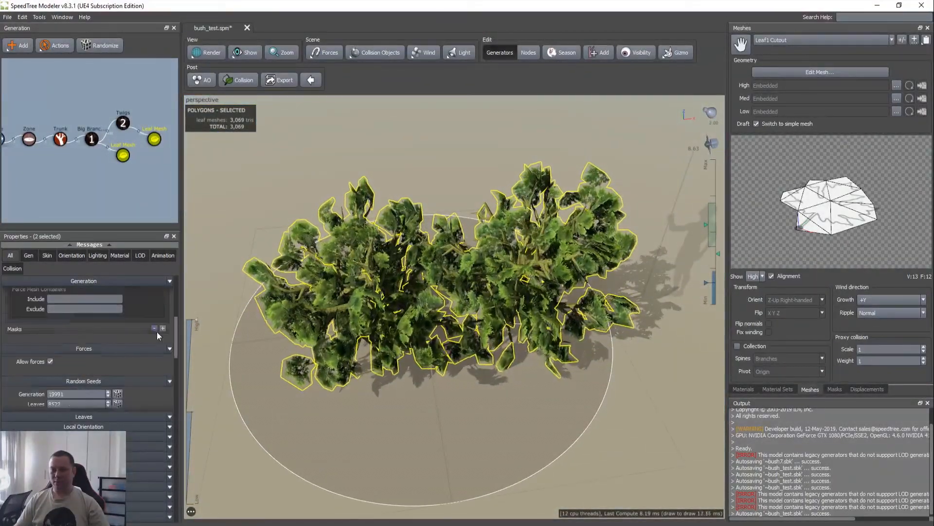
scroll(157, 331, "down", 4)
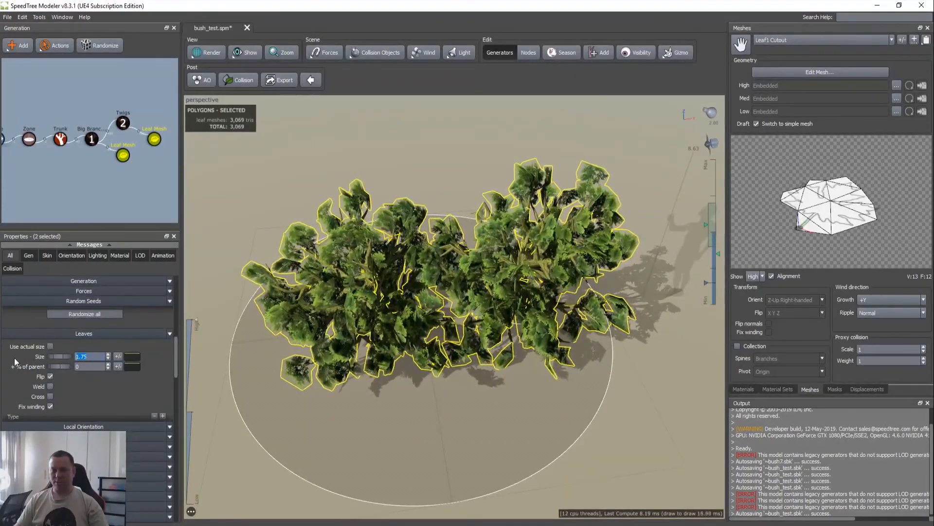
type("1.")
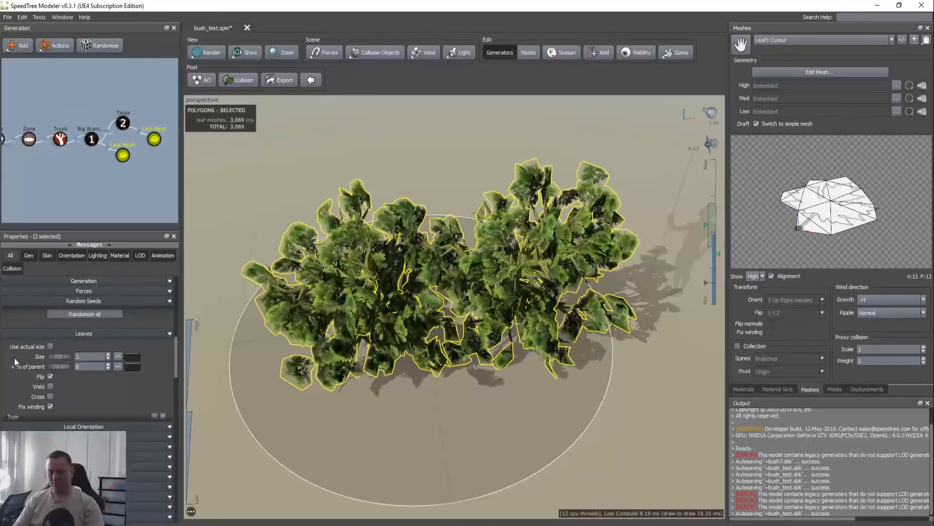
type("9")
key("Return")
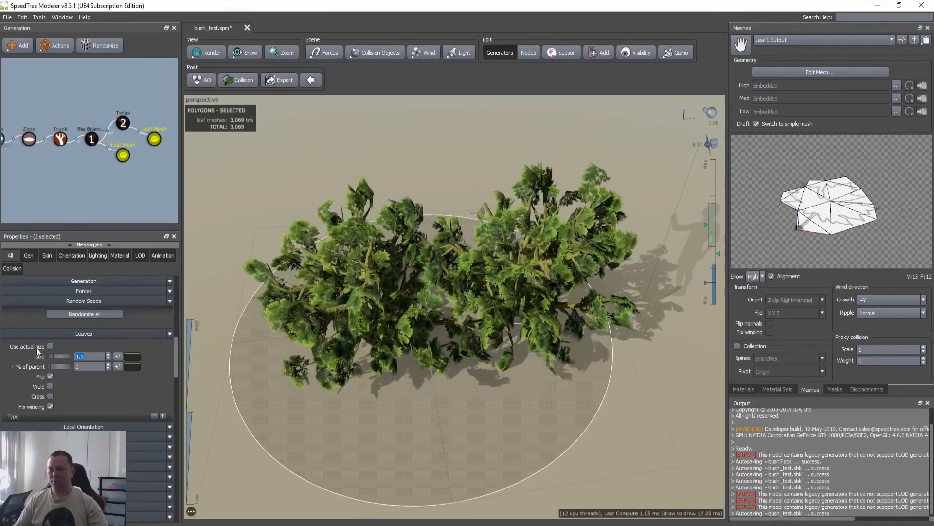
left_click(427, 390)
left_click_drag(427, 390, 183, 335)
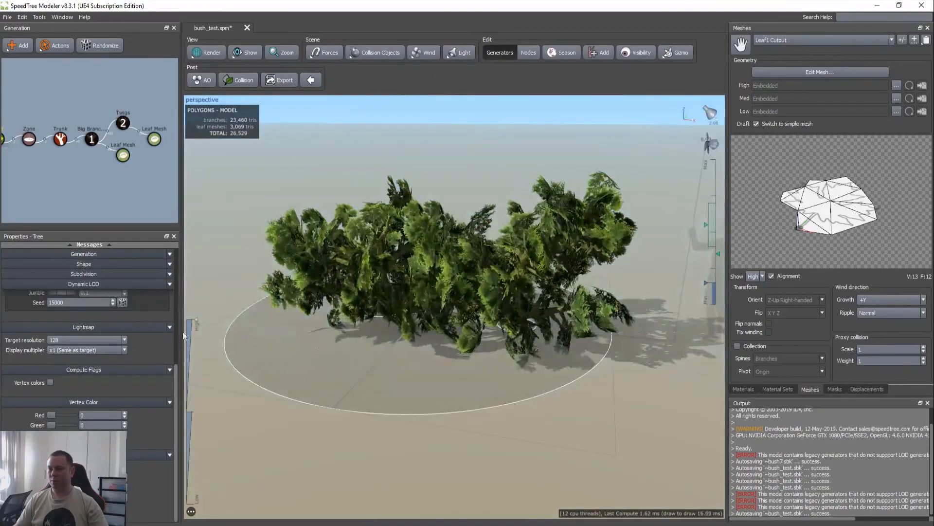
Try leaf sizes of 2 and 3 on both Leaf Mesh generators, and settle on a size of 2.3
double_click(153, 139)
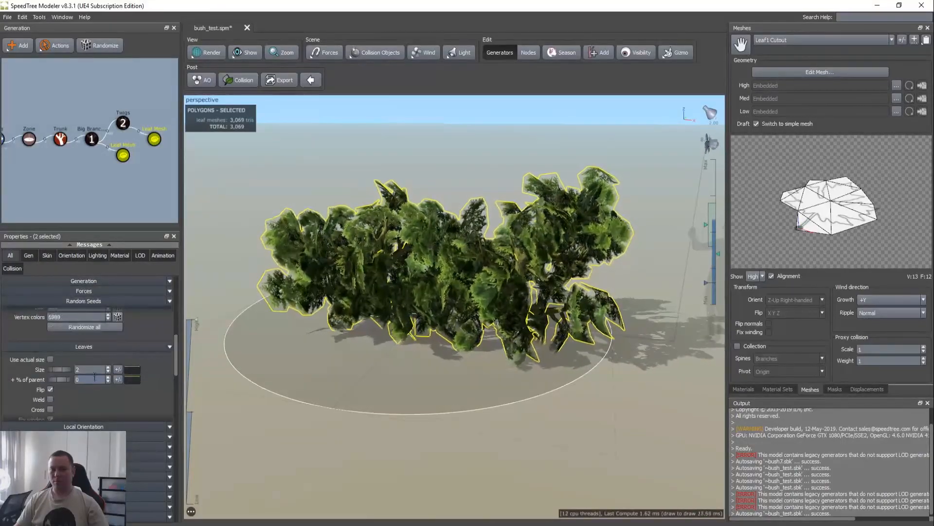
type("3")
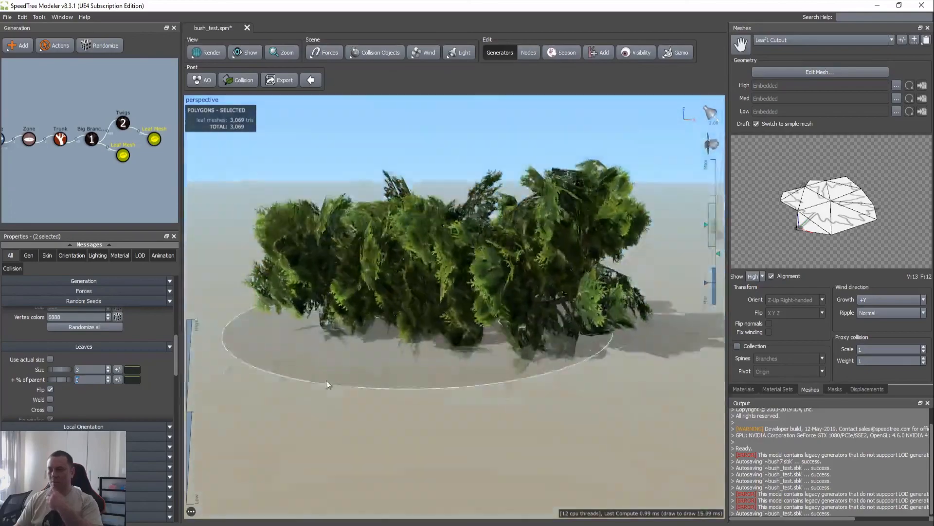
key("BackSpace")
type("2.3")
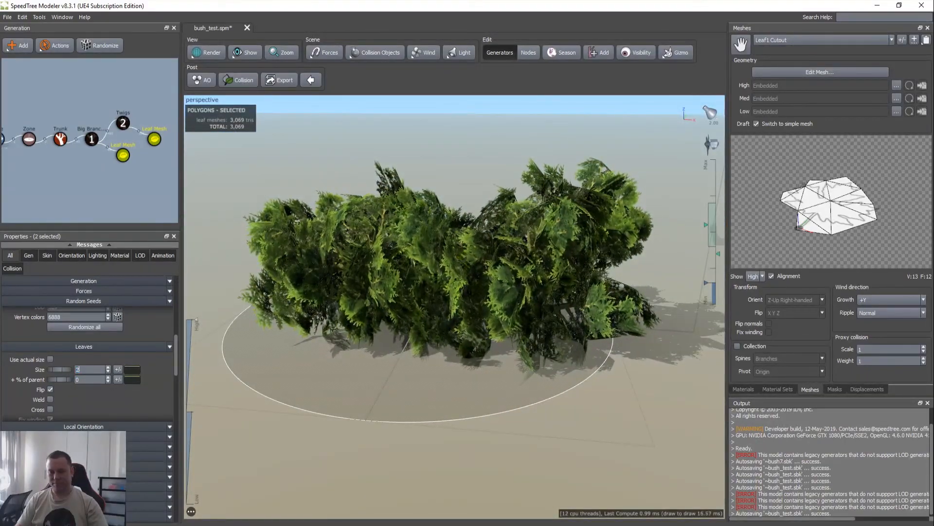
key("Return")
mouse_move(369, 315)
left_mouse_down()
mouse_move(326, 292)
mouse_move(387, 325)
mouse_move(386, 311)
left_mouse_up()
Inspect the overall shape and leaf coverage of the bush from several angles
left_click(161, 173)
left_click_drag(247, 212, 342, 282)
left_click_drag(401, 272, 387, 279)
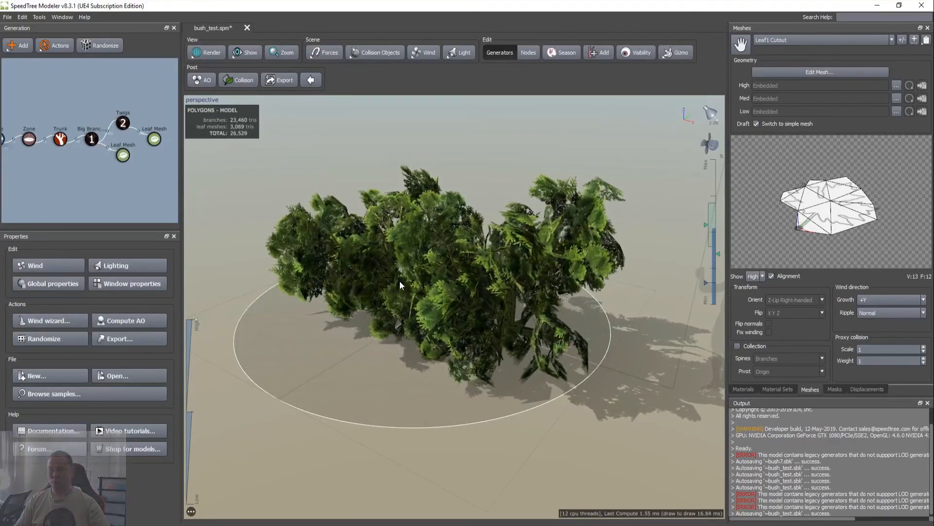
left_click_drag(441, 283, 449, 296)
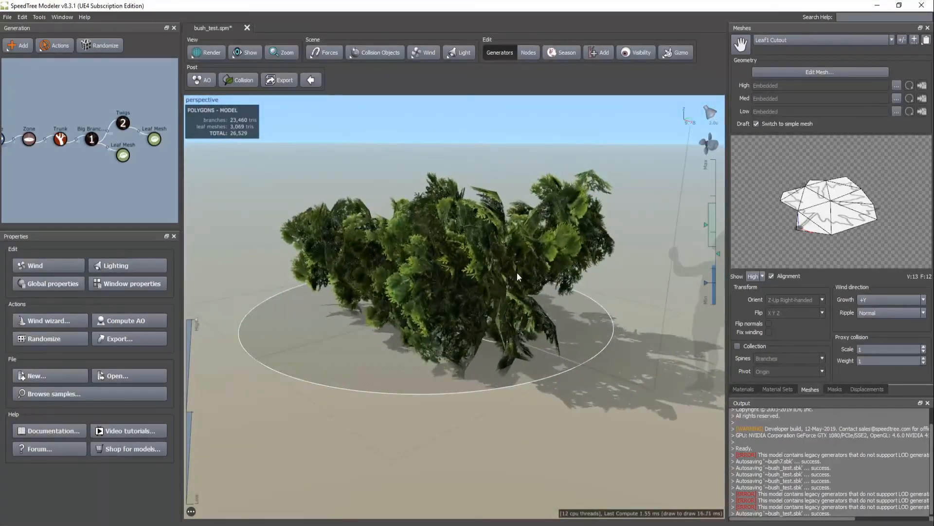
left_click_drag(391, 305, 503, 127)
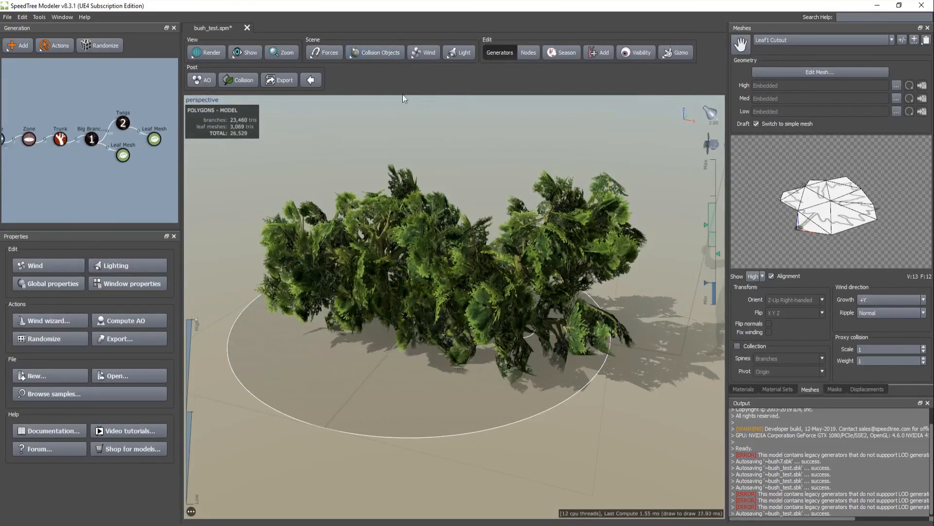
left_click_drag(405, 223, 395, 221)
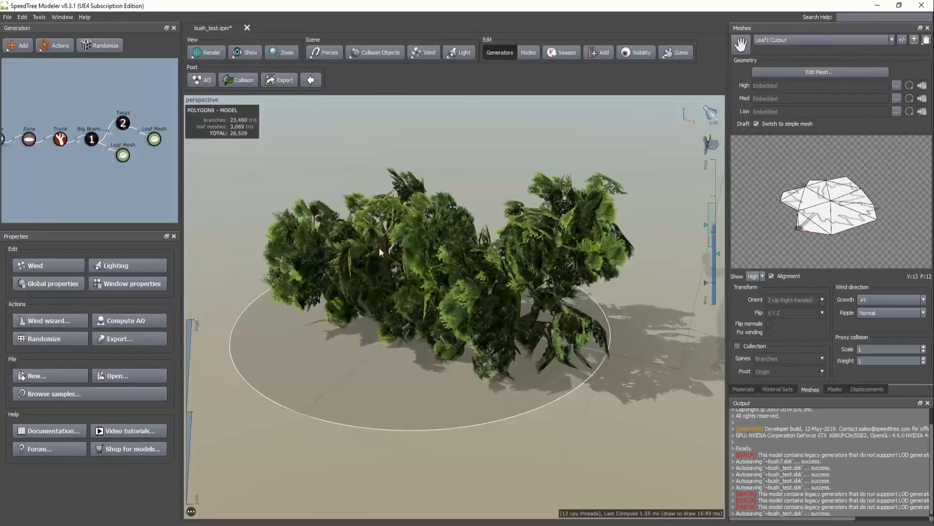
key("w")
mouse_move(378, 247)
left_mouse_down()
mouse_move(408, 290)
mouse_move(383, 277)
mouse_move(358, 291)
left_mouse_up()
key("w")
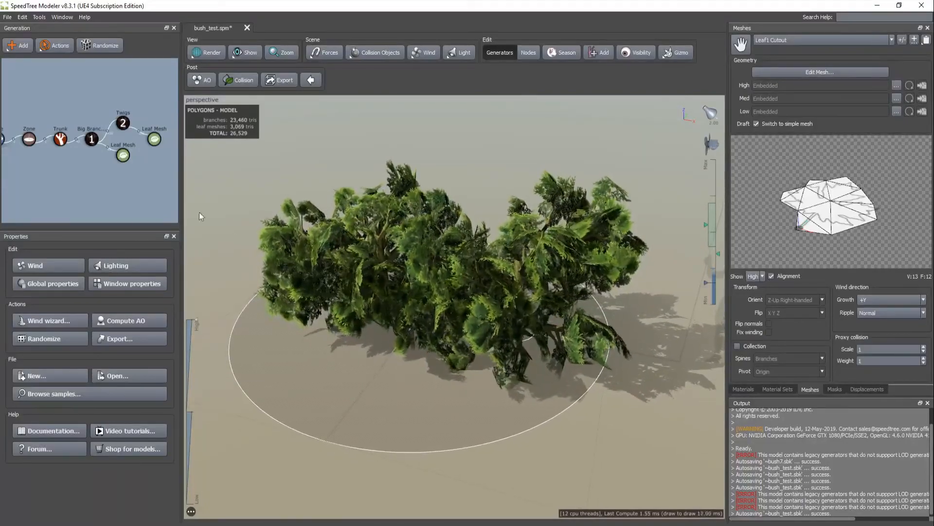
Examine the dynamic LOD settings of the Twigs, Big Branches and both Leaf Mesh generators
left_click(122, 122)
left_click(64, 268)
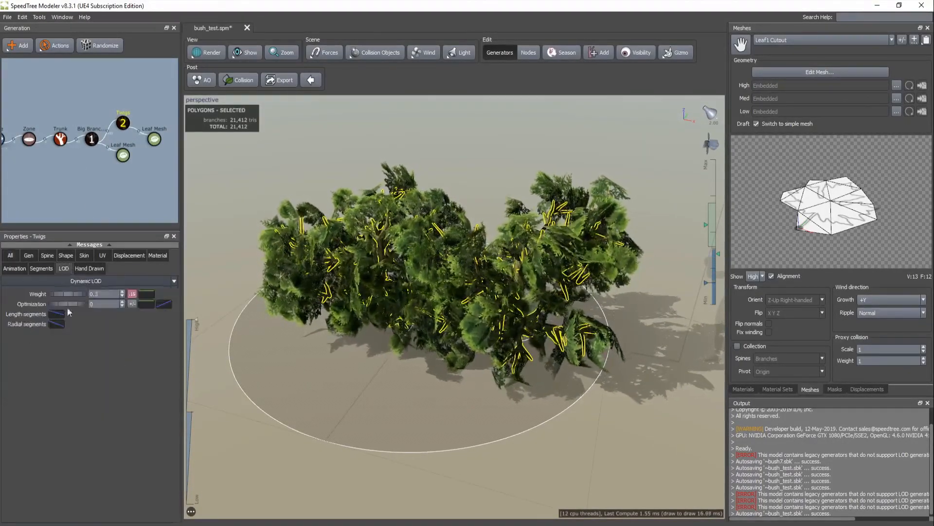
left_click(92, 139)
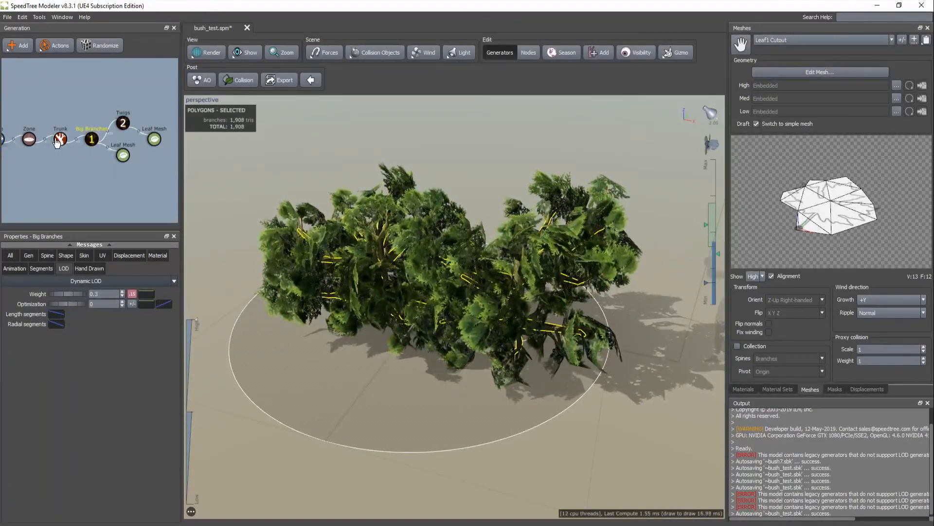
left_click(154, 139)
left_click(123, 155, "ctrl")
left_click(140, 256)
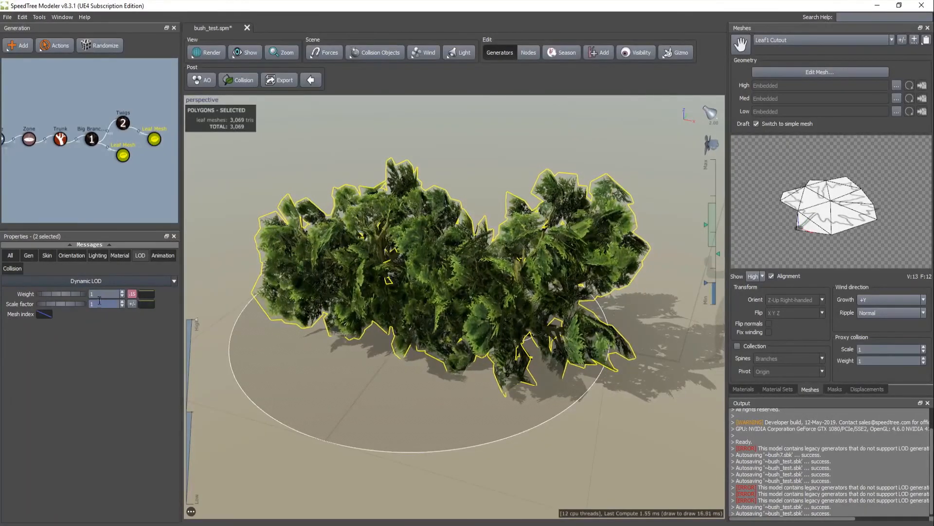
left_click(139, 194)
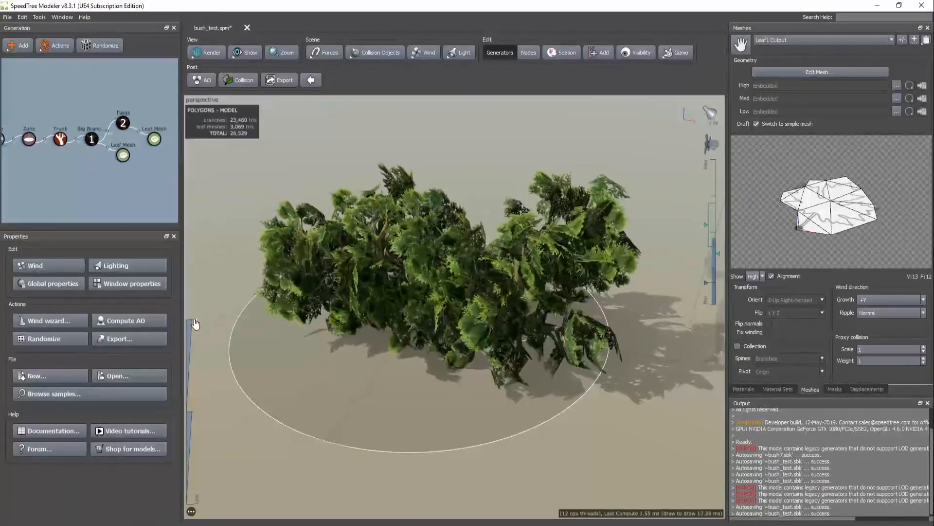
Preview the bush's level of detail from the highest down to the lowest and back to the highest
left_click_drag(197, 320, 194, 506)
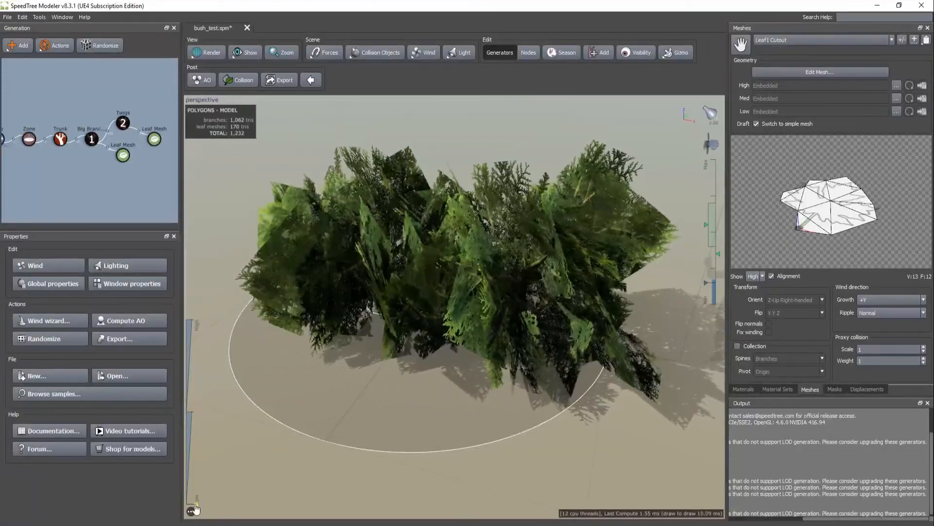
left_click_drag(195, 507, 195, 296)
mouse_move(402, 339)
left_mouse_down()
mouse_move(327, 381)
mouse_move(283, 352)
mouse_move(407, 352)
left_mouse_up()
Run the Wind Wizard for a Bush with calm, occasional gusts, choosing the leaf type and applying the settings
key("ctrl+w")
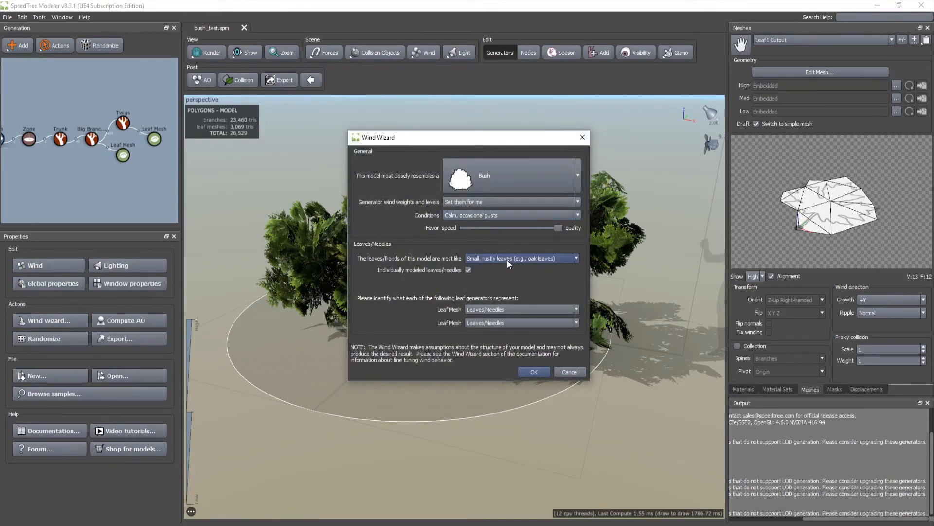
left_click(509, 259)
left_click(497, 274)
left_click(533, 372)
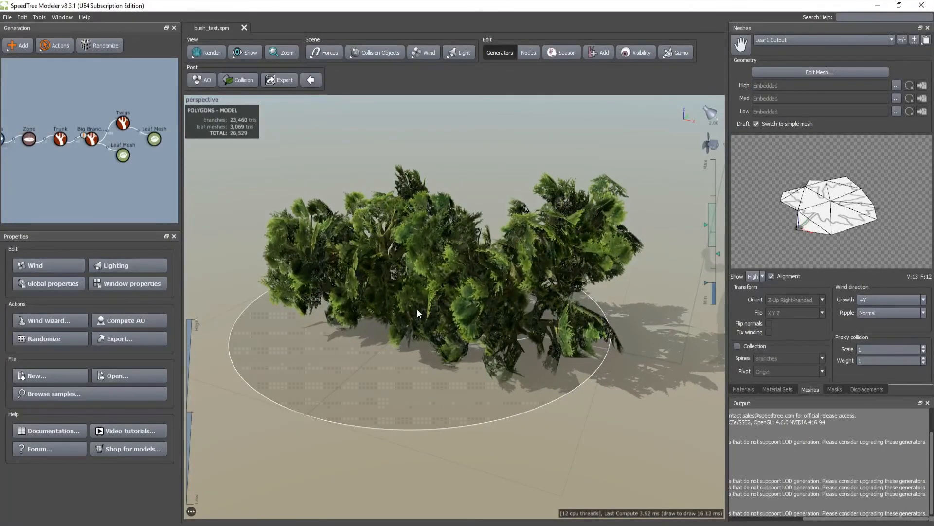
Set the wind scalar of both Leaf Mesh generators to 0.3, and deselect them
left_click(154, 139)
left_click(123, 155, "ctrl")
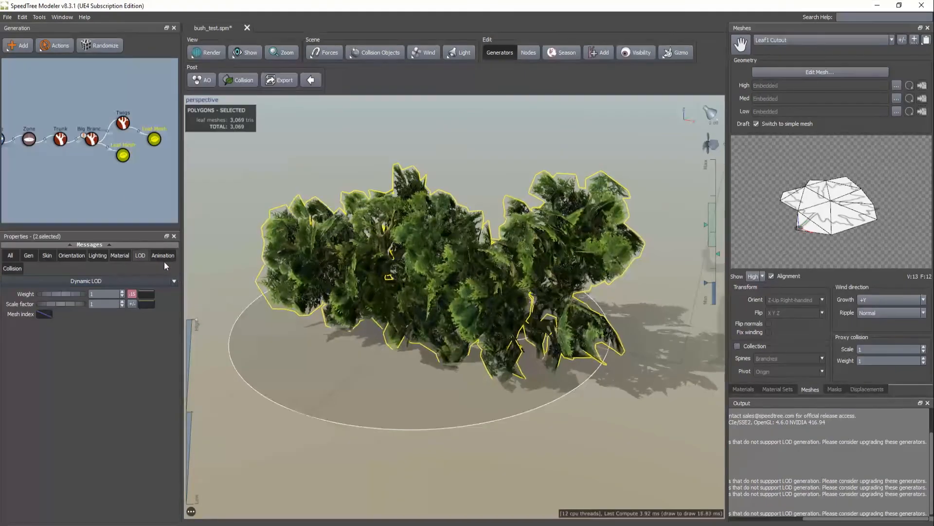
left_click(161, 255)
left_click(97, 293)
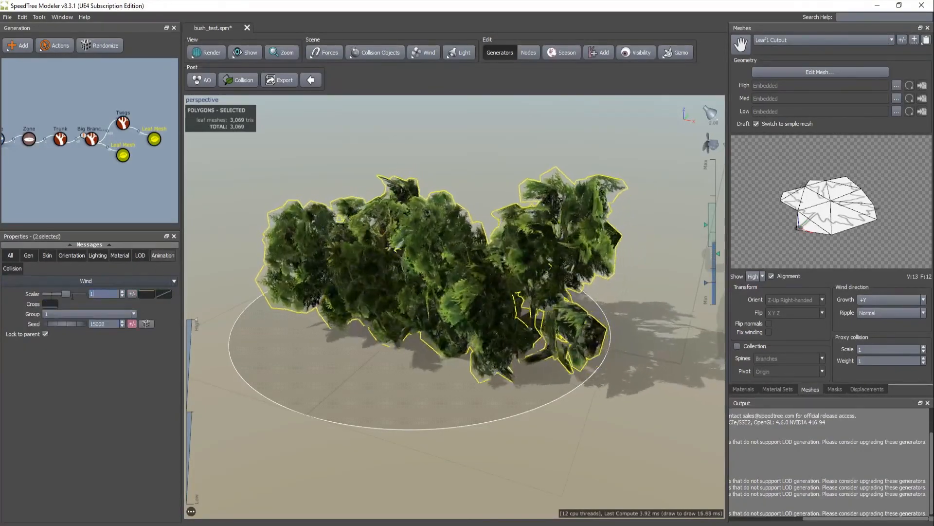
type("0.3")
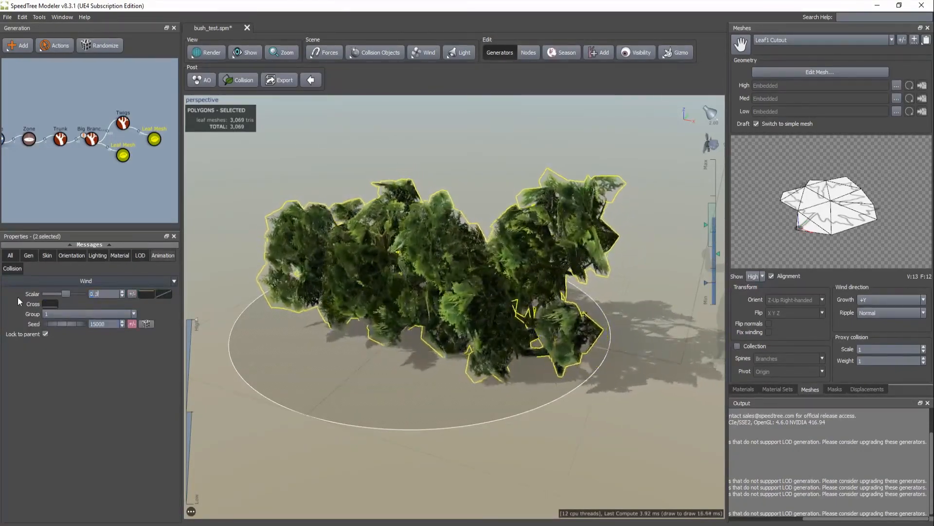
key("Return")
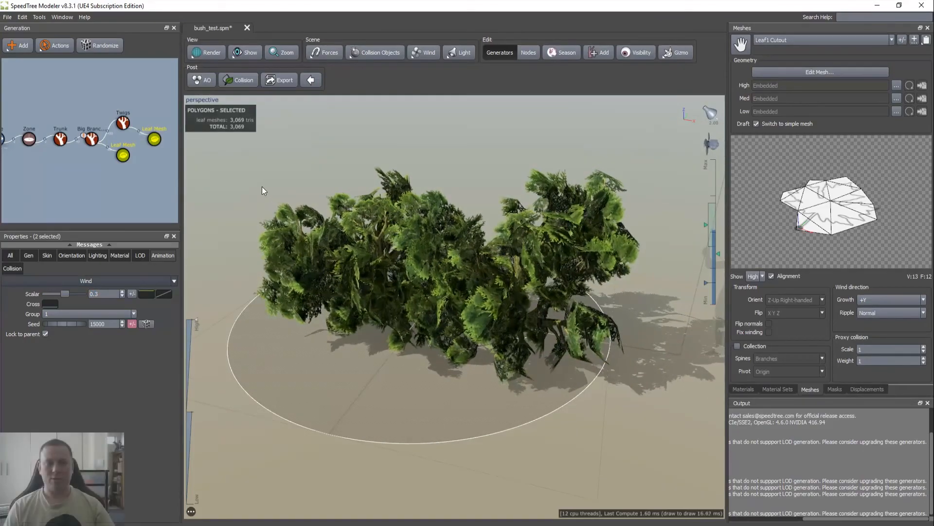
left_click(263, 190)
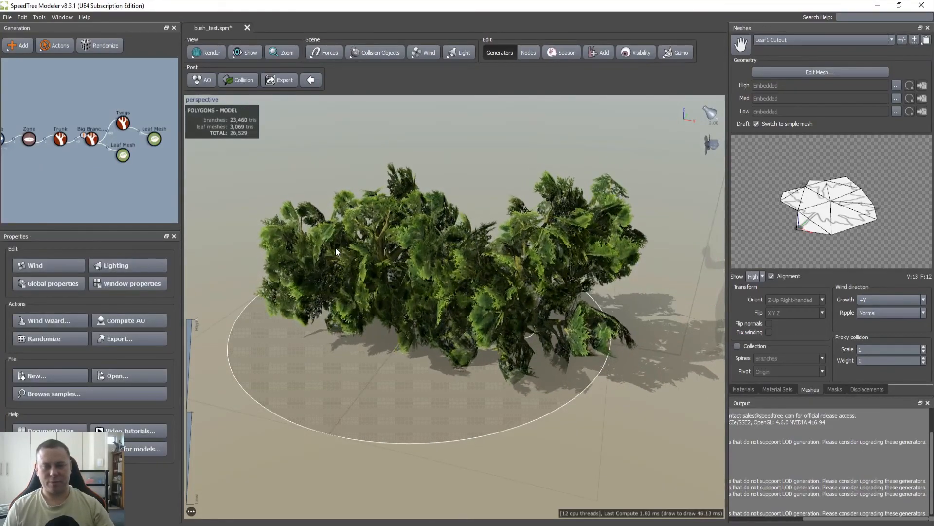
Export the bush for Unreal Engine 4 as bush_test.st in a new bt2 folder, using LODs + billboard and a non-wrapping atlas
key("ctrl+e")
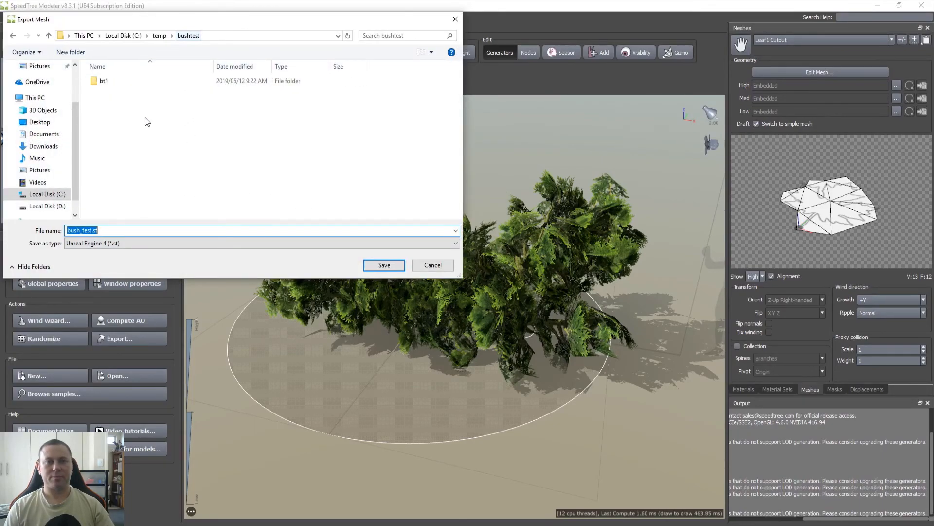
right_click(140, 117)
mouse_move(205, 233)
left_click(265, 233)
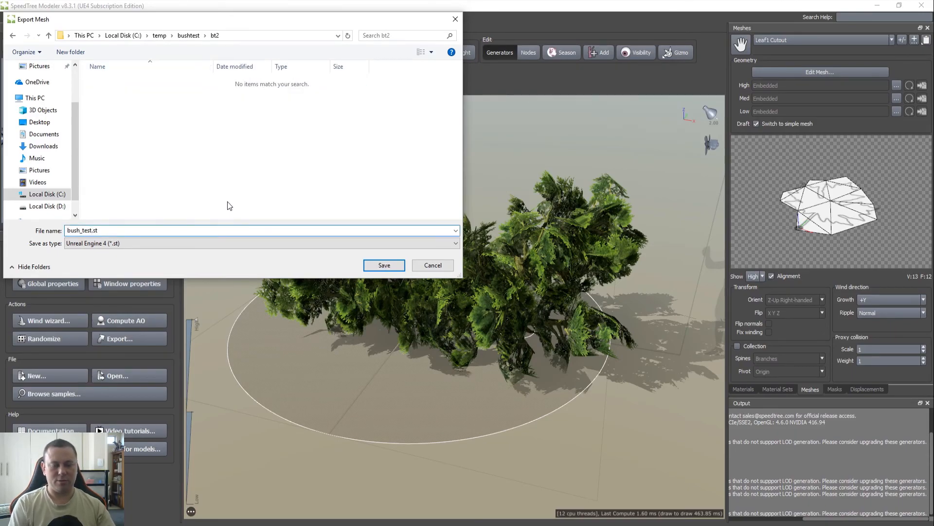
key("Return")
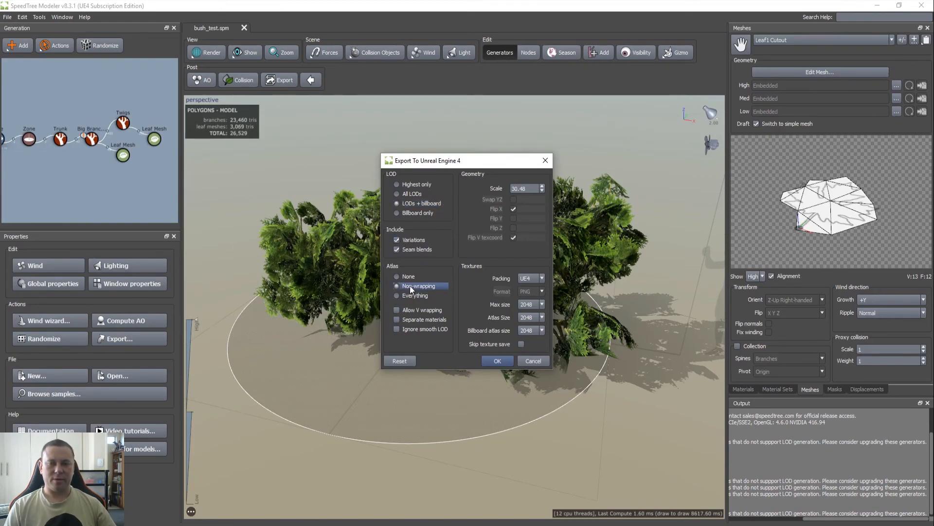
left_click(494, 362)
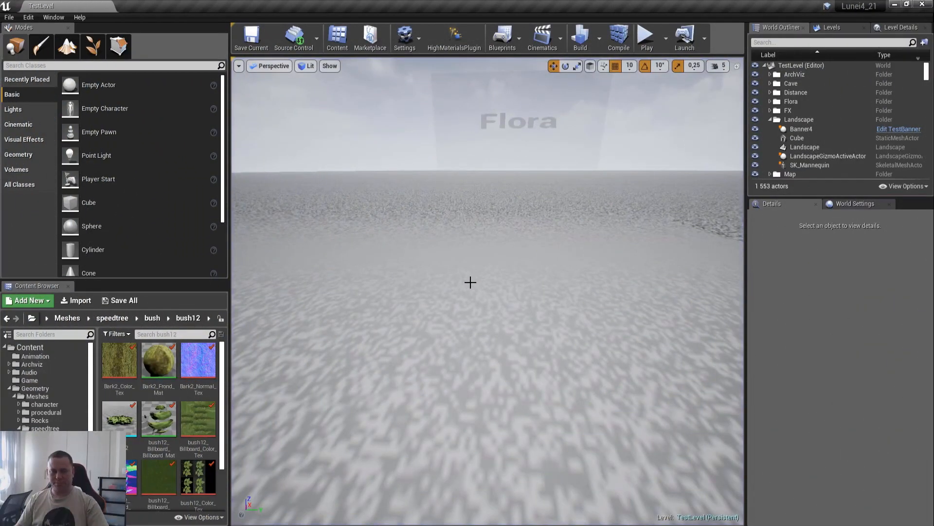
In the Unreal Editor, create a folder named bushtest inside Meshes/speedtree/bush
right_click_drag(471, 282, 408, 300)
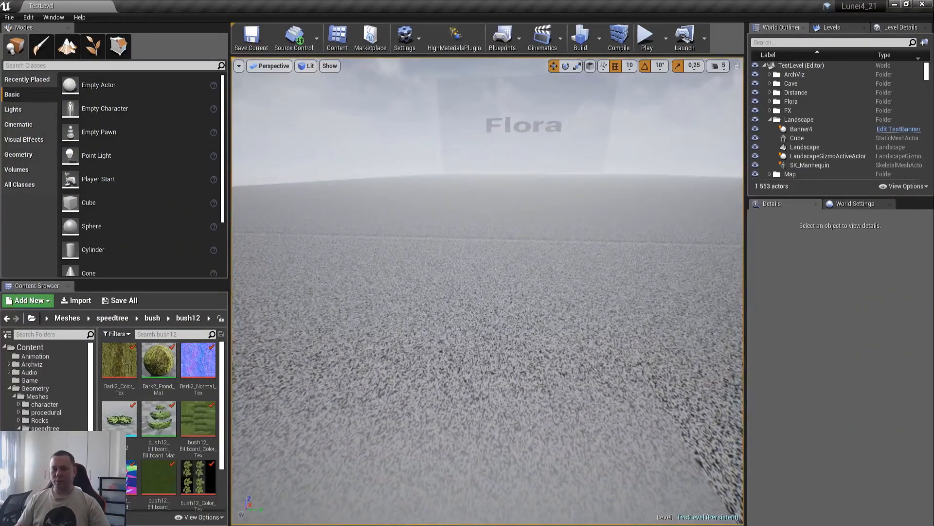
left_click(40, 436)
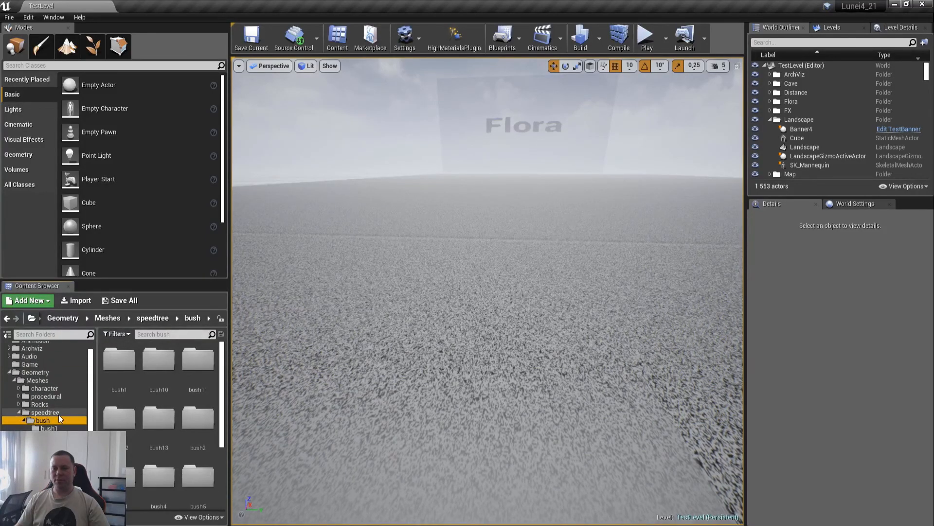
right_click(52, 419)
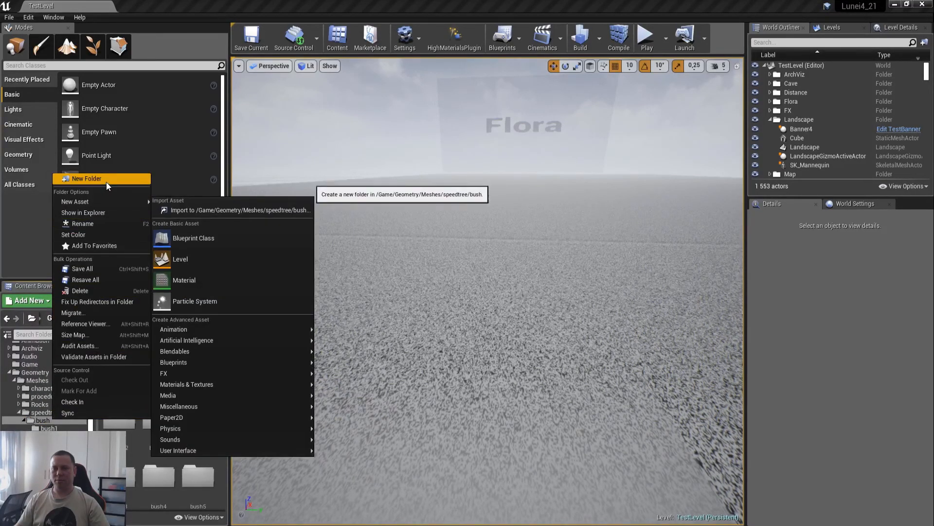
left_click(106, 182)
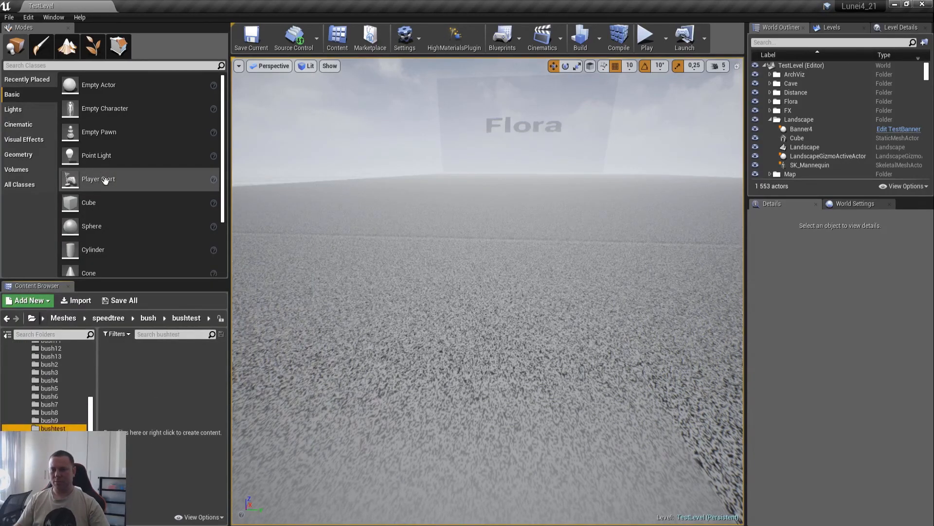
In File Explorer, examine the bark color, billboard subsurface, billboard color and leaf color textures exported to C:\temp\bushtest\bt1
key("alt+Tab")
key("alt+Tab")
key("alt+Tab")
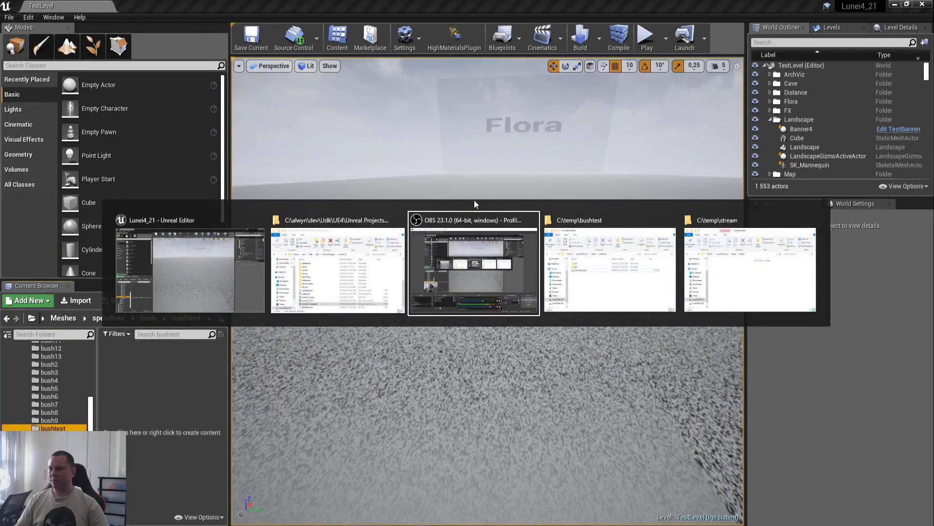
left_click(473, 332)
double_click(473, 332)
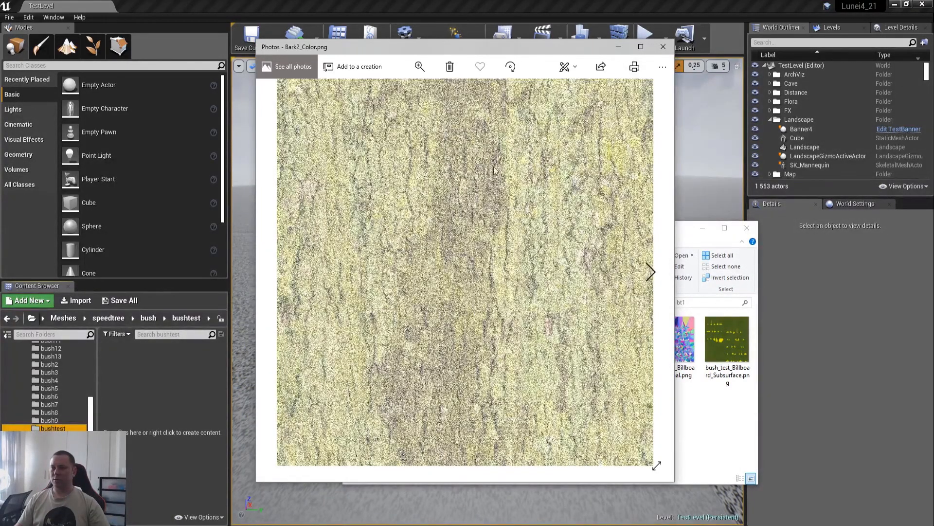
left_click(663, 48)
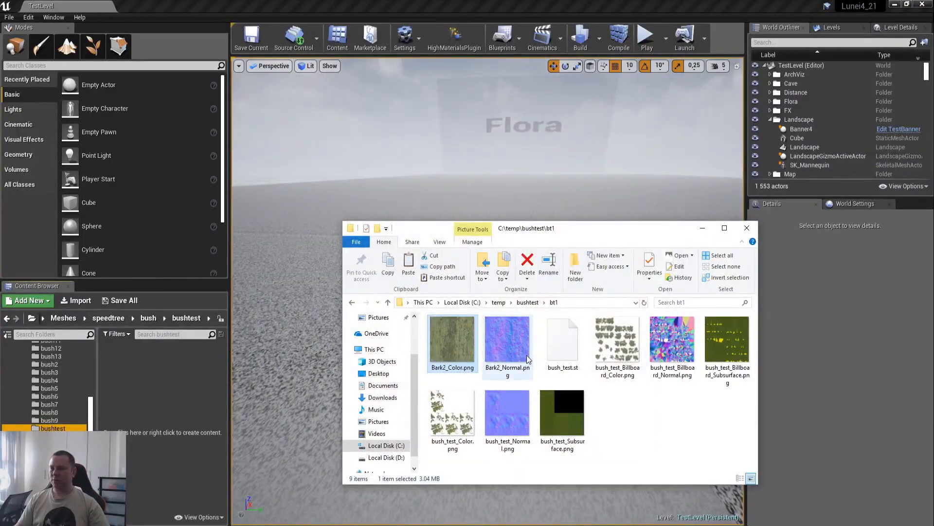
double_click(723, 348)
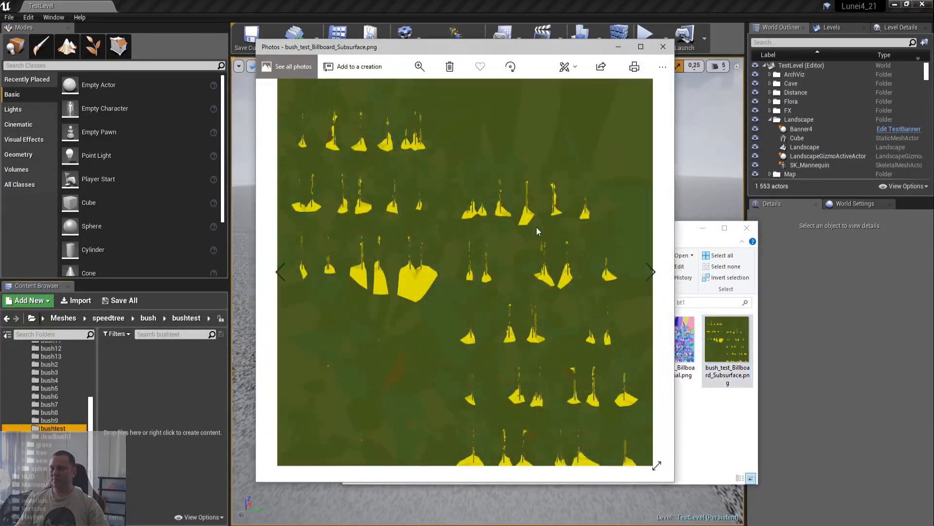
left_click(663, 47)
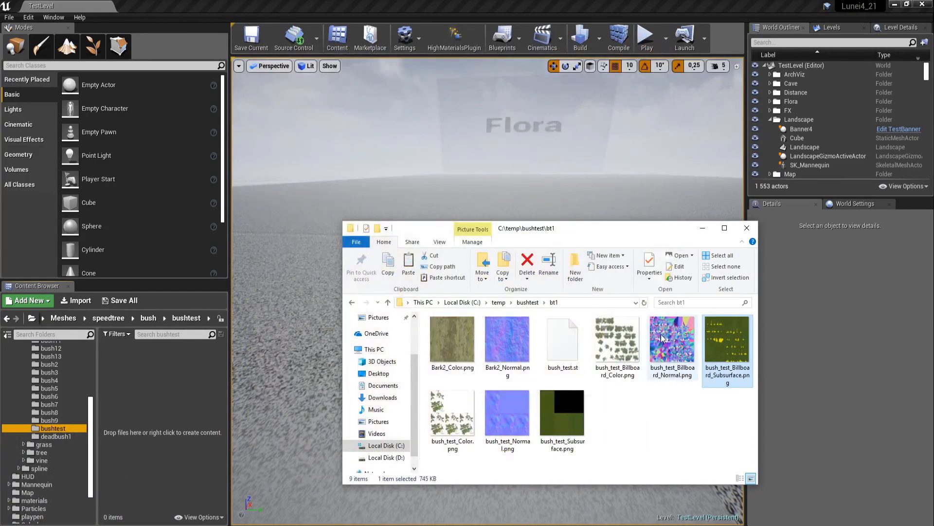
double_click(608, 339)
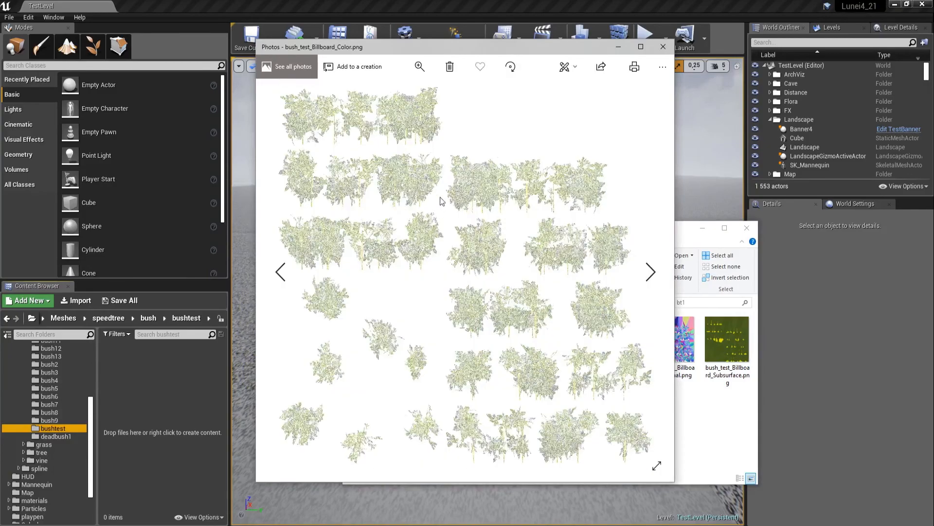
left_click(663, 47)
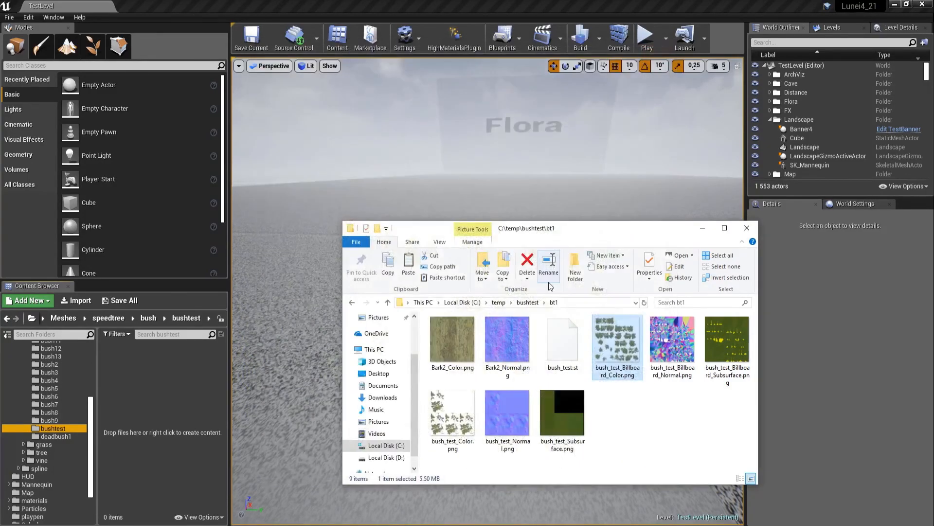
left_click(558, 341)
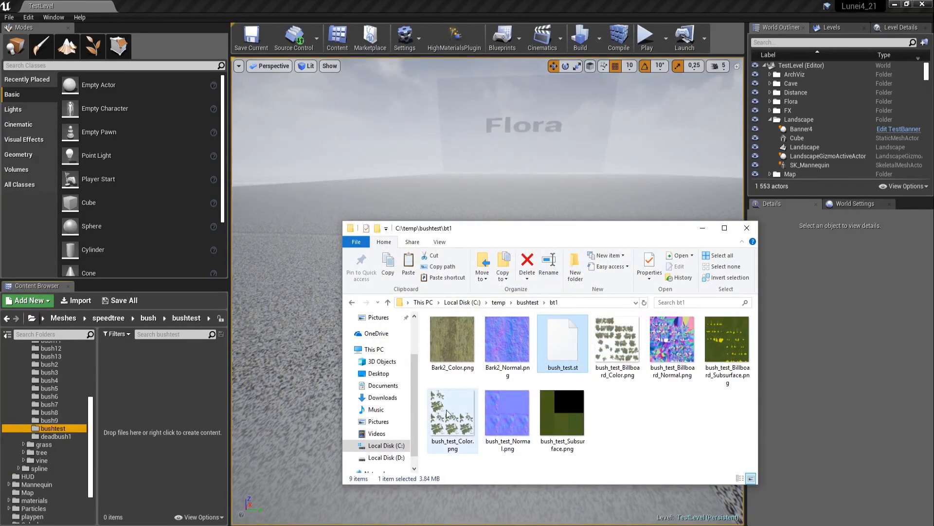
double_click(448, 413)
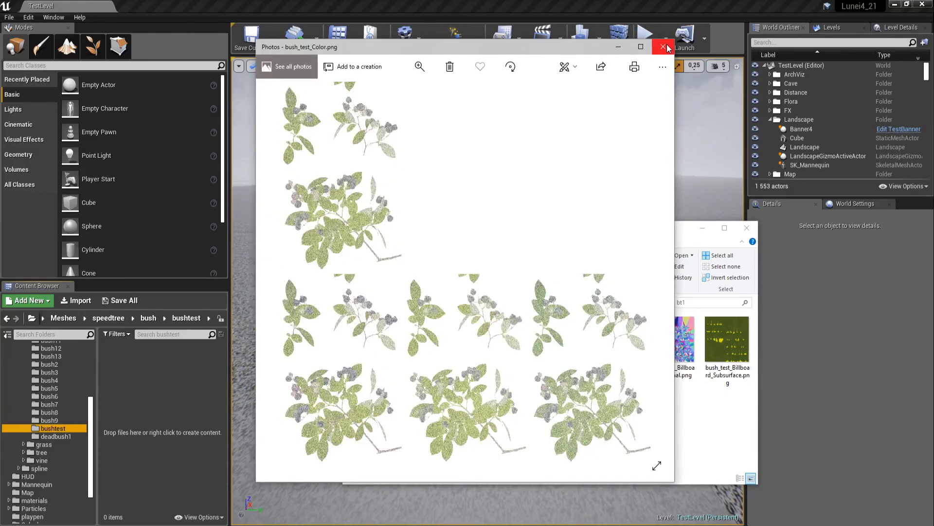
left_click(663, 47)
Import bush_test.st into the bushtest folder as Painted Foliage with Create Materials enabled, and save all assets
left_click_drag(557, 348, 160, 377)
key("alt+Tab")
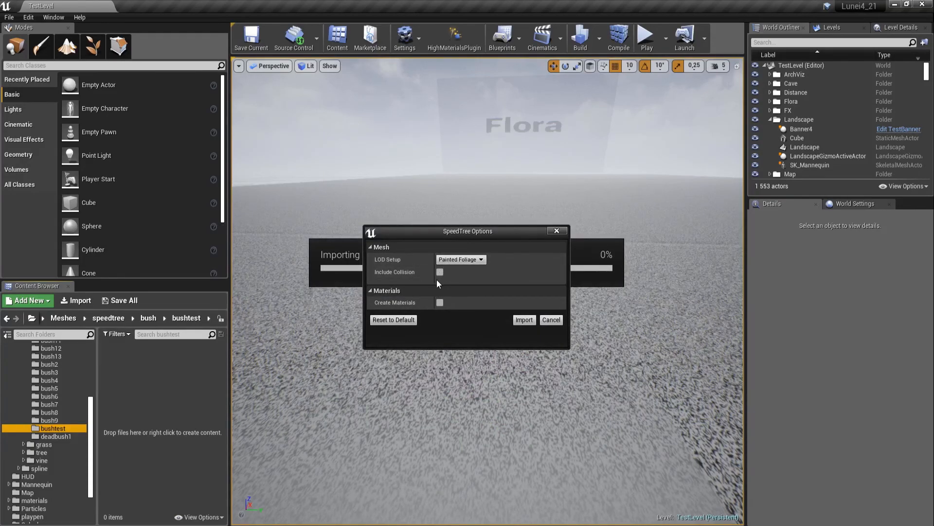
left_click(439, 303)
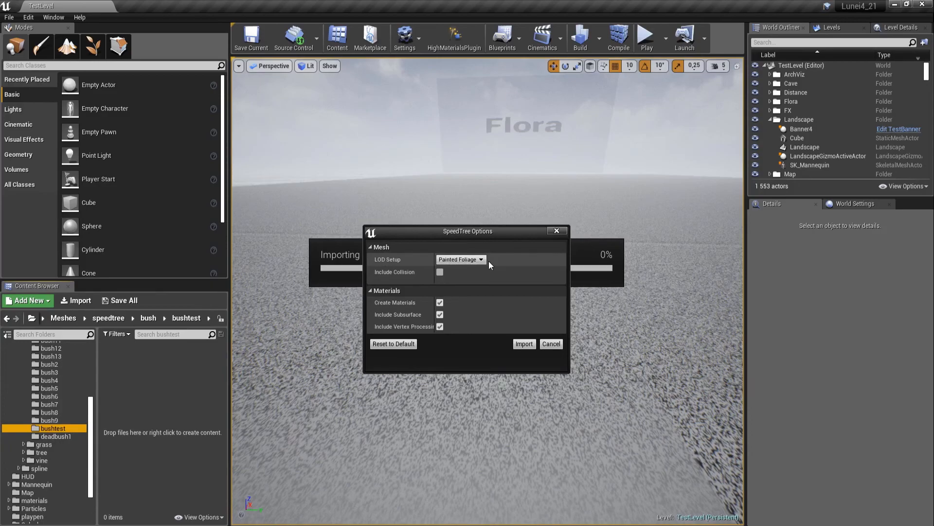
left_click(524, 343)
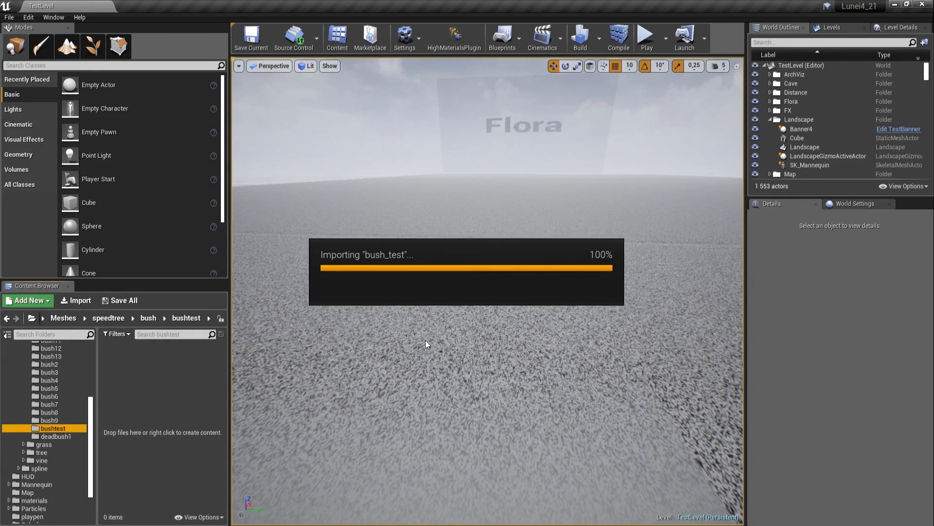
right_click_drag(359, 333, 363, 325)
key("ctrl+shift+s")
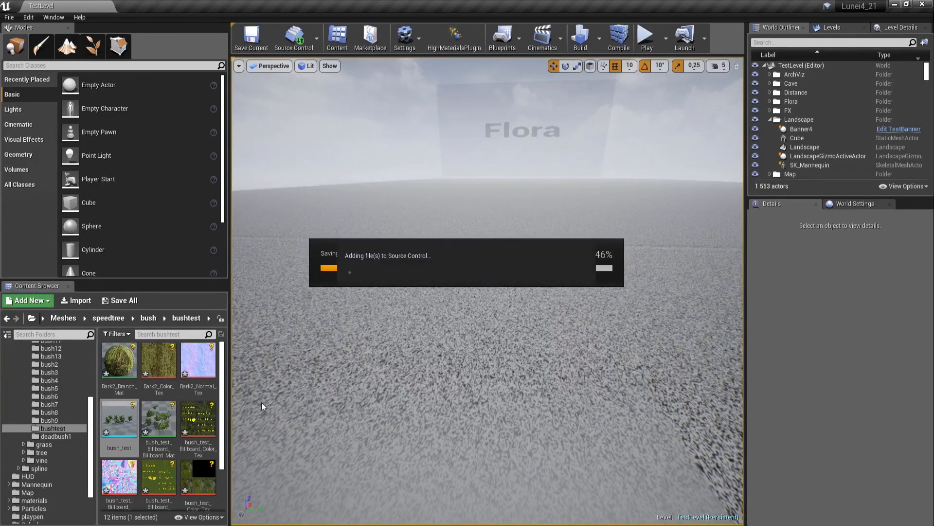
Open the bush_test static mesh in a maximized editor and filter its details by "lod", collapsing the build settings
double_click(120, 418)
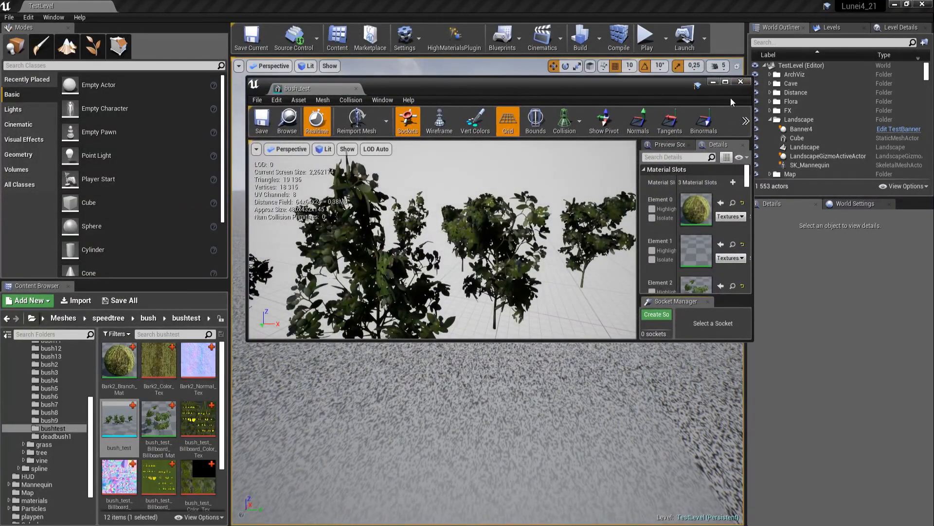
left_click(725, 82)
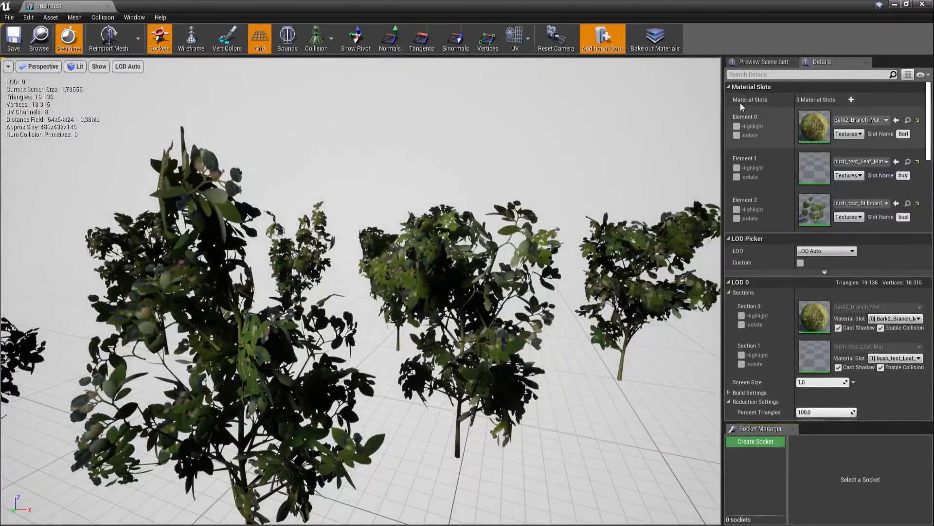
left_click(760, 74)
type("lod")
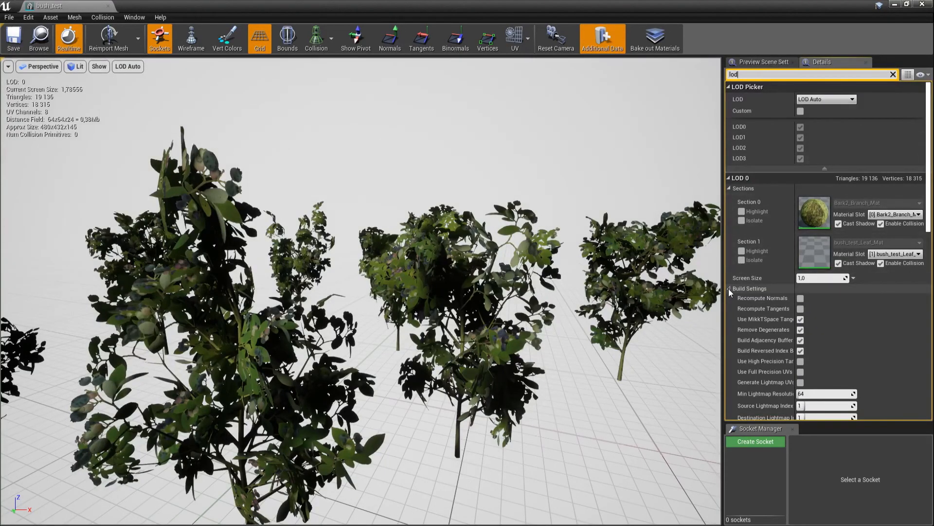
left_click(728, 288)
scroll(779, 297, "down", 3)
scroll(778, 297, "up", 3)
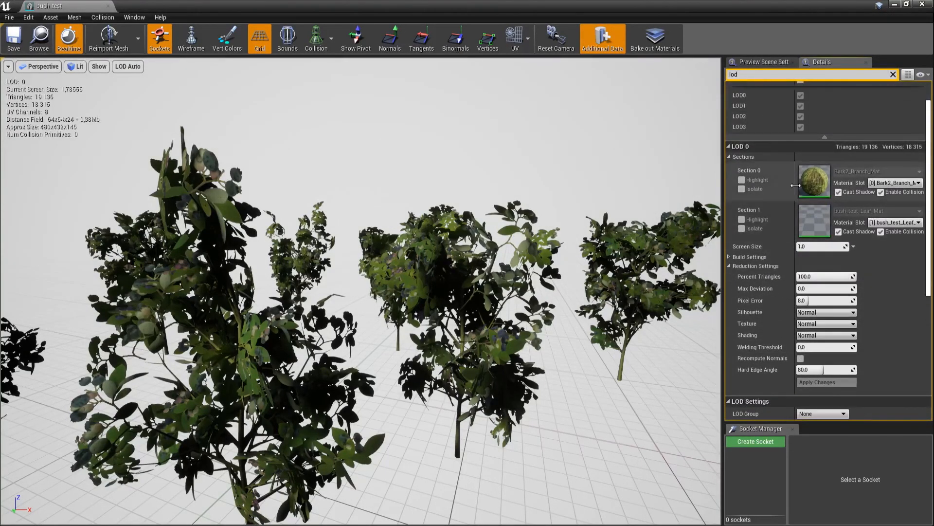
left_click(817, 99)
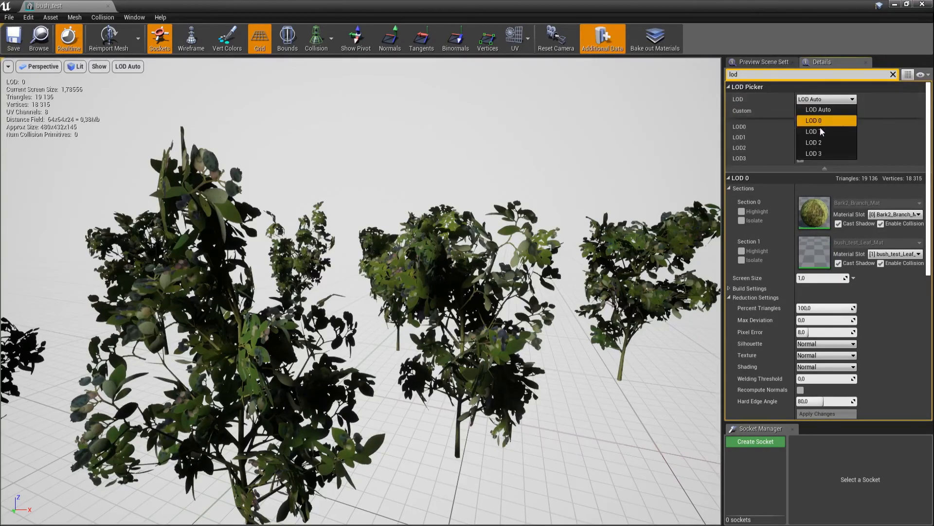
left_click(824, 171)
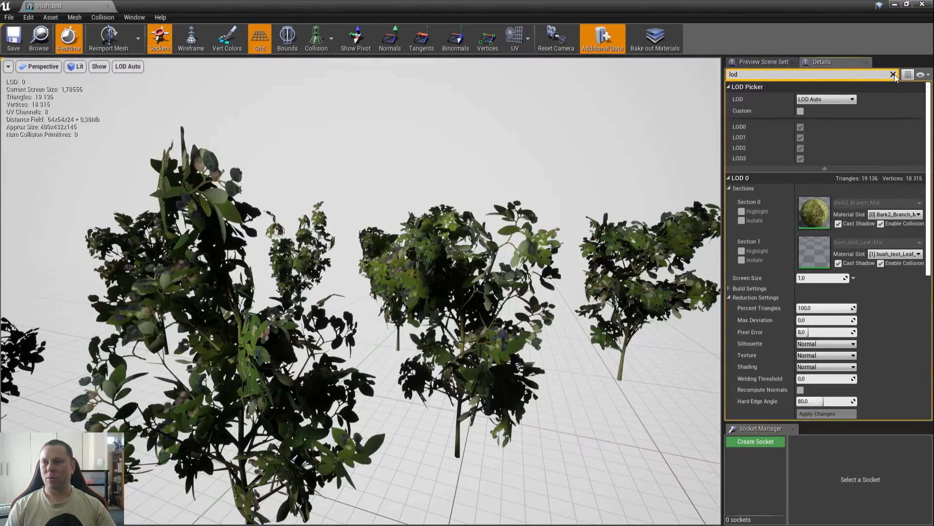
Set the mesh's screen size to 0.3 for LOD 1 and 0.1 for LOD 2
left_click(820, 99)
left_click(826, 123)
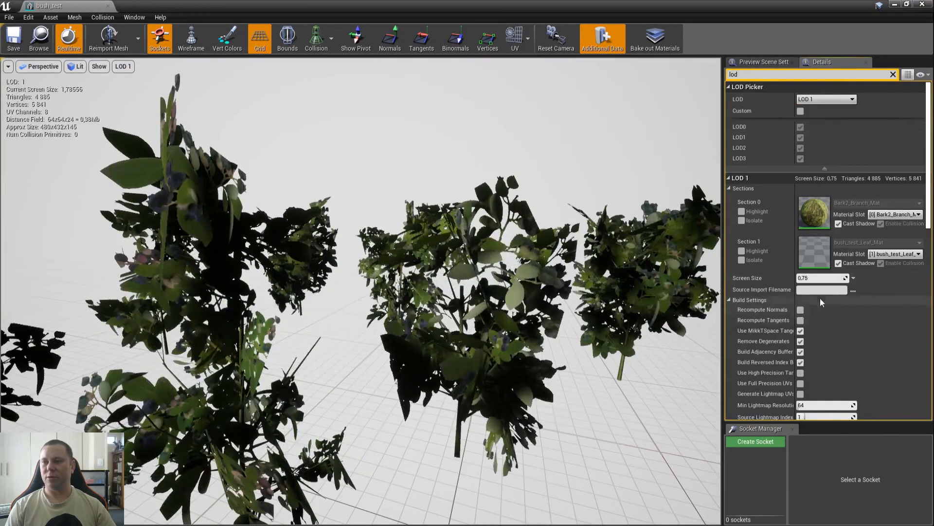
type("0,3")
key("Return")
left_click(827, 99)
left_click(820, 142)
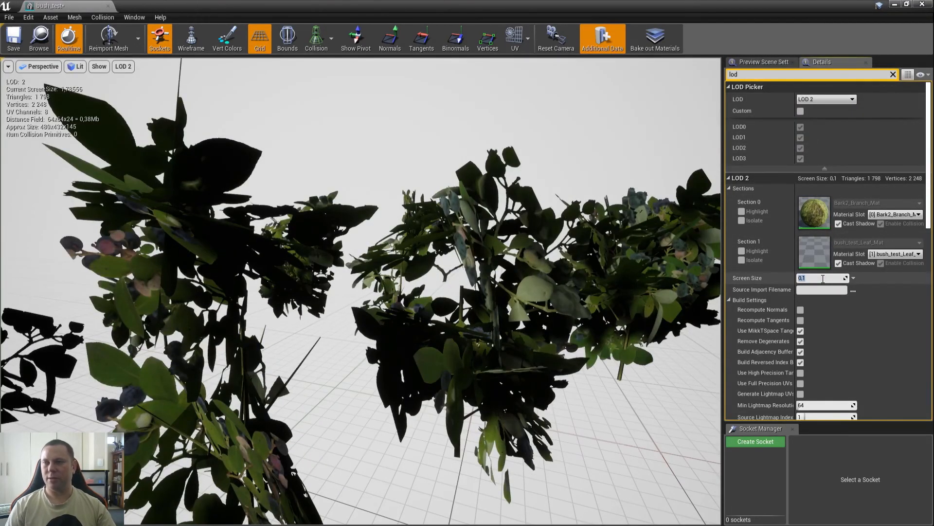
Set the bush_test mesh's screen size to 0.05 for LOD 3
left_click(821, 99)
left_click(825, 154)
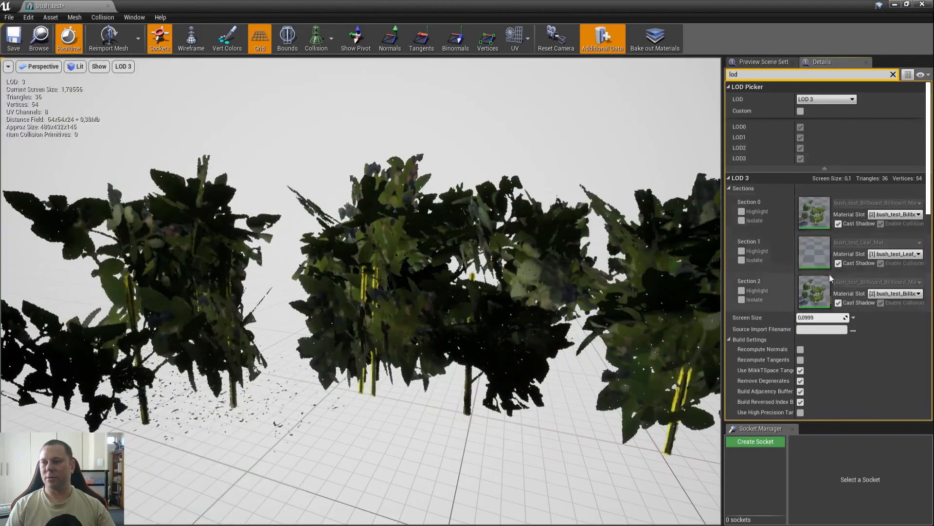
left_click(823, 317)
right_click_drag(438, 292, 428, 326)
left_click_drag(428, 326, 175, 297, "alt")
Switch the LOD preview to LOD Auto and examine the bush's LOD transitions from near and far
left_click(819, 100)
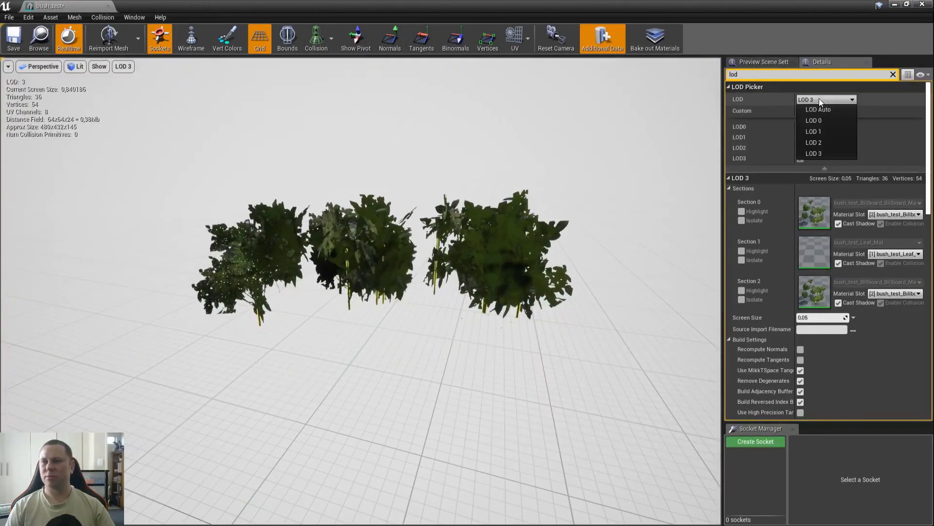
left_click(811, 110)
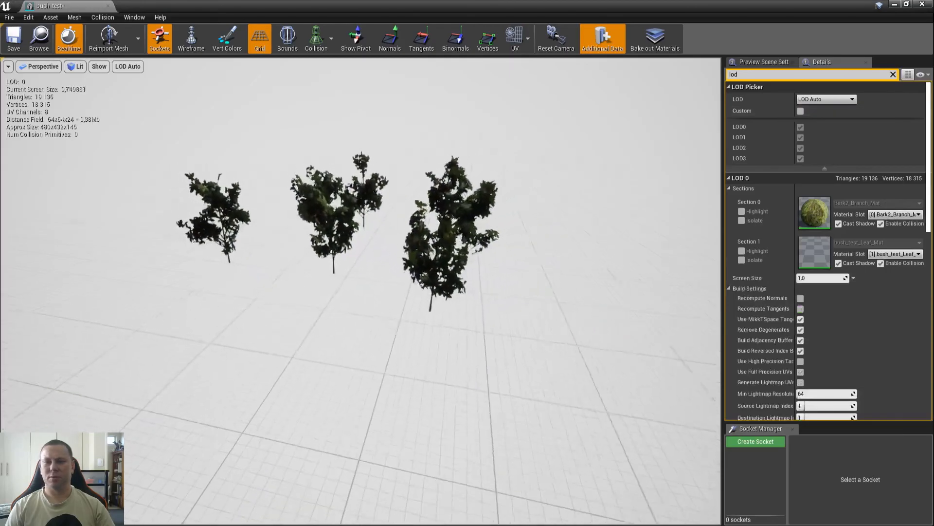
left_click_drag(361, 292, 477, 263, "alt")
right_click_drag(360, 292, 409, 273, "alt")
left_click_drag(408, 273, 360, 272, "alt")
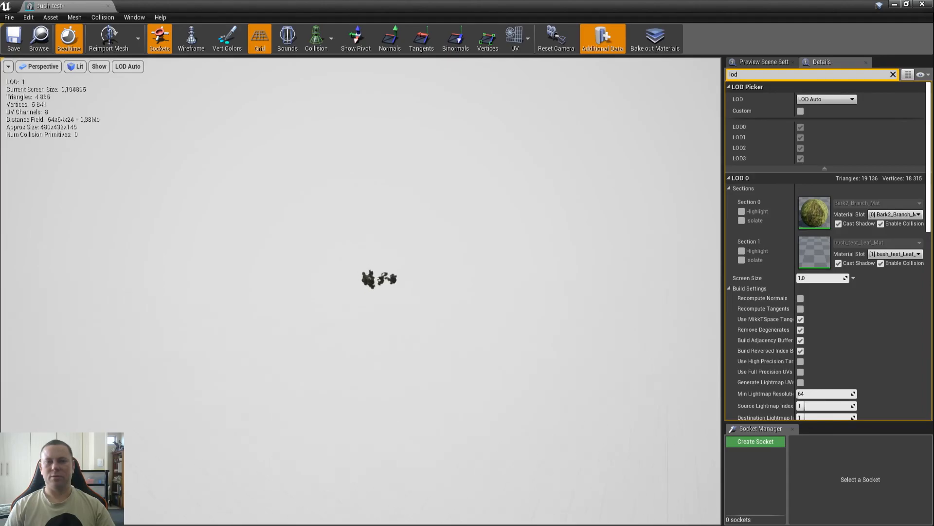
right_click_drag(445, 69, 493, 68, "alt")
left_click_drag(493, 69, 444, 69, "alt")
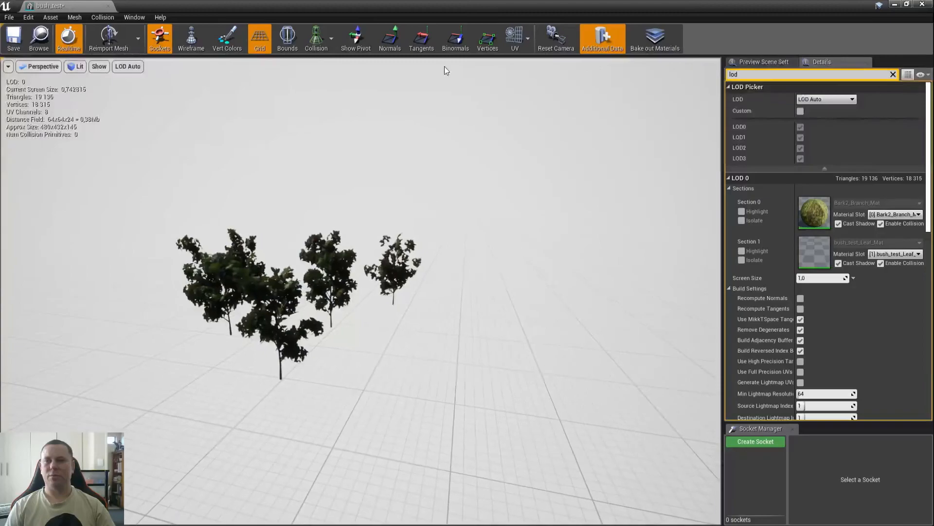
Save the bush_test mesh and close its editor
left_click(13, 38)
left_click(906, 4)
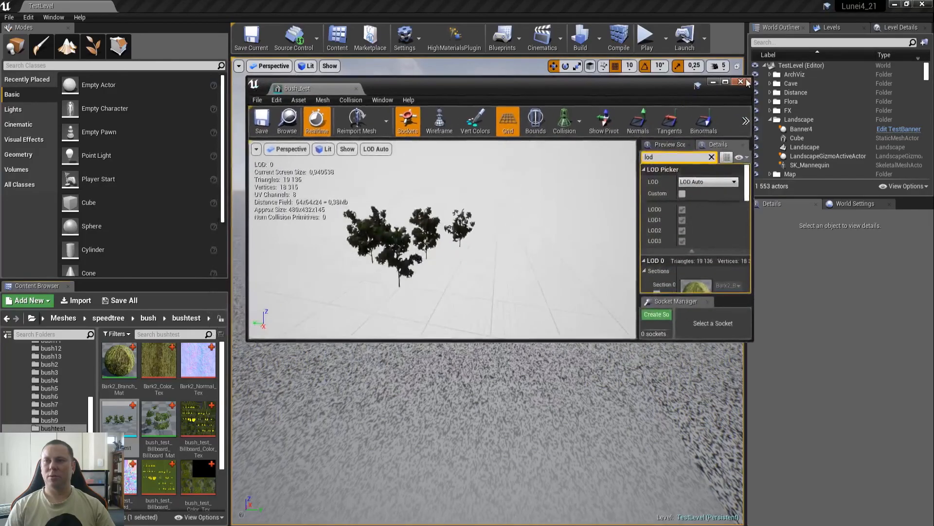
left_click(740, 82)
Place the bush_test mesh on the ground in the level, focus the view on it and deselect it
left_click_drag(119, 416, 479, 316)
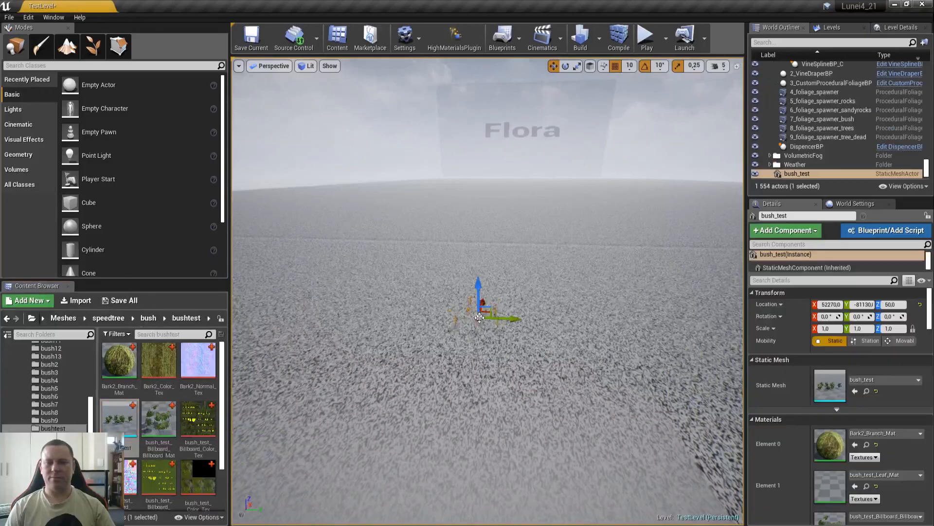
key("f")
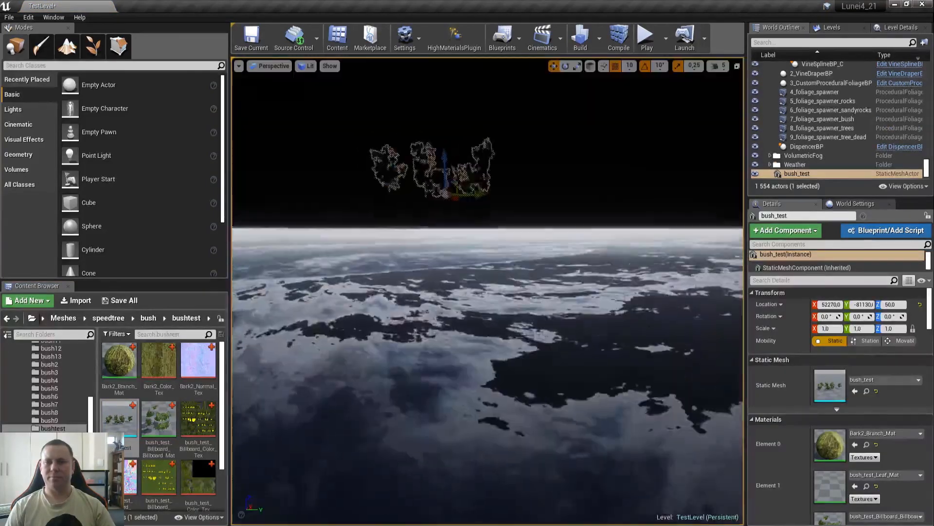
key("w")
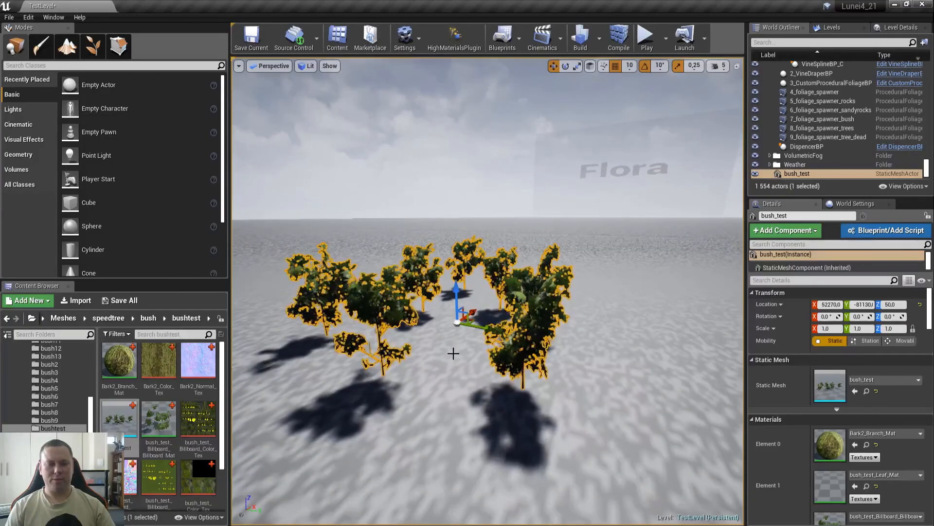
left_click(453, 353)
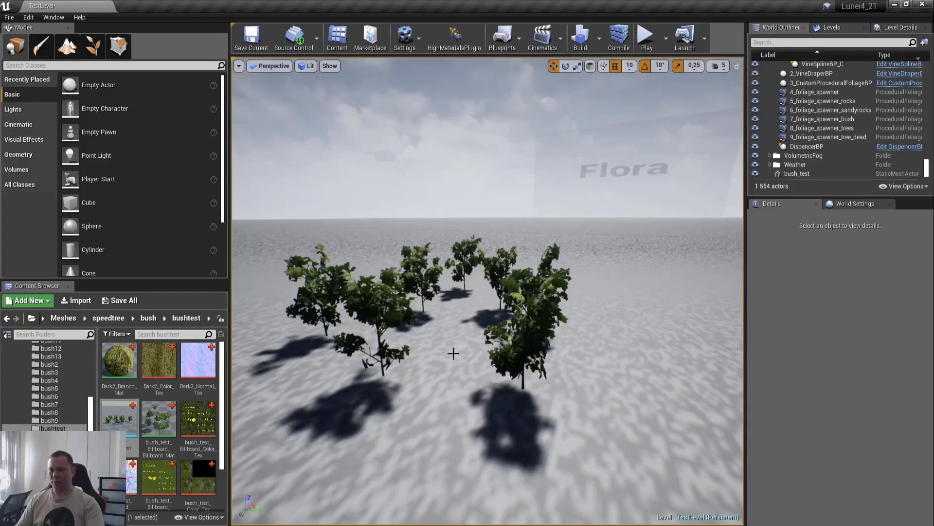
Examine the placed bushes and their wind movement from several sides in the full-screen viewport
key("F11")
key("w")
right_click_drag(417, 370, 233, 341)
key("s")
key("d")
key("w")
key("s")
key("w")
key("a")
key("s")
key("w")
key("s")
key("d")
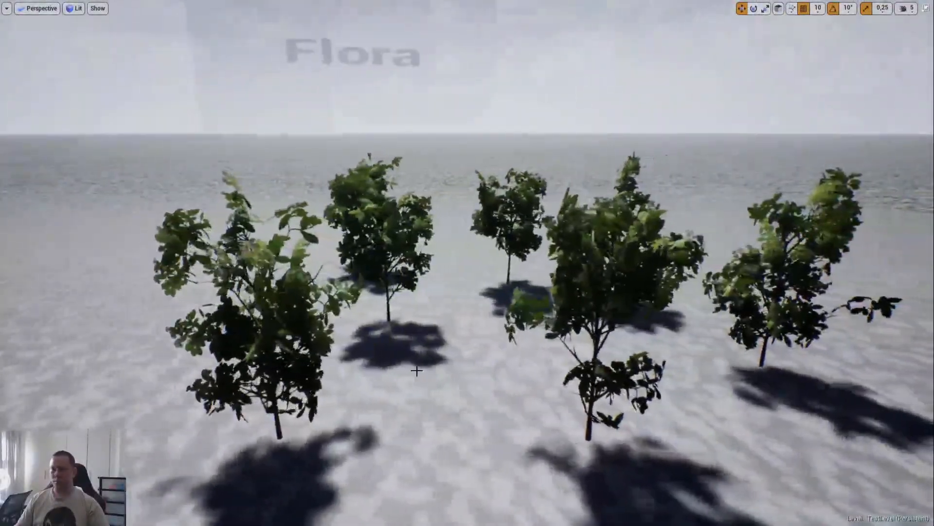
key("F11")
Play the level full screen and examine the bushes in the shader complexity view, returning to the lit view
key("alt+p")
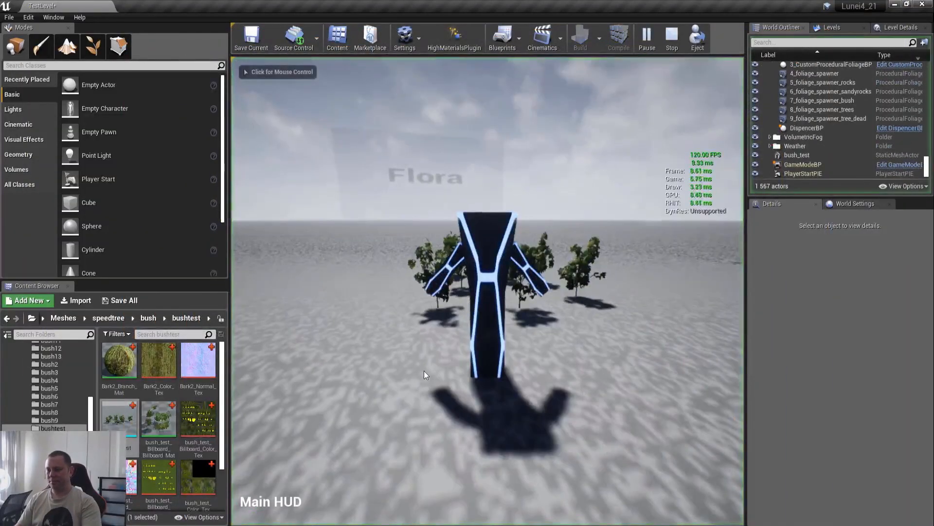
key("F11")
left_click(440, 367)
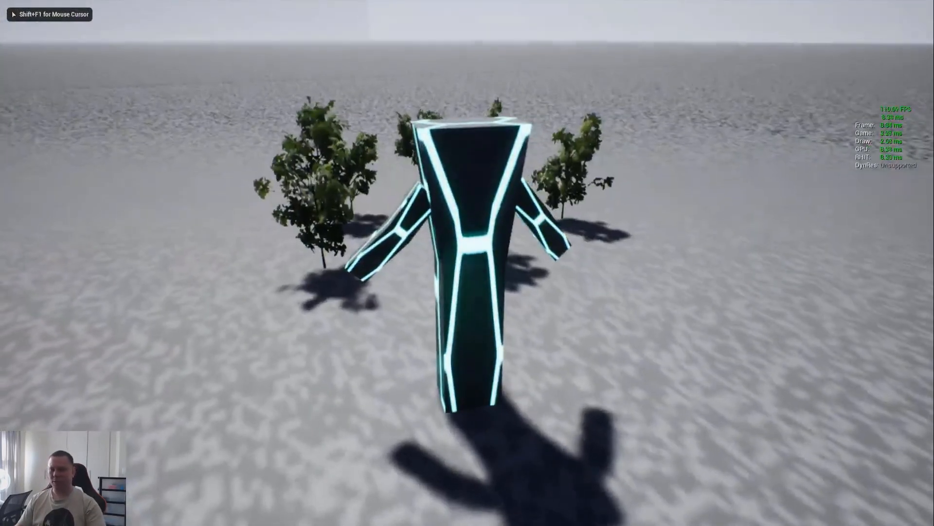
key("F5")
key("w")
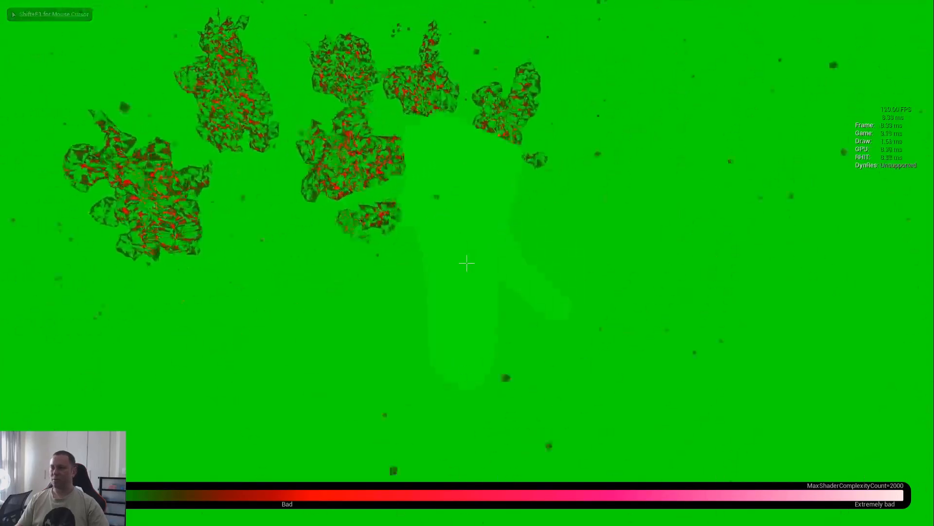
key("w")
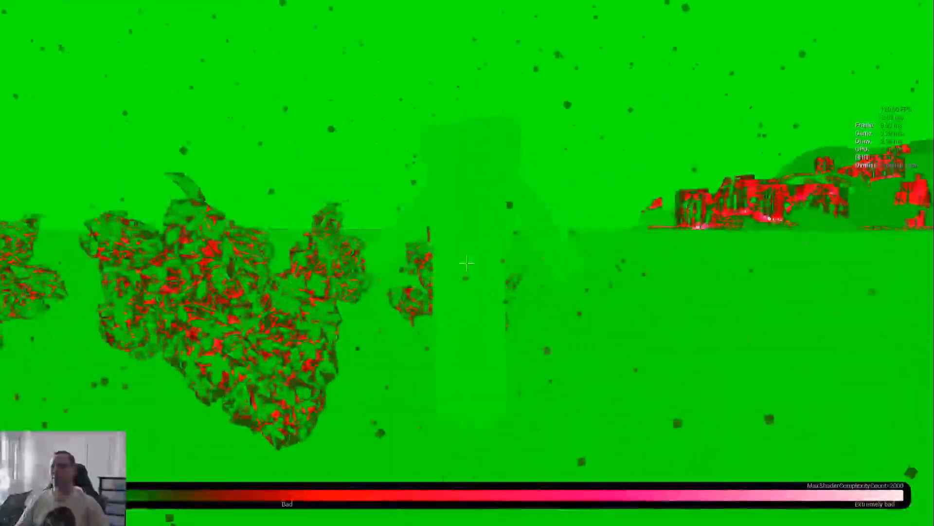
key("F3")
key("F3")
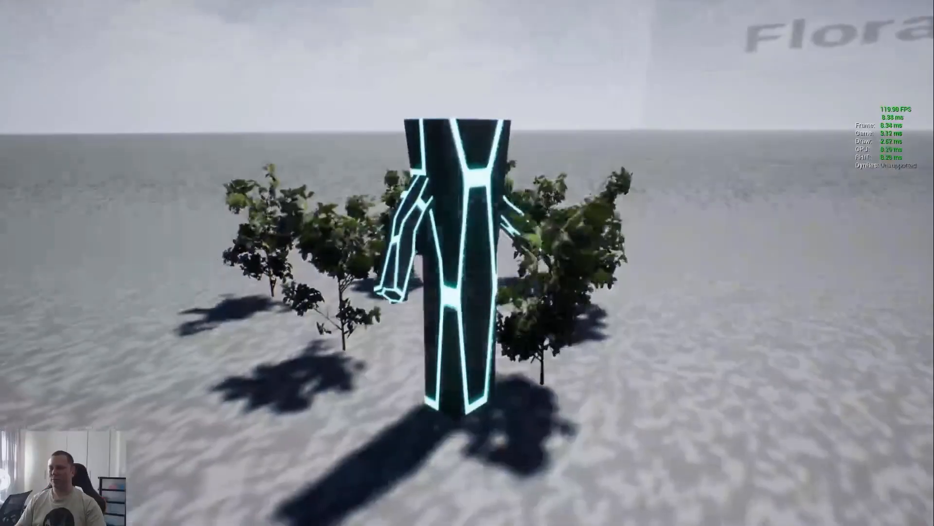
Walk the character among the bushes to examine them in play, and end the play session
key("s")
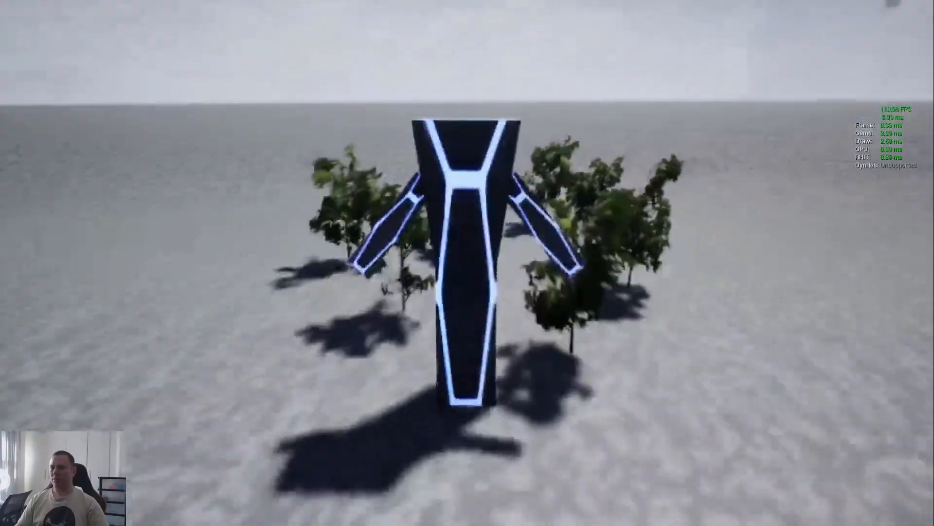
key("w")
key("w")
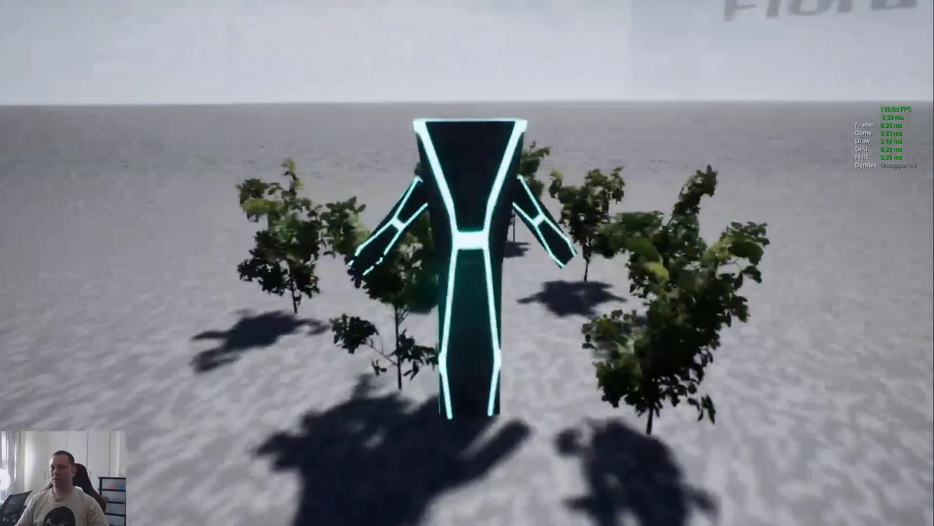
key("w")
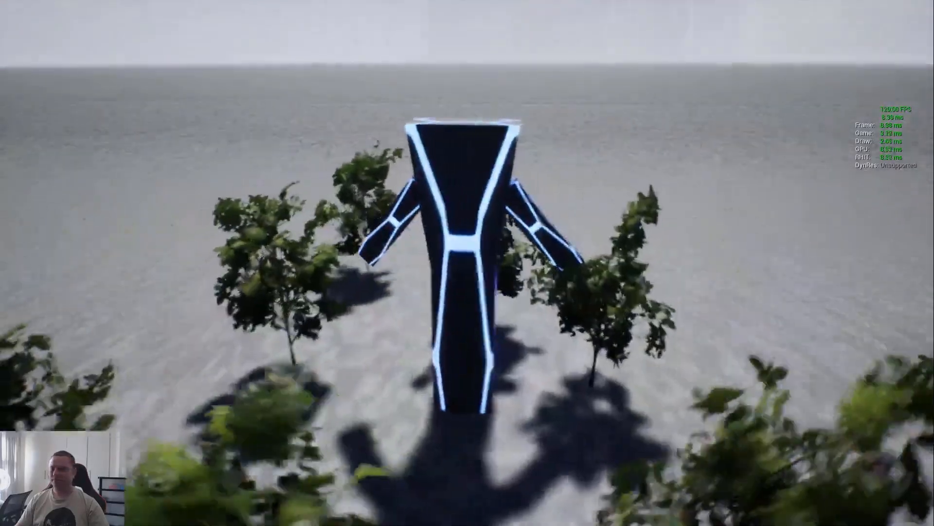
key("s")
key("w")
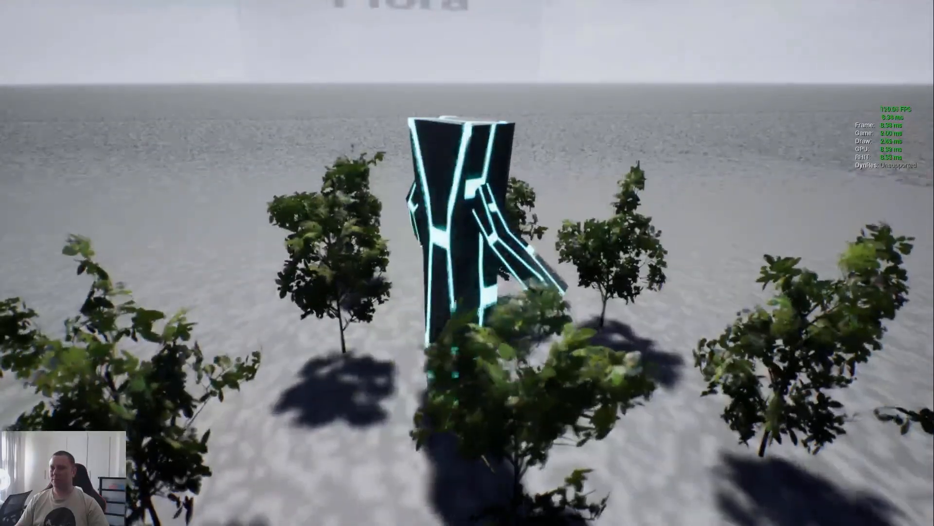
key("s")
key("w")
key("s")
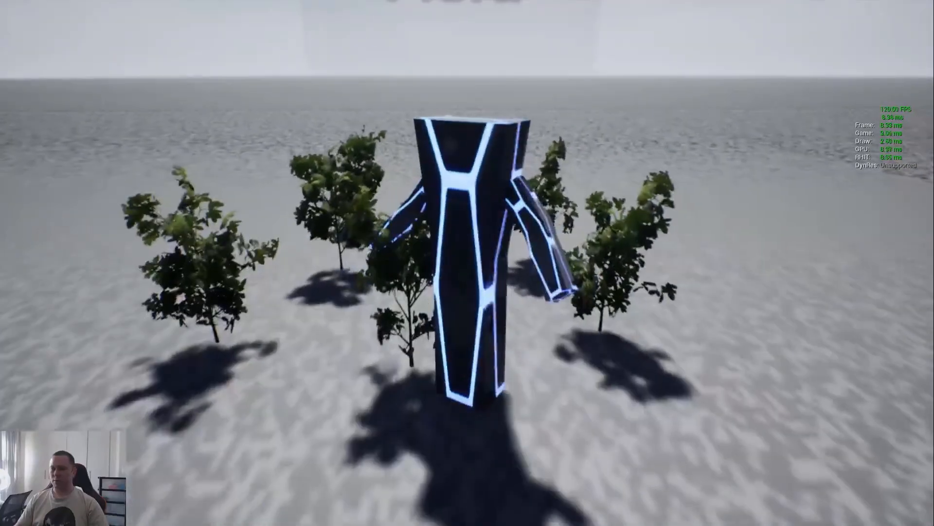
key("Escape")
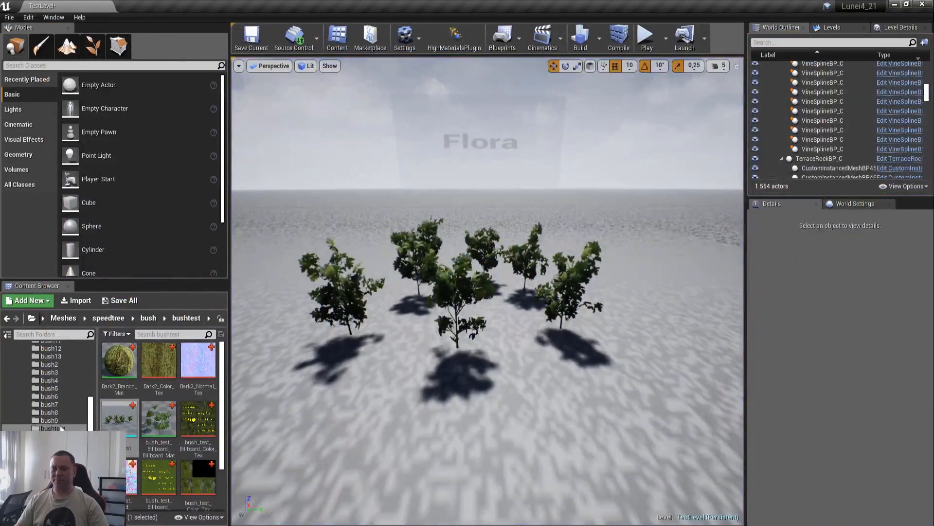
Create a folder named bushtest2 inside the speedtree bush folder
scroll(59, 386, "up", 4)
right_click(48, 397)
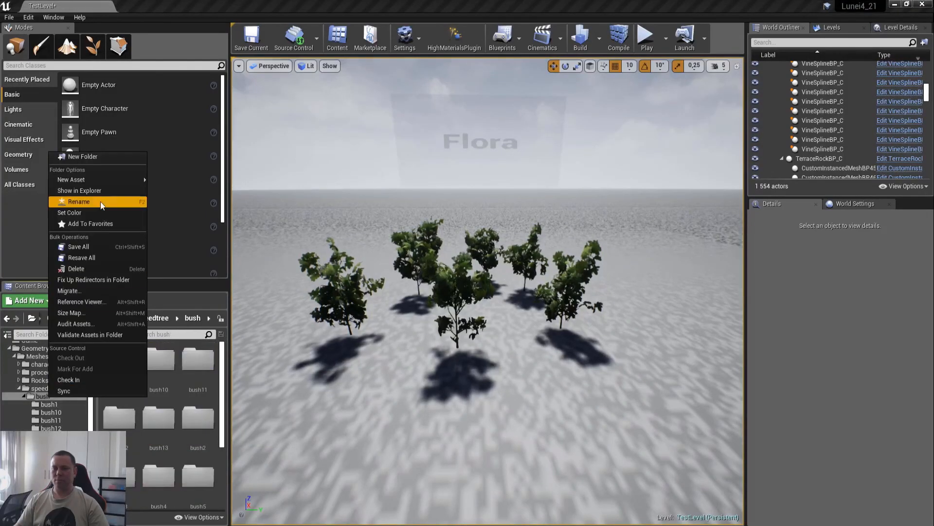
left_click(103, 157)
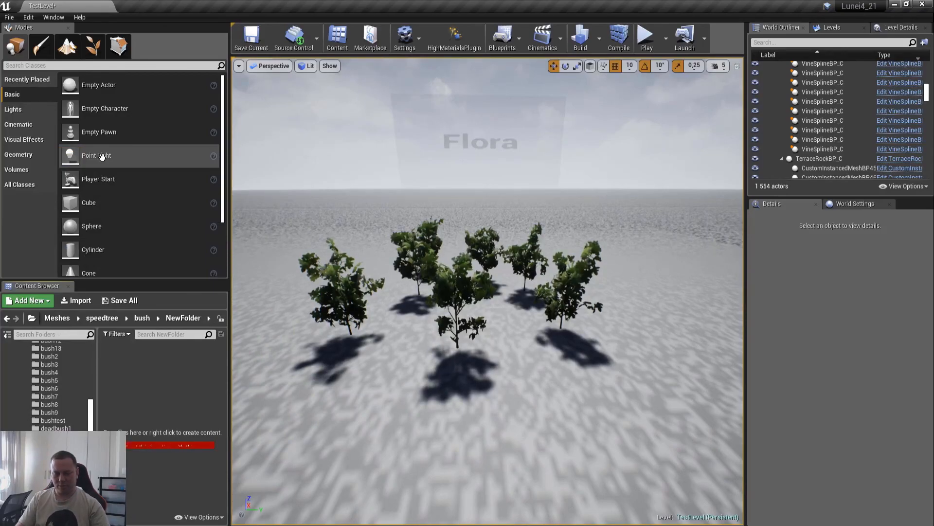
key("Return")
Import bush_test_2.st from C:\temp\bushtest\bt2 into bushtest2 as Painted Foliage with Create Materials and Include Subsurface enabled
key("alt+Tab")
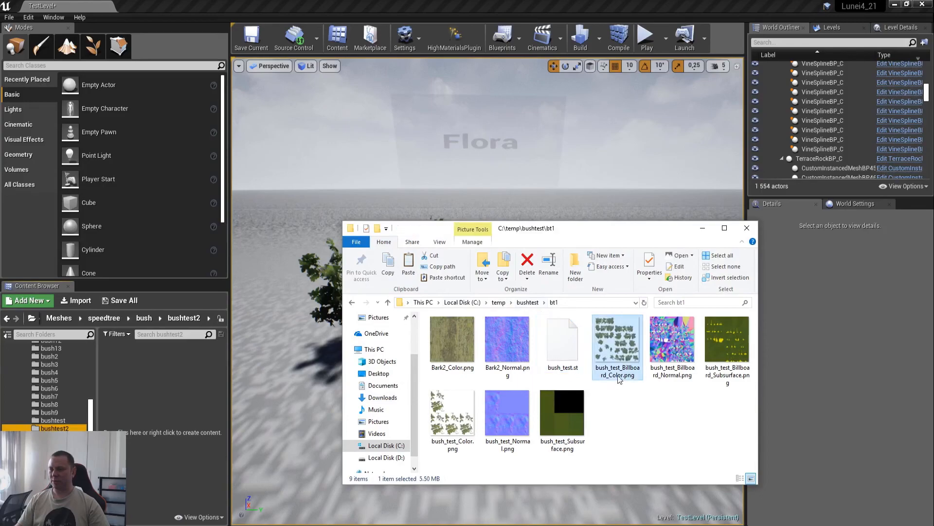
left_click(527, 302)
double_click(466, 344)
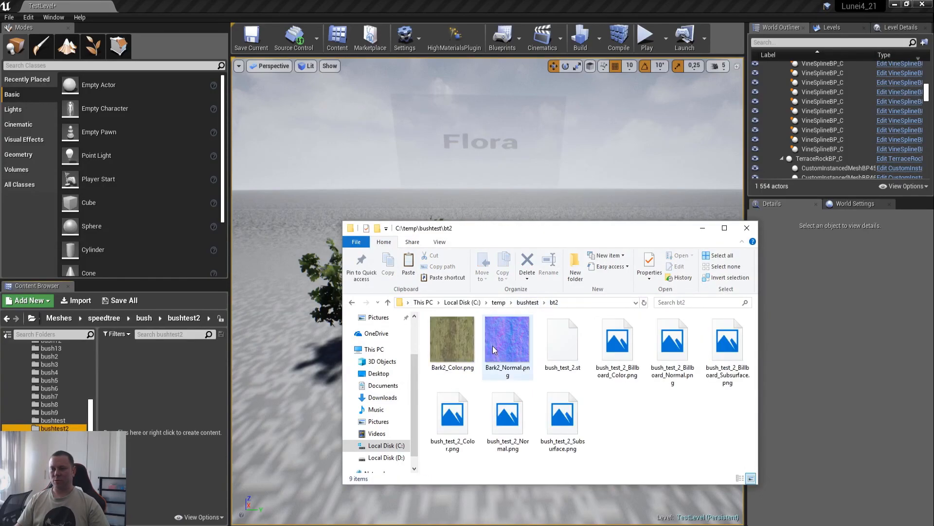
left_click_drag(561, 340, 200, 385)
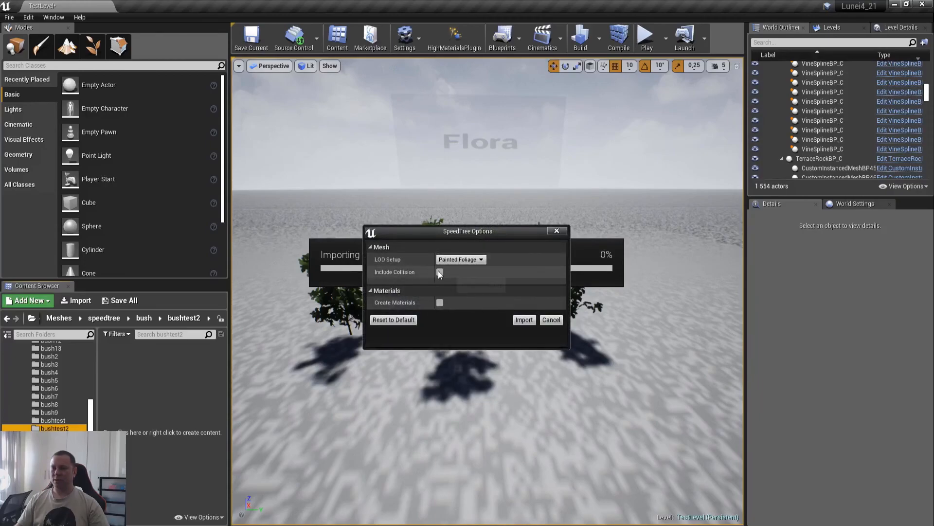
left_click(440, 302)
left_click(439, 315)
left_click(443, 326)
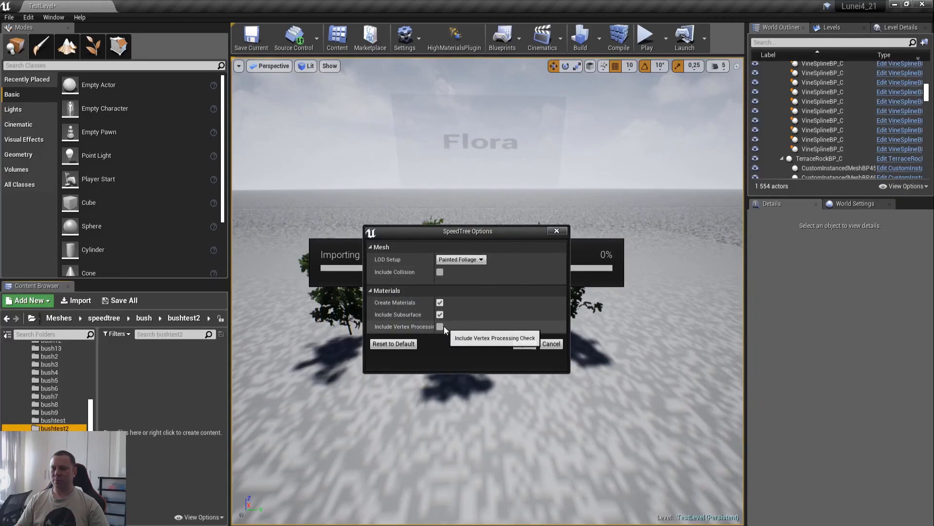
left_click(519, 344)
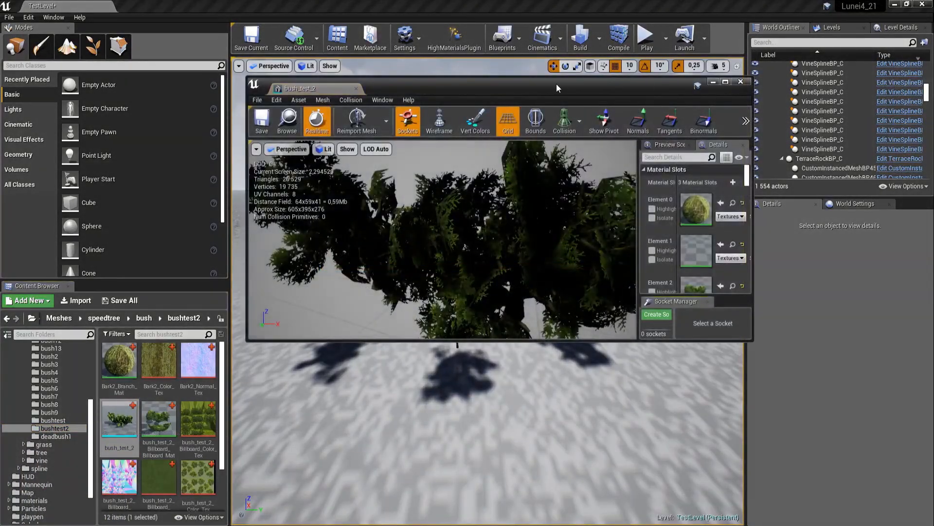
Maximize the bush_test_2 mesh editor and filter its details by "lod"
double_click(556, 83)
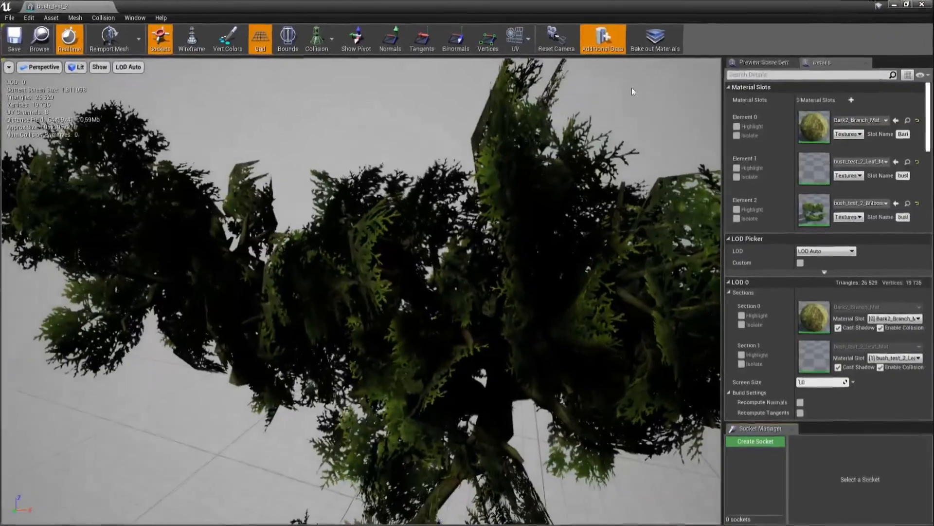
left_click(764, 75)
type("lod")
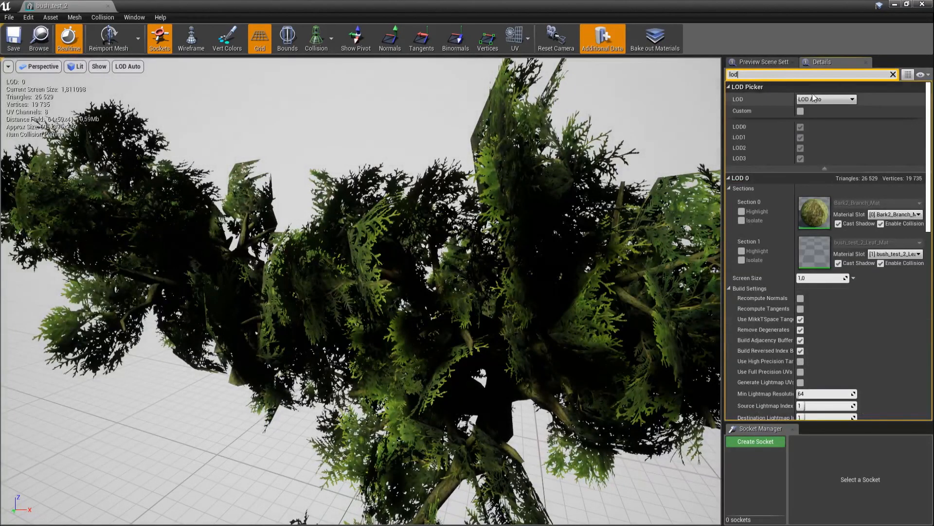
Set the screen size of LOD 1 to 0.3 and of LOD 2 to 0.1
left_click(813, 99)
left_click(817, 128)
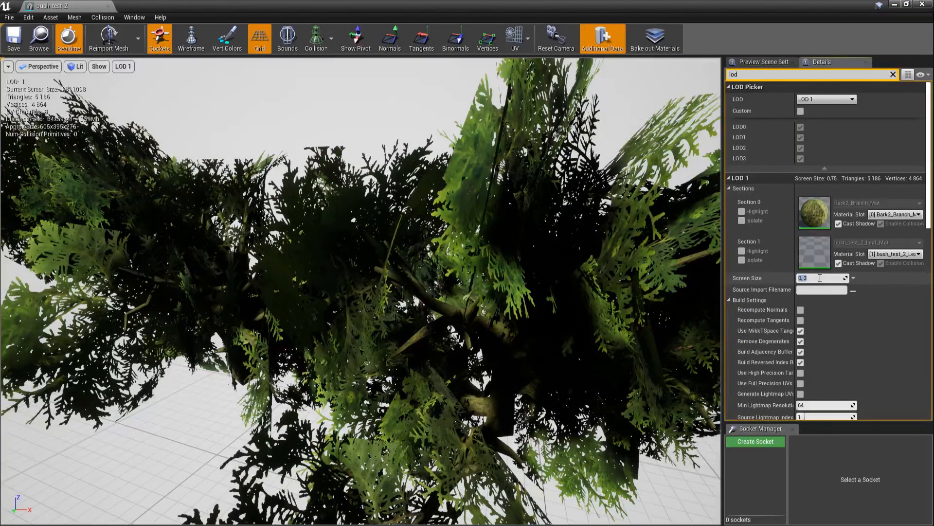
key("Return")
left_click(819, 101)
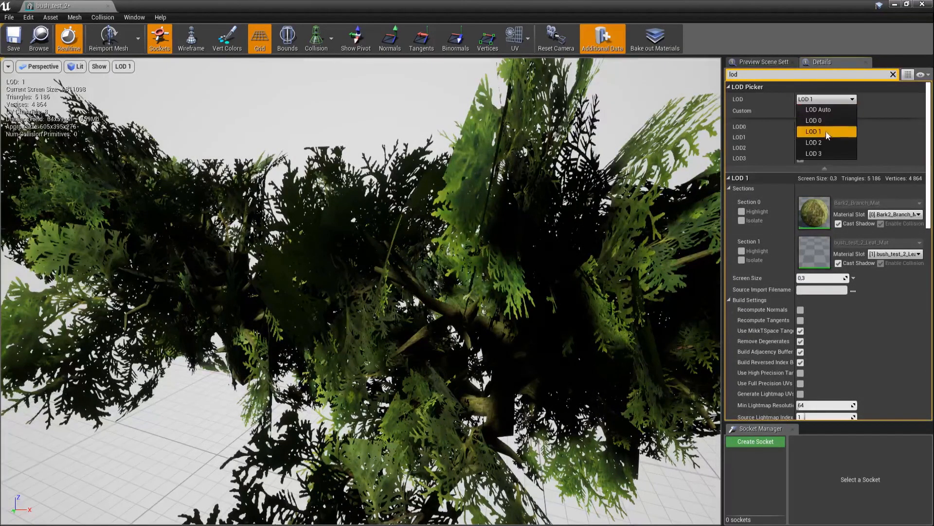
left_click(826, 139)
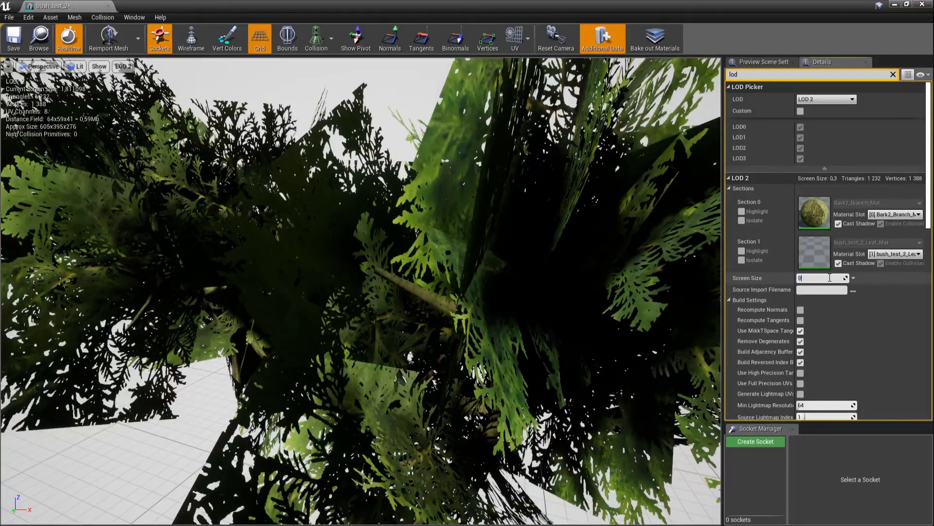
key("Return")
Set the screen size of LOD 3 to 0.05, return the preview to LOD Auto and clear the details filter
left_click(816, 100)
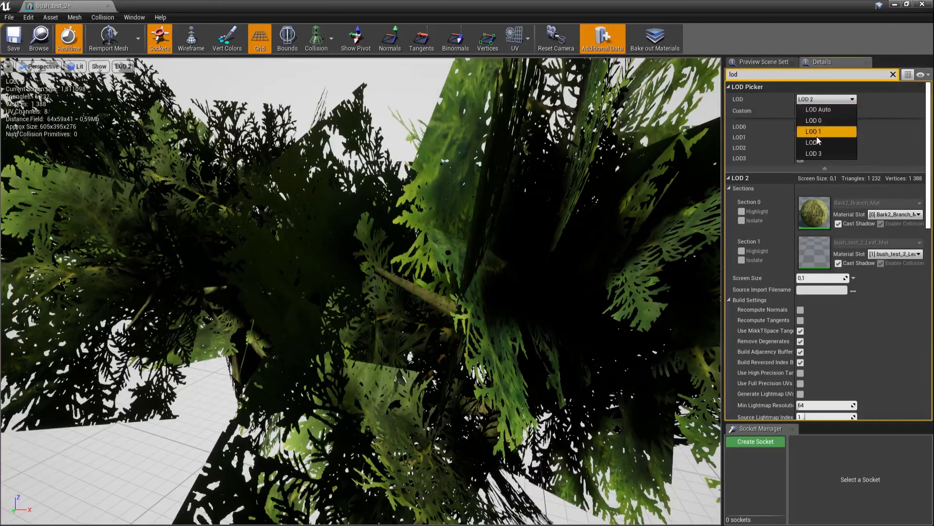
left_click(824, 151)
left_click(822, 317)
type("0.05")
key("Return")
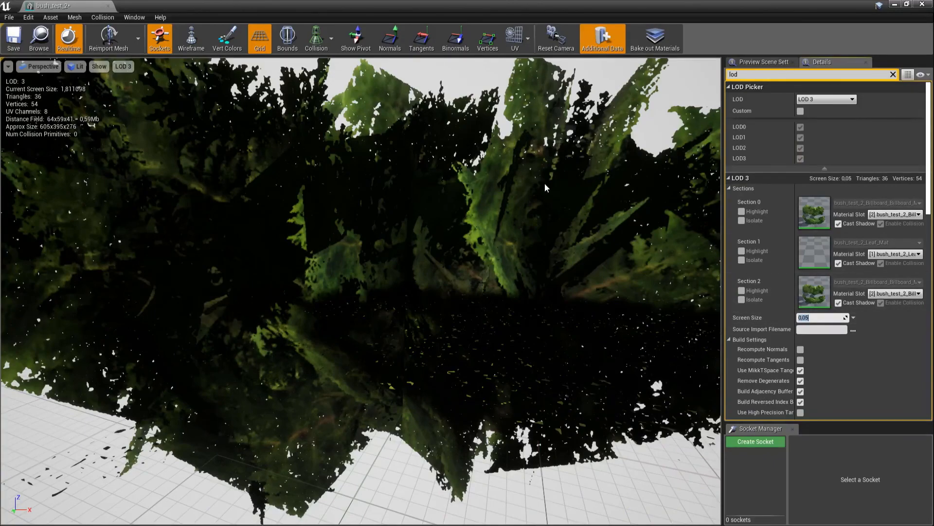
left_click(828, 99)
left_click(810, 108)
left_click(893, 74)
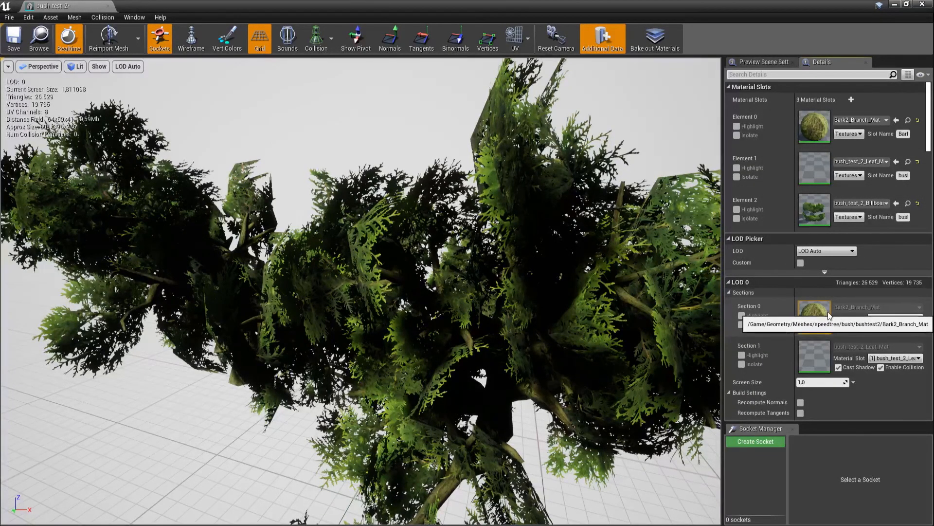
Disable collision for the leaf section (Section 1) of LOD 0
left_click(792, 75)
type("colli")
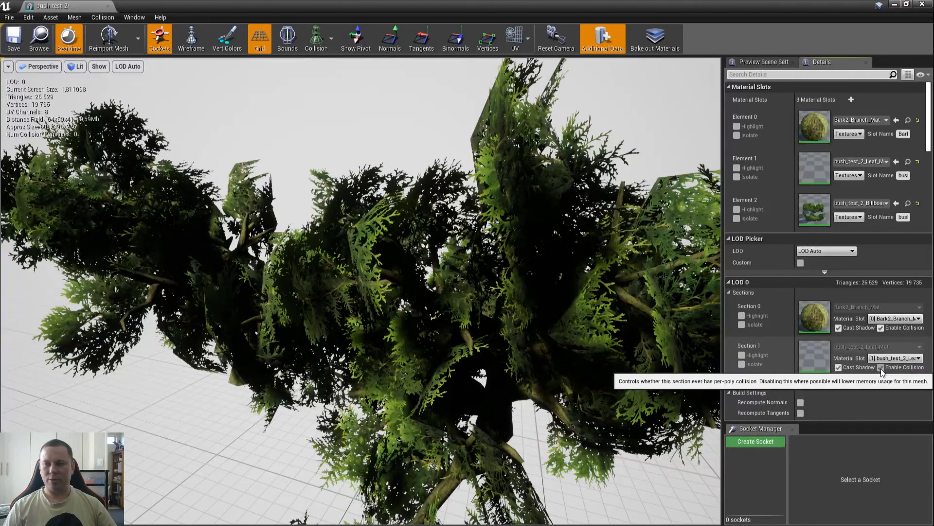
left_click(881, 367)
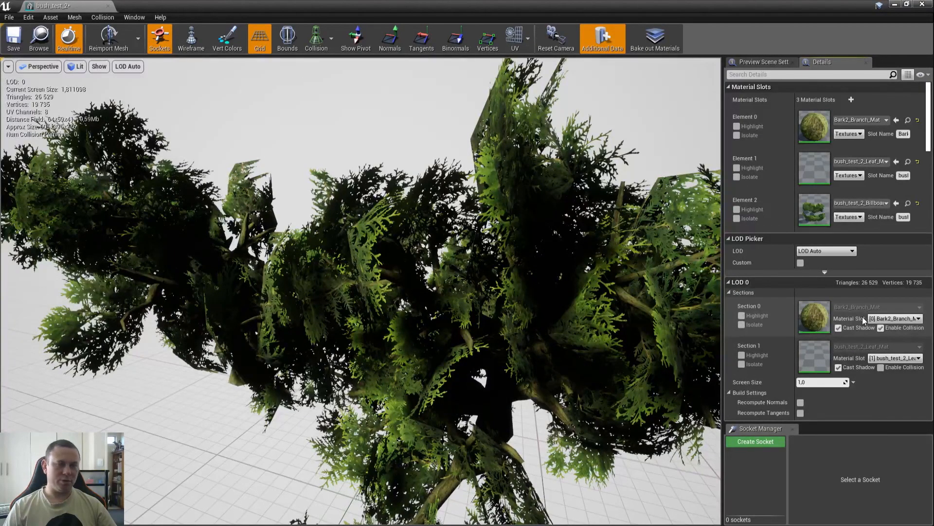
Set the mesh's collision complexity to Use Complex Collision As Simple, enable Customized Collision, and save the mesh
left_click(805, 74)
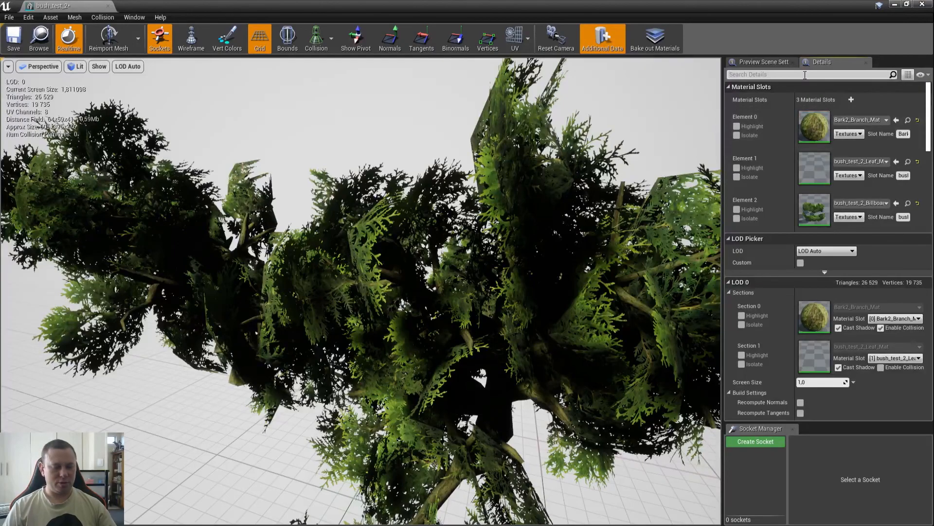
type("colli")
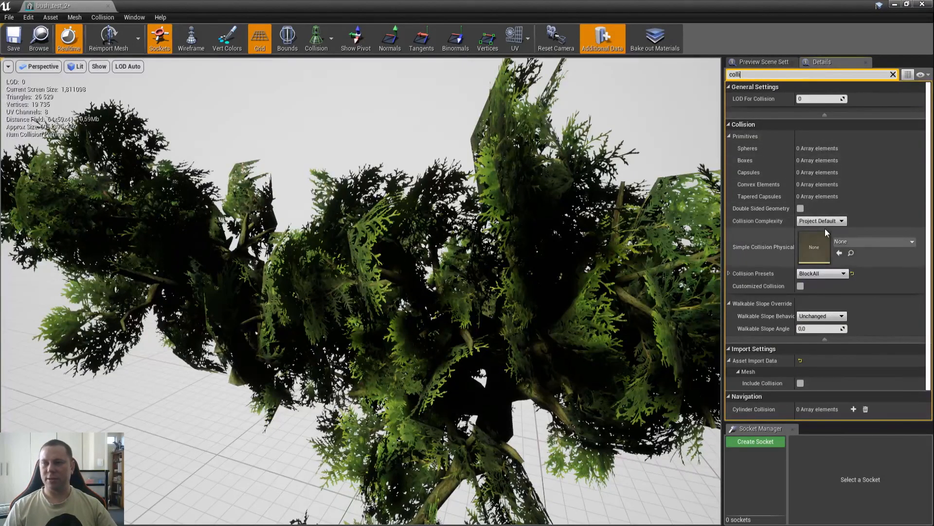
left_click(827, 221)
left_click(828, 247)
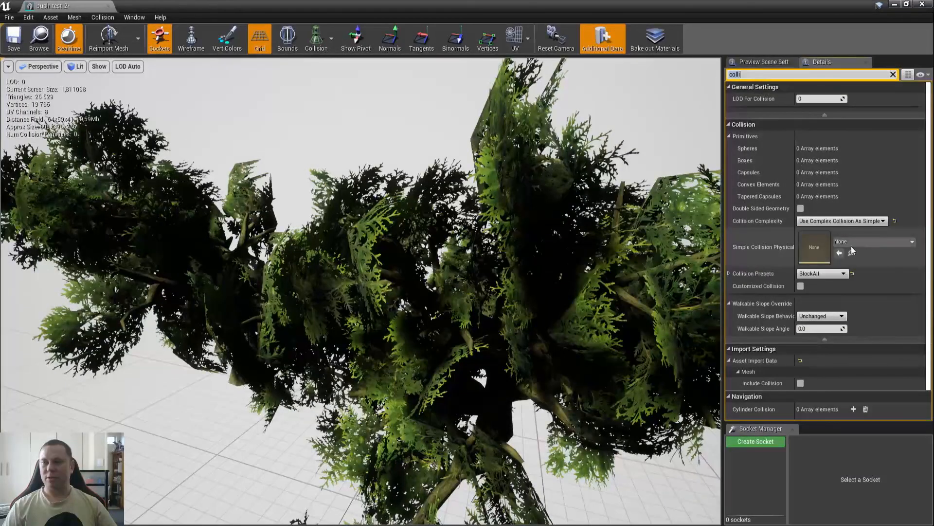
left_click(800, 286)
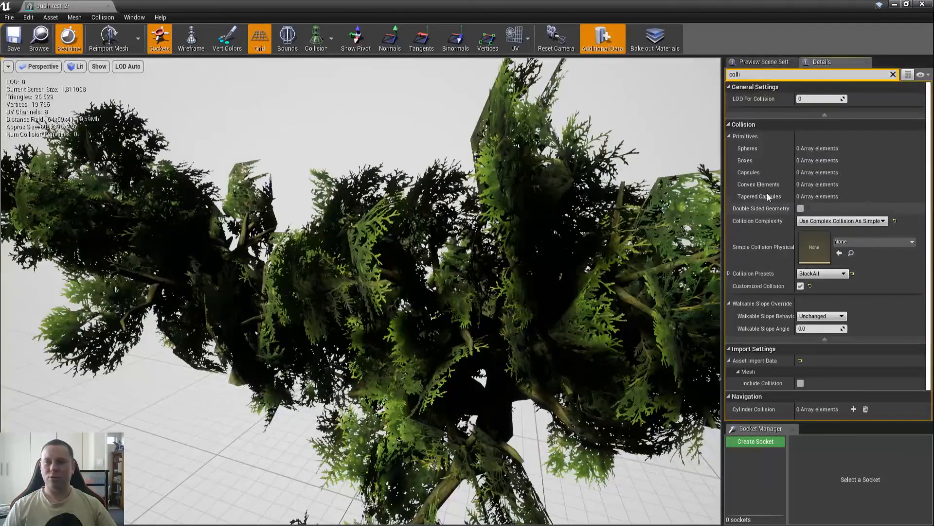
left_click(14, 39)
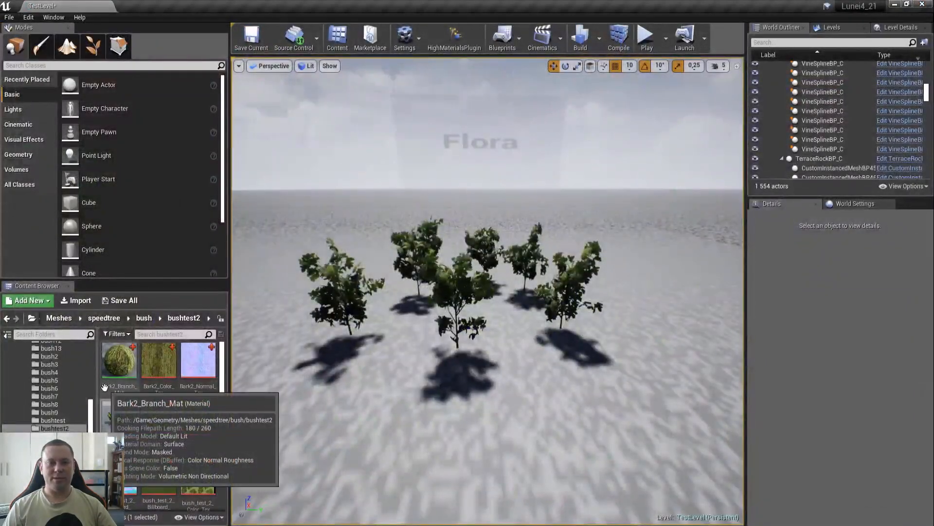
Place the bush_test_2 mesh in the level behind the existing bushes and save the level
left_click_drag(122, 427, 619, 258)
right_click_drag(505, 316, 513, 317)
key("Escape")
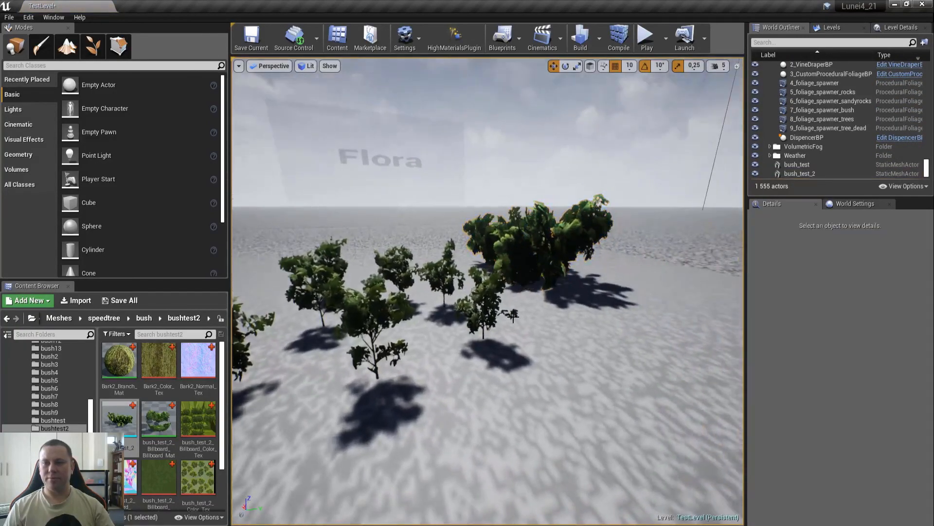
key("ctrl+s")
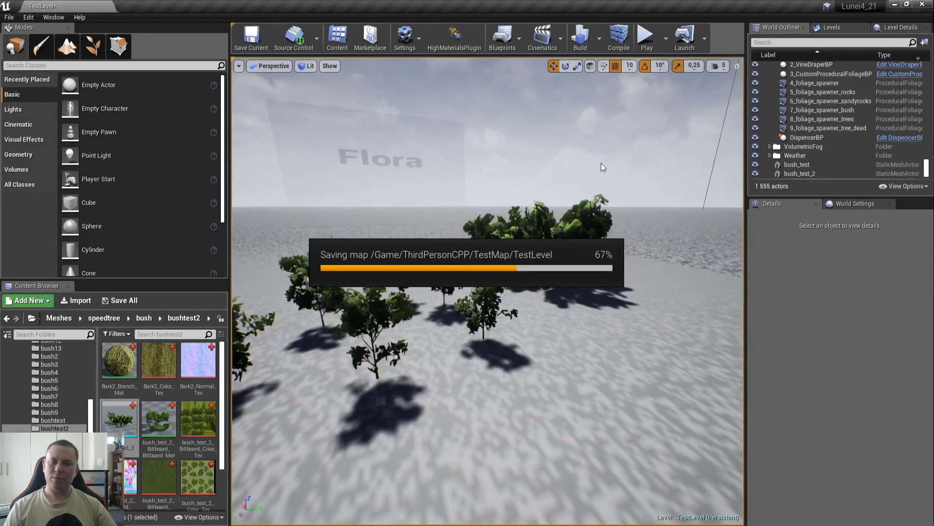
Play the level full screen and check the distant bushes in the shader complexity view before returning to the lit view
left_click(645, 37)
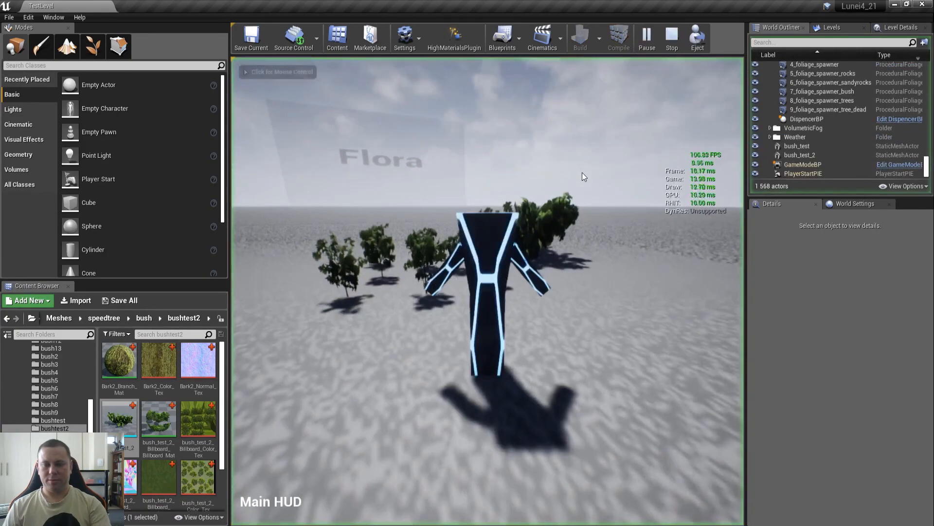
left_click(582, 172)
key("F11")
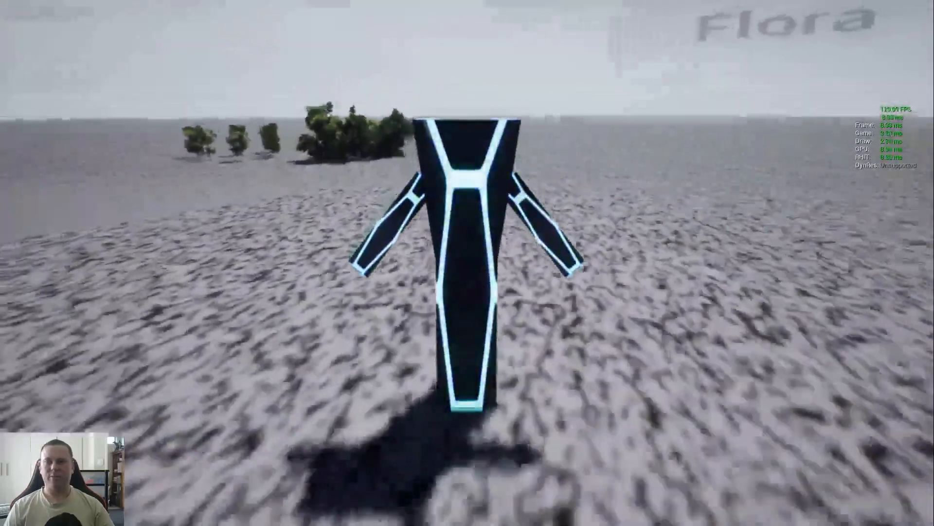
key("F5")
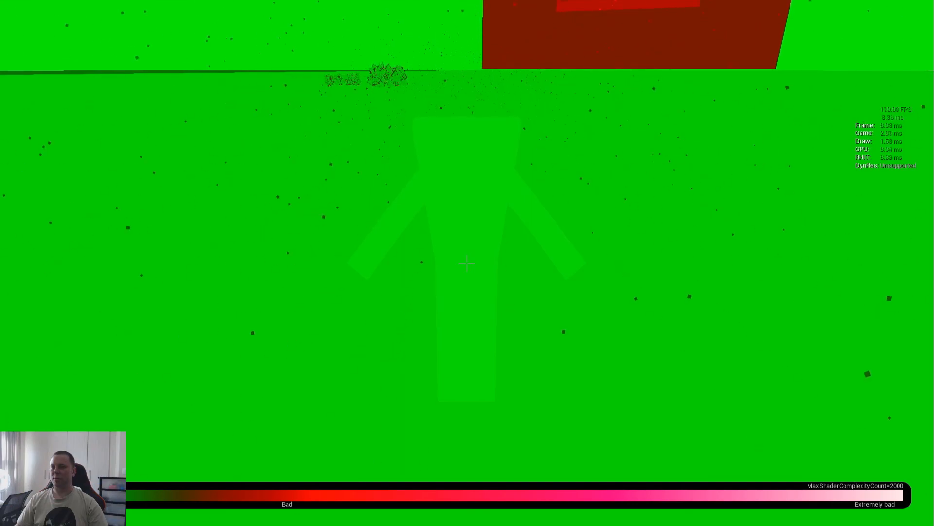
key("F3")
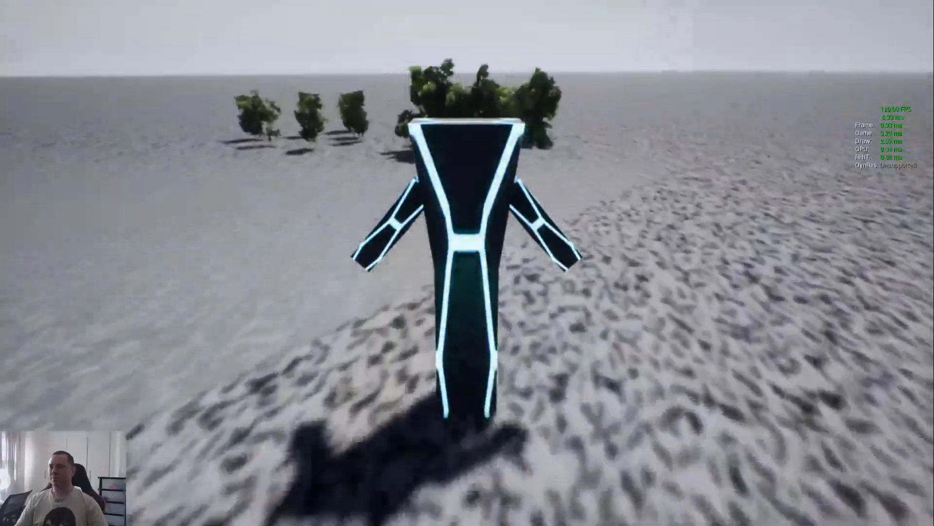
Walk the character around and onto the new large bush to examine its foliage and branch collision
key("d")
key("w")
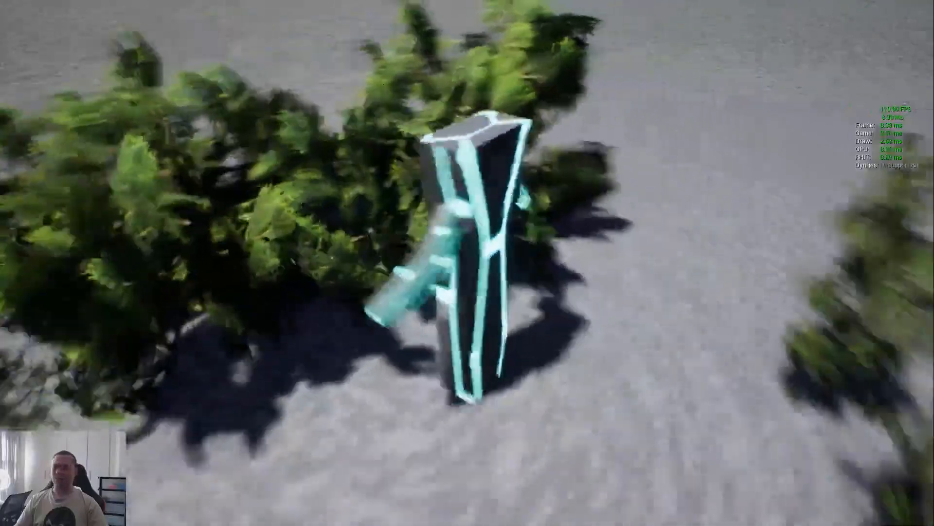
key("w")
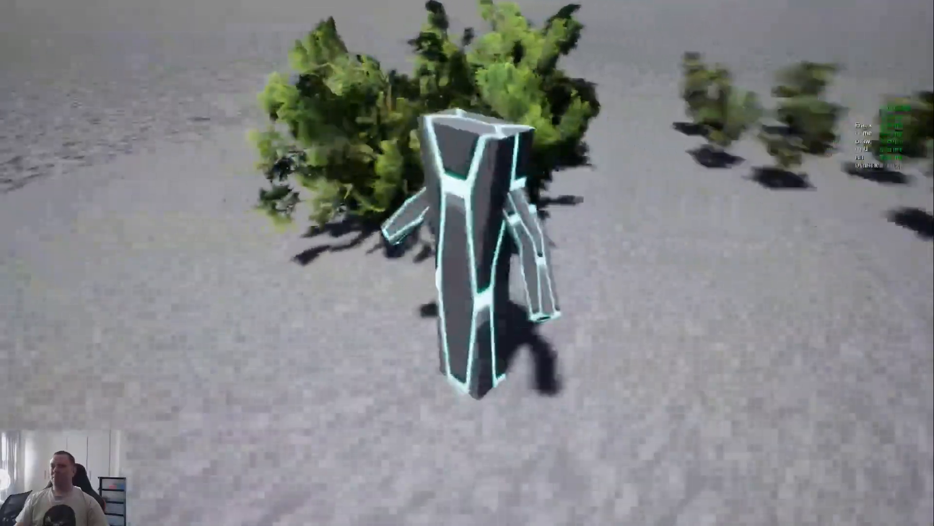
key("w")
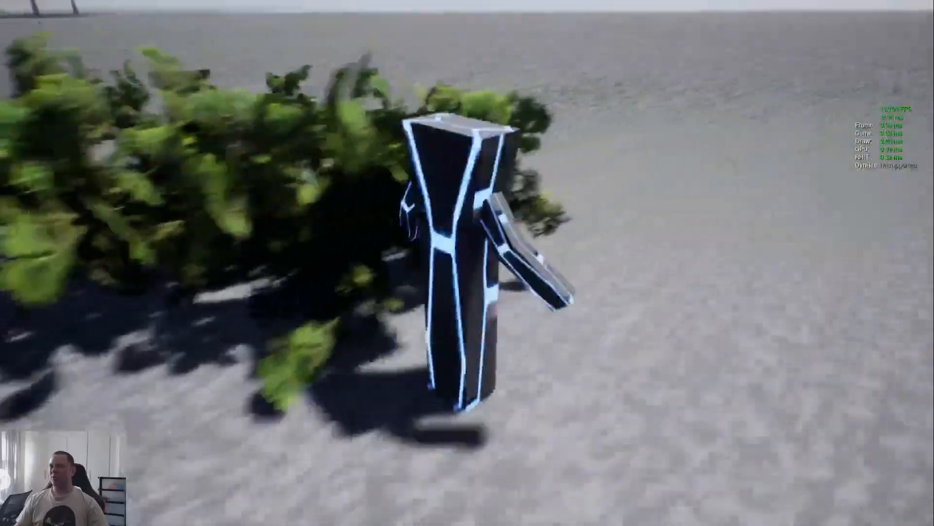
key("w")
key("w")
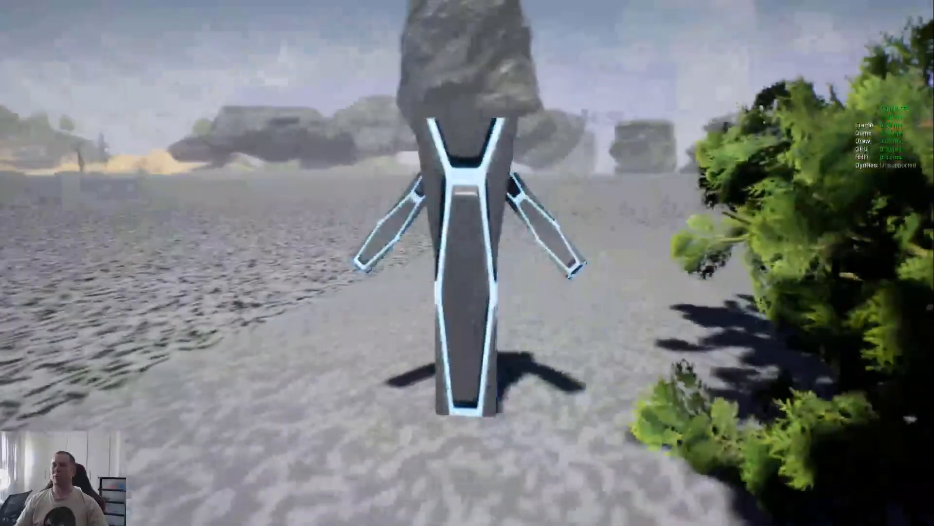
key("w")
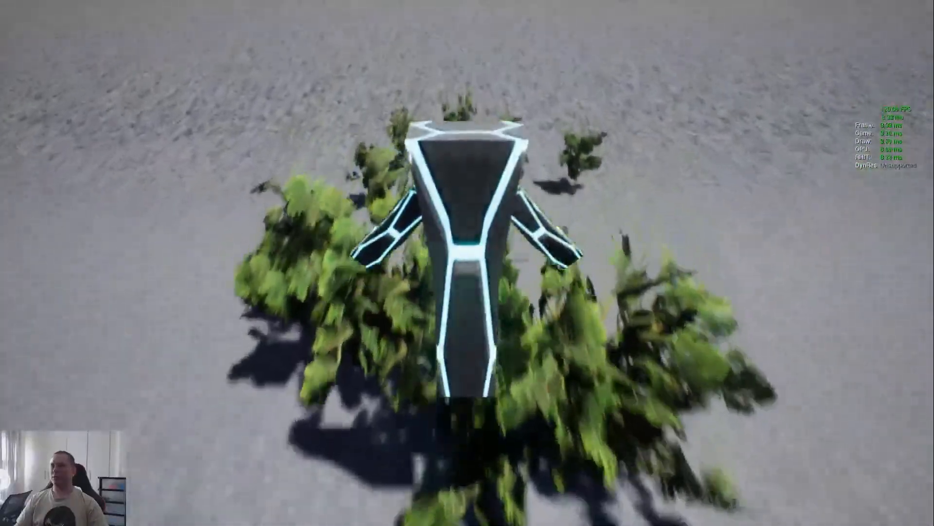
key("w")
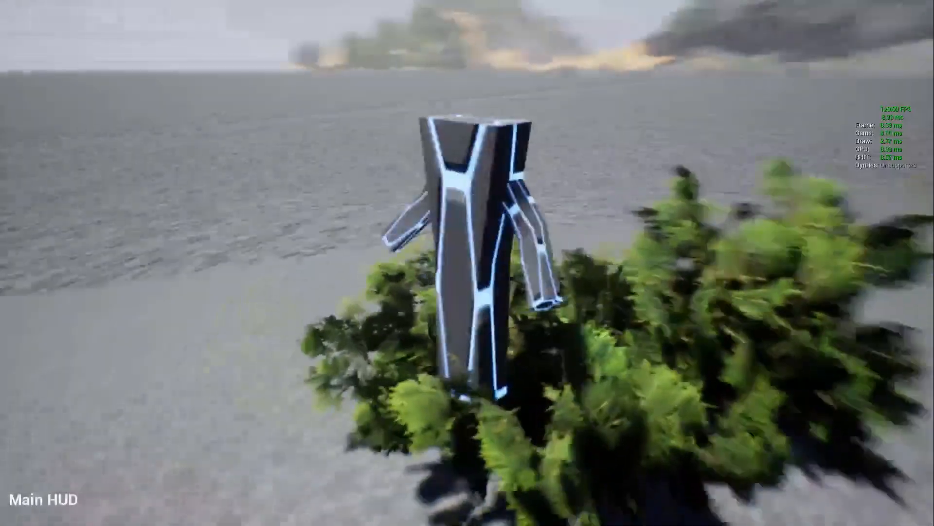
Inspect the large bush's shader complexity up close, restore the lit view and end the play session
key("F5")
key("w")
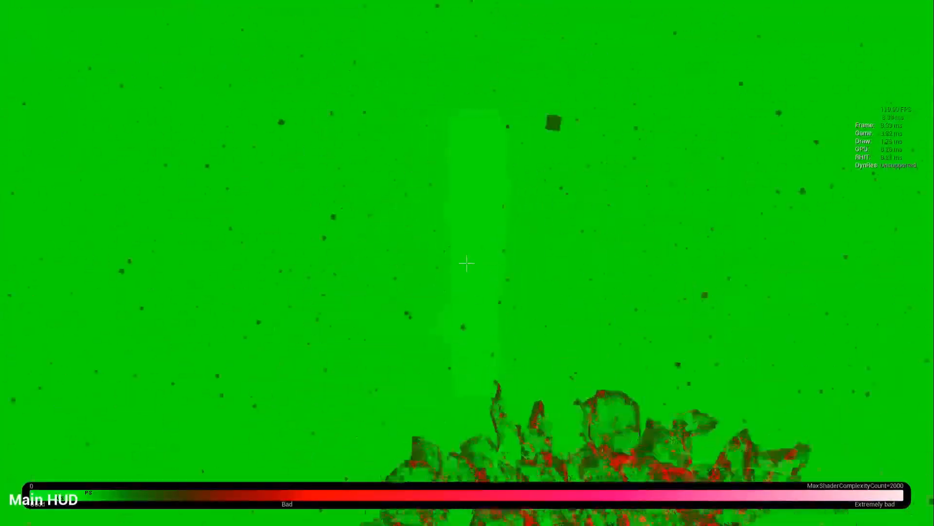
key("w")
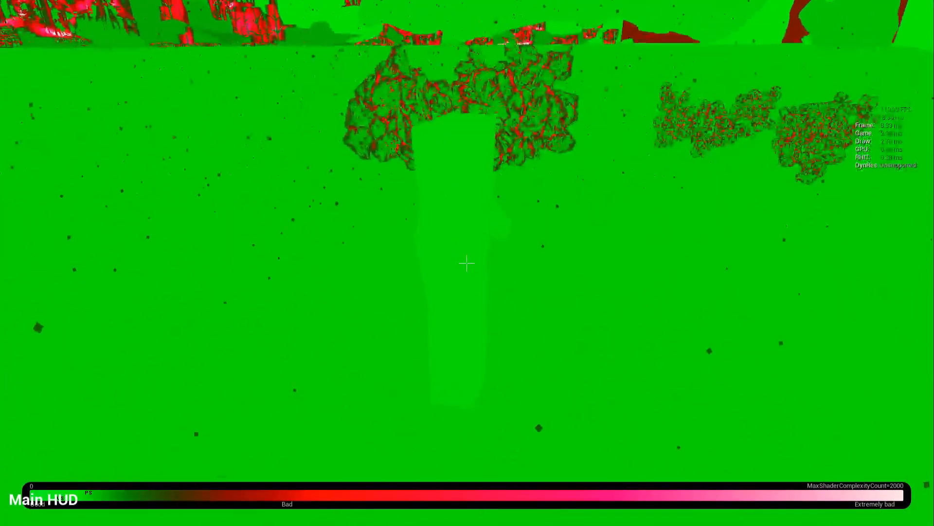
key("F3")
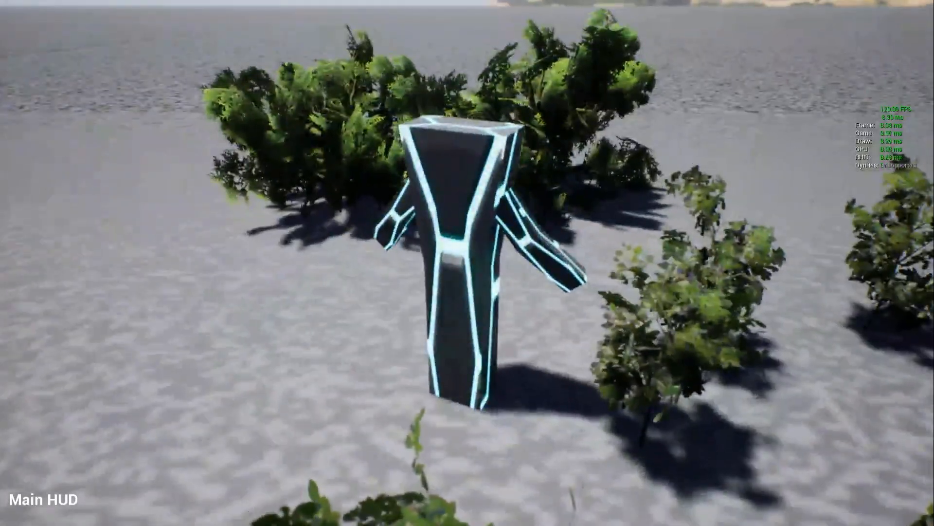
key("Escape")
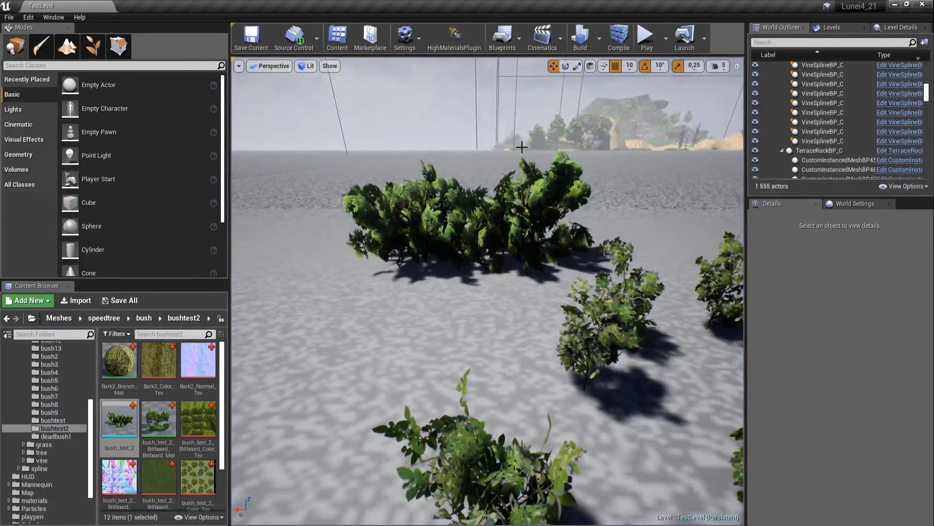